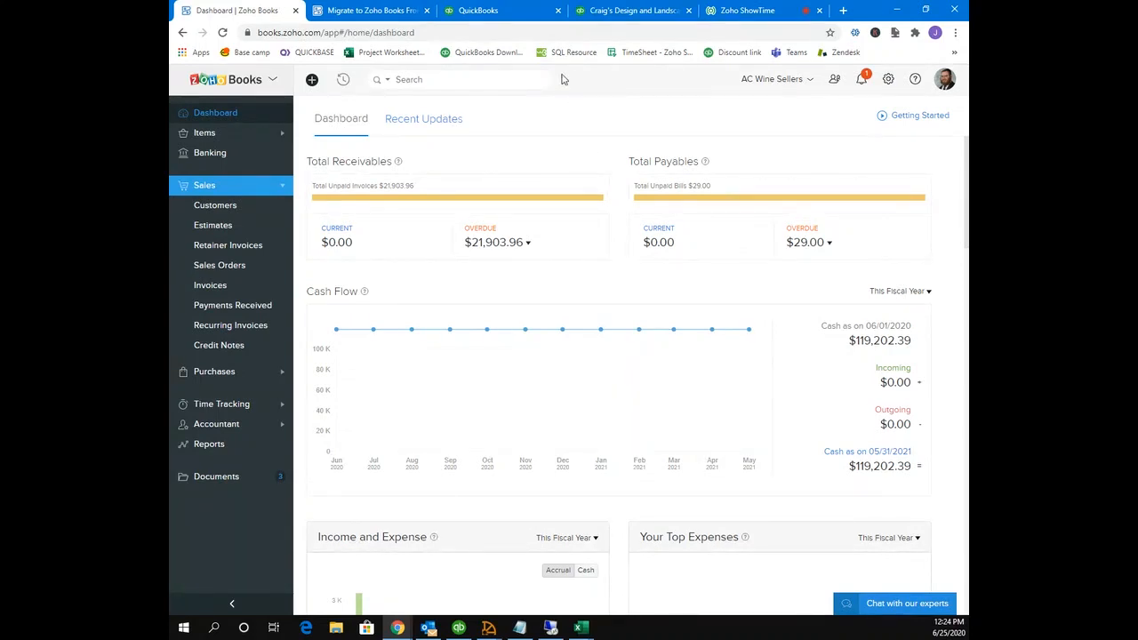
# Step: Switch to the QuickBooks sample company and review the Customer Contact List report across to the Shipping Address column
pyautogui.click(608, 12)
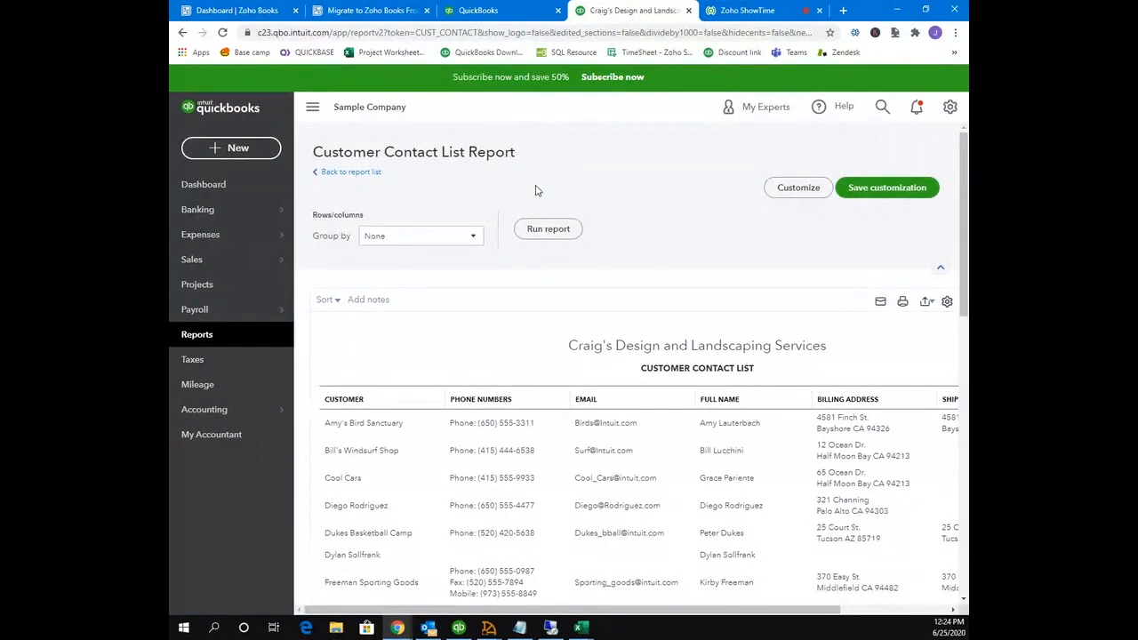
pyautogui.scroll(-3, 547, 294)
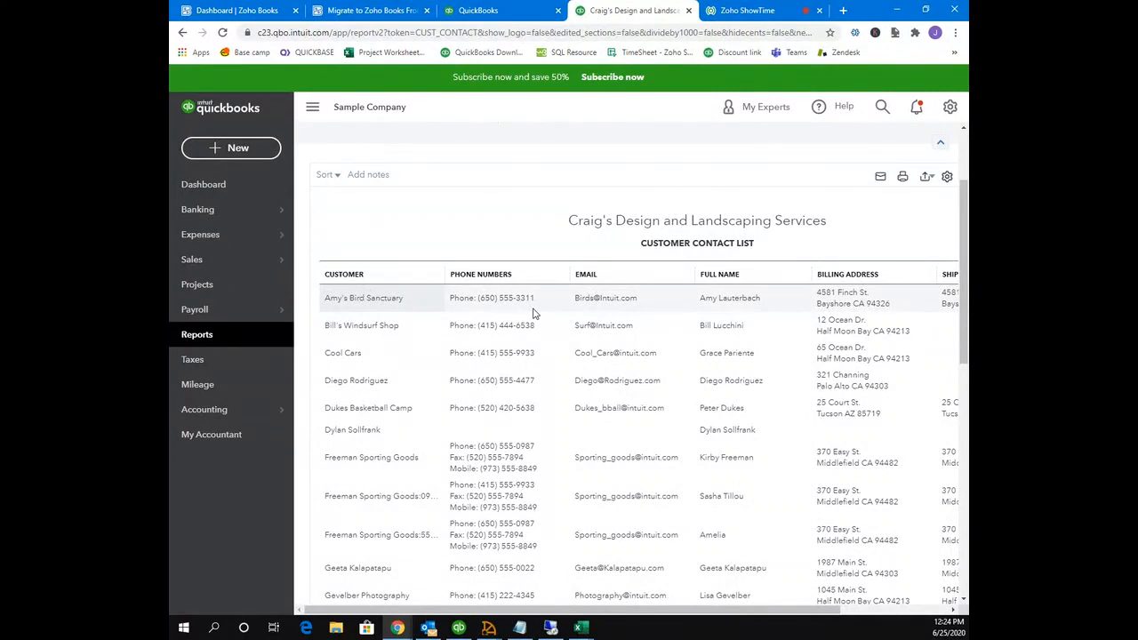
pyautogui.scroll(3, 534, 313)
pyautogui.scroll(-3, 534, 313)
pyautogui.click(955, 610)
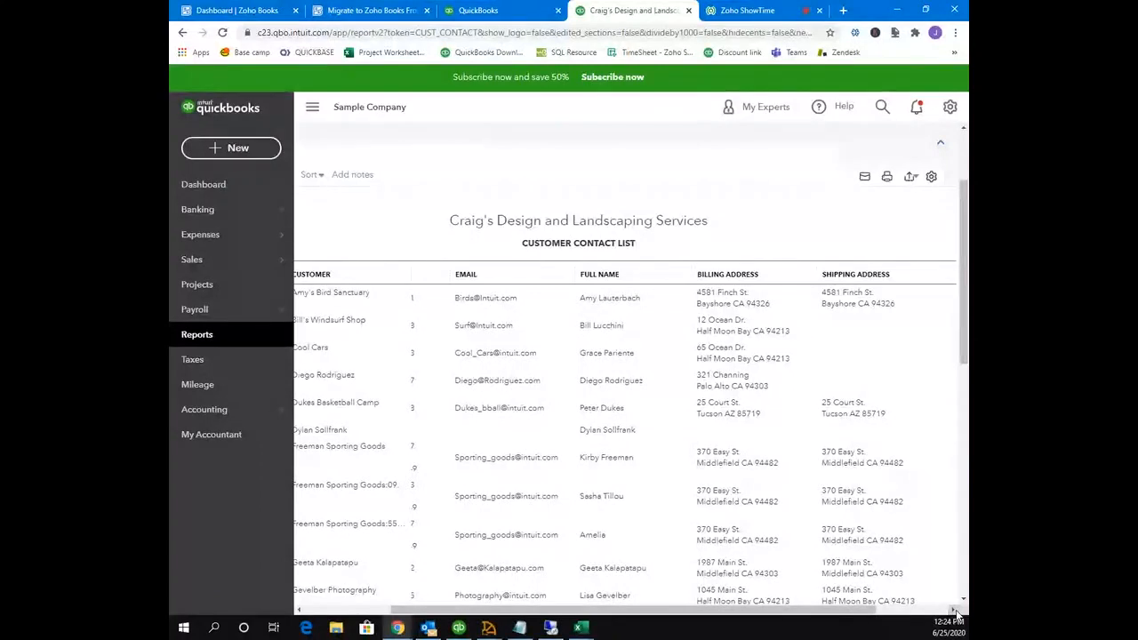
# Step: Show the full list of columns that can be added to the Customer Contact List report, and close it without changes
pyautogui.click(930, 177)
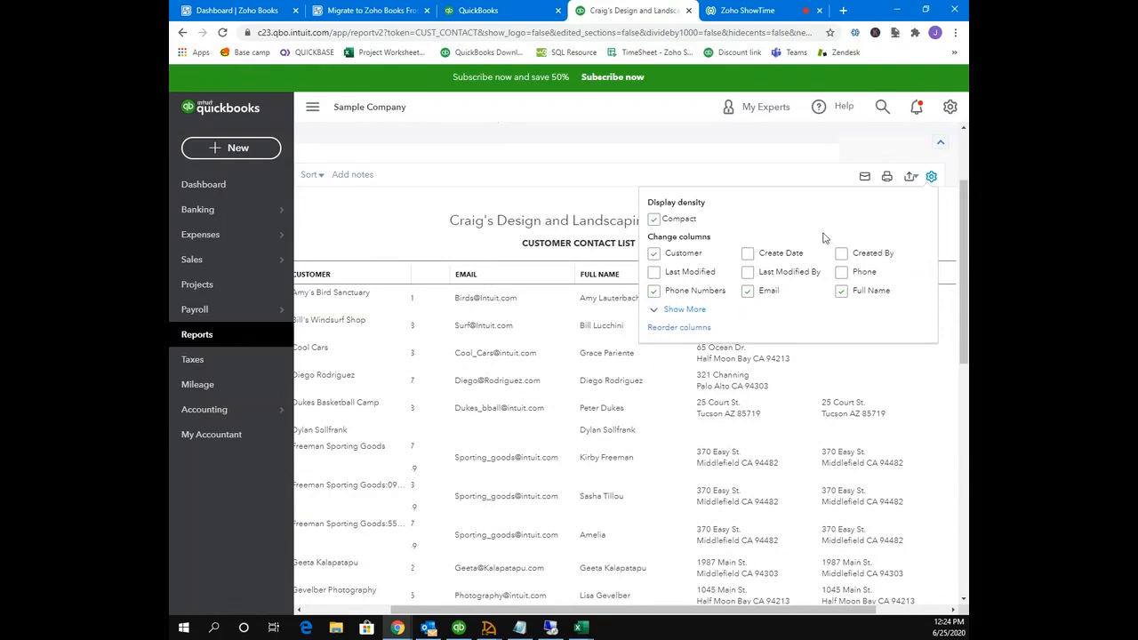
pyautogui.click(693, 310)
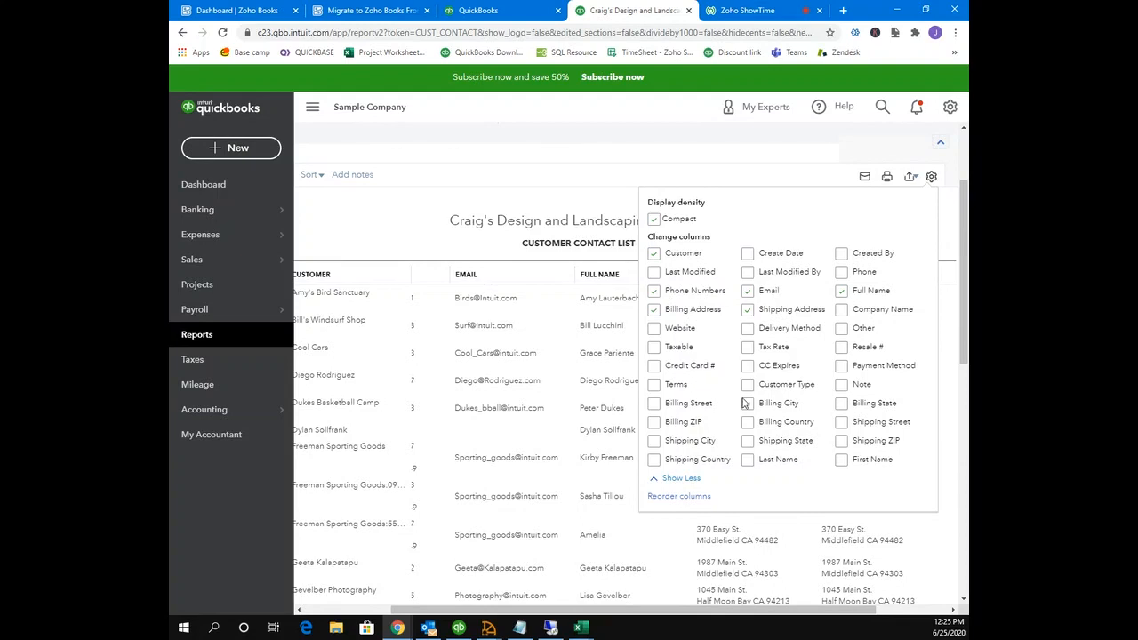
pyautogui.click(690, 480)
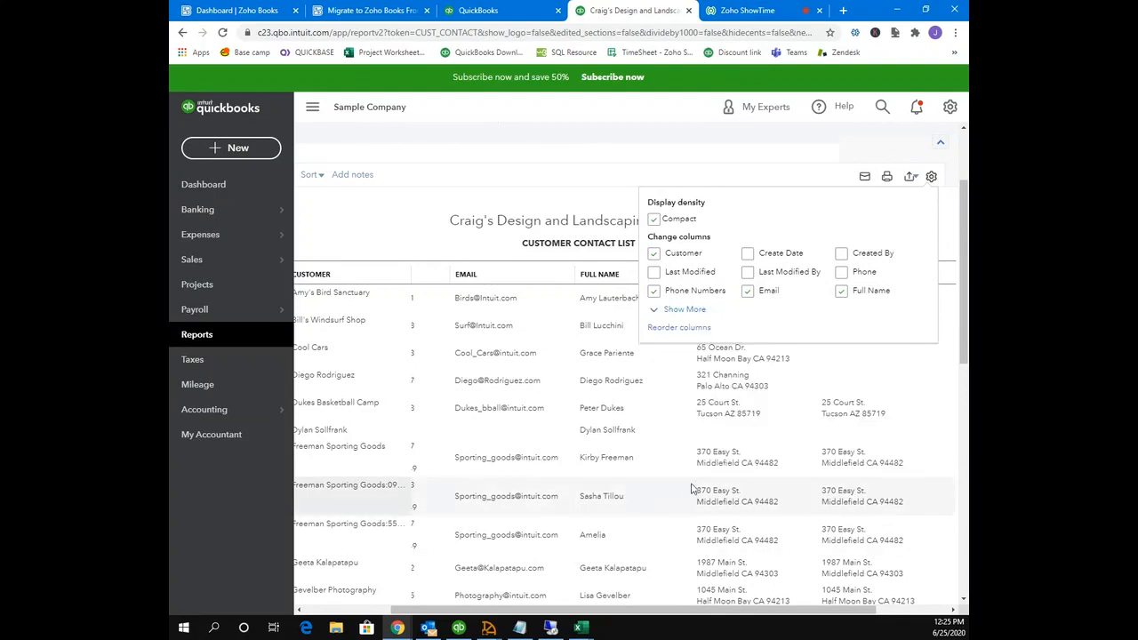
pyautogui.click(815, 183)
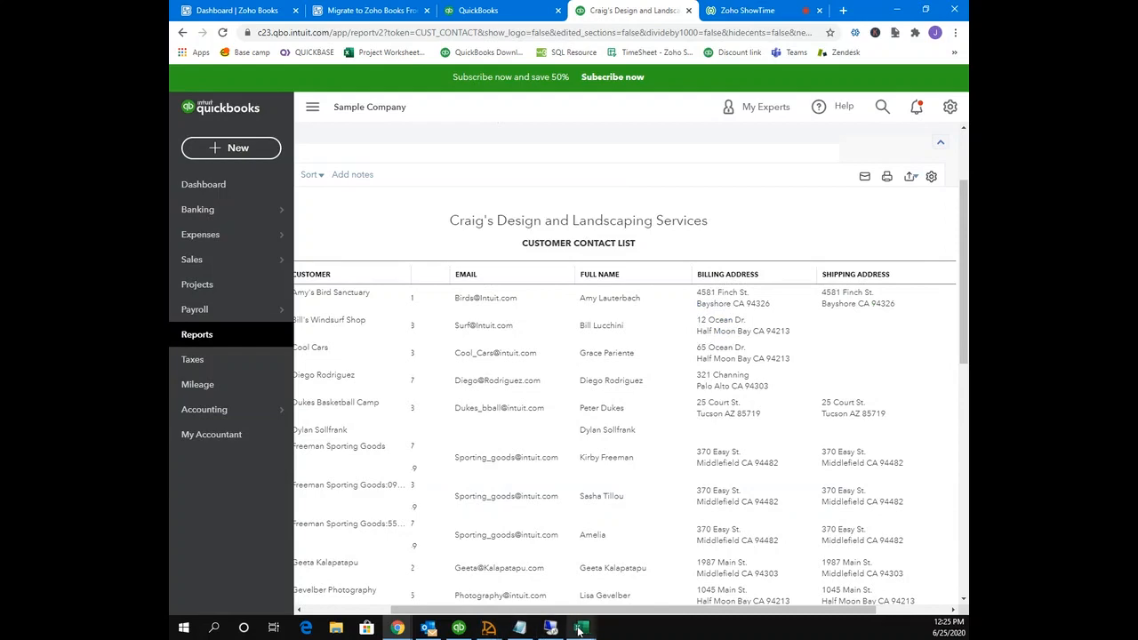
# Step: Switch to Excel and review the exported Customer Contact List workbook in a maximized window
pyautogui.moveTo(580, 630)
pyautogui.click(413, 556)
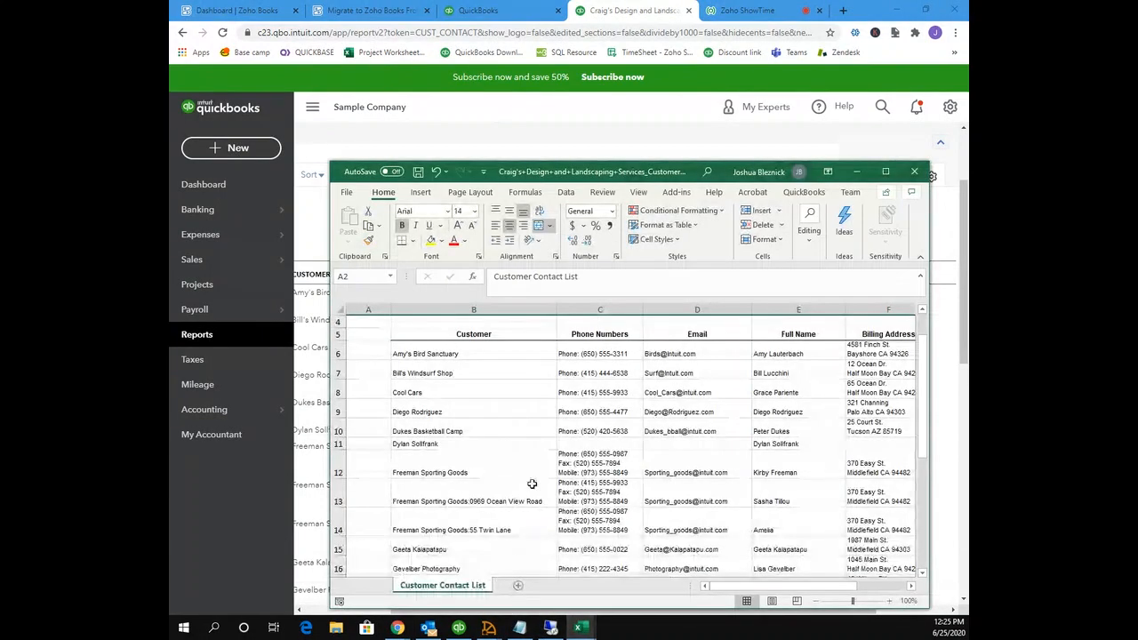
pyautogui.scroll(1, 549, 495)
pyautogui.click(886, 171)
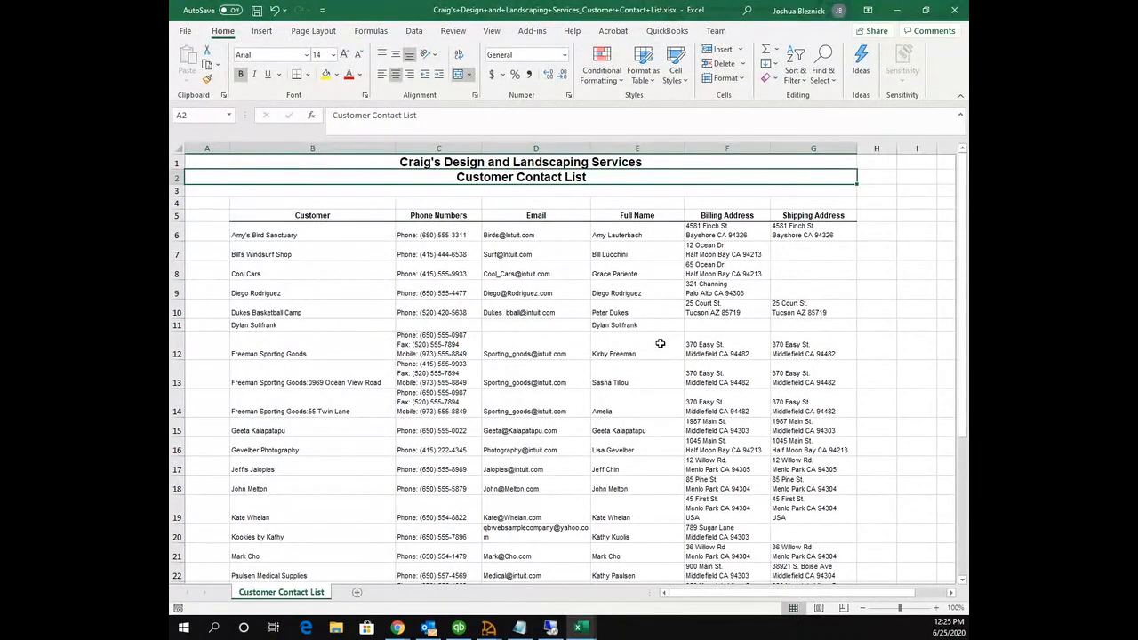
pyautogui.scroll(-1, 661, 343)
pyautogui.scroll(1, 661, 343)
pyautogui.scroll(-1, 661, 343)
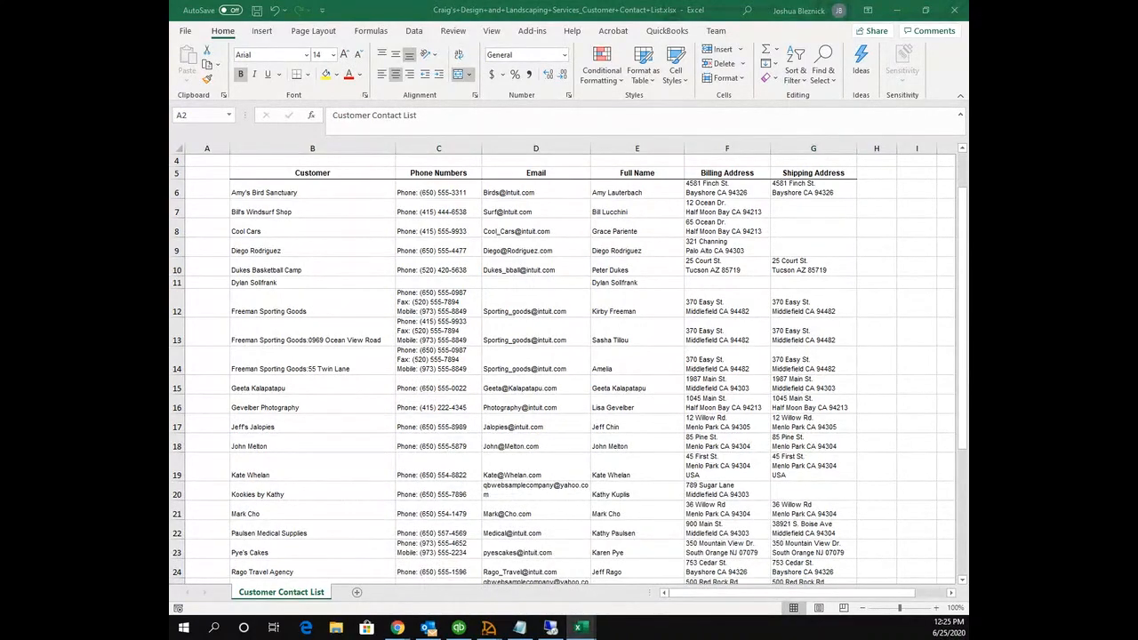
# Step: Bring the Customer Template.csv workbook up in a full-size window and look over its header and sample rows
pyautogui.moveTo(168, 131); pyautogui.dragTo(583, 5)
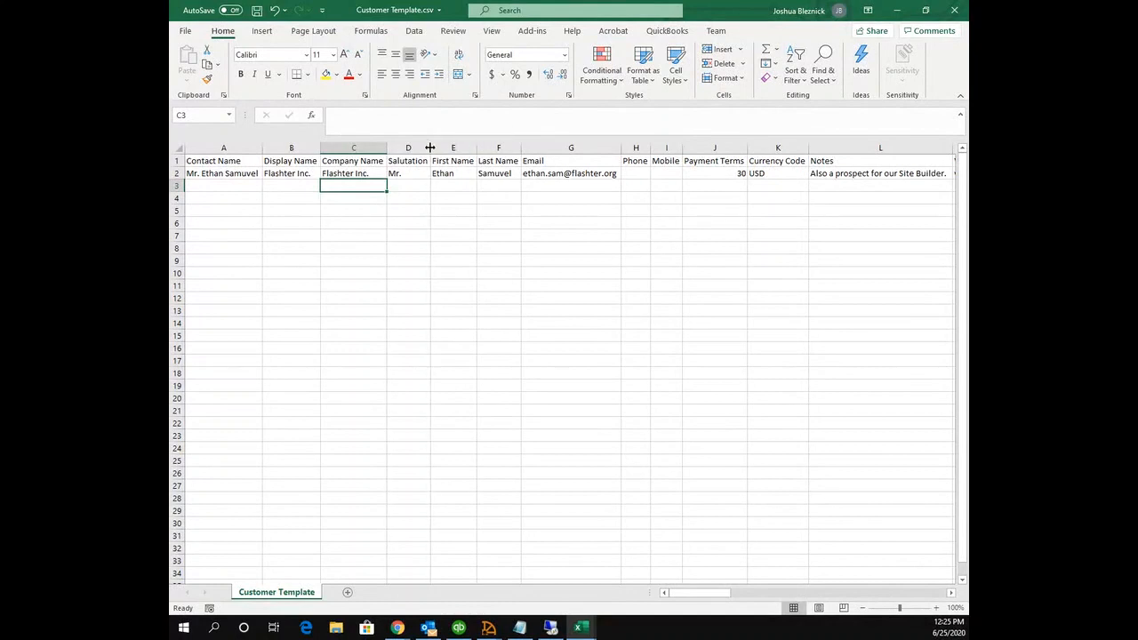
pyautogui.scroll(-5, 421, 148)
pyautogui.scroll(5, 417, 146)
pyautogui.scroll(-5, 508, 181)
pyautogui.scroll(5, 509, 180)
# Step: Examine the customer template's columns one by one along row 2, from Display Name through the billing and shipping fields to CustomField Value3
pyautogui.press('Left')
pyautogui.press('Left')
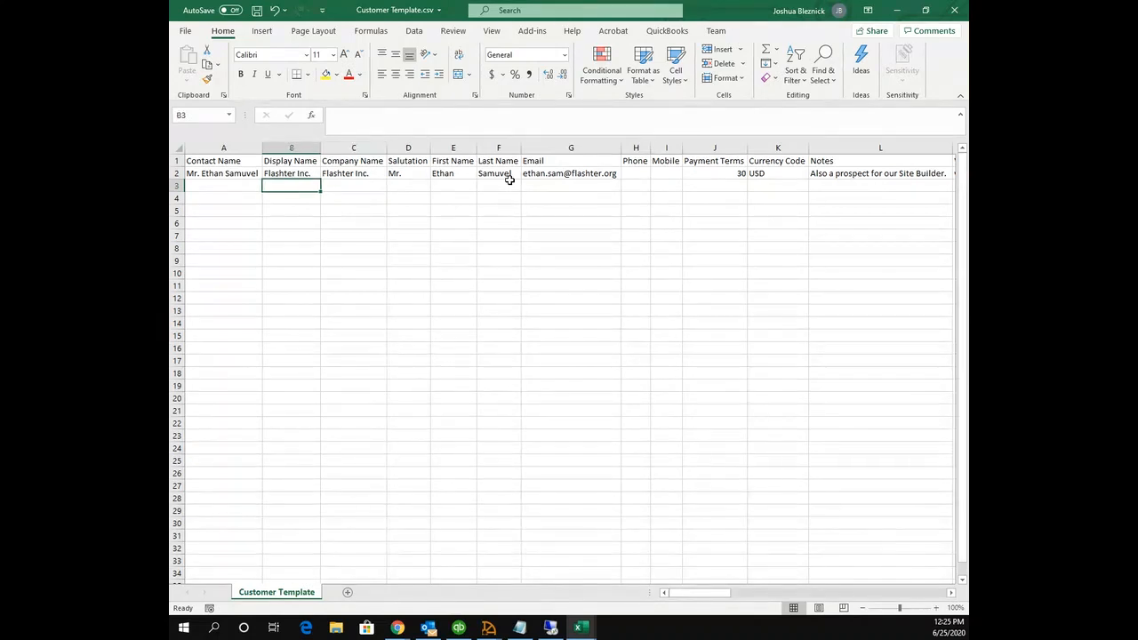
pyautogui.press('Up')
pyautogui.press('Right')
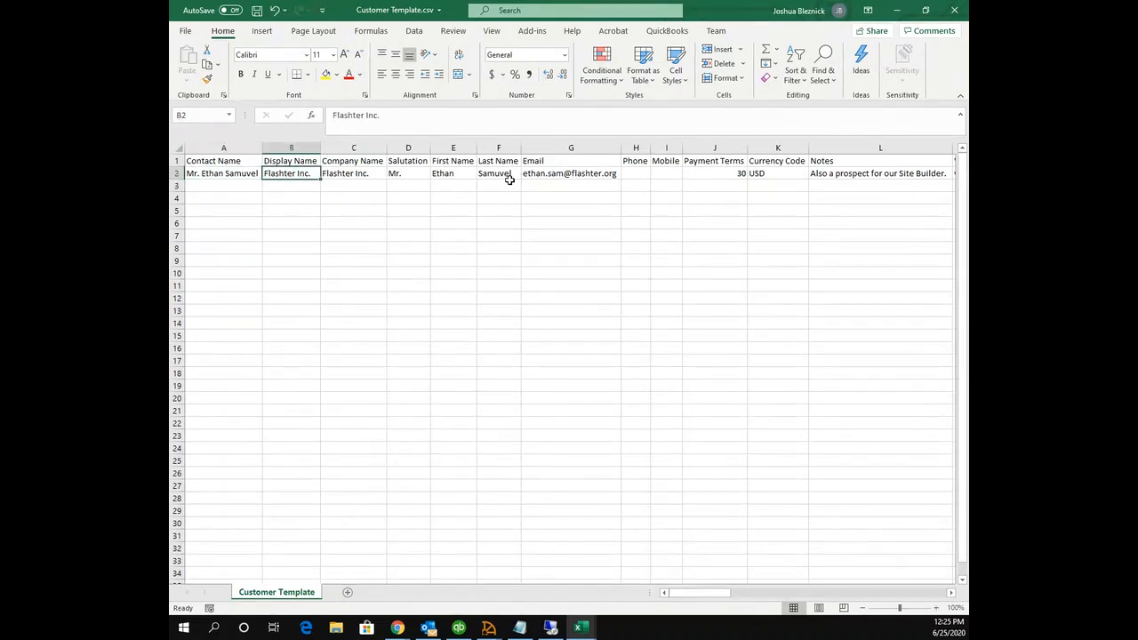
pyautogui.press('Right')
pyautogui.press('Right')
pyautogui.press('Right')
pyautogui.press('Right')
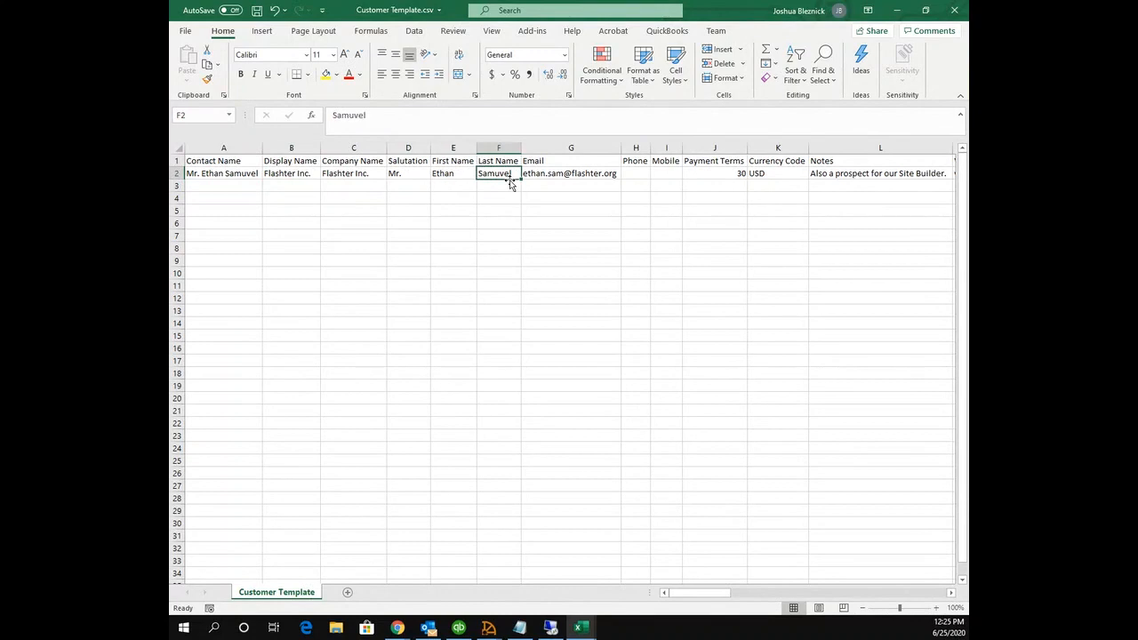
pyautogui.press('Right')
pyautogui.press('Right')
pyautogui.press('Right')
pyautogui.press('Right')
pyautogui.press('Right')
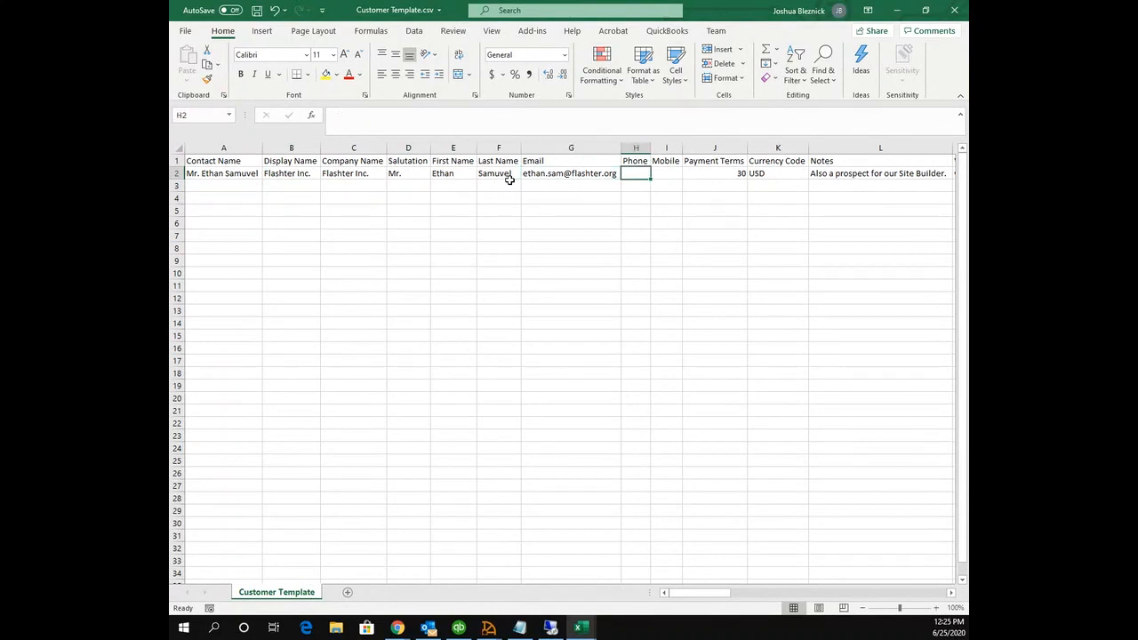
pyautogui.press('Right')
pyautogui.press('Right')
pyautogui.press('Right')
pyautogui.press('Right')
pyautogui.press('Right')
pyautogui.press('Right')
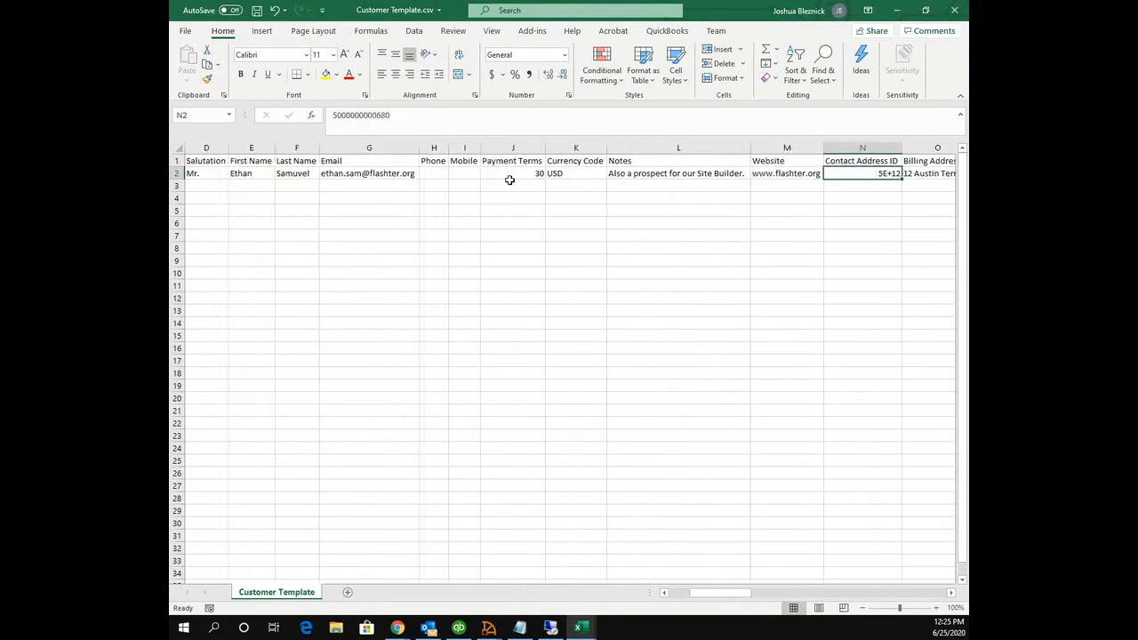
pyautogui.press('Right')
pyautogui.press('Right')
pyautogui.press('Right')
pyautogui.press('Right')
pyautogui.press('Right')
pyautogui.press('Right')
pyautogui.press('Right')
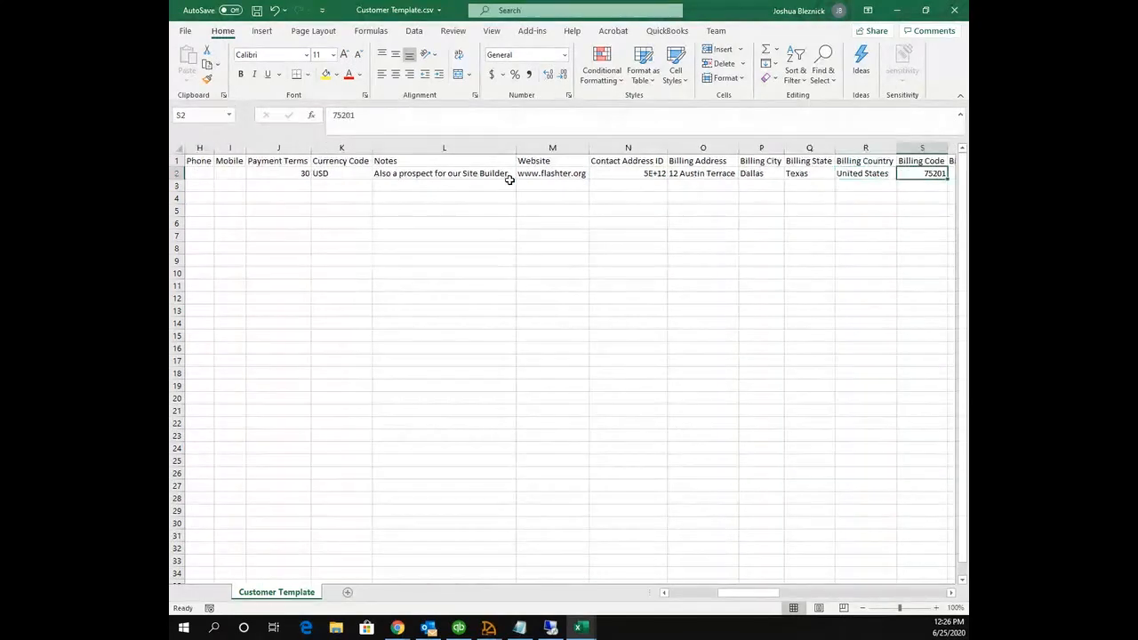
pyautogui.press('Right')
pyautogui.press('Right')
pyautogui.press('Right')
pyautogui.press('Right')
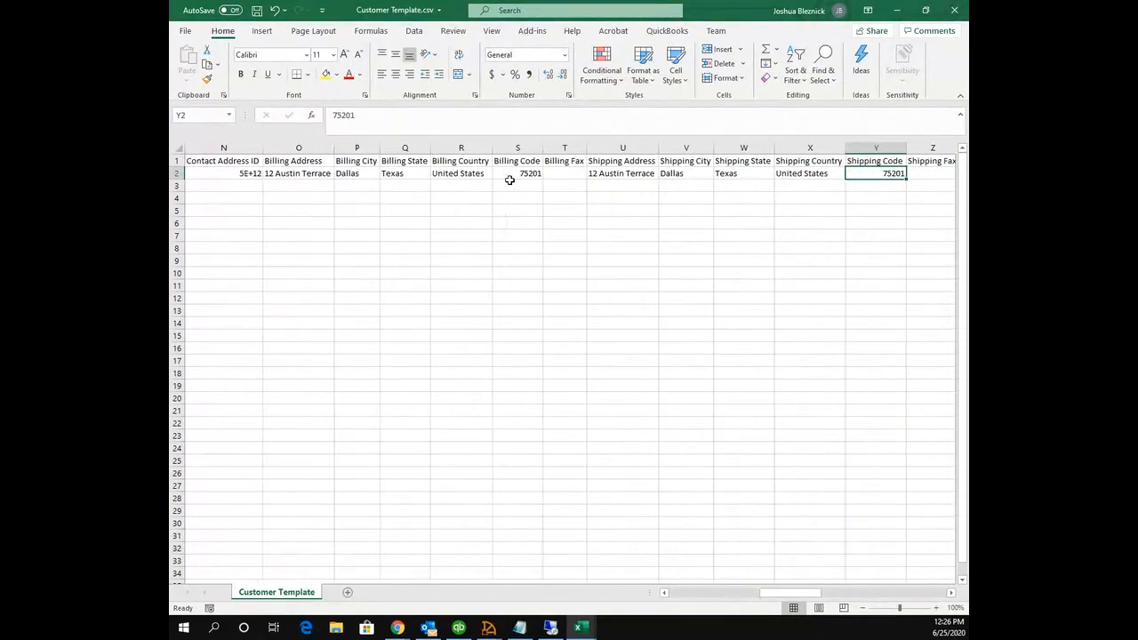
pyautogui.press('Right')
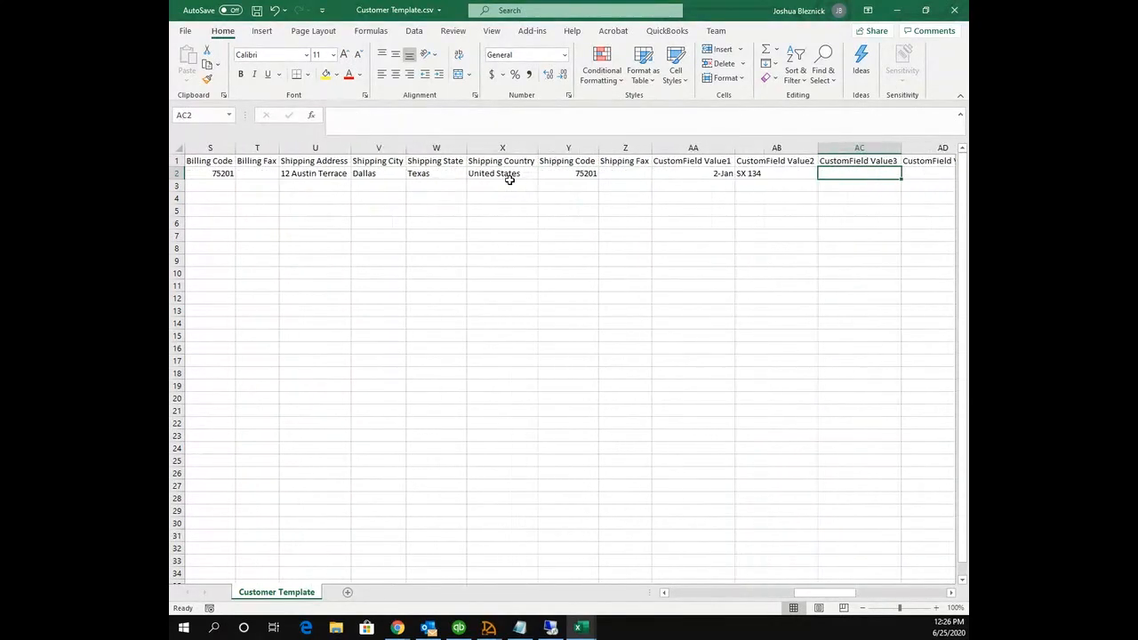
# Step: Go back along the template's sample row to the Contact Name cell A2
pyautogui.press('Left')
pyautogui.press('Left')
pyautogui.press('Left')
pyautogui.press('Left')
pyautogui.press('Left')
pyautogui.press('Left')
pyautogui.press('Left')
pyautogui.press('Left')
pyautogui.press('Left')
pyautogui.press('Home')
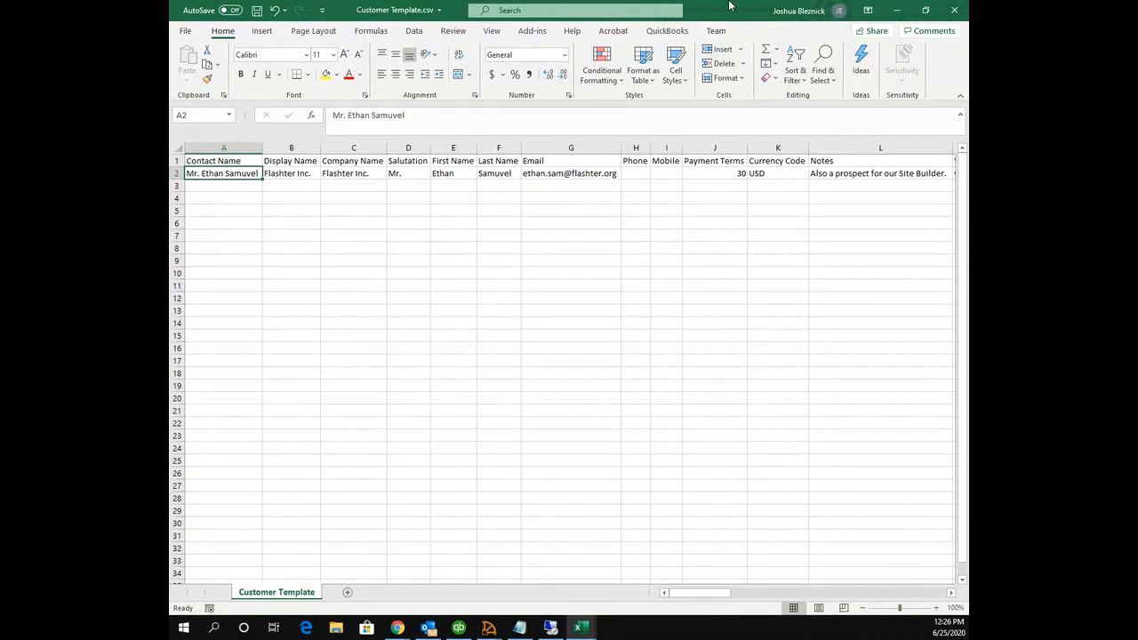
# Step: Shrink the Customer Template.csv window and place it over the exported contact list to compare their column headers
pyautogui.moveTo(726, 10); pyautogui.dragTo(574, 238)
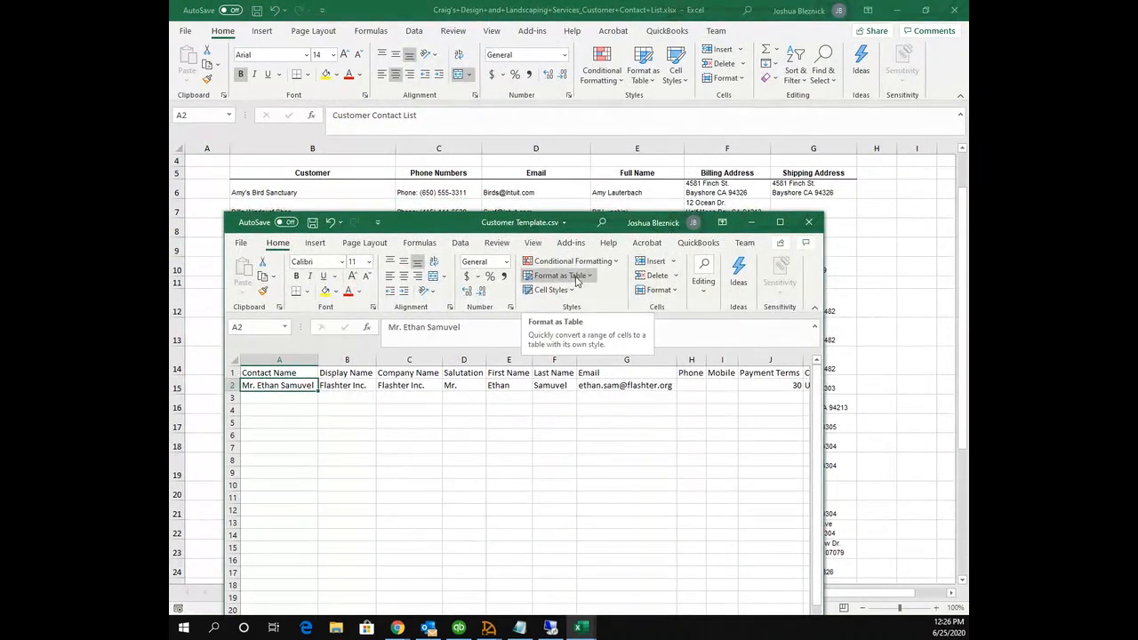
pyautogui.scroll(-1, 386, 410)
pyautogui.scroll(1, 383, 397)
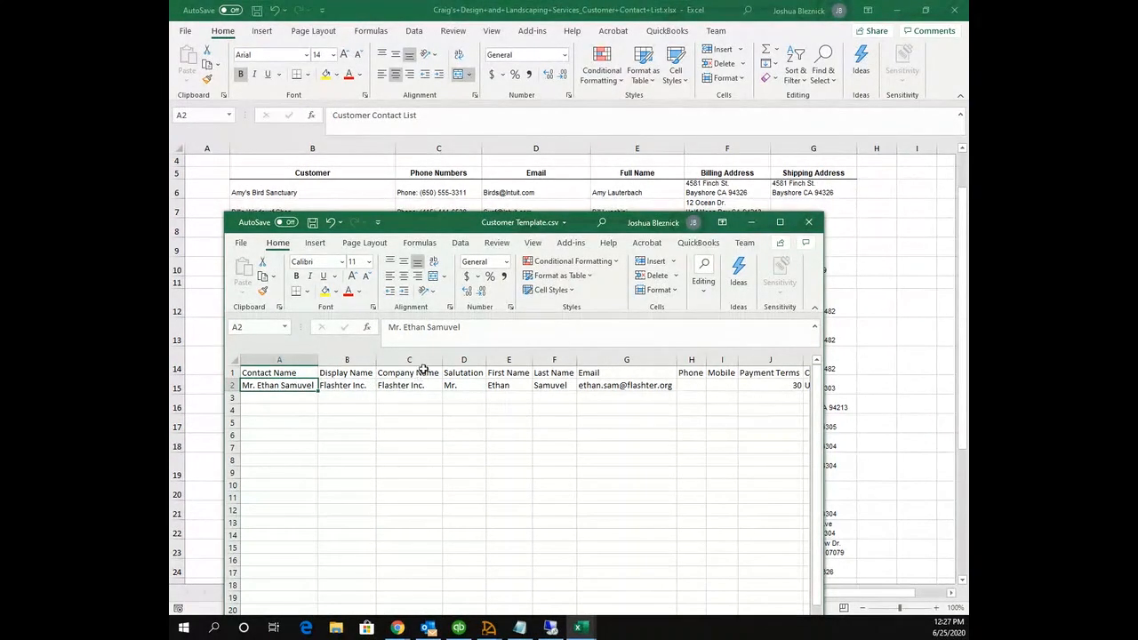
# Step: Minimize the customer template and review the exported Customer Contact List from its top rows in a full-size window
pyautogui.click(752, 222)
pyautogui.scroll(1, 825, 178)
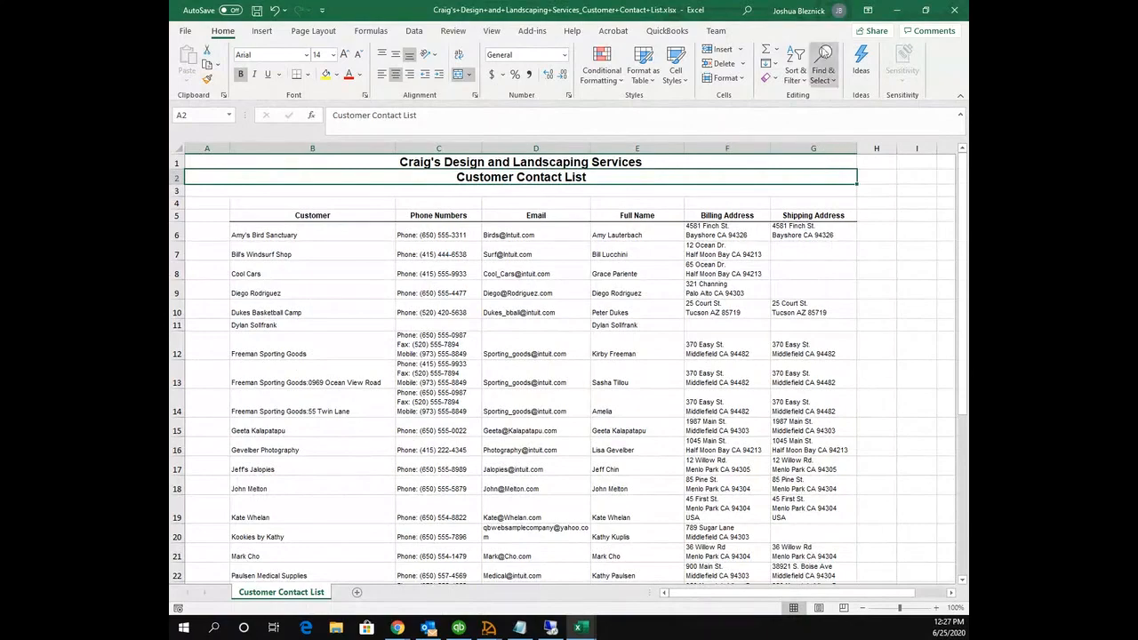
pyautogui.doubleClick(746, 7)
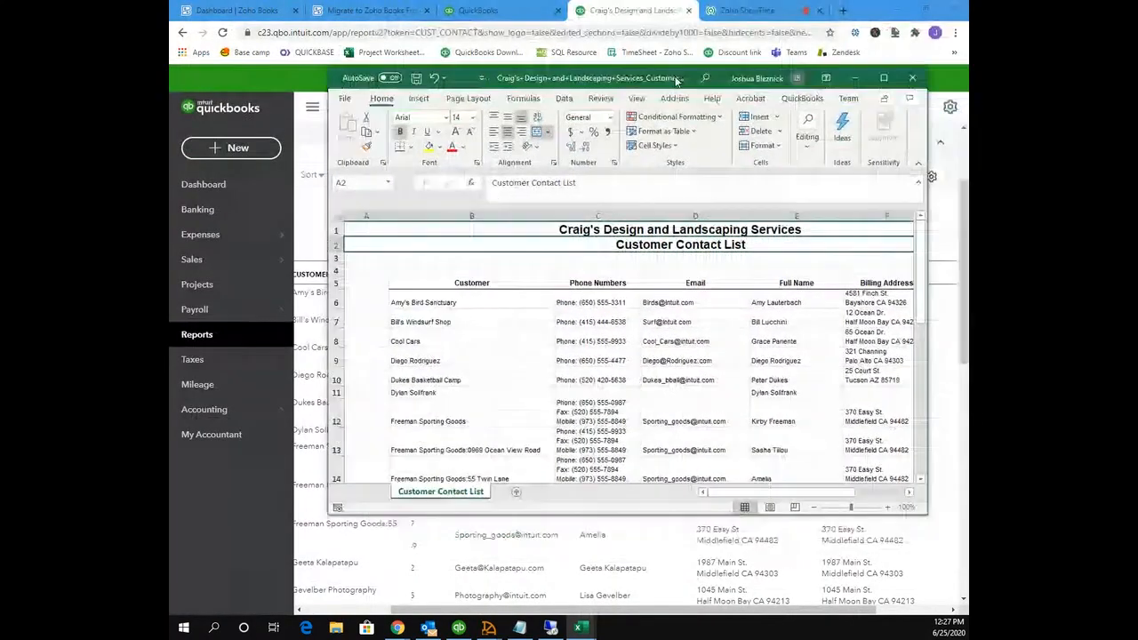
pyautogui.click(881, 78)
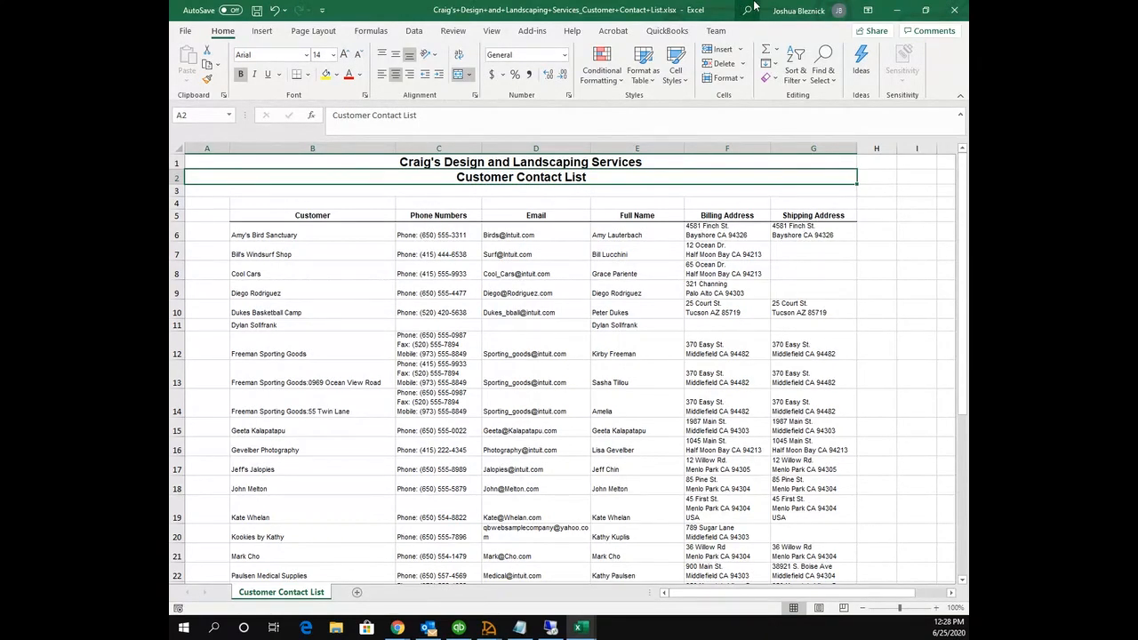
# Step: Switch to Zoho Books in the browser and start a customer import with the Customers option
pyautogui.click(899, 11)
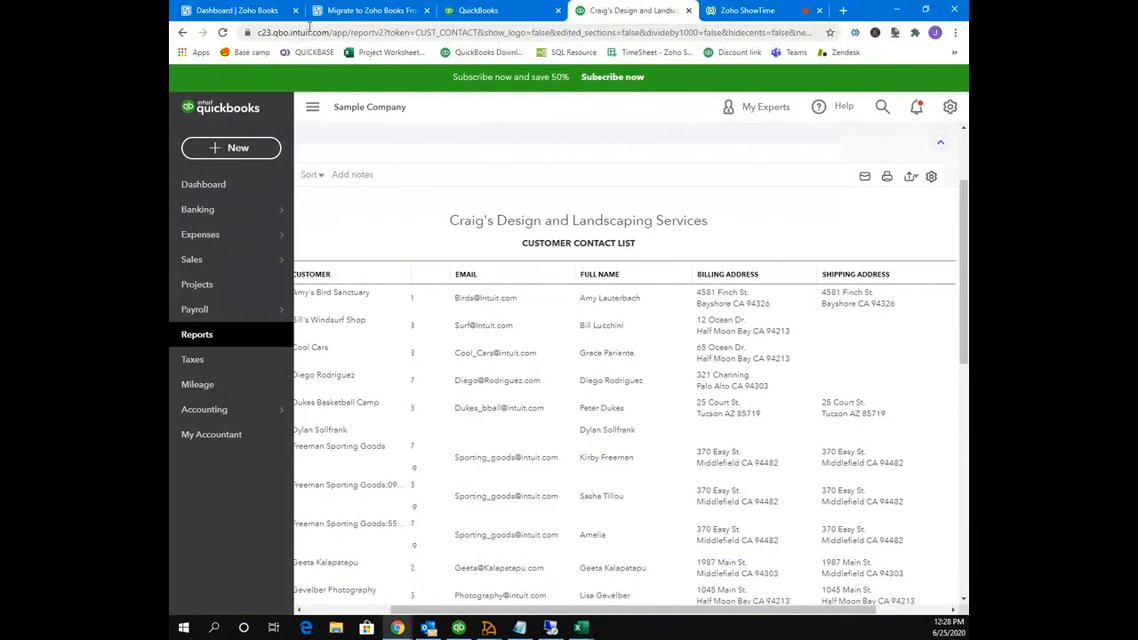
pyautogui.click(258, 12)
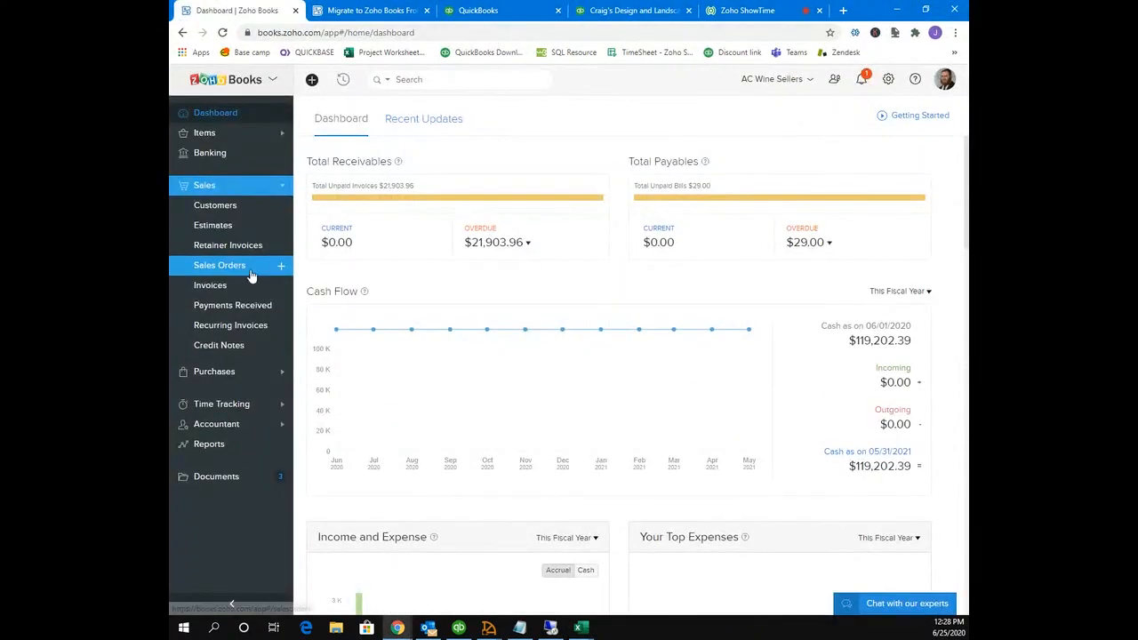
pyautogui.click(224, 207)
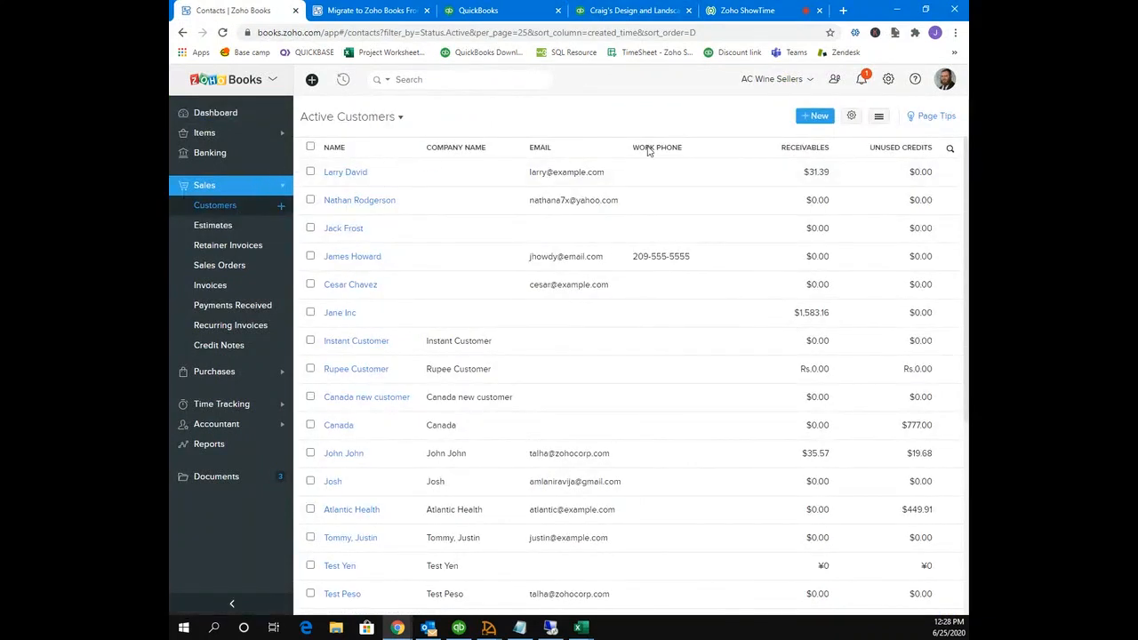
pyautogui.click(879, 118)
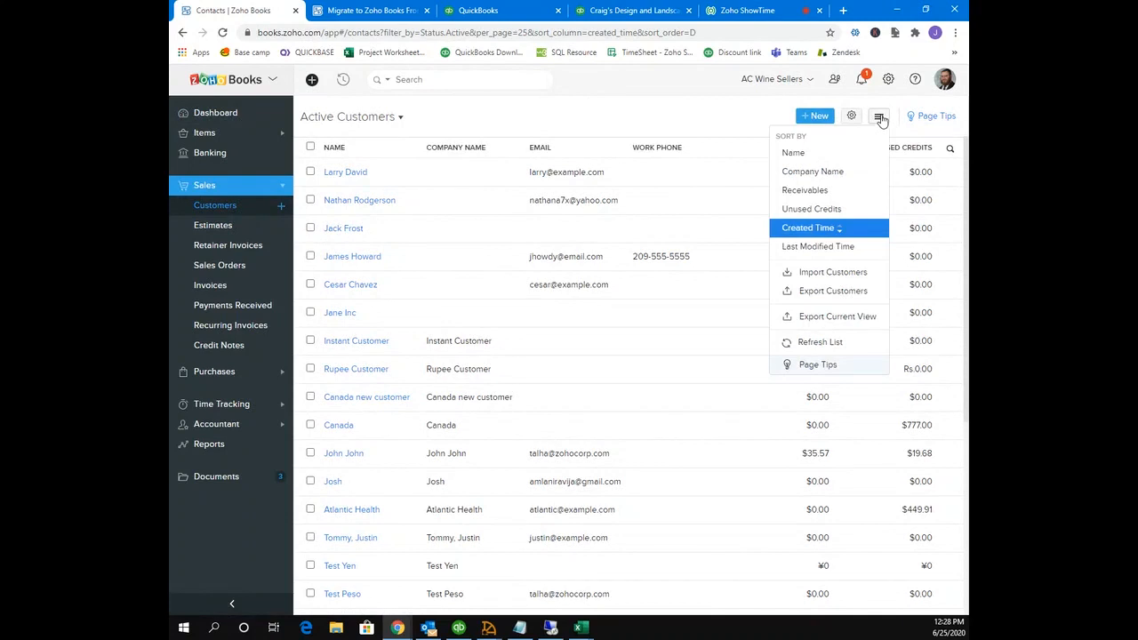
pyautogui.click(852, 274)
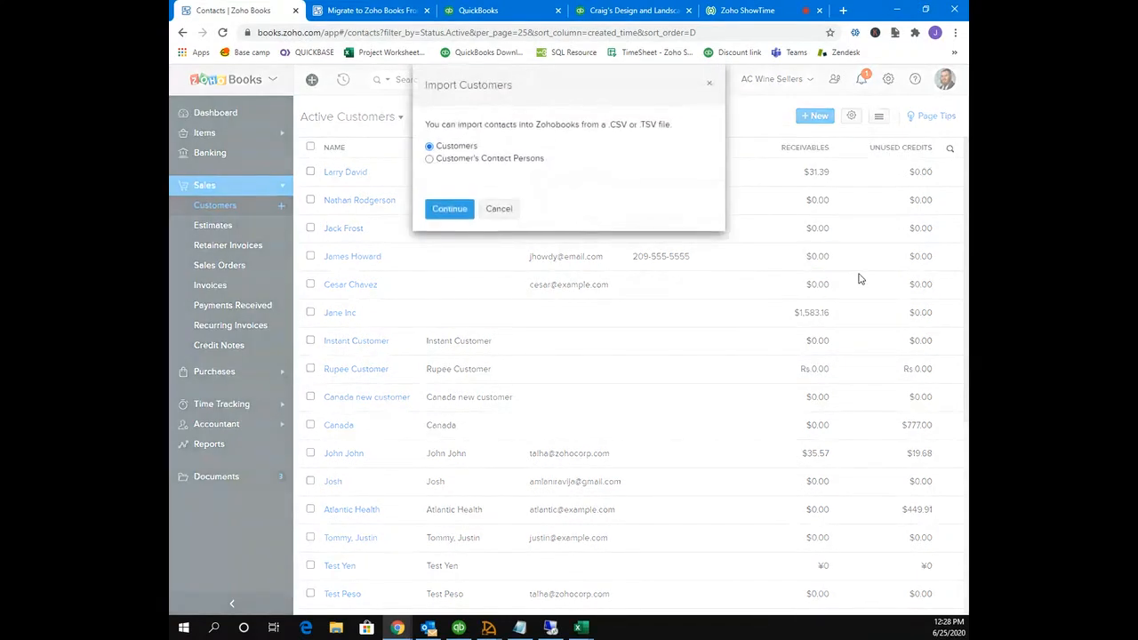
pyautogui.click(441, 213)
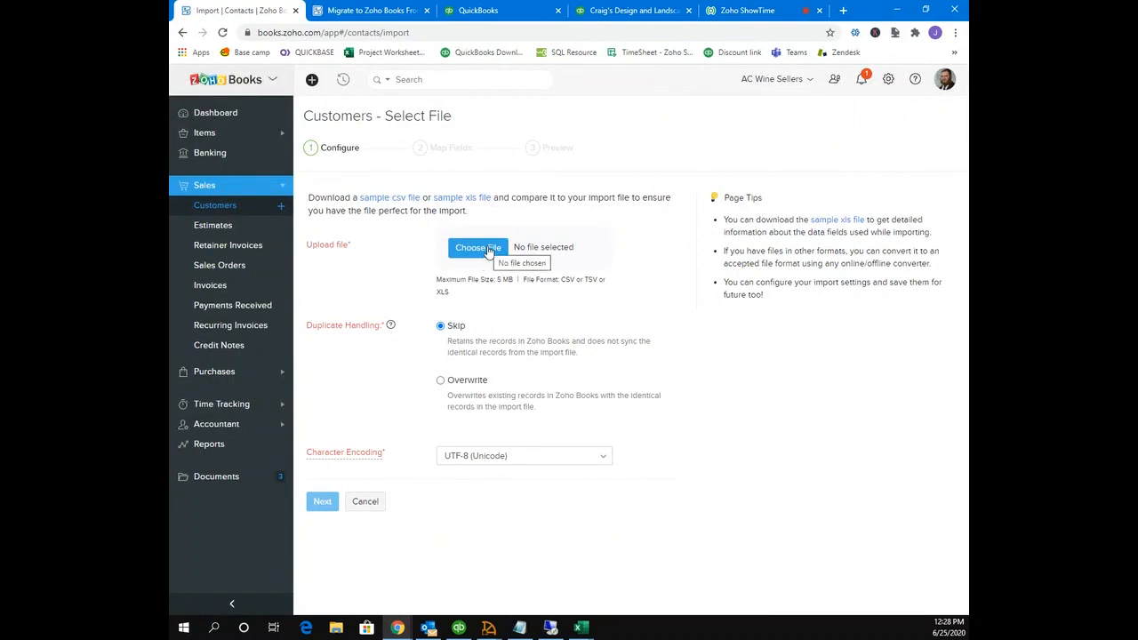
# Step: Choose Customer Template.csv from the Zoho import templates folder in Zoho Docs as the import file
pyautogui.click(488, 249)
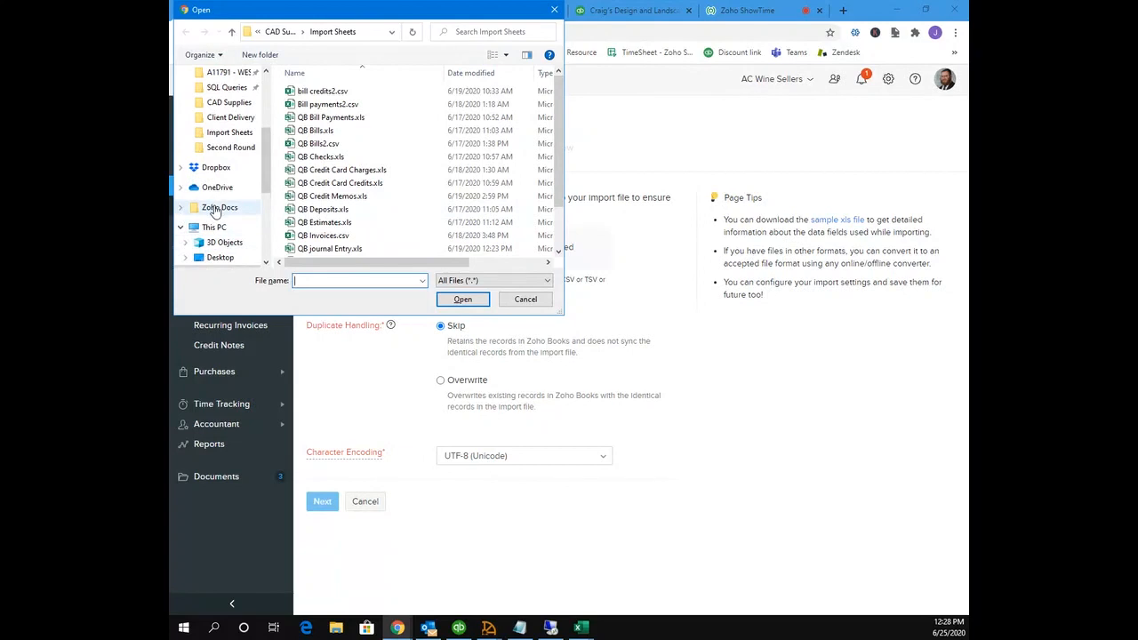
pyautogui.click(217, 207)
pyautogui.doubleClick(351, 116)
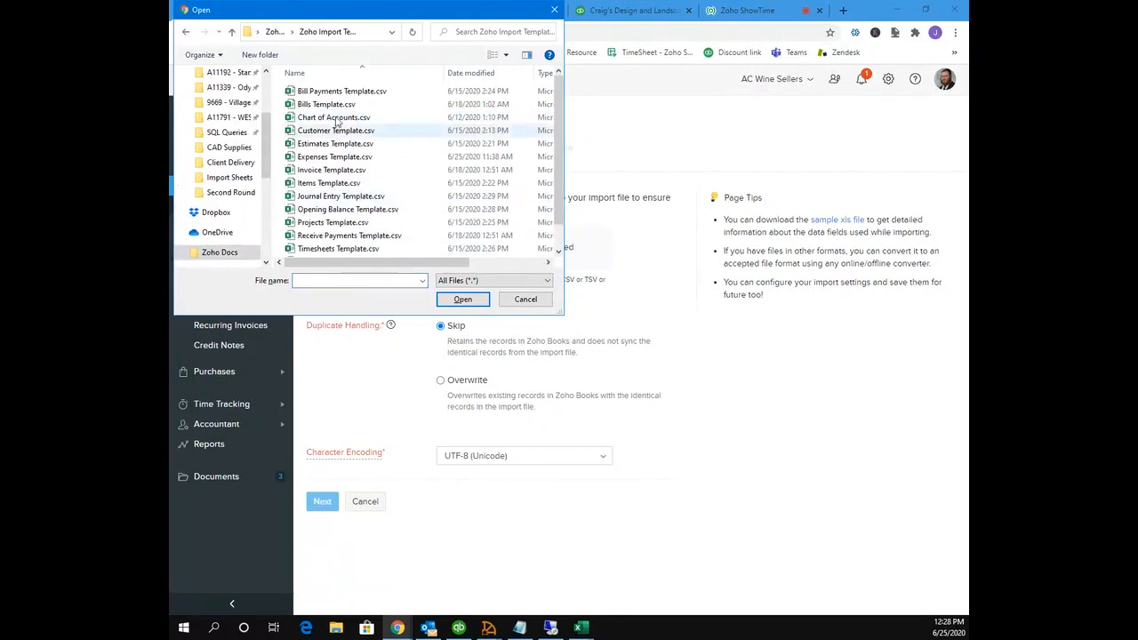
pyautogui.click(330, 104)
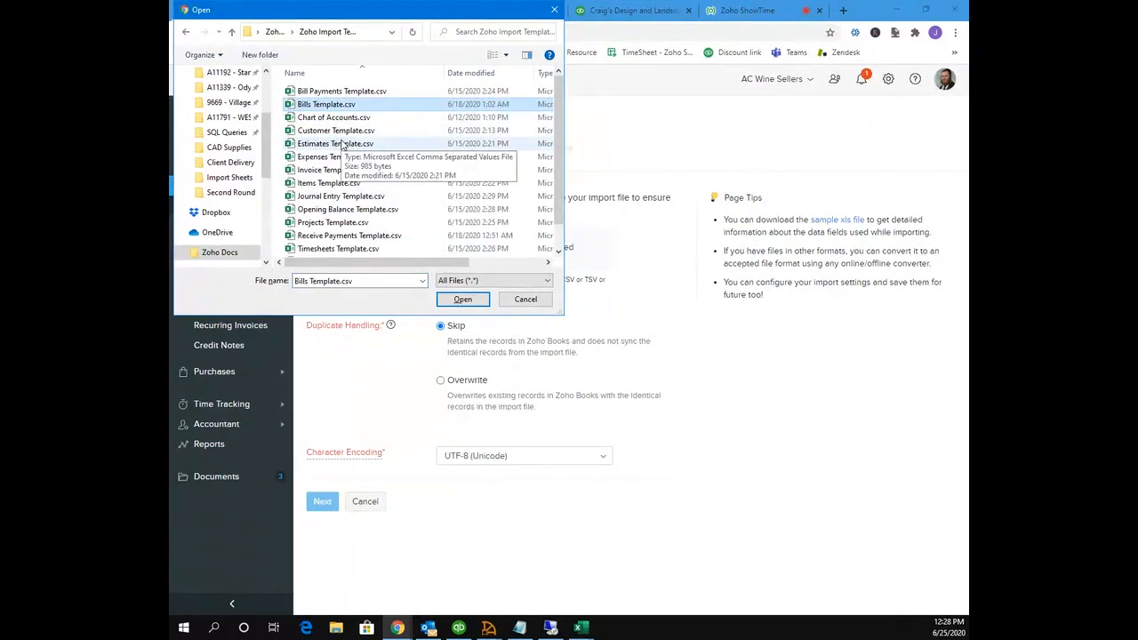
pyautogui.press('Down')
pyautogui.press('Down')
pyautogui.doubleClick(357, 132)
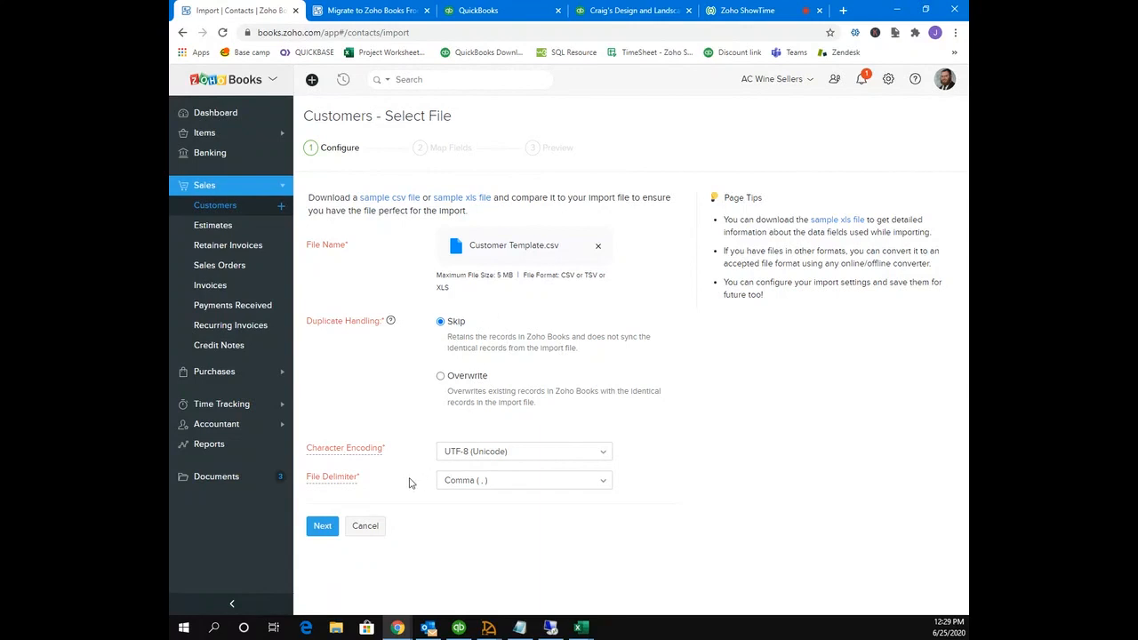
# Step: Continue to field mapping for Customer Template.csv and review the matched headers from the contact details through the tax details
pyautogui.click(322, 527)
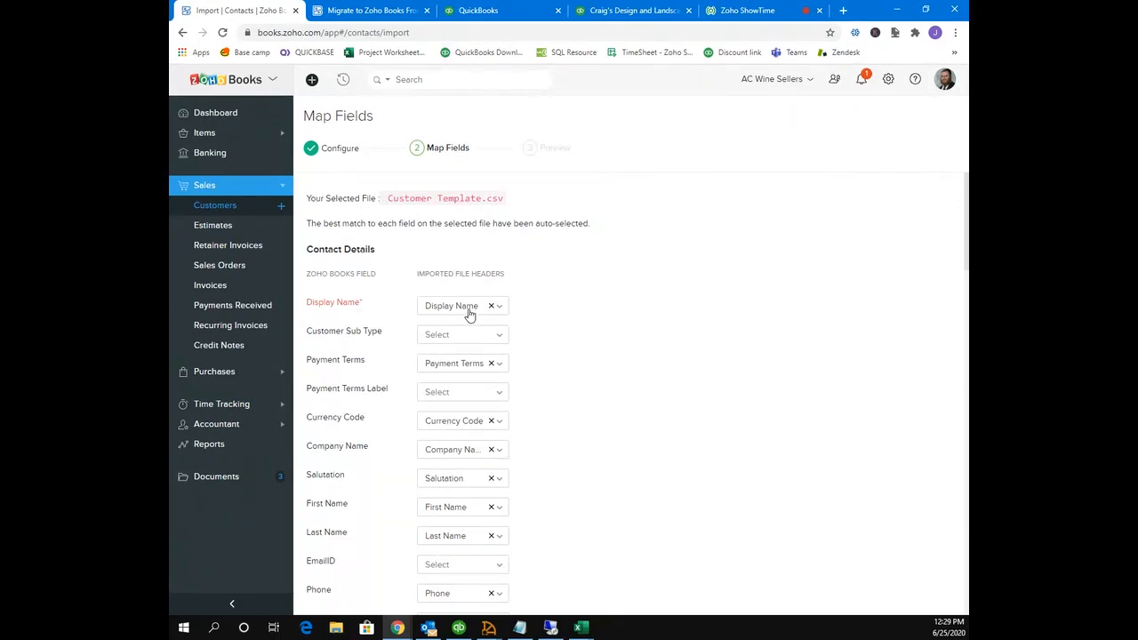
pyautogui.scroll(-1, 467, 327)
pyautogui.scroll(1, 467, 327)
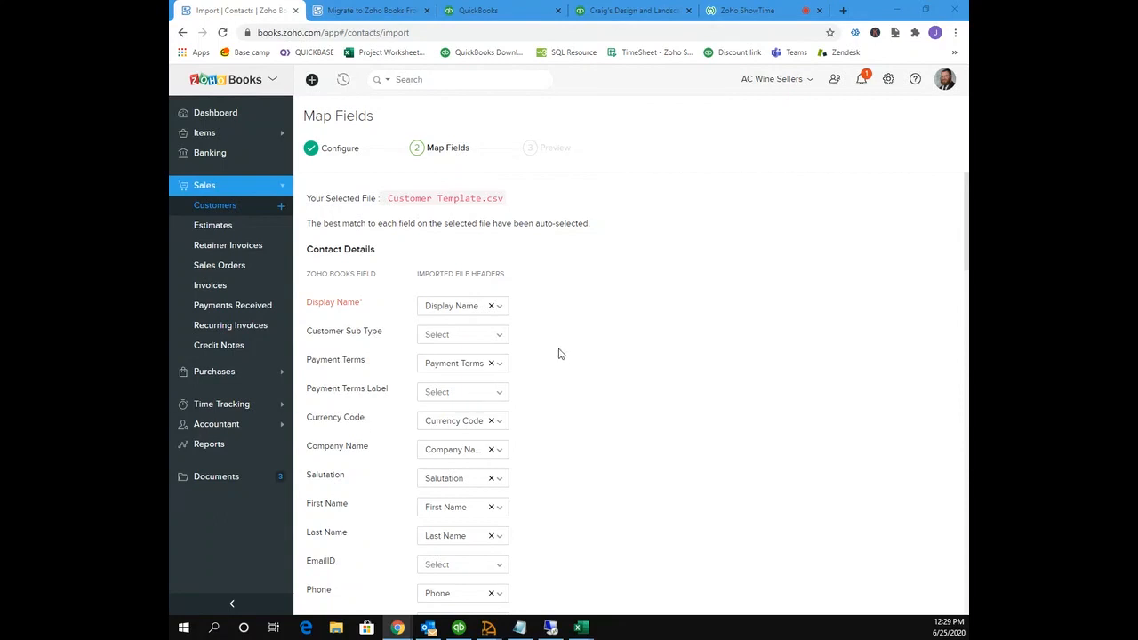
pyautogui.scroll(-3, 533, 382)
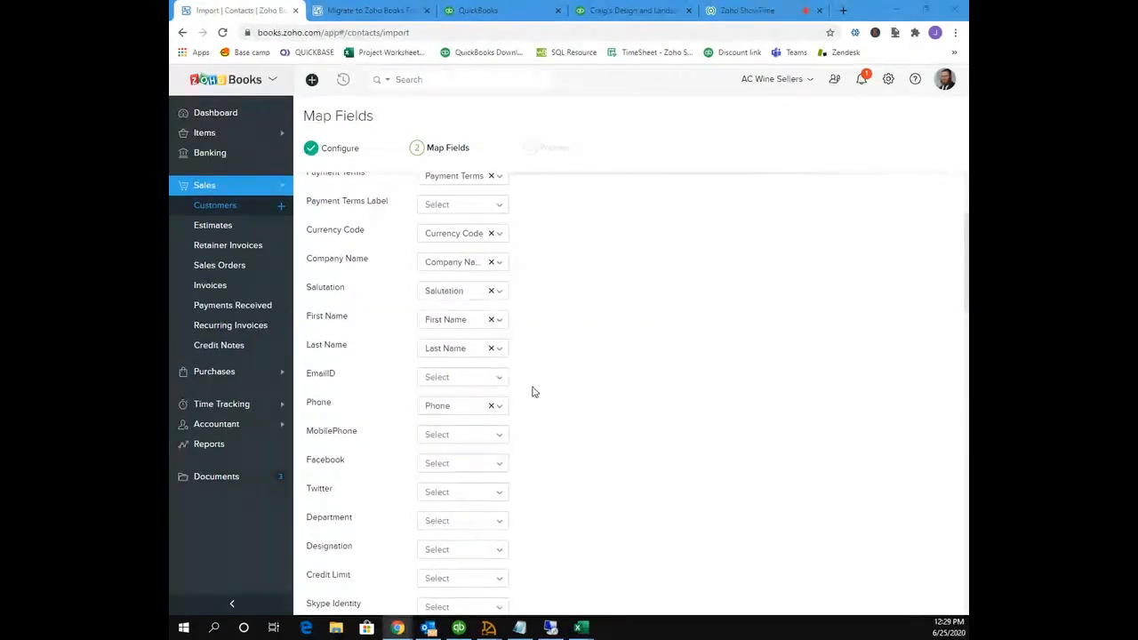
pyautogui.scroll(-5, 537, 391)
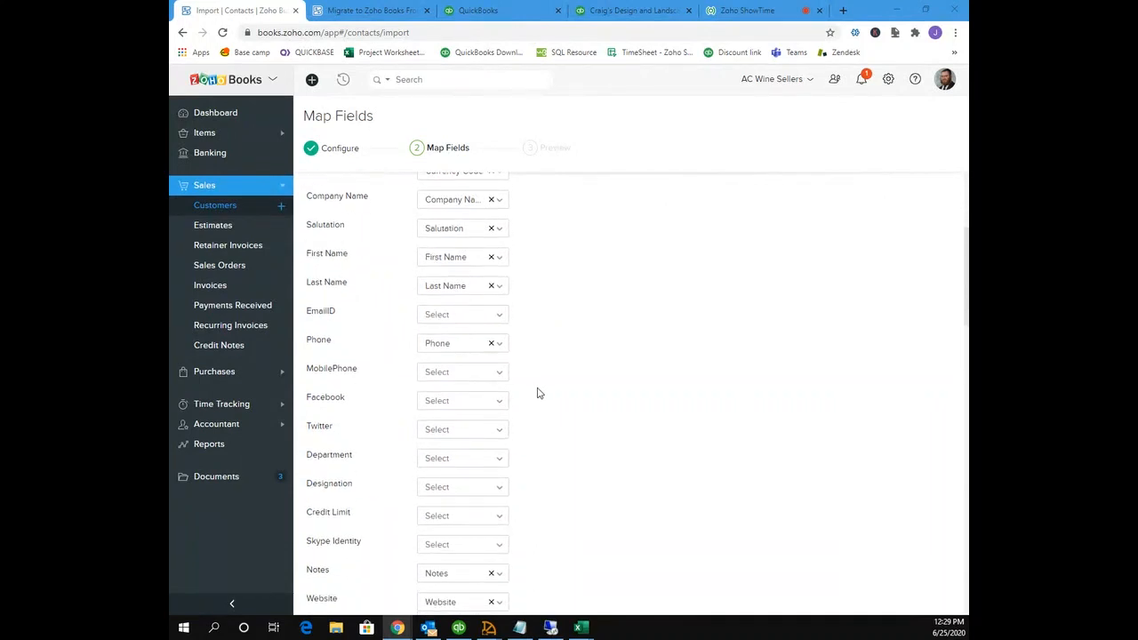
pyautogui.scroll(-8, 539, 392)
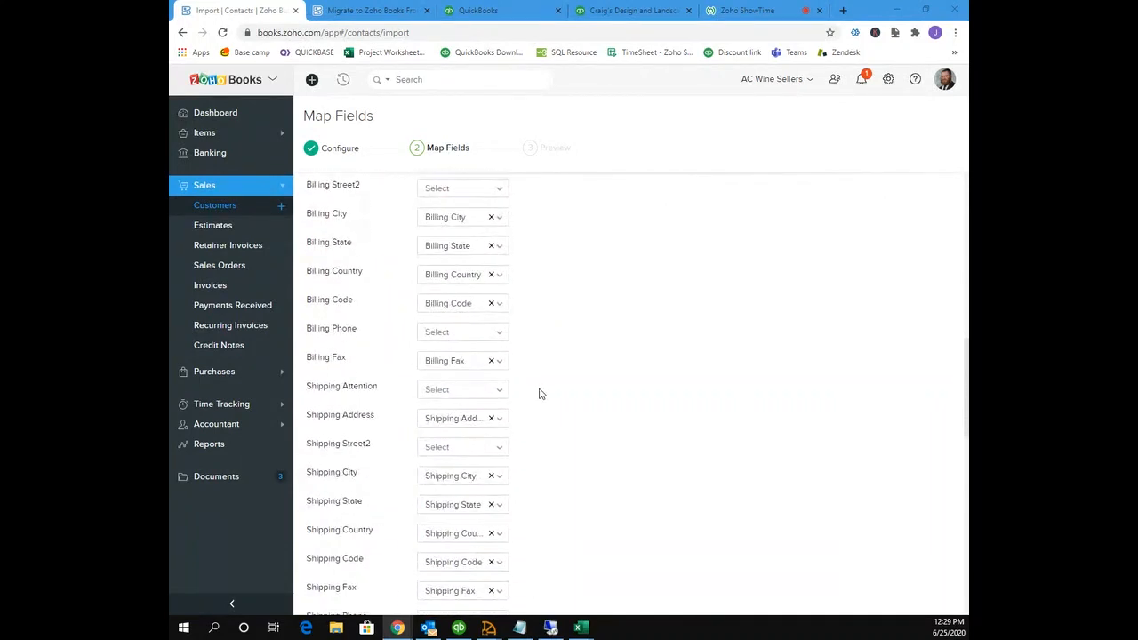
pyautogui.scroll(-7, 540, 393)
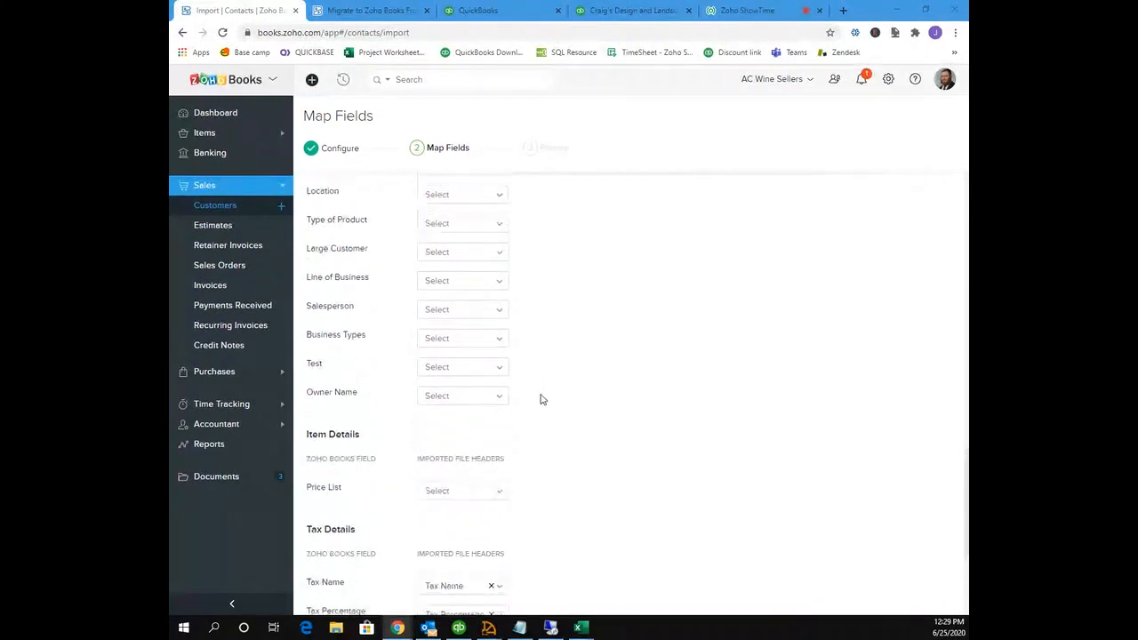
pyautogui.scroll(-2, 544, 391)
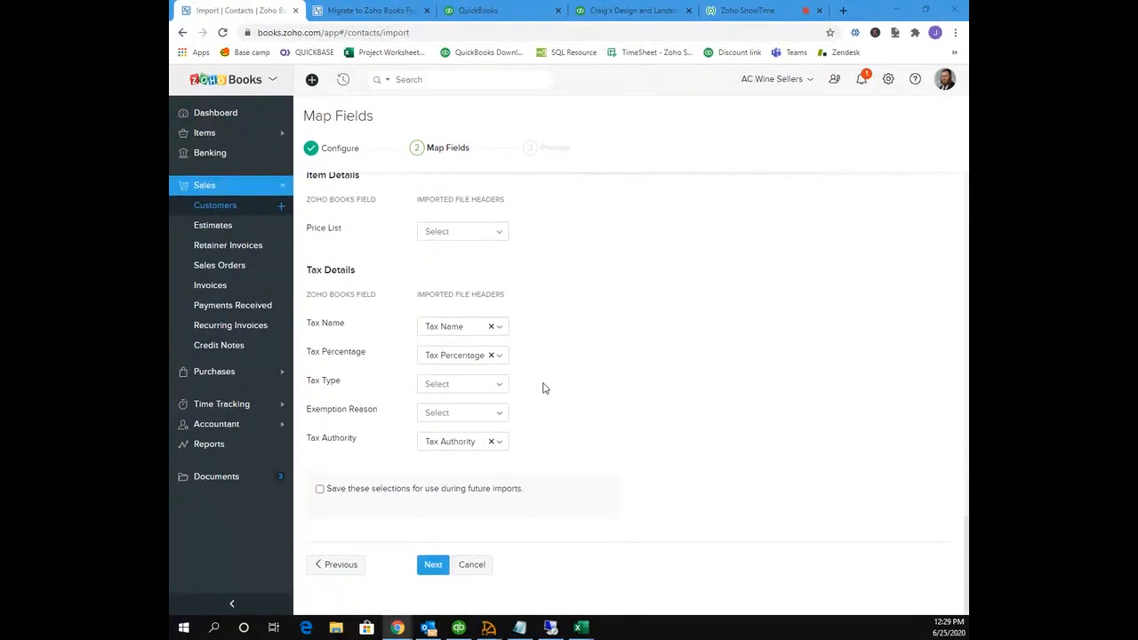
# Step: Accept the customer field mapping, expand the customers ready to be imported in the preview, and run the import
pyautogui.click(441, 568)
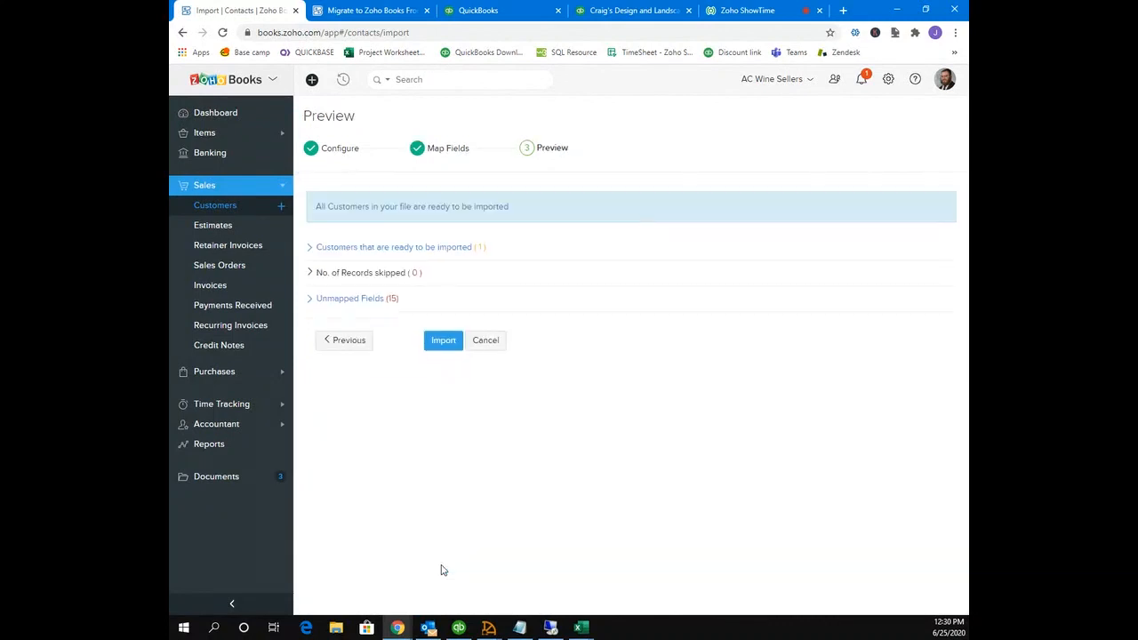
pyautogui.click(398, 248)
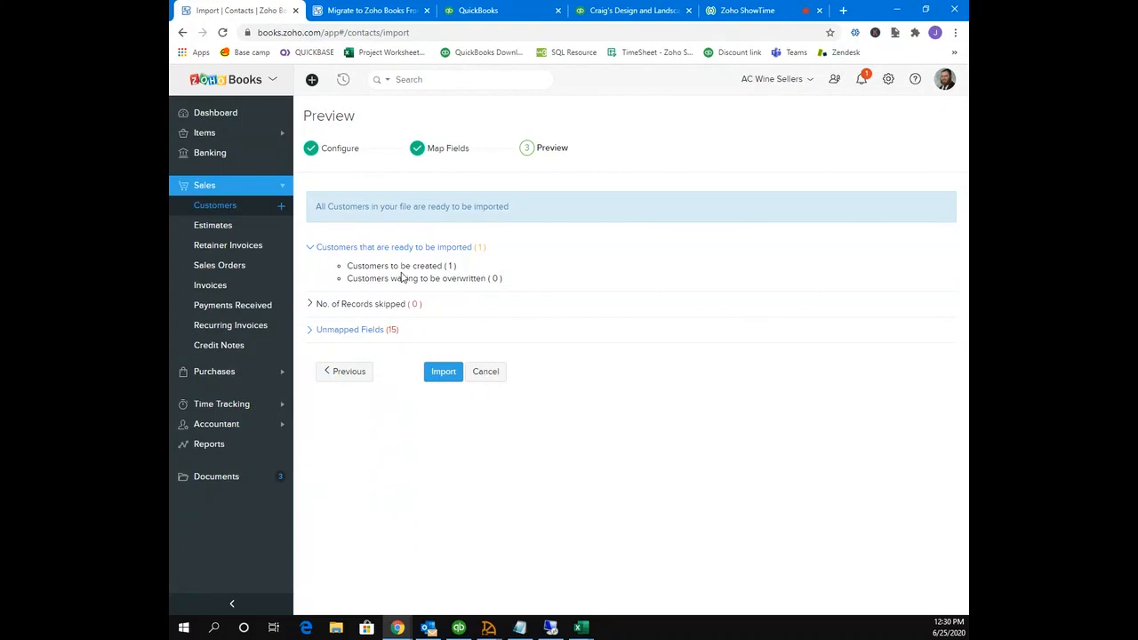
pyautogui.click(444, 373)
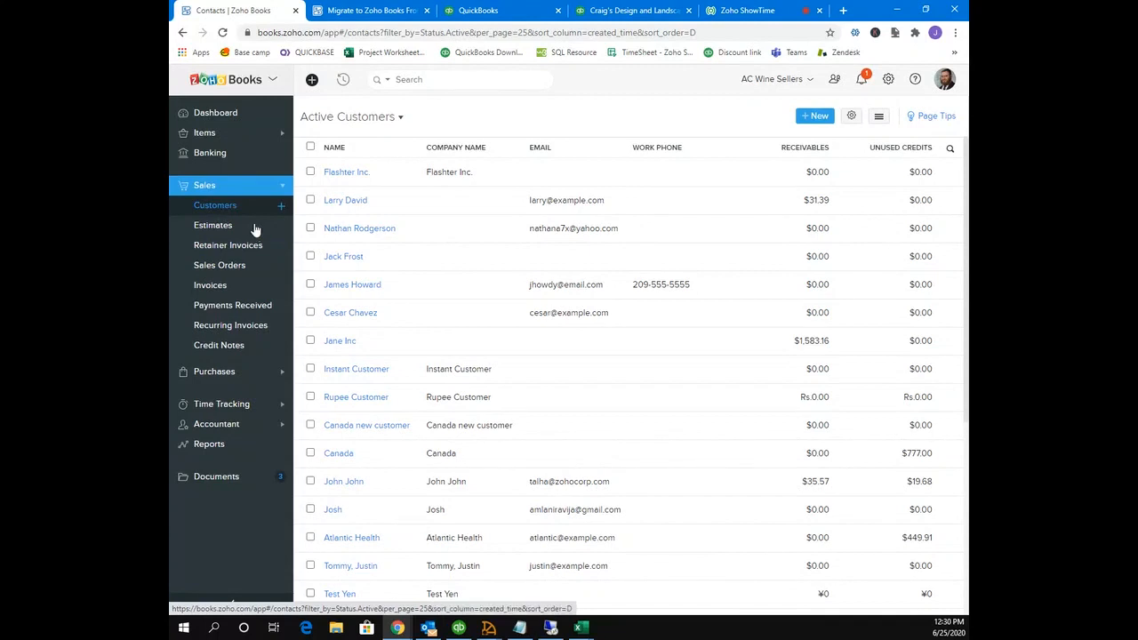
# Step: Switch to Customer Template.csv in Excel to check the customer's display name against the active customers list, and minimize the workbook
pyautogui.click(576, 630)
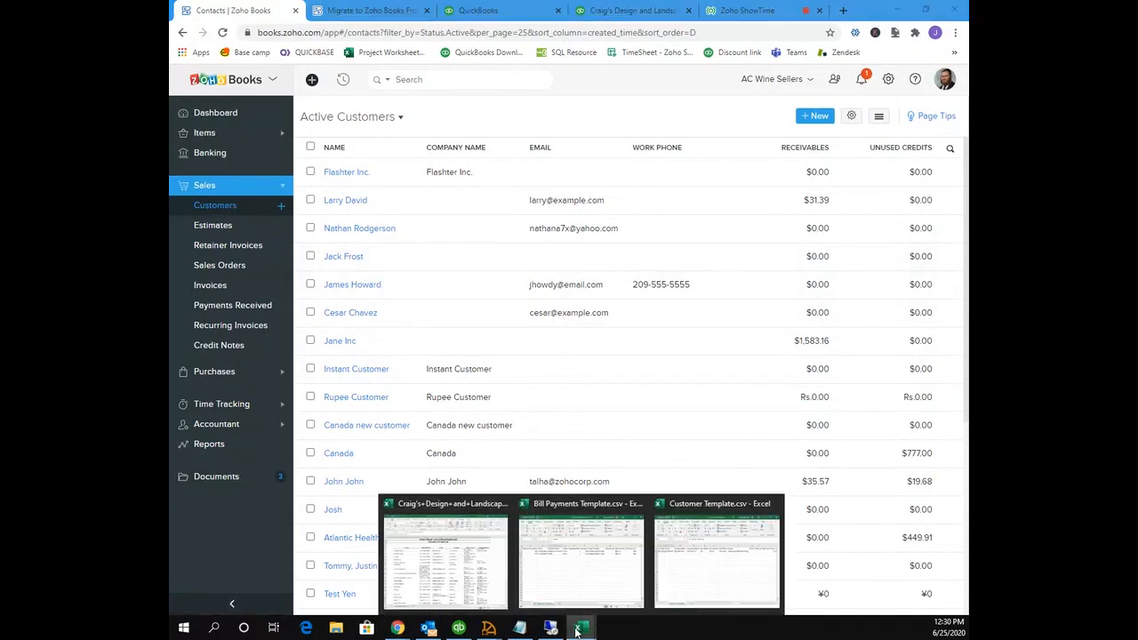
pyautogui.click(711, 574)
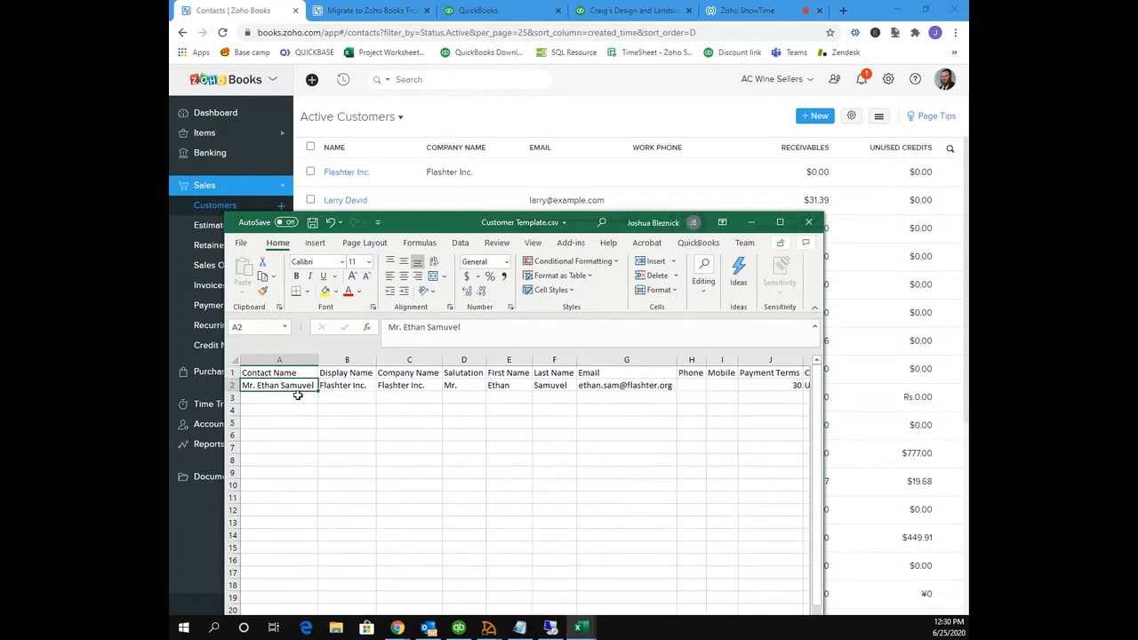
pyautogui.click(352, 386)
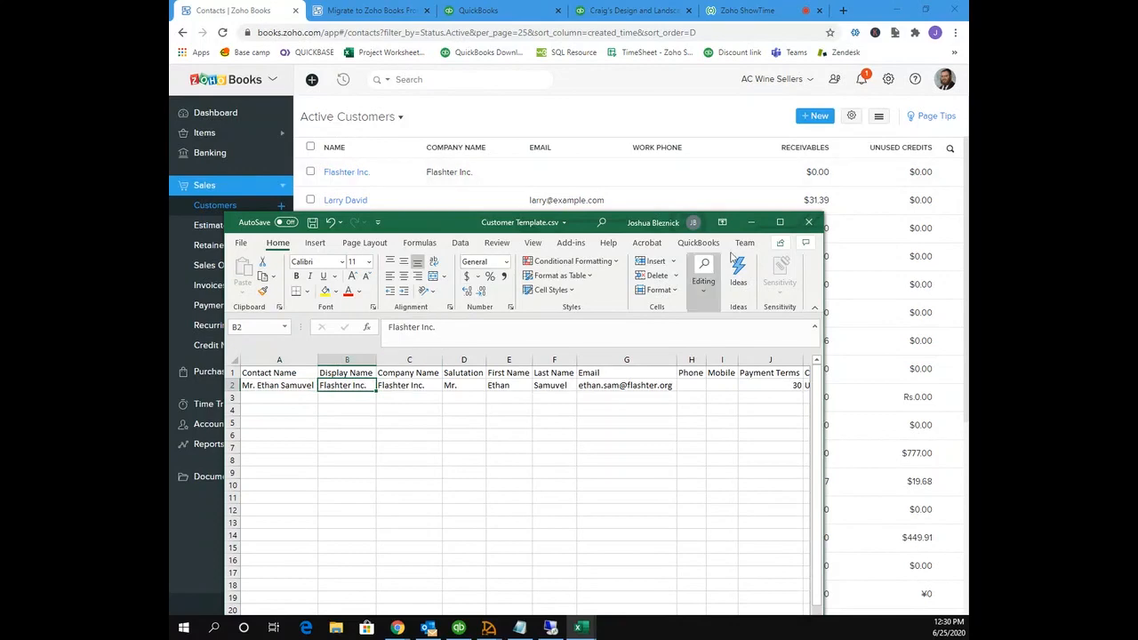
pyautogui.click(752, 222)
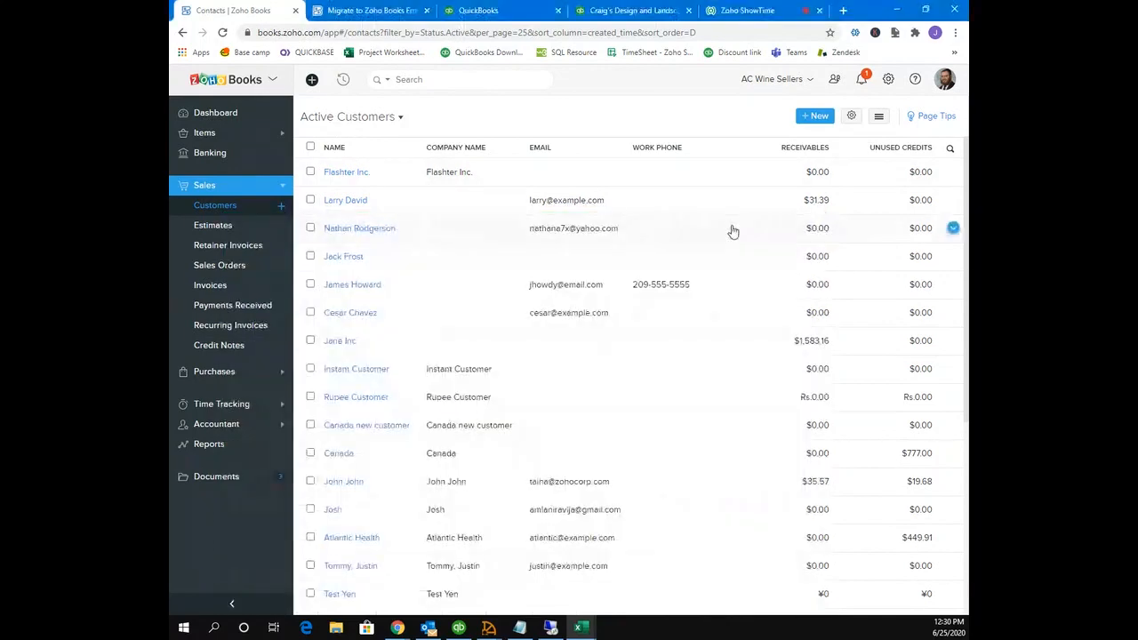
# Step: Open the imported Flashter Inc. customer and review the details in its overview
pyautogui.click(707, 181)
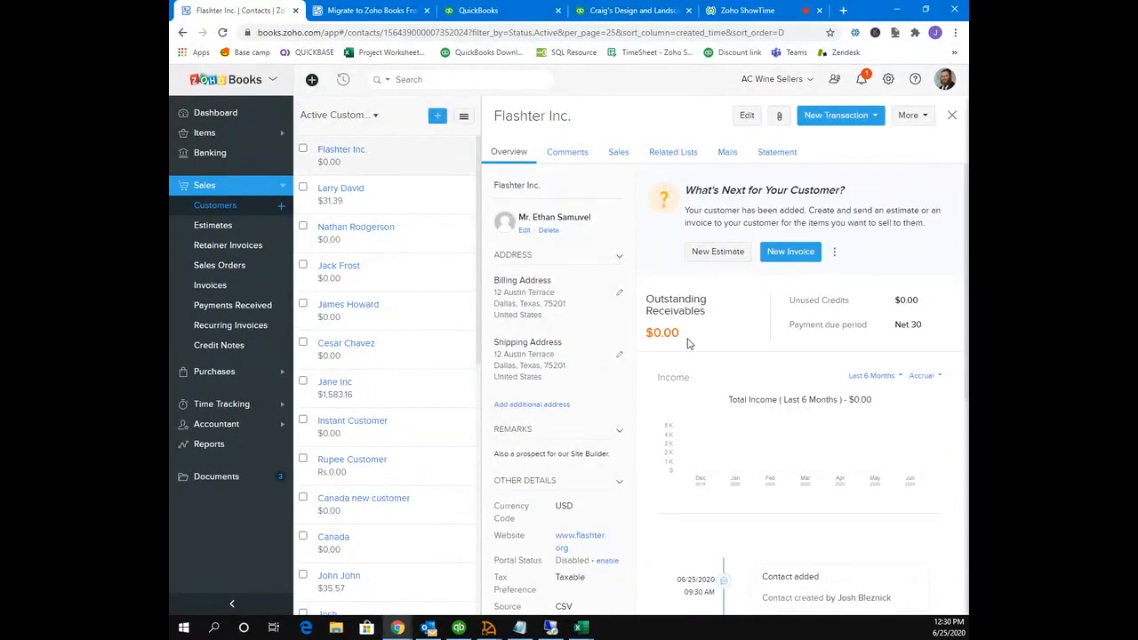
pyautogui.scroll(-2, 689, 351)
pyautogui.scroll(2, 689, 352)
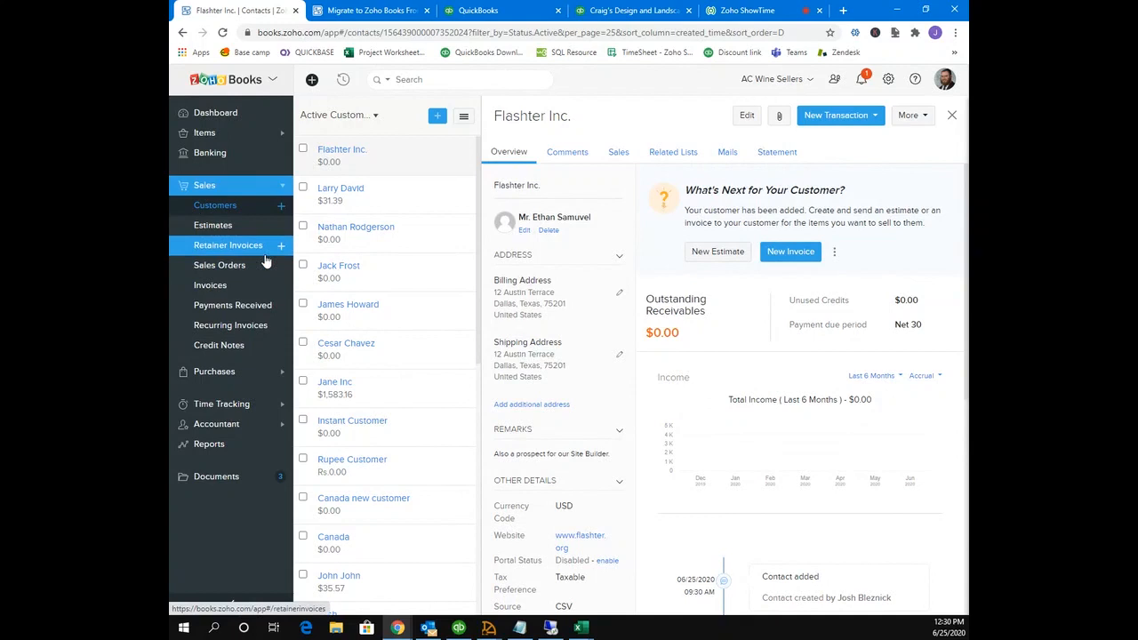
# Step: Go to the vendors list and open the vendor import page with the Vendors option
pyautogui.click(245, 375)
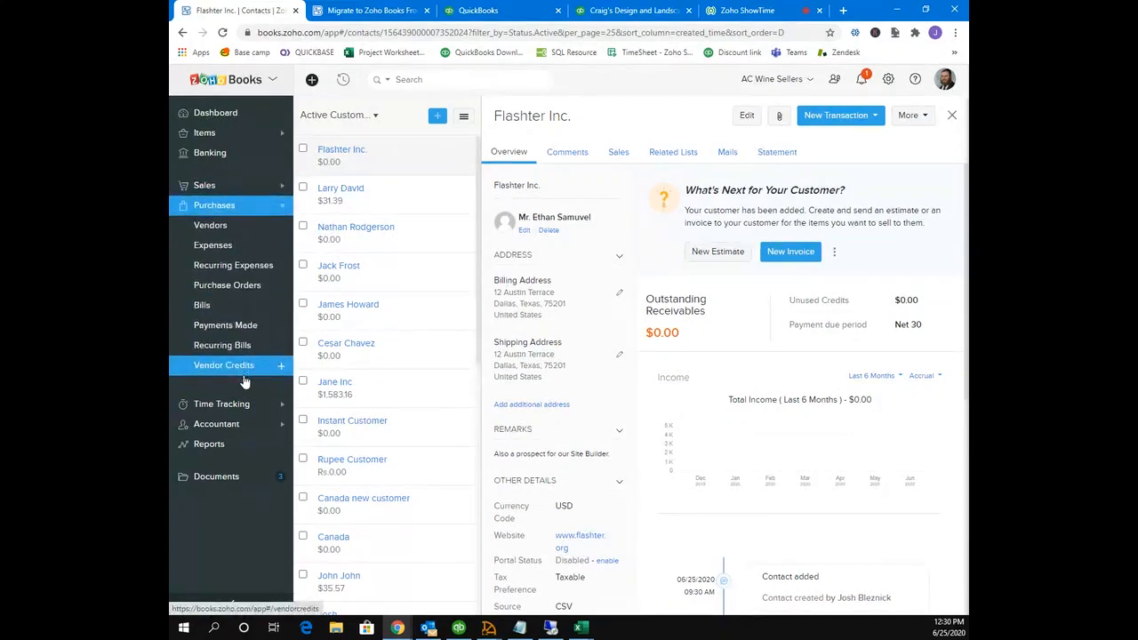
pyautogui.click(212, 226)
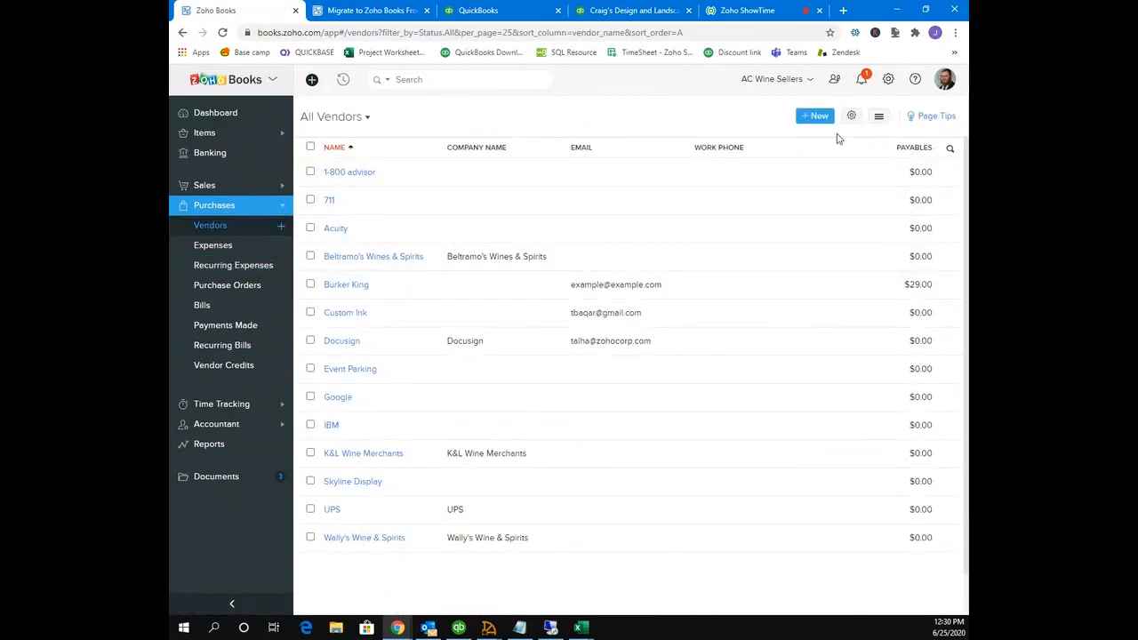
pyautogui.click(877, 116)
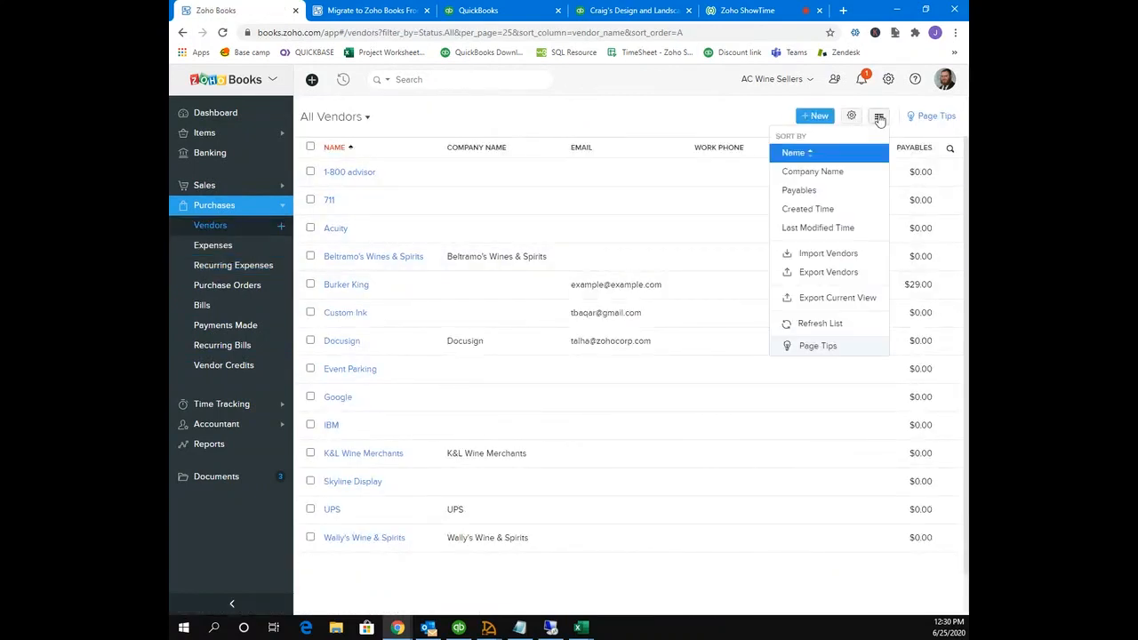
pyautogui.click(824, 256)
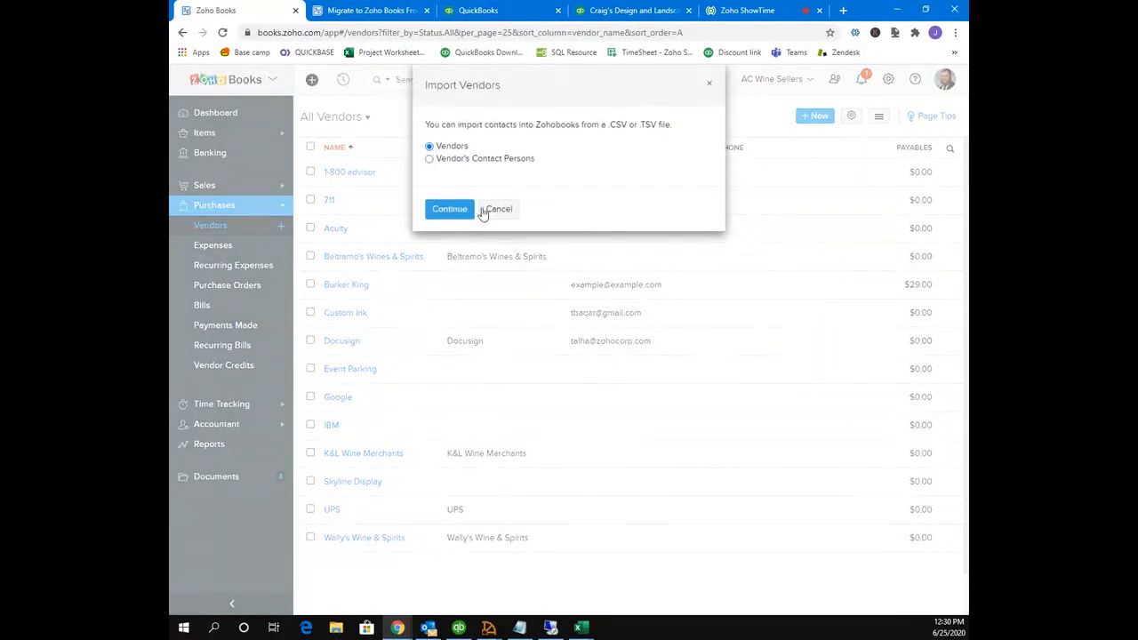
pyautogui.click(447, 207)
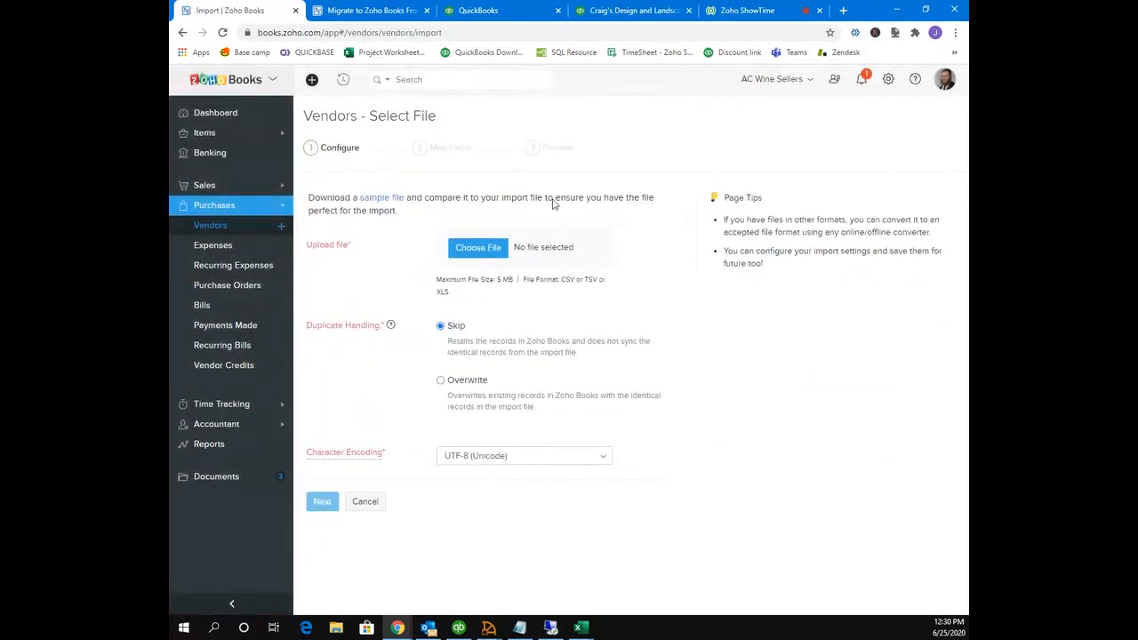
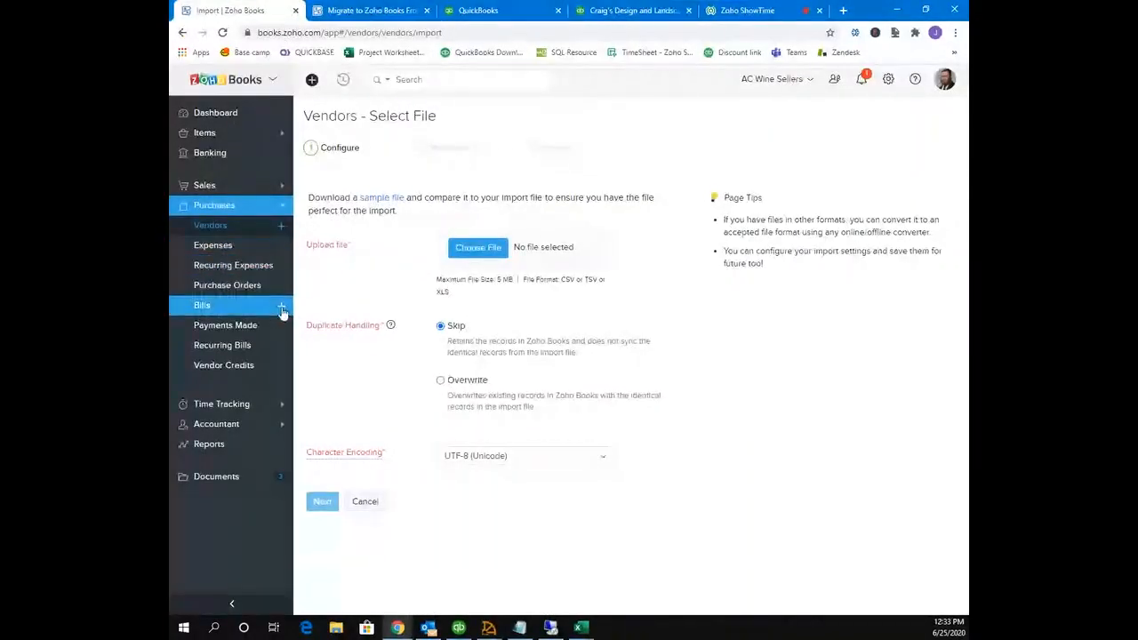
# Step: Open the chart of accounts and examine the names, codes and types of the active accounts
pyautogui.click(246, 428)
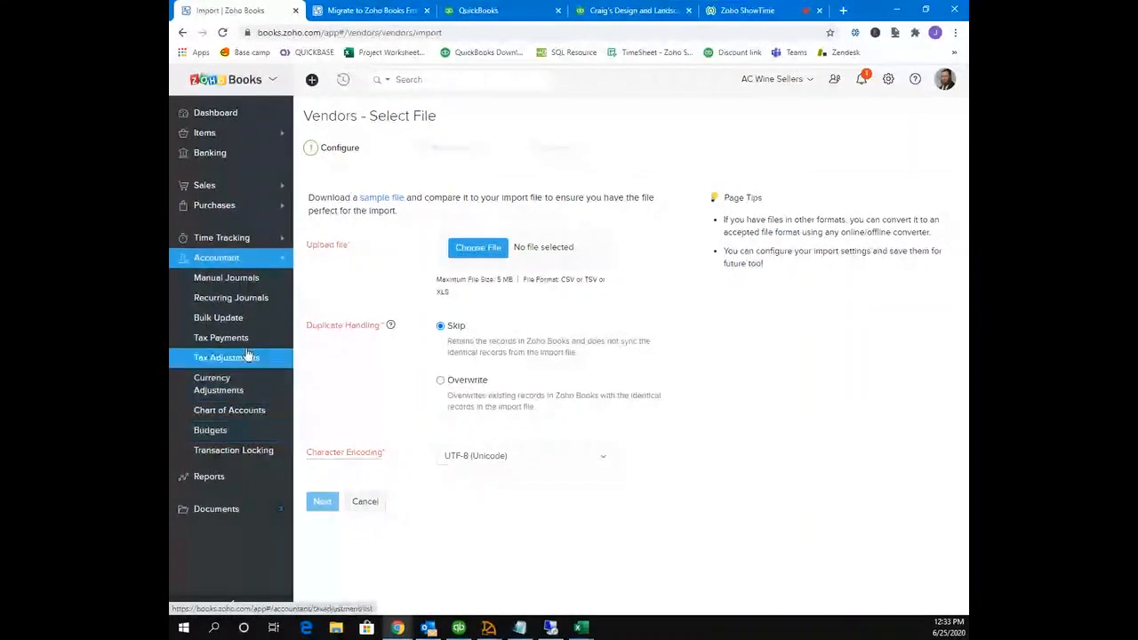
pyautogui.click(249, 411)
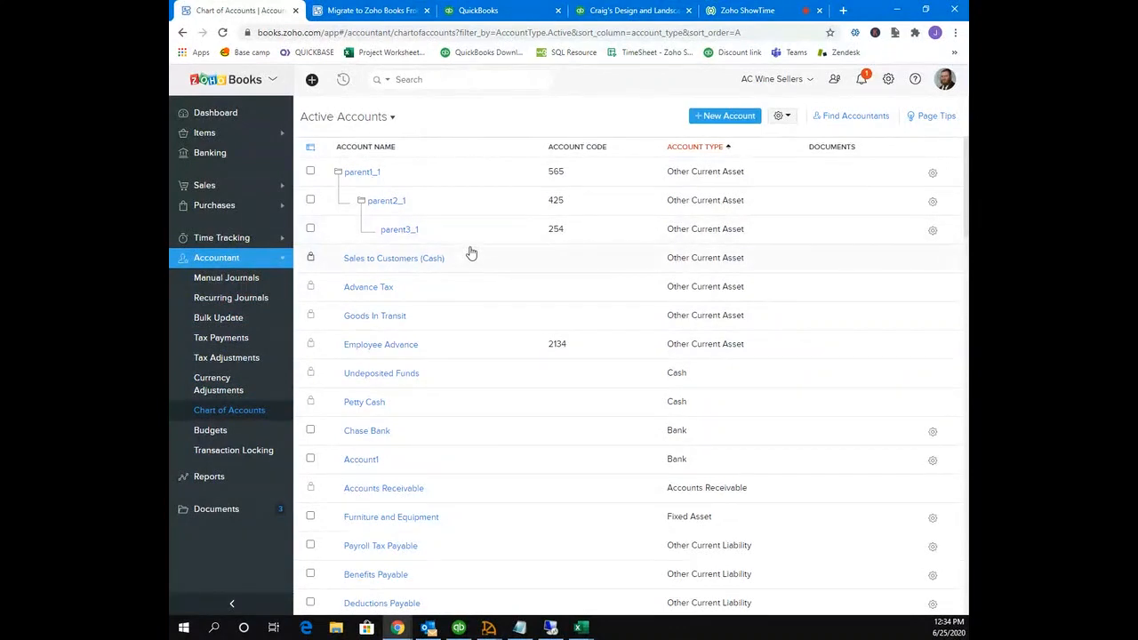
pyautogui.scroll(-3, 471, 251)
pyautogui.scroll(3, 471, 254)
pyautogui.scroll(-2, 472, 255)
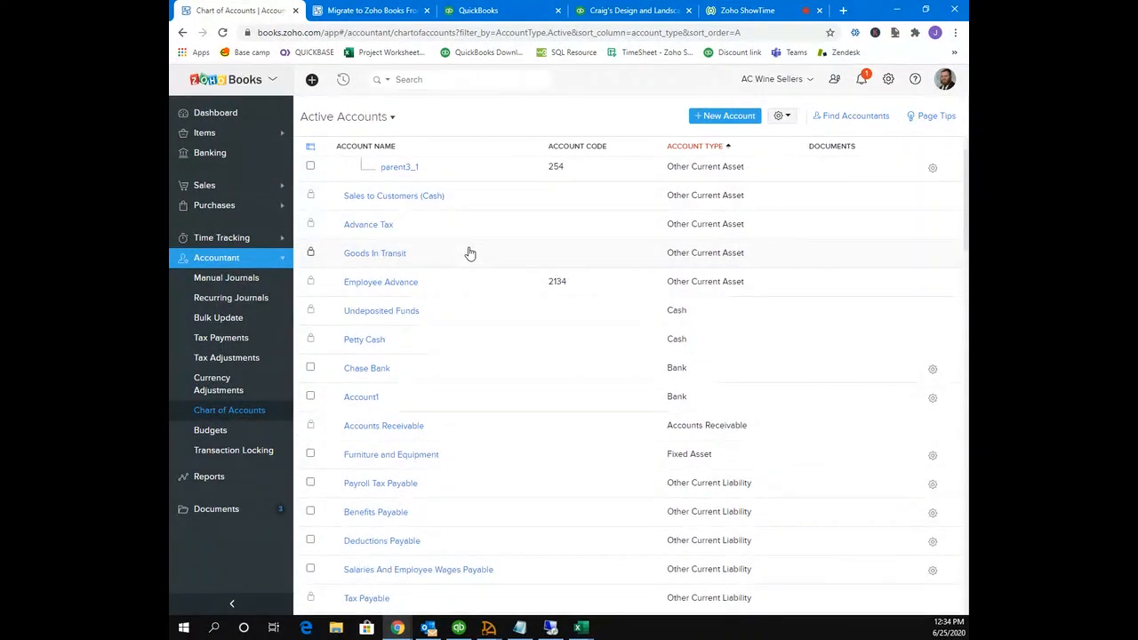
pyautogui.scroll(-1, 471, 254)
pyautogui.scroll(-1, 471, 251)
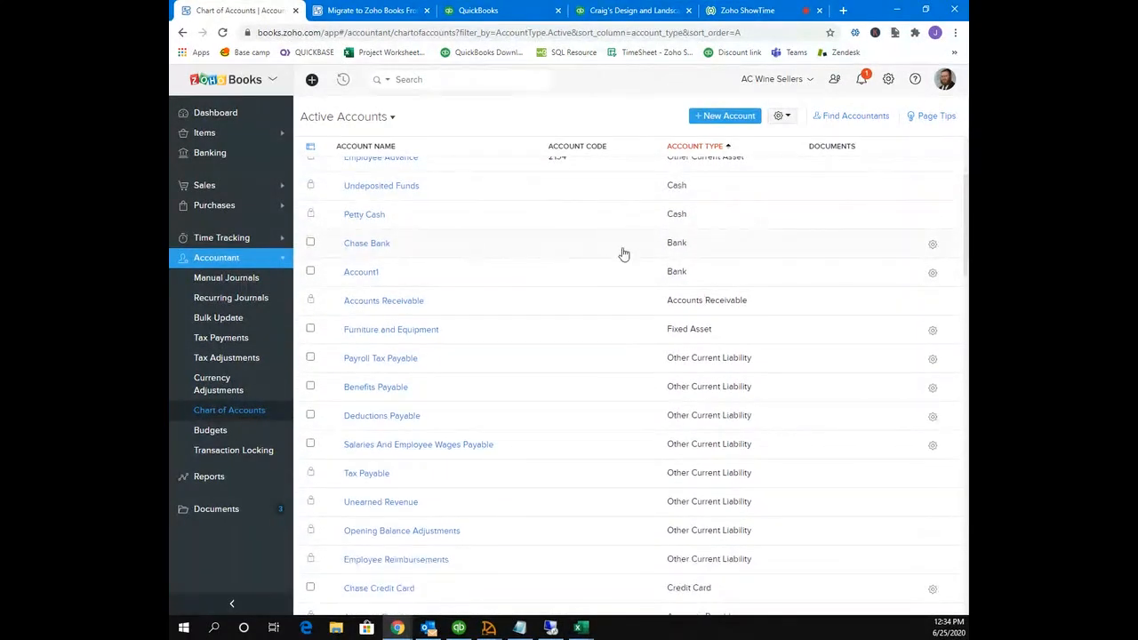
pyautogui.scroll(3, 648, 254)
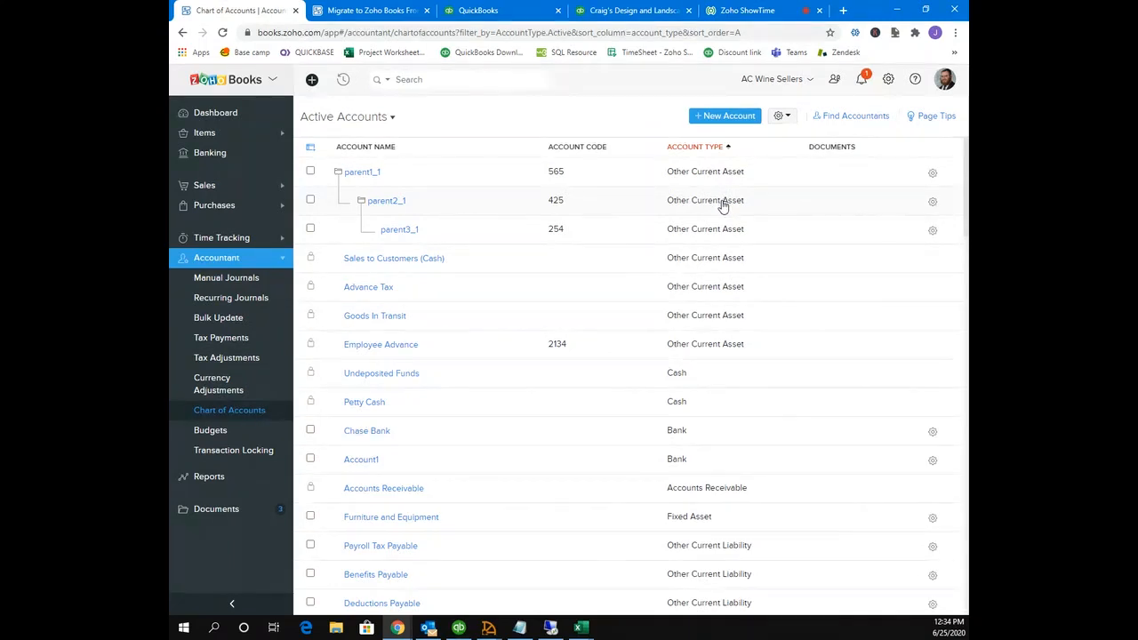
pyautogui.scroll(-3, 648, 373)
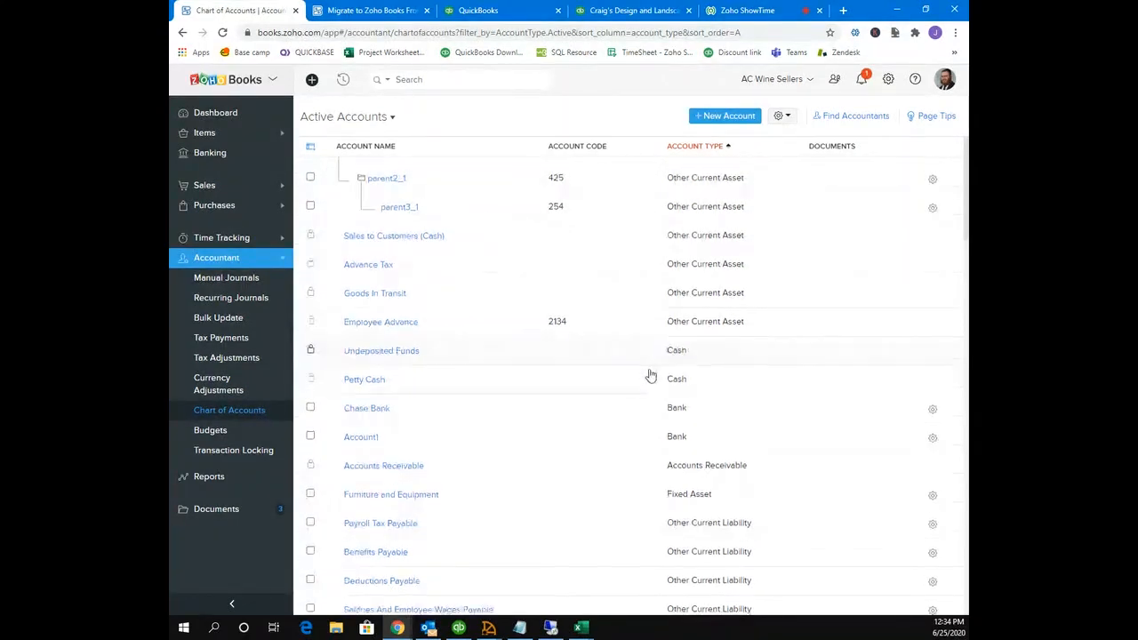
pyautogui.scroll(3, 755, 246)
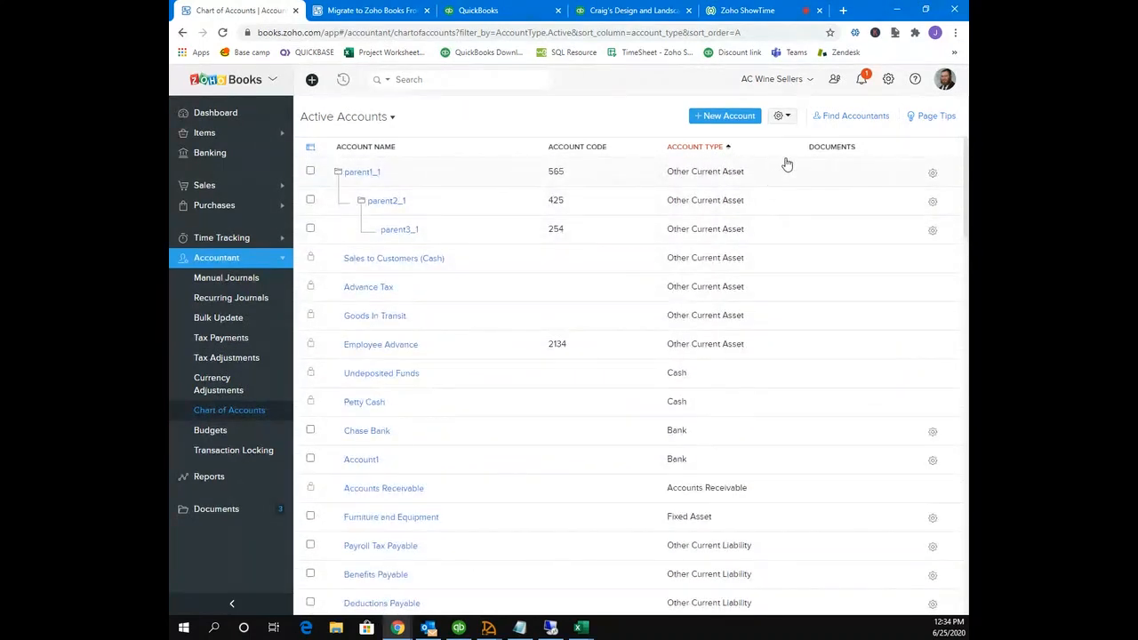
# Step: Start a chart of accounts import and choose Chart of Accounts.csv from the Zoho import templates folder as the file
pyautogui.click(787, 118)
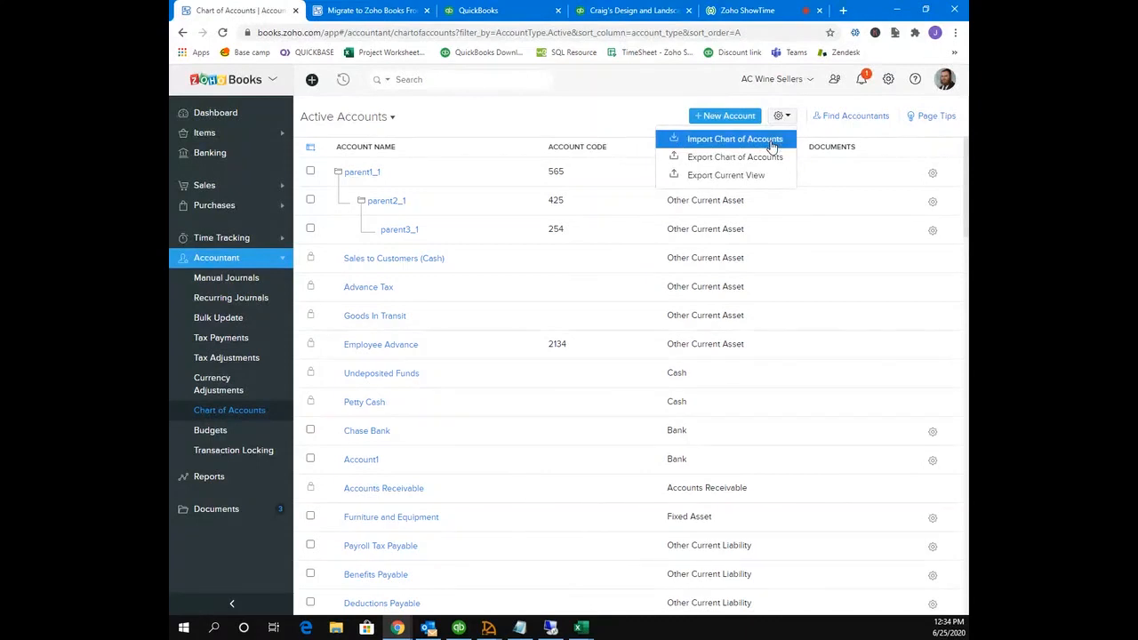
pyautogui.click(734, 138)
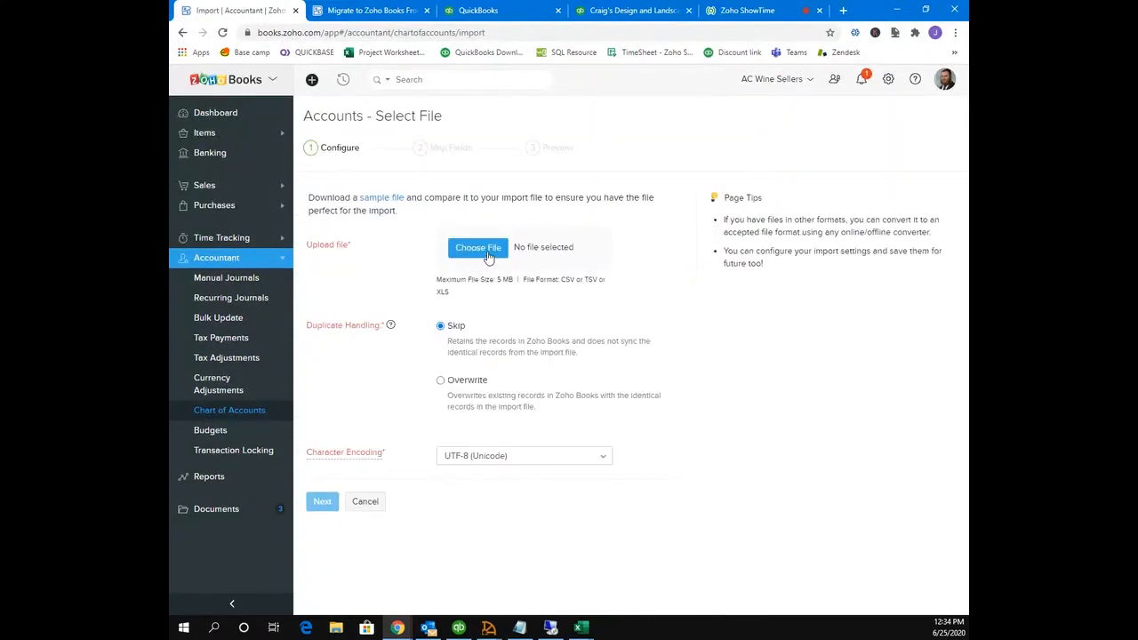
pyautogui.click(480, 248)
pyautogui.scroll(-1, 359, 193)
pyautogui.scroll(1, 358, 193)
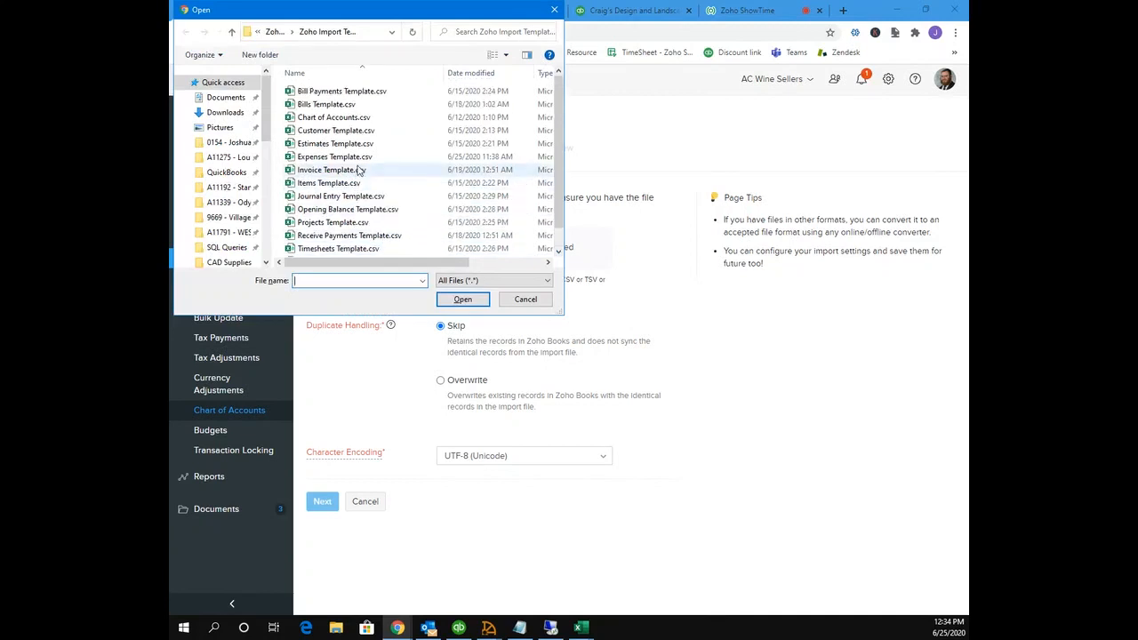
pyautogui.click(358, 117)
pyautogui.click(466, 301)
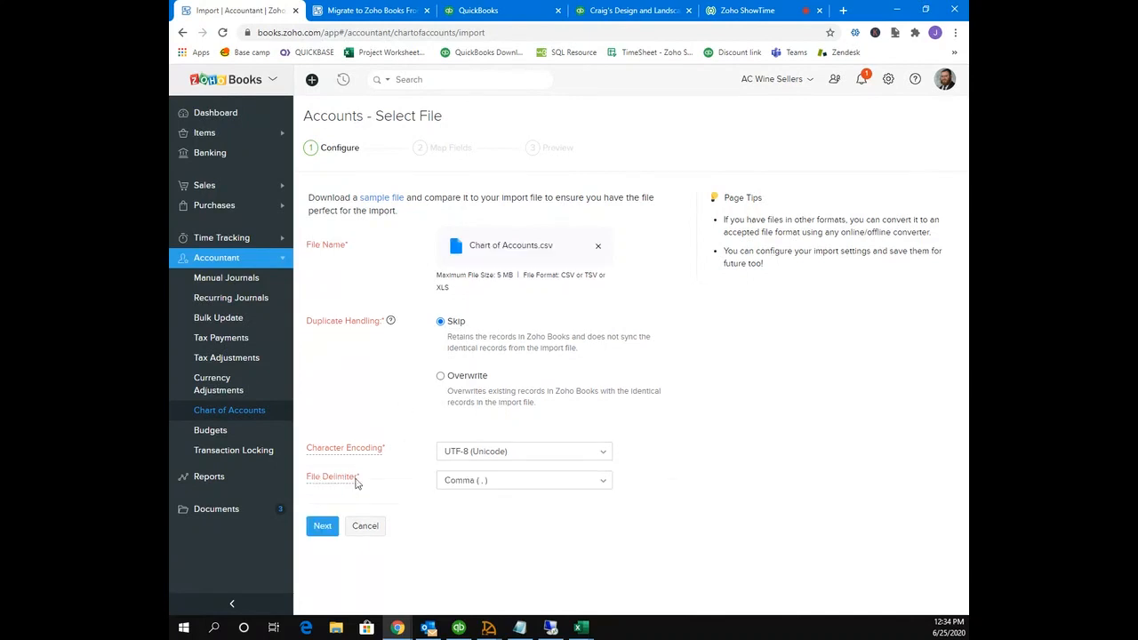
# Step: Import the accounts from Chart of Accounts.csv, skipping duplicates and keeping the automatically matched field mapping
pyautogui.click(325, 530)
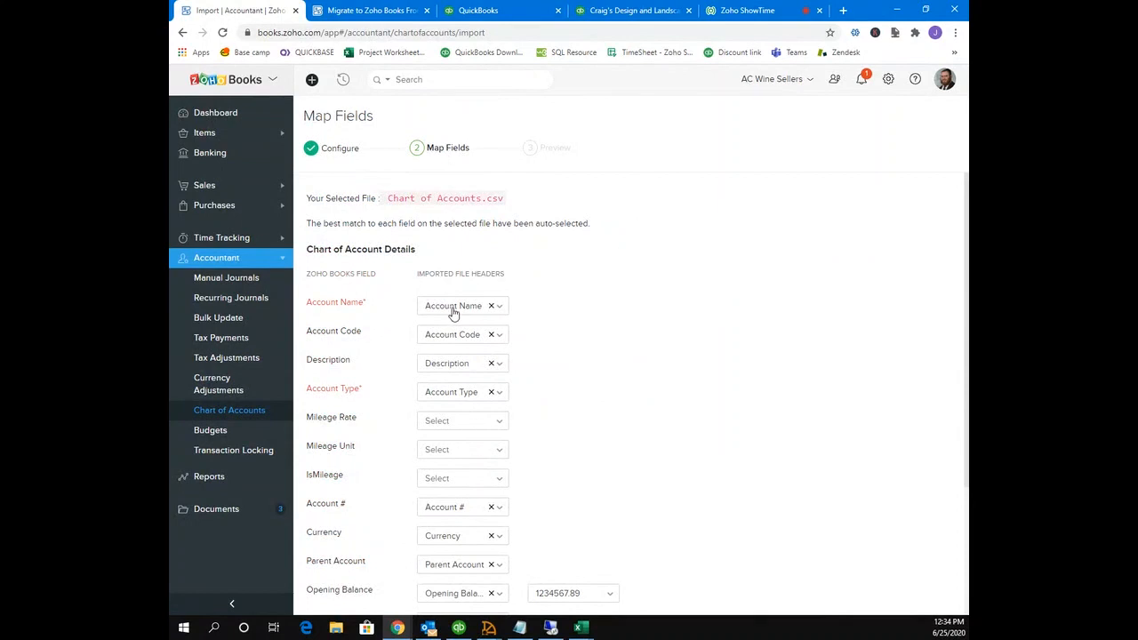
pyautogui.scroll(-1, 453, 316)
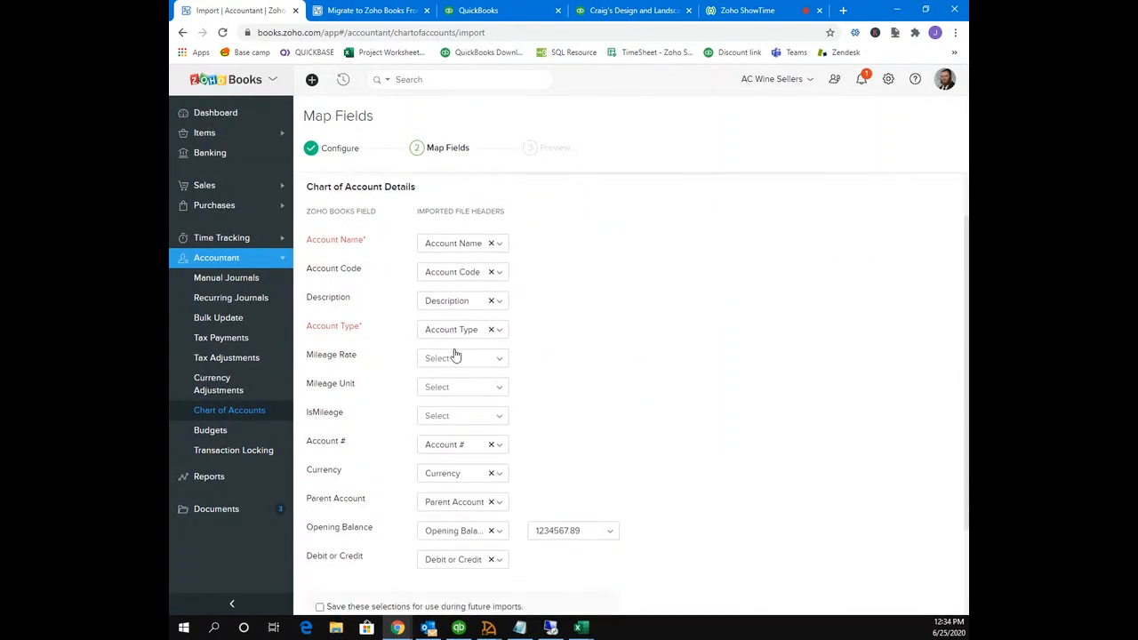
pyautogui.scroll(-2, 454, 355)
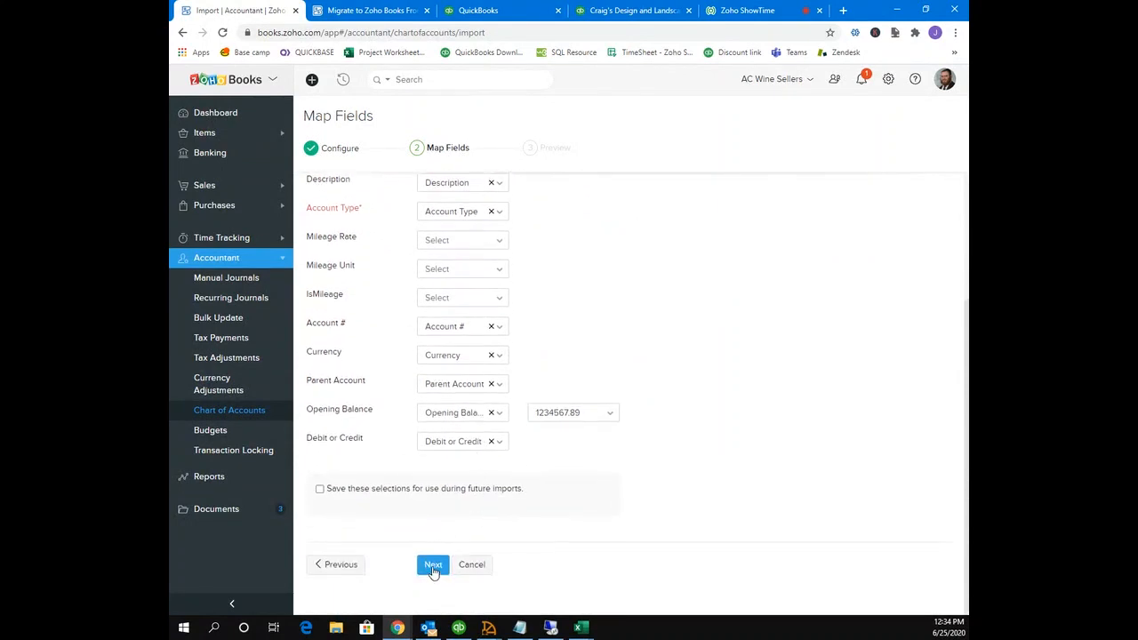
pyautogui.click(442, 566)
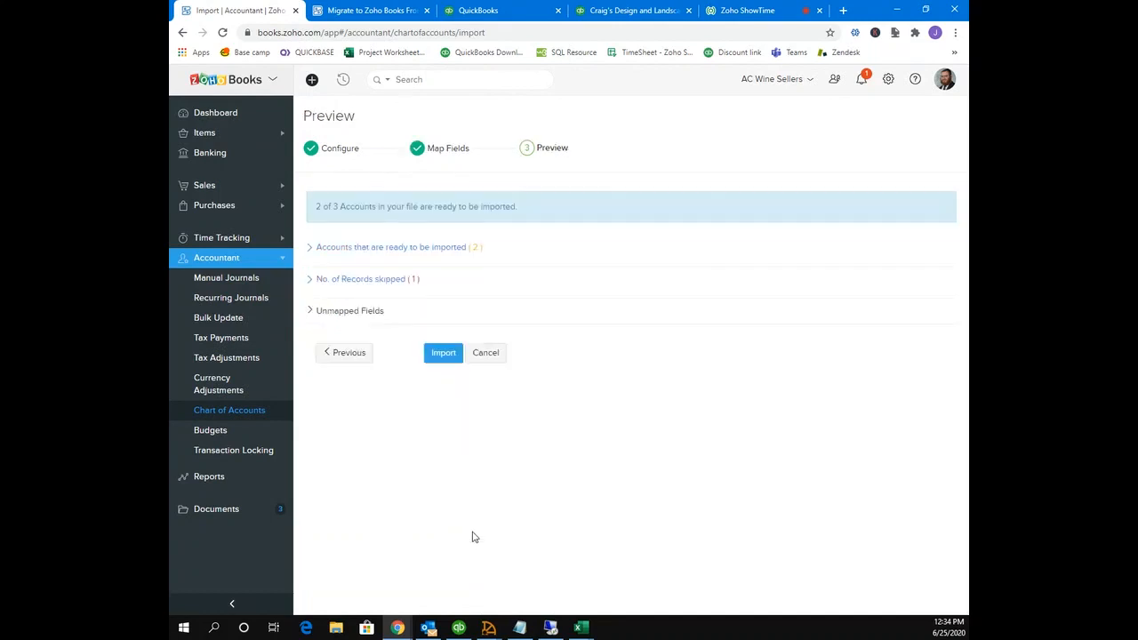
pyautogui.click(445, 343)
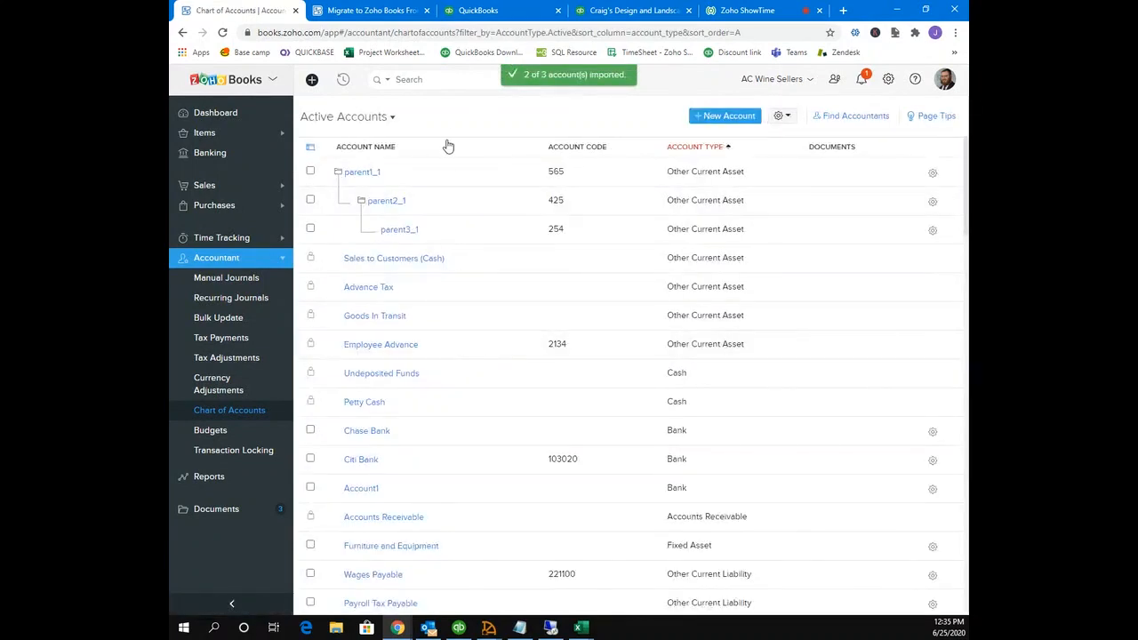
# Step: Switch to the QuickBooks sample company and open its chart of accounts
pyautogui.click(626, 10)
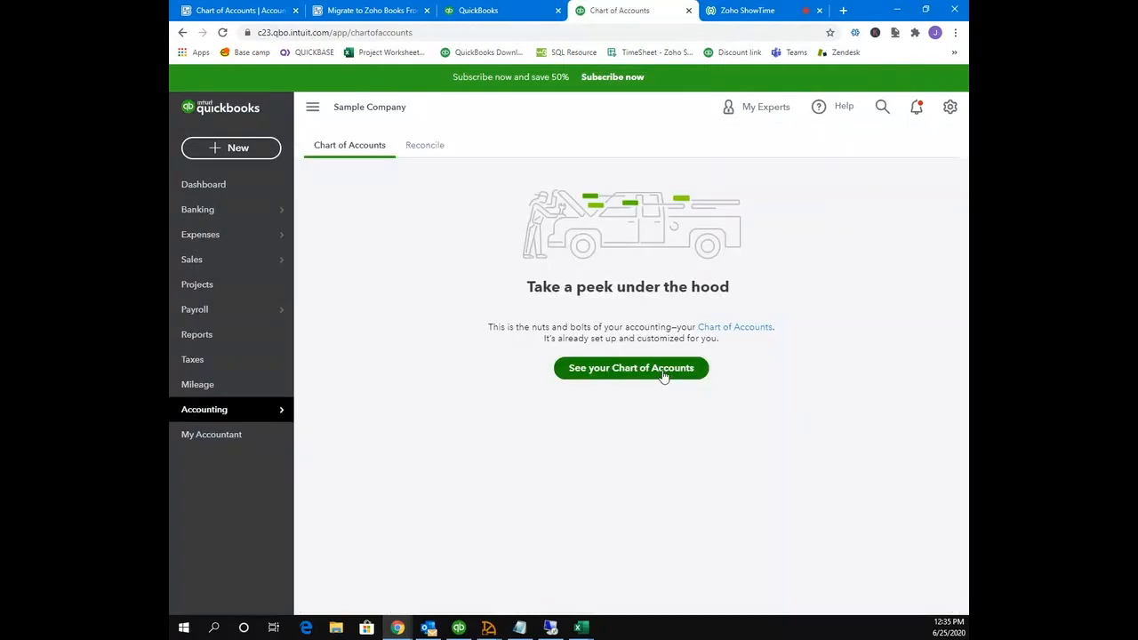
pyautogui.click(665, 370)
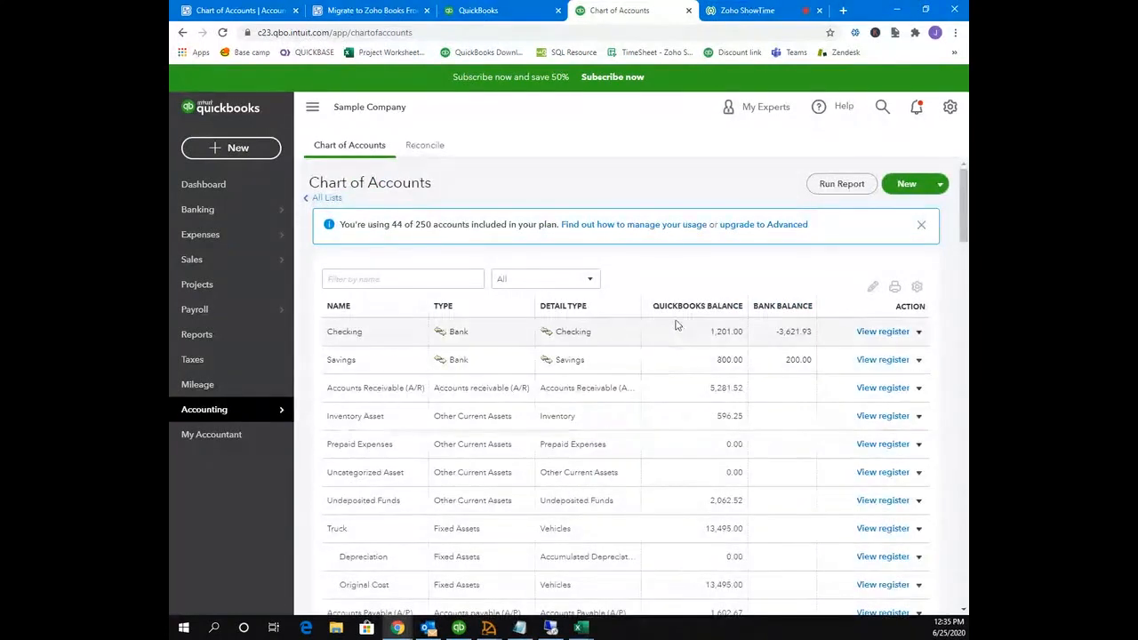
pyautogui.click(954, 106)
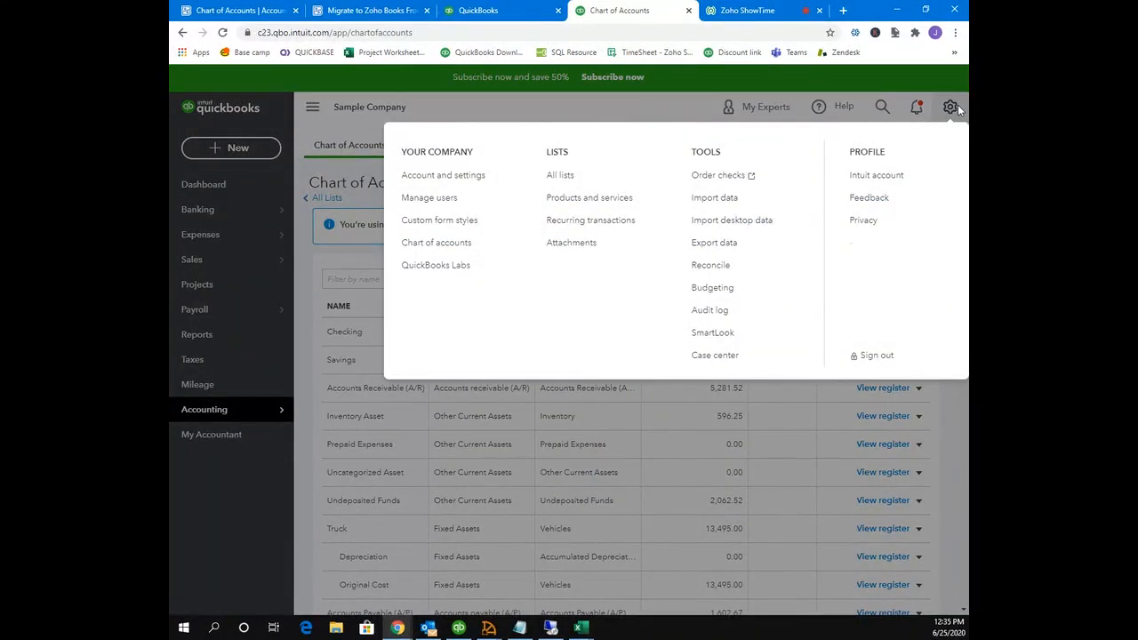
pyautogui.click(430, 249)
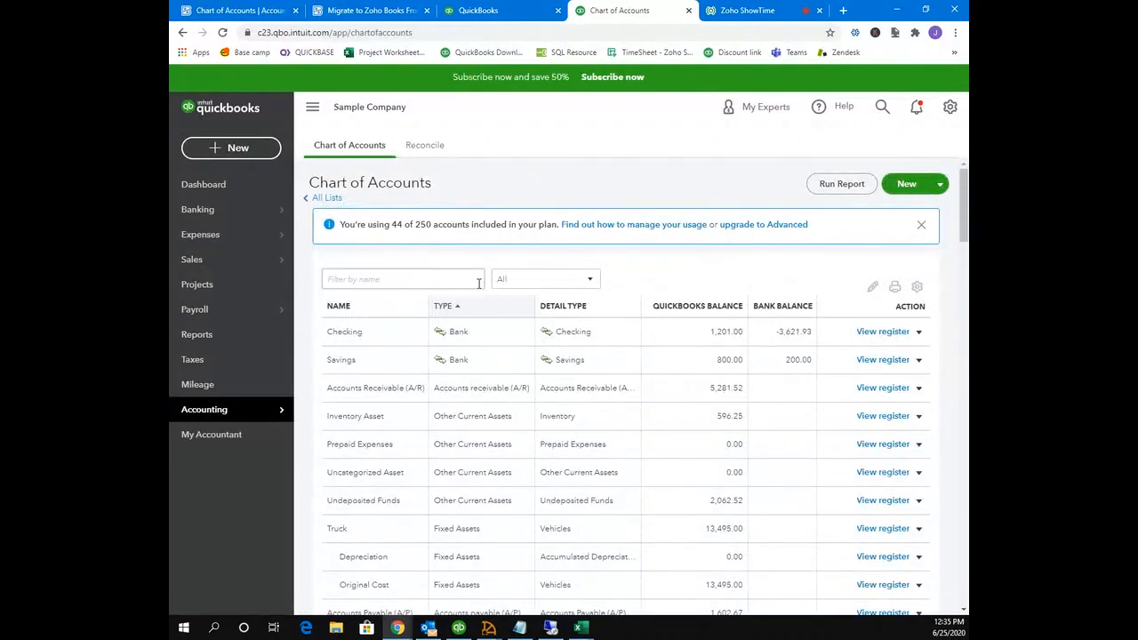
# Step: Examine the names, types, detail types and balances of the accounts in the QuickBooks chart of accounts
pyautogui.scroll(-1, 479, 285)
pyautogui.scroll(-3, 478, 294)
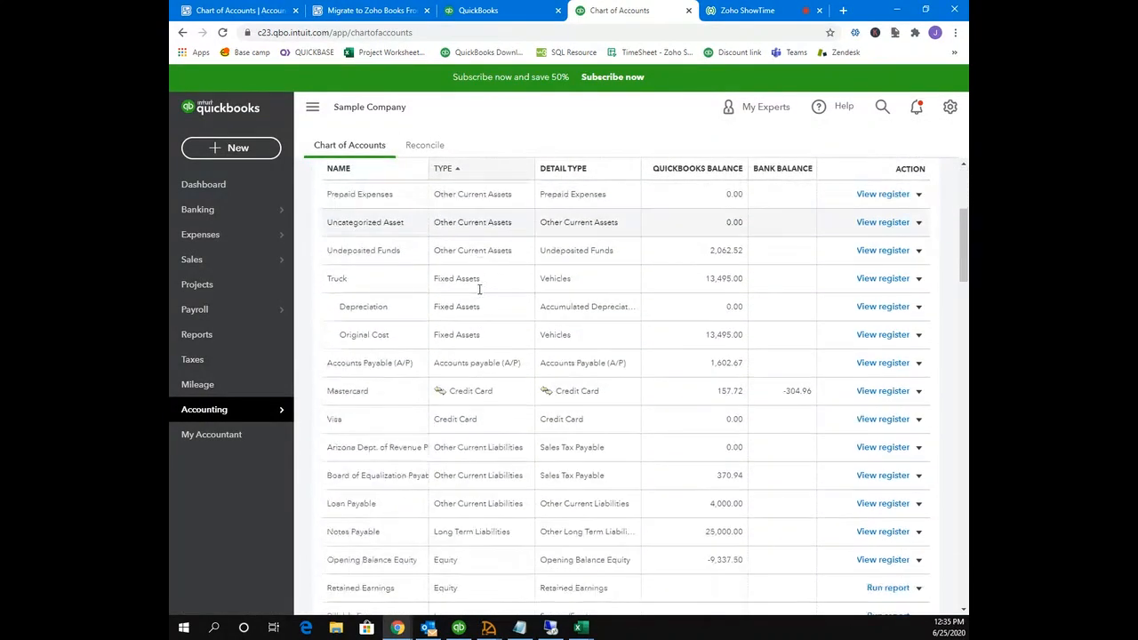
pyautogui.scroll(-2, 478, 289)
pyautogui.scroll(-2, 478, 294)
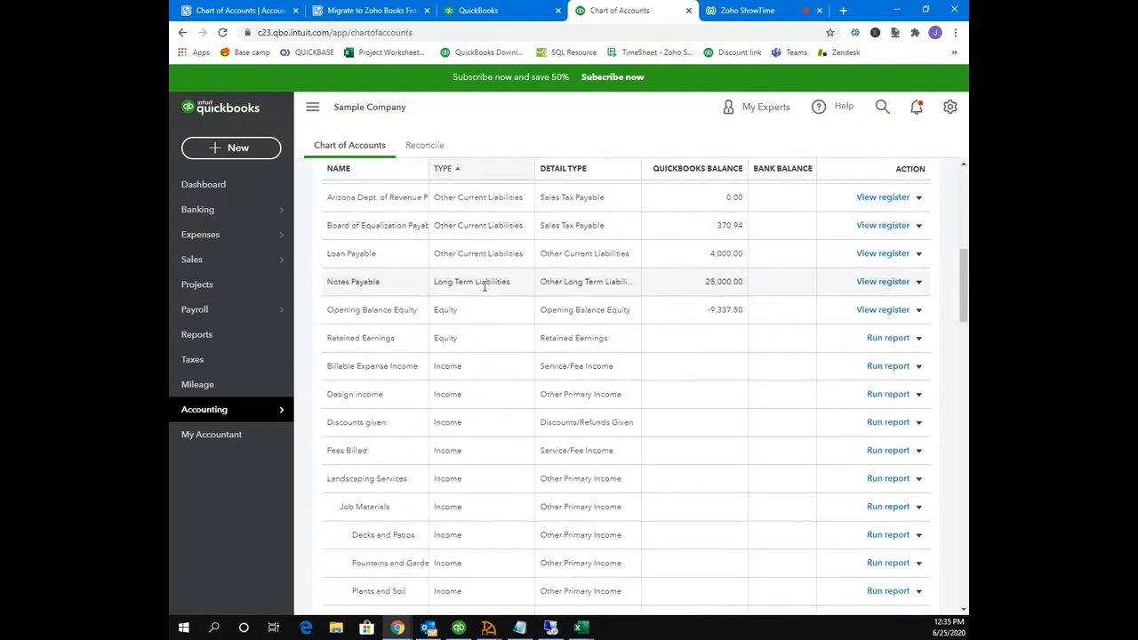
pyautogui.scroll(-1, 484, 286)
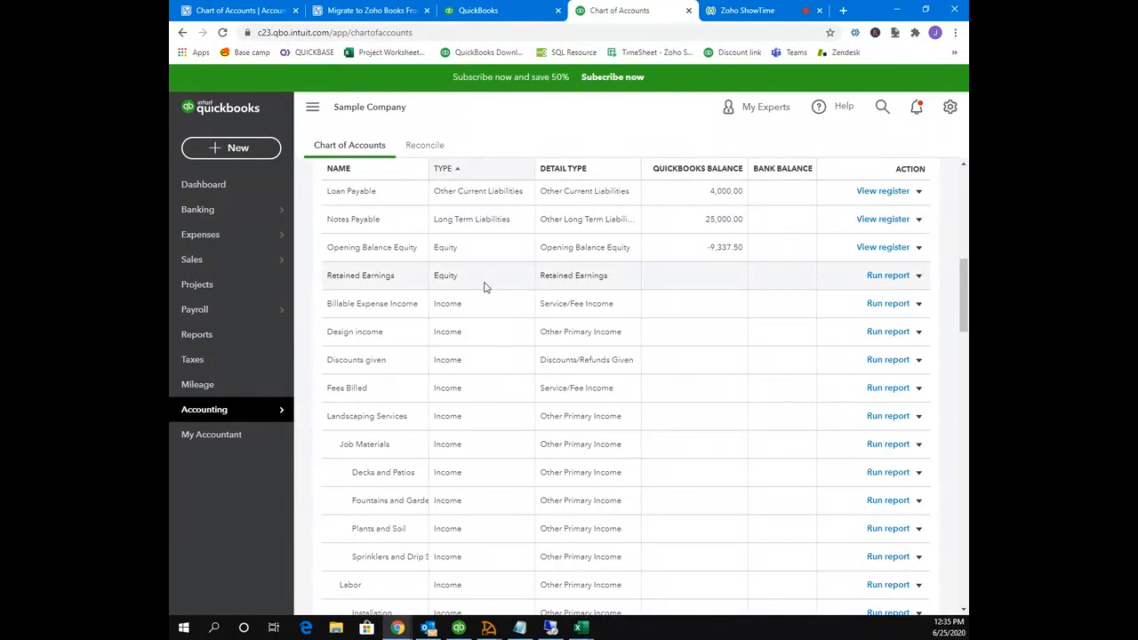
pyautogui.scroll(1, 485, 286)
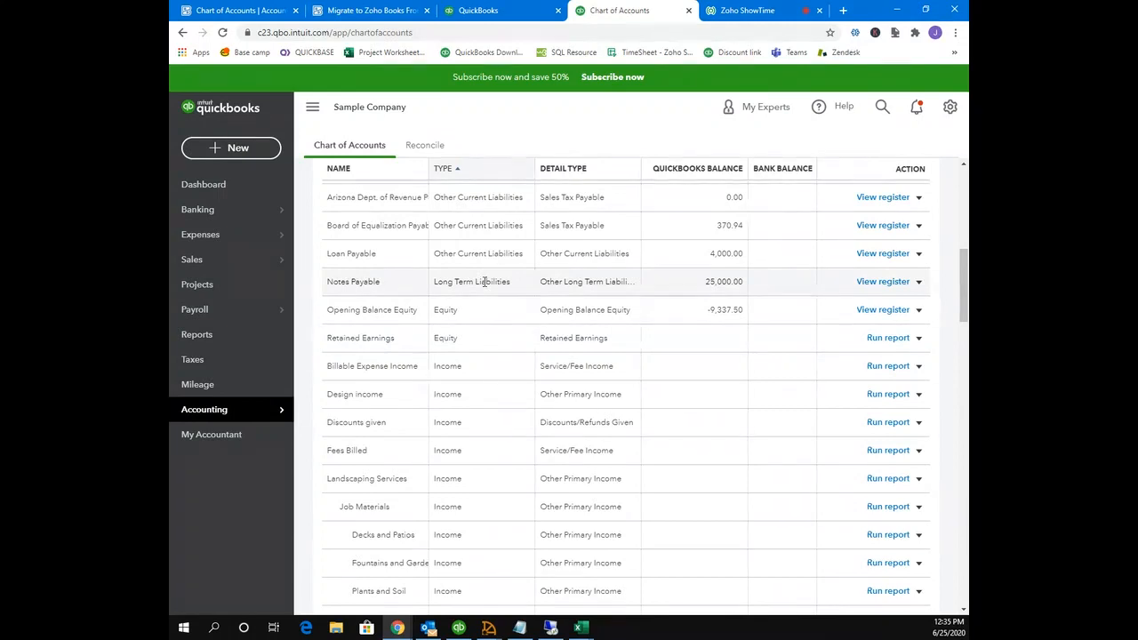
pyautogui.scroll(1, 485, 281)
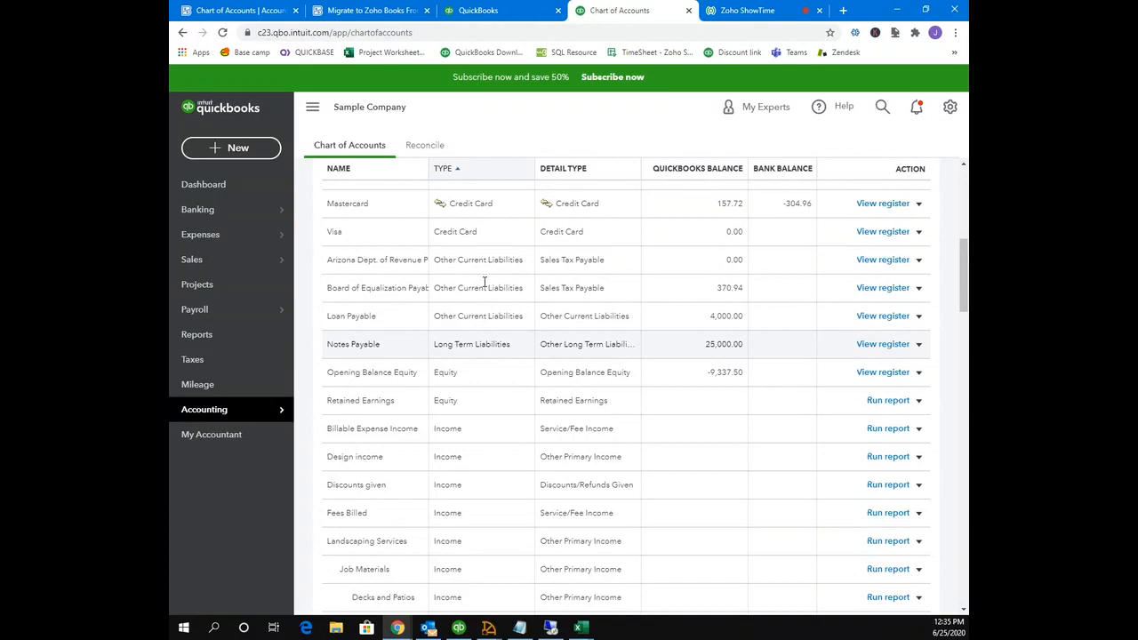
pyautogui.scroll(1, 484, 281)
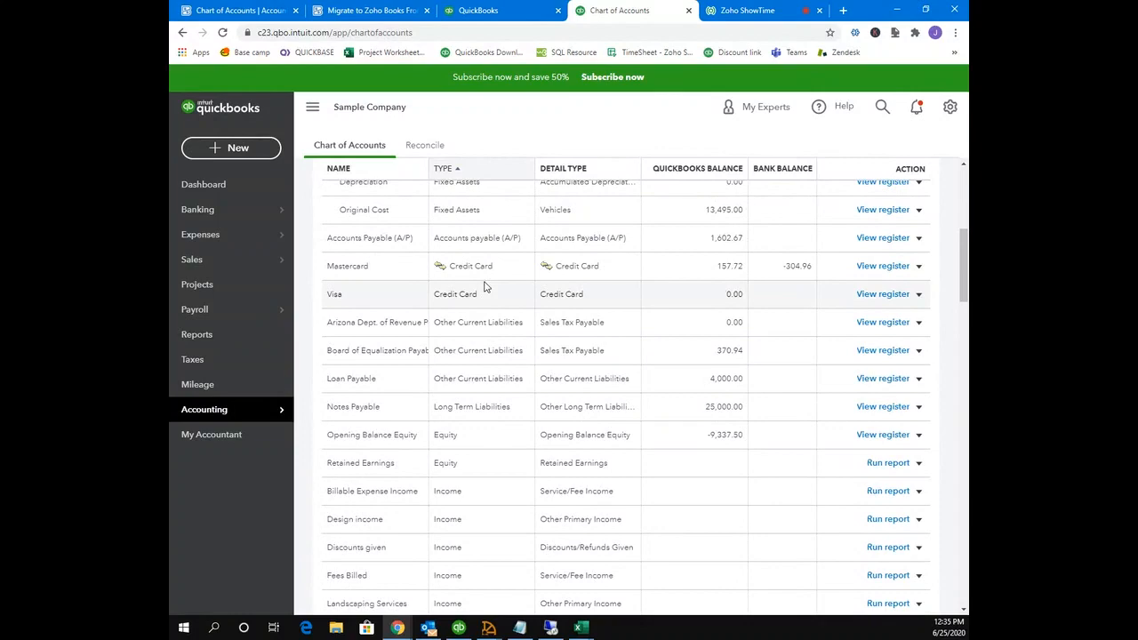
pyautogui.scroll(5, 485, 286)
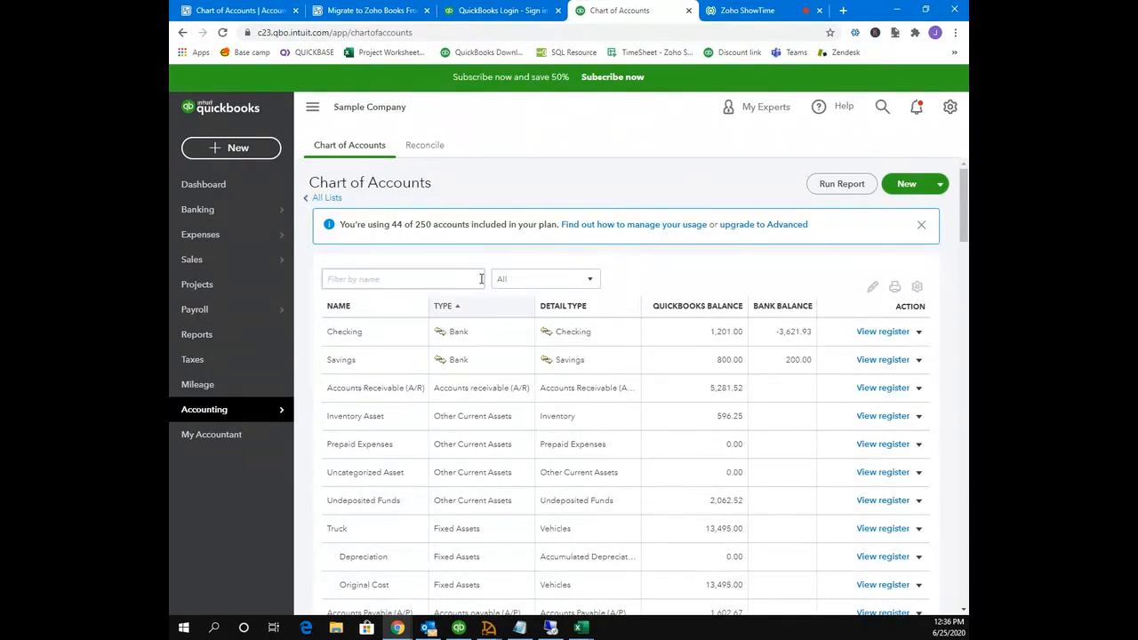
pyautogui.scroll(-2, 481, 278)
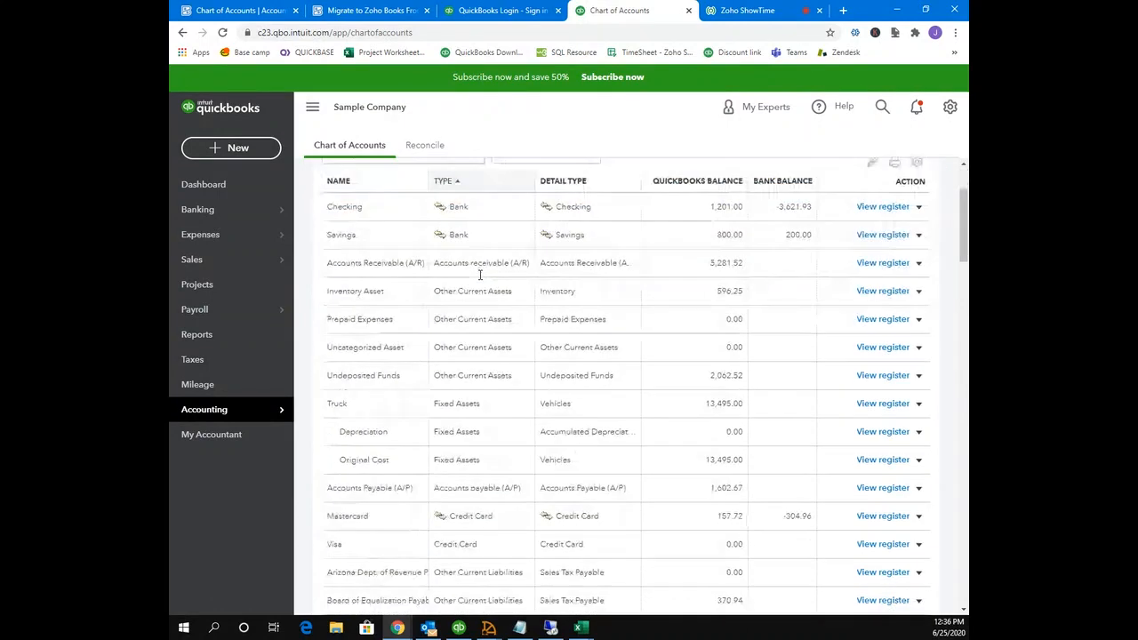
pyautogui.scroll(2, 483, 272)
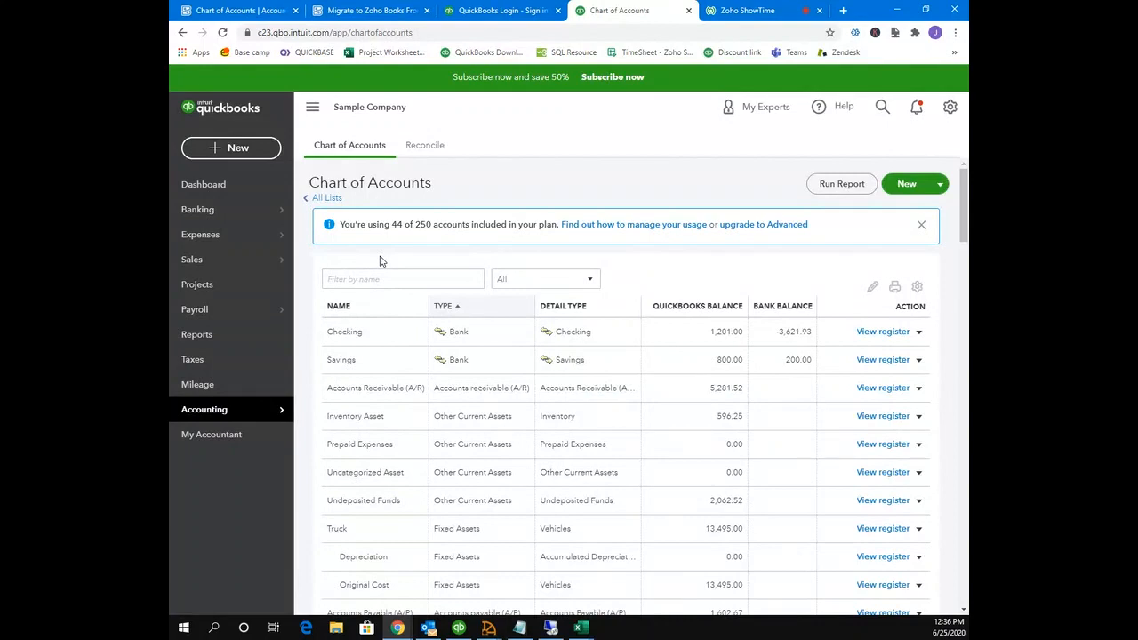
pyautogui.scroll(-1, 381, 261)
pyautogui.scroll(1, 381, 260)
pyautogui.scroll(-1, 409, 256)
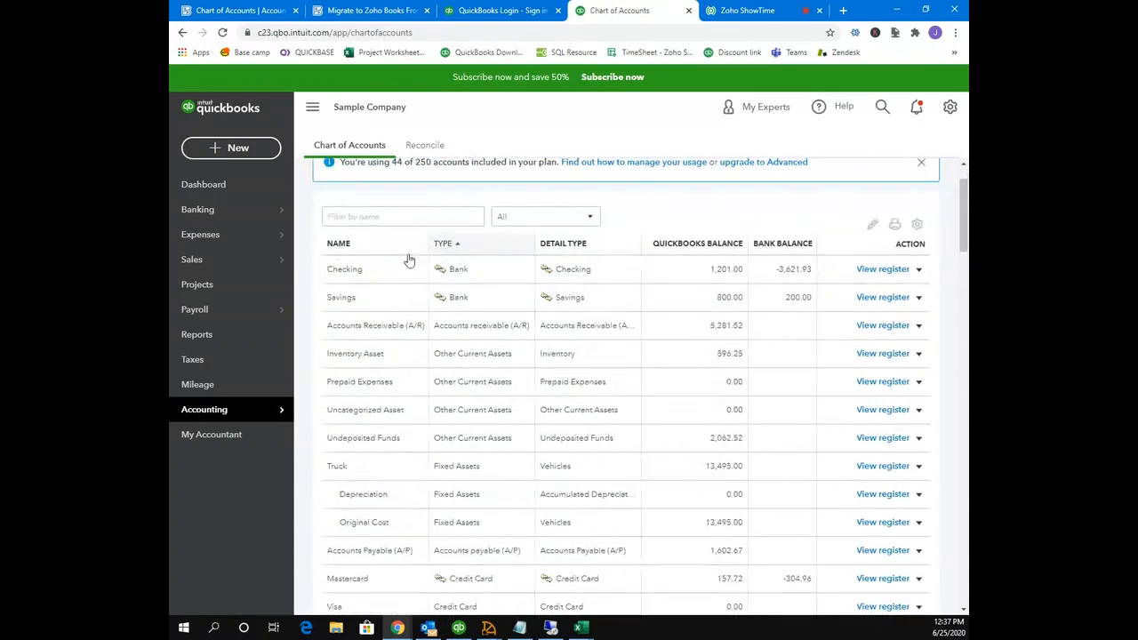
pyautogui.scroll(1, 407, 257)
pyautogui.scroll(-2, 405, 248)
pyautogui.scroll(2, 412, 249)
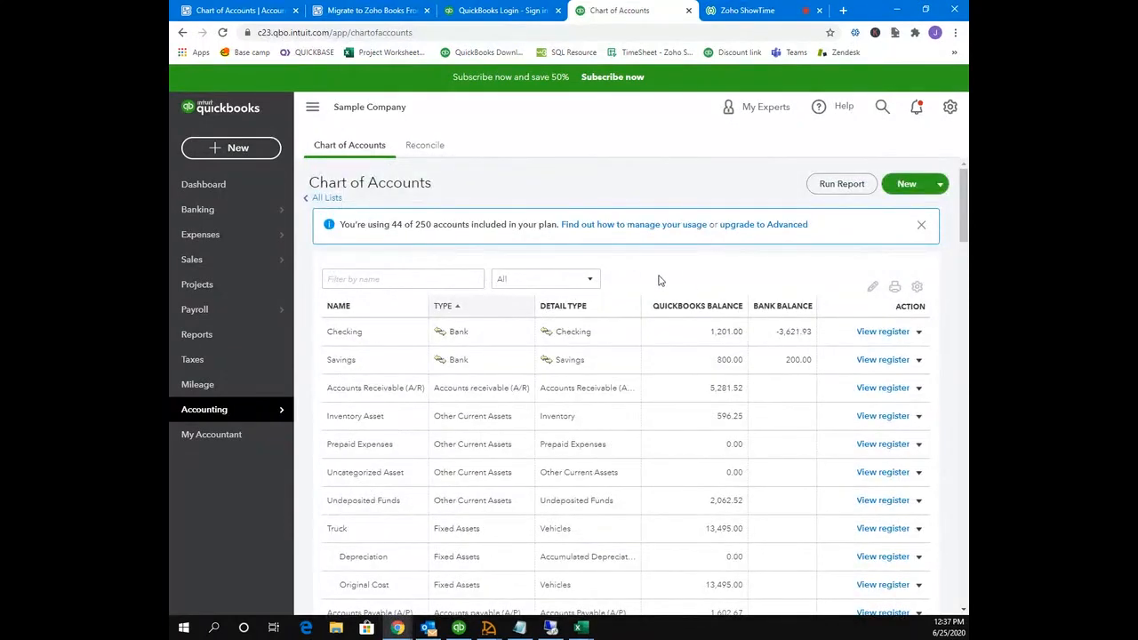
# Step: Check the column, inactive-account and row display options for the chart of accounts list
pyautogui.click(916, 289)
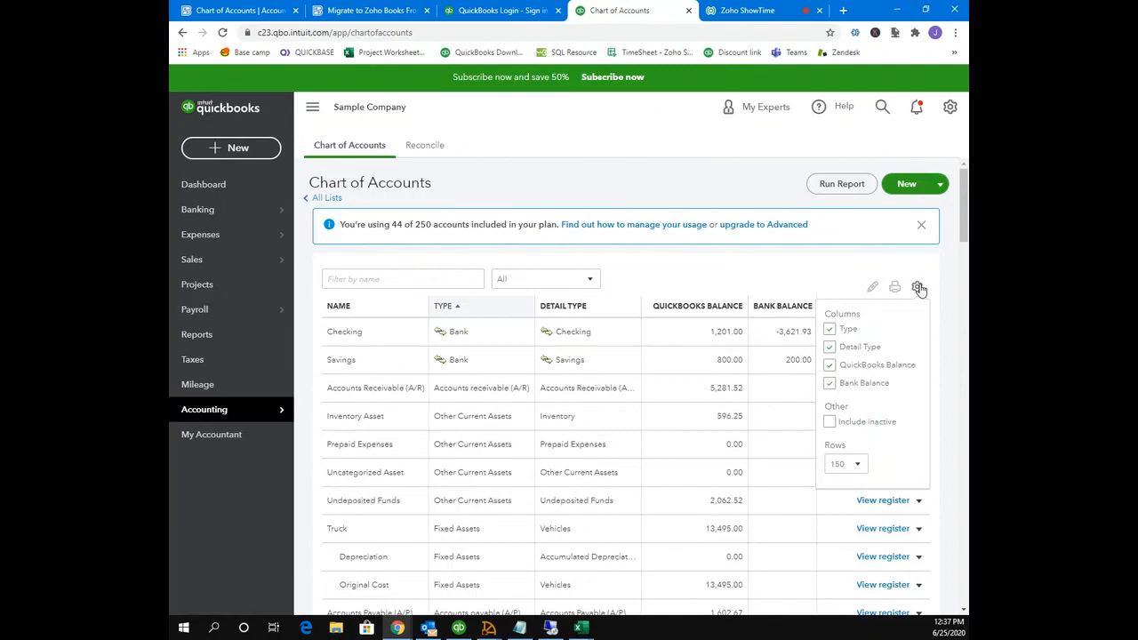
pyautogui.click(917, 288)
pyautogui.scroll(-1, 889, 248)
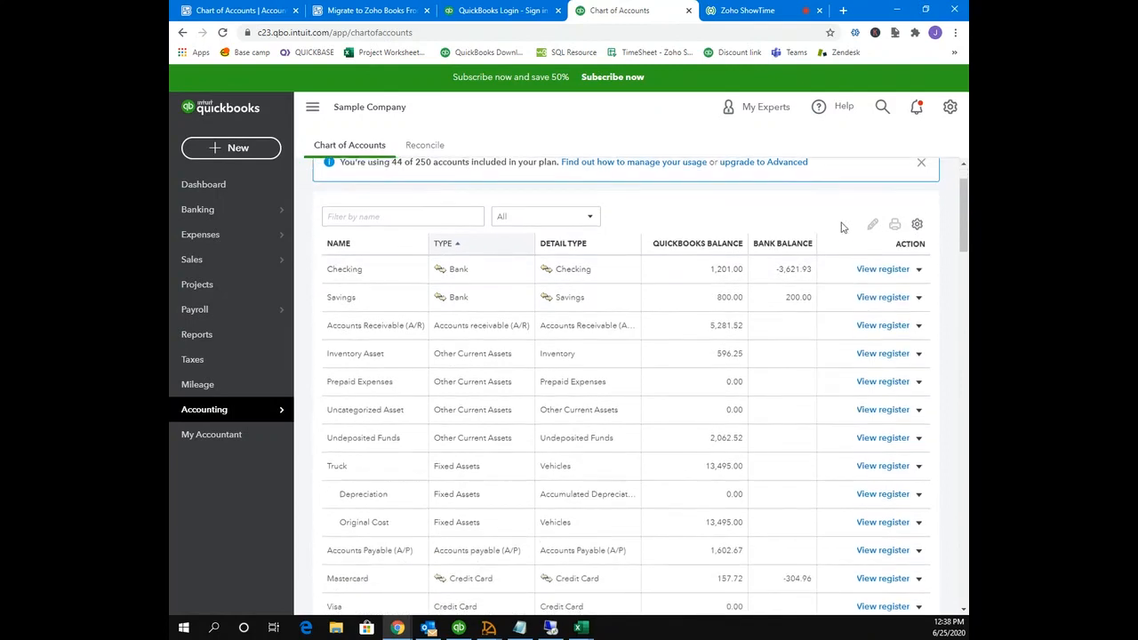
pyautogui.scroll(1, 863, 213)
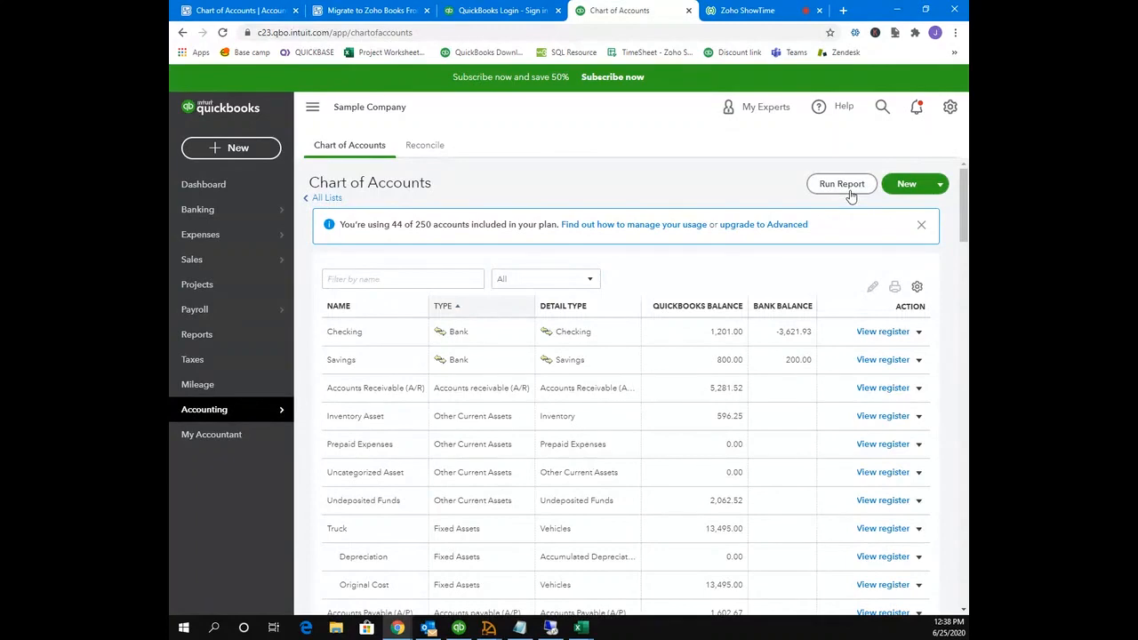
# Step: Try to make the Depreciation account under Truck inactive
pyautogui.scroll(-1, 841, 223)
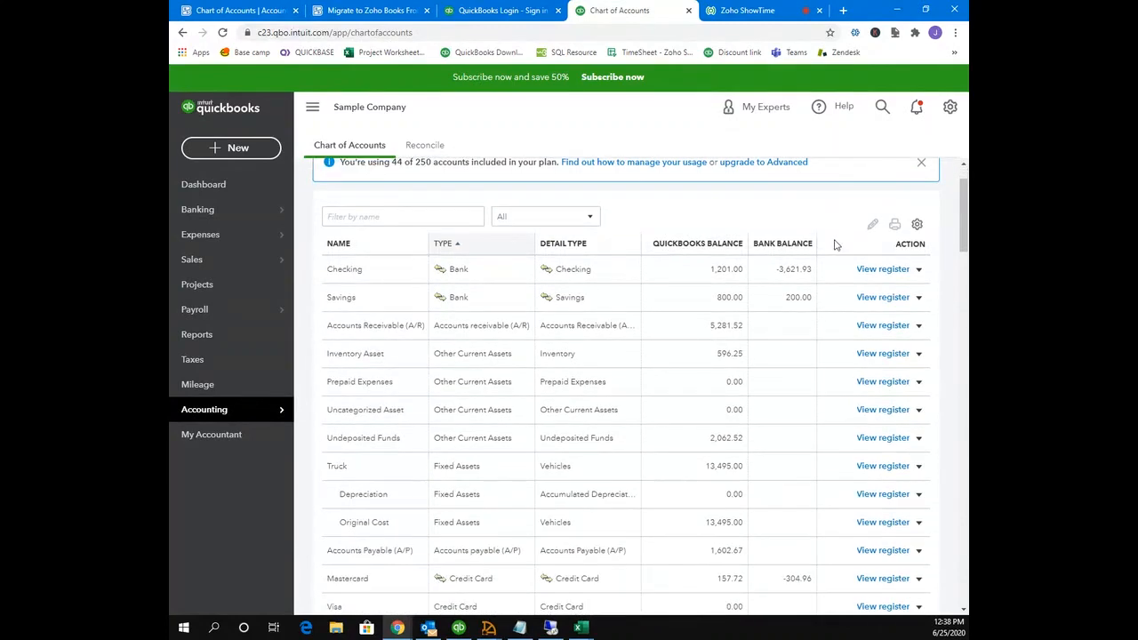
pyautogui.scroll(-1, 831, 258)
pyautogui.scroll(-2, 805, 342)
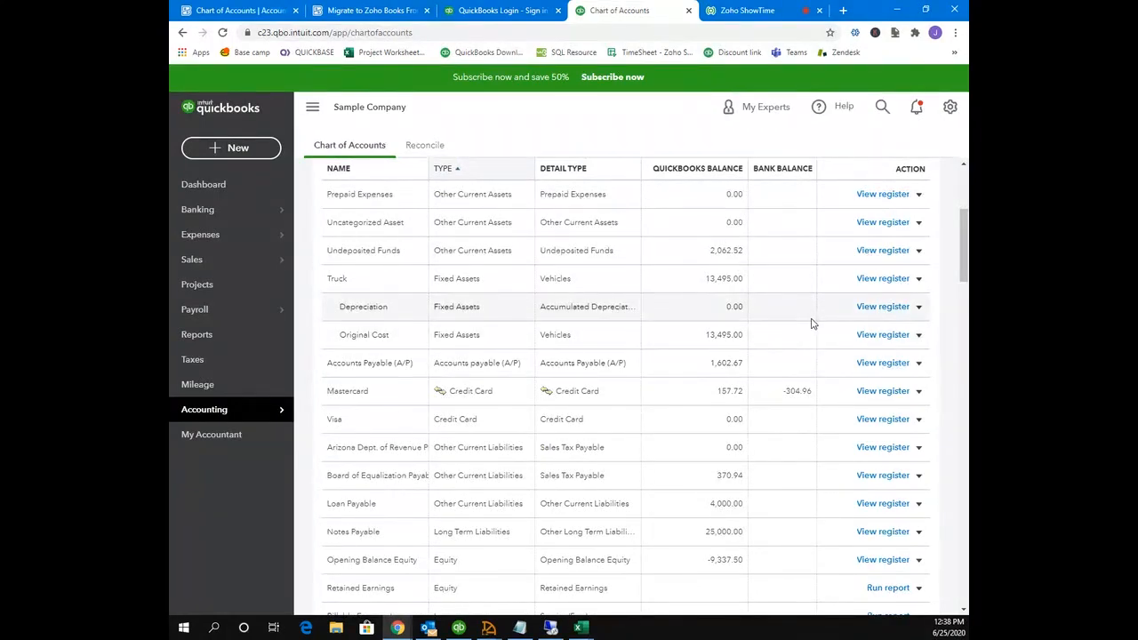
pyautogui.scroll(1, 808, 316)
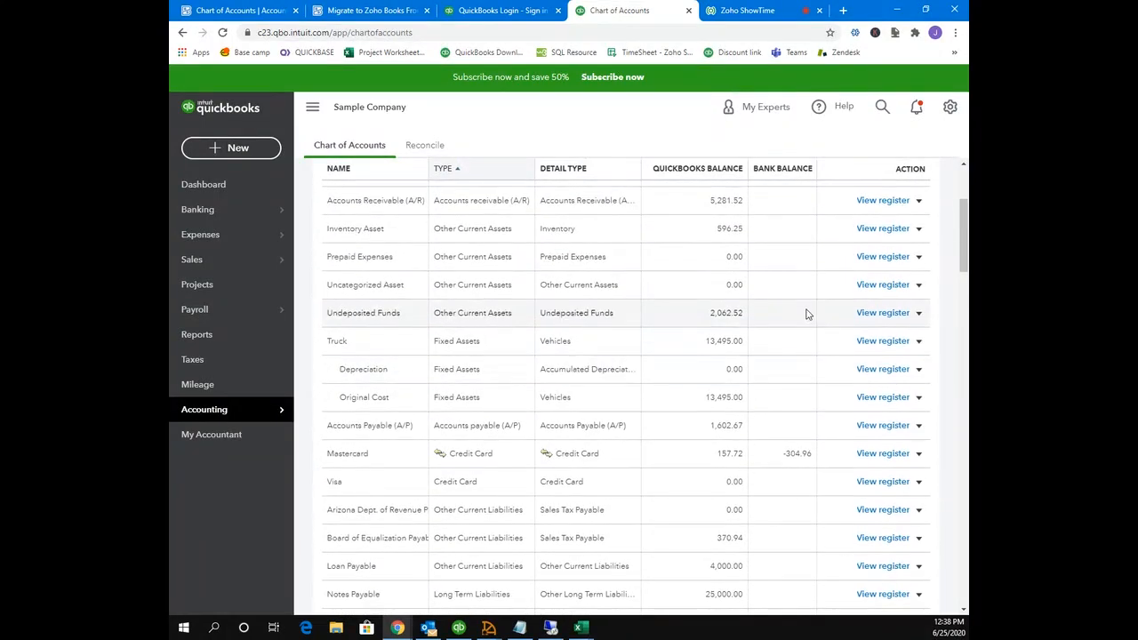
pyautogui.scroll(-1, 808, 314)
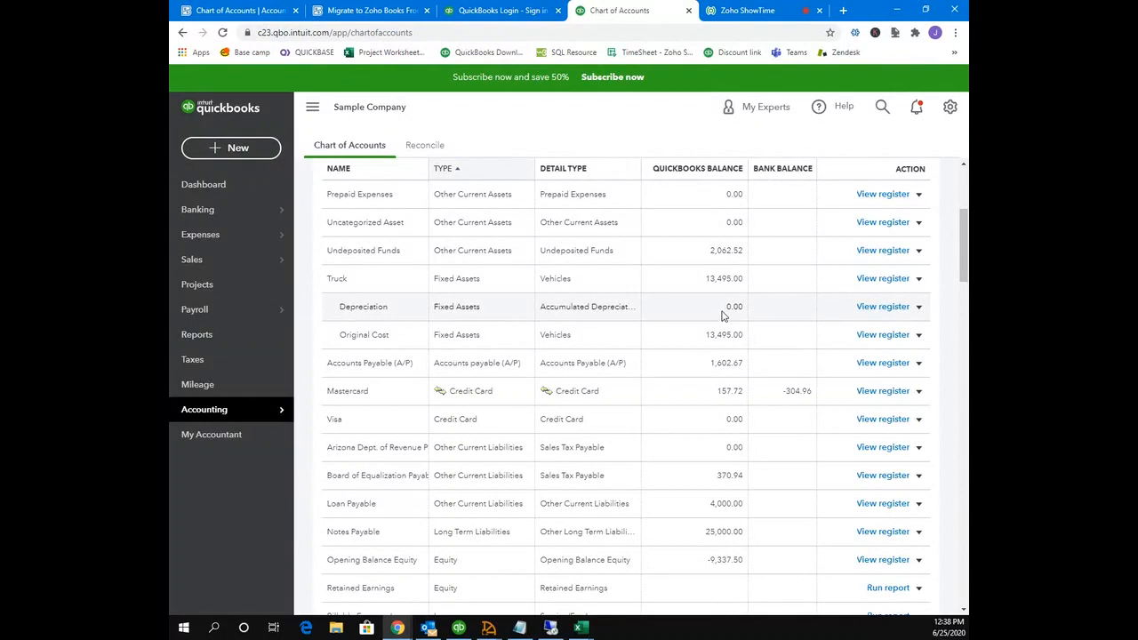
pyautogui.moveTo(729, 309)
pyautogui.mouseDown()
pyautogui.moveTo(752, 315)
pyautogui.moveTo(724, 311)
pyautogui.mouseUp()
pyautogui.click(919, 307)
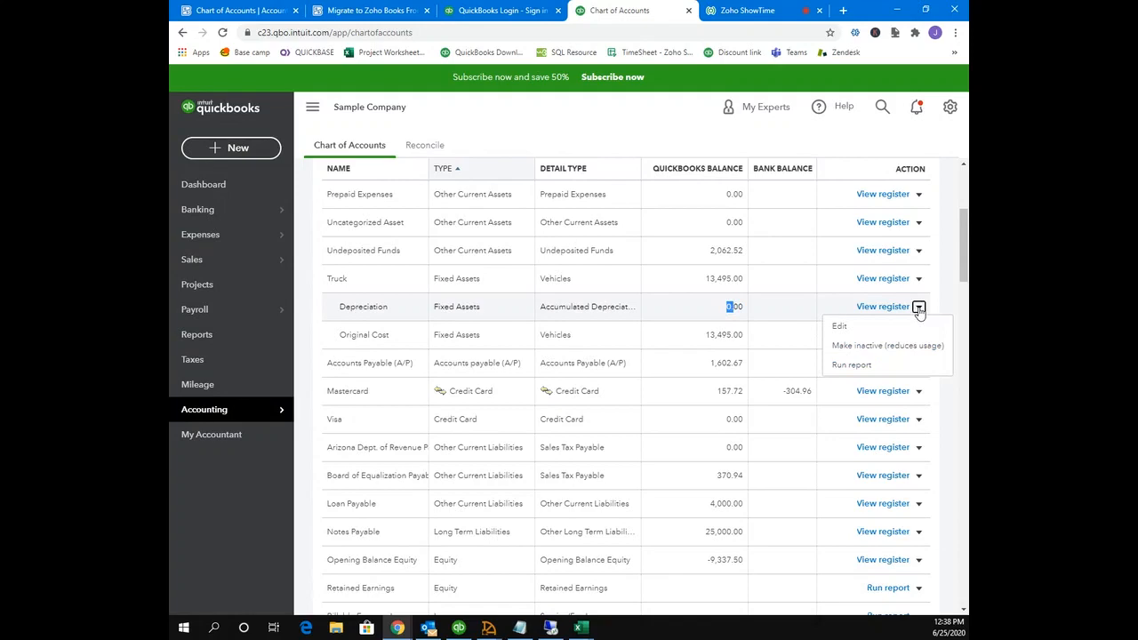
pyautogui.click(889, 346)
pyautogui.click(661, 375)
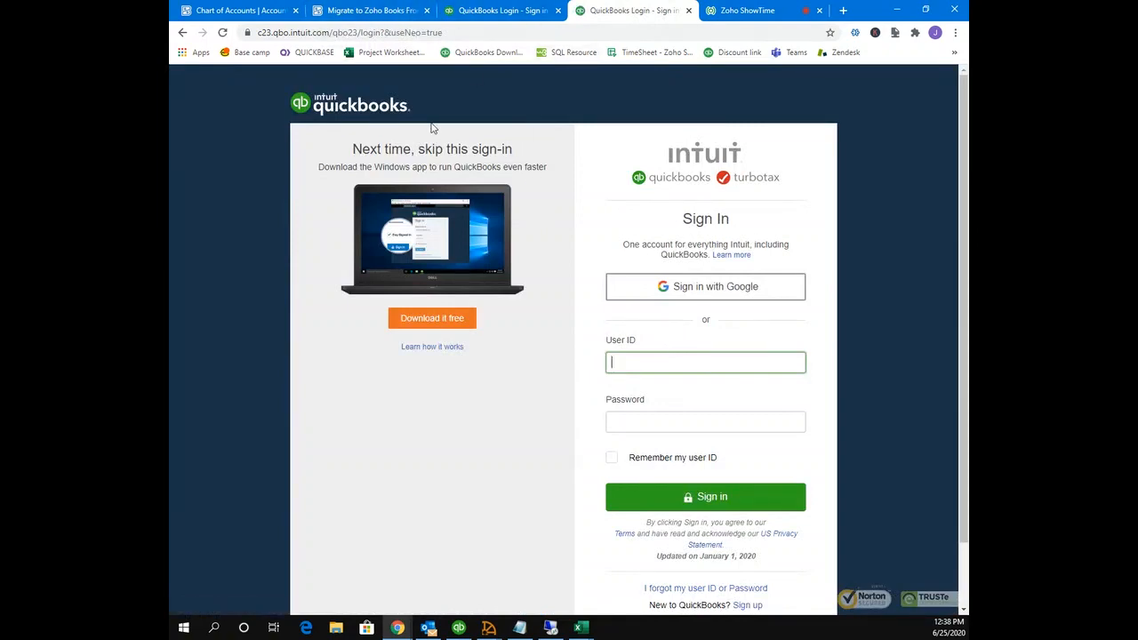
# Step: Return to the Zoho Books chart of accounts and view the default filters available for the accounts list
pyautogui.click(355, 11)
pyautogui.click(240, 11)
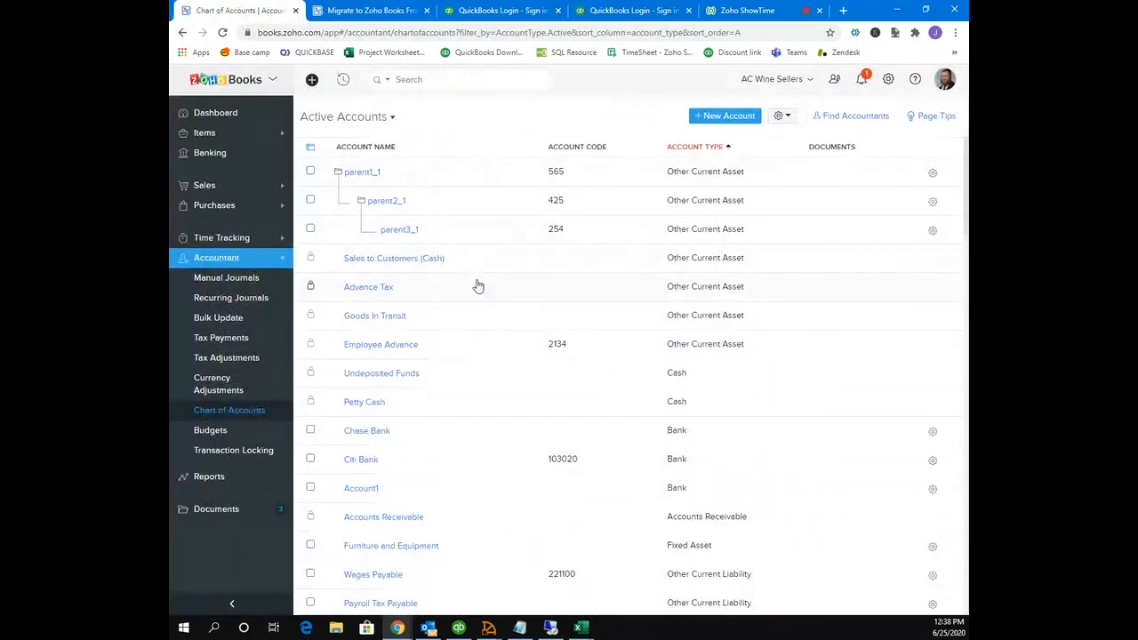
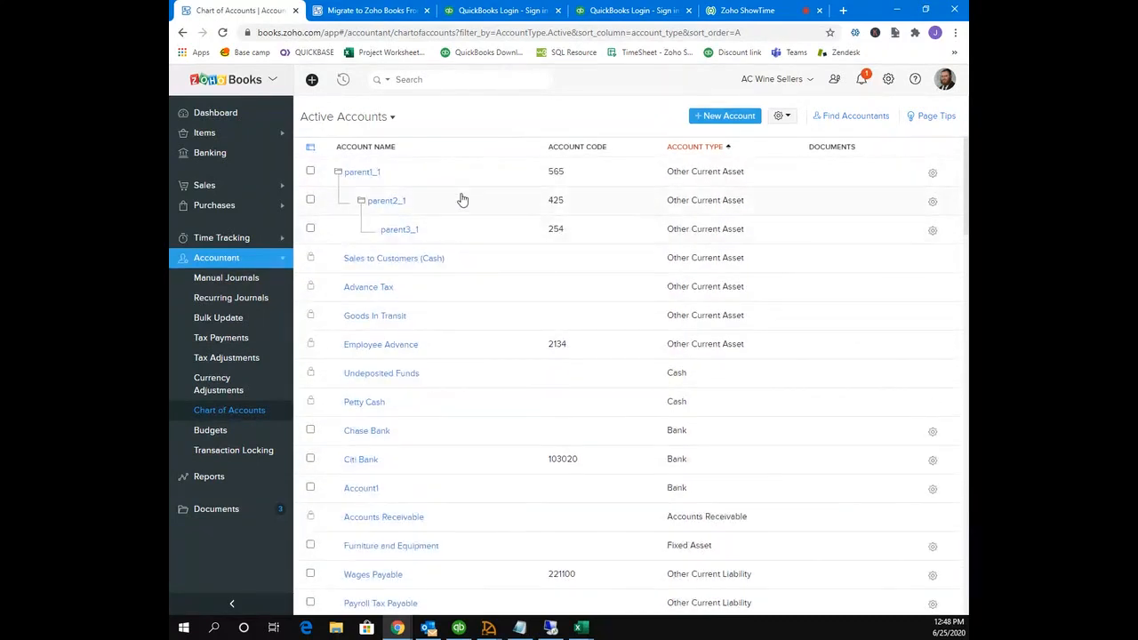
pyautogui.click(504, 120)
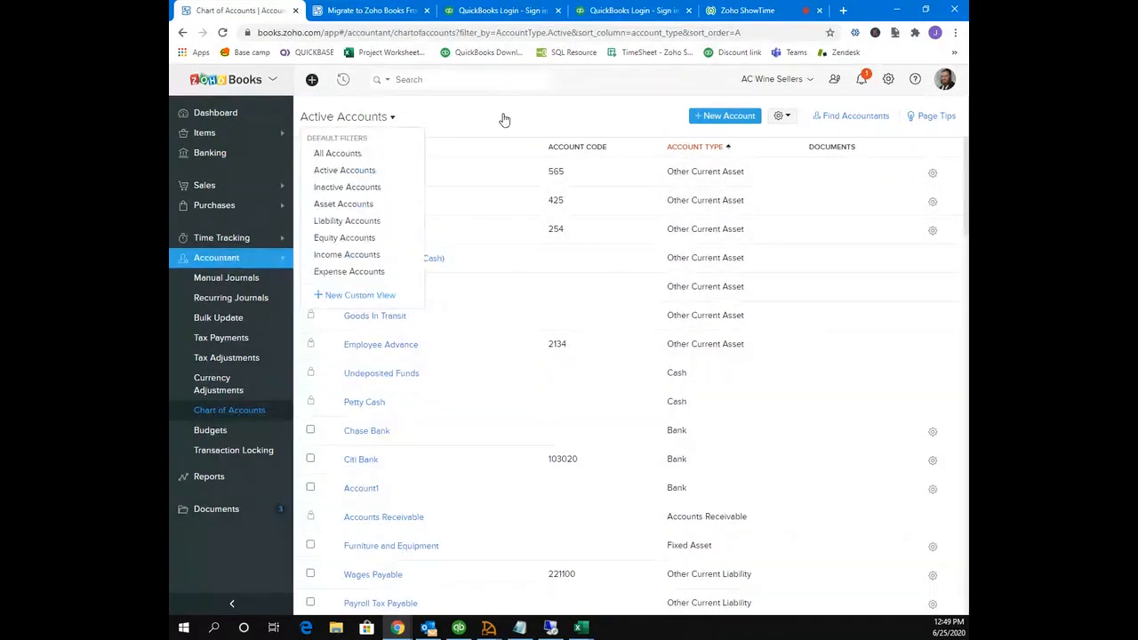
pyautogui.click(627, 89)
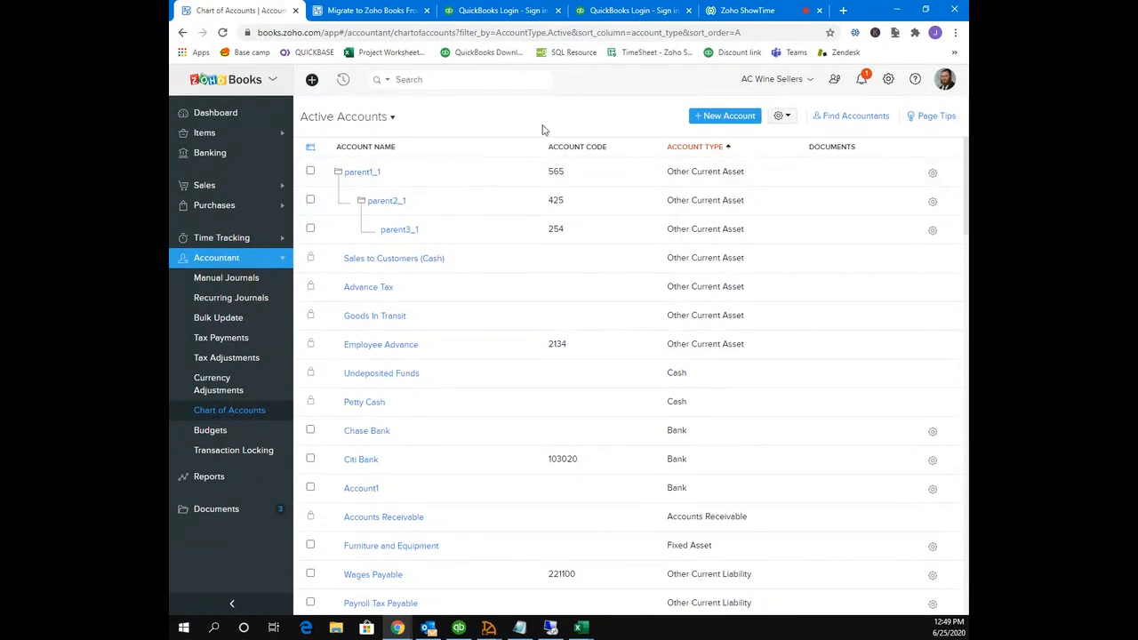
# Step: Go to the Zoho Books migration help page and view its opening list of migration topics
pyautogui.click(386, 12)
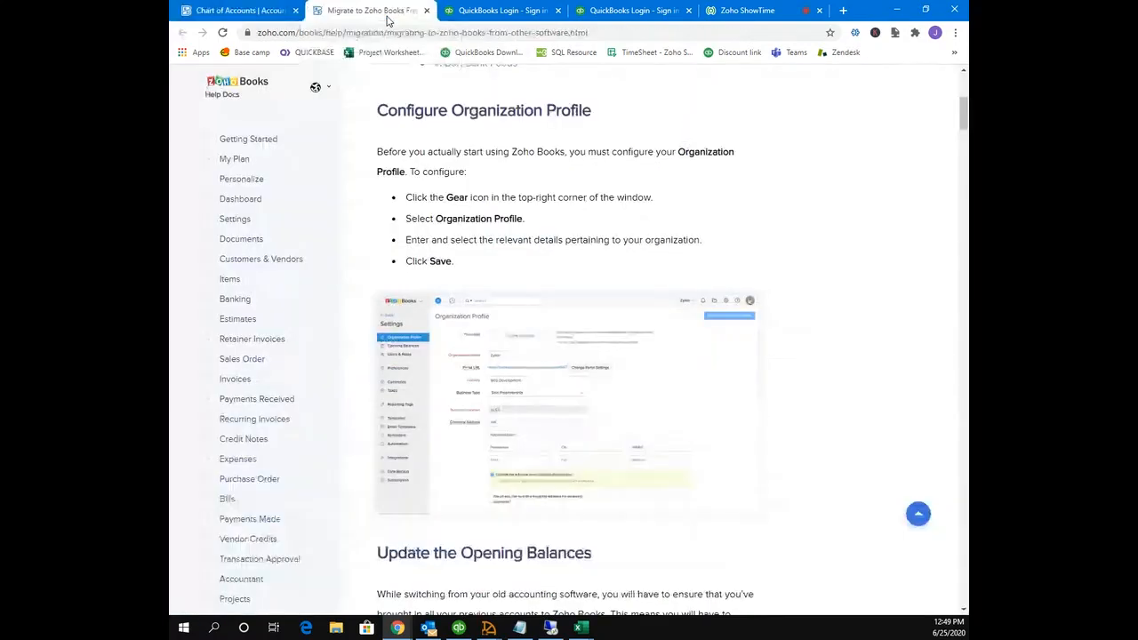
pyautogui.scroll(5, 399, 166)
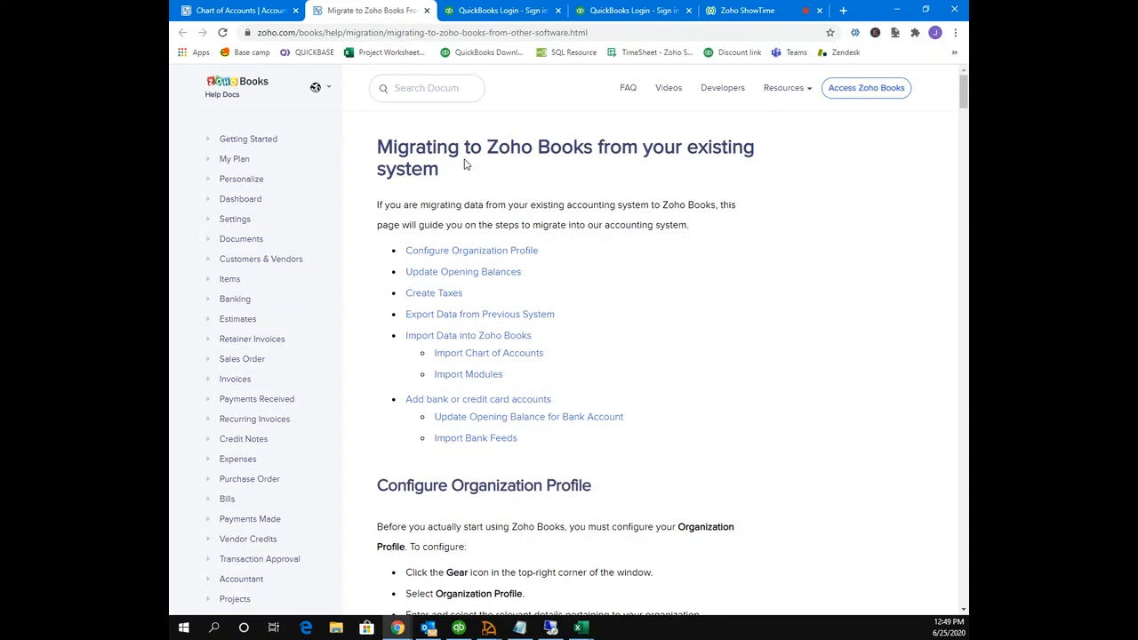
# Step: Read through the migration guide's sections on organization profile, opening balances, taxes and data export, up to Import Chart of Accounts
pyautogui.scroll(-3, 464, 164)
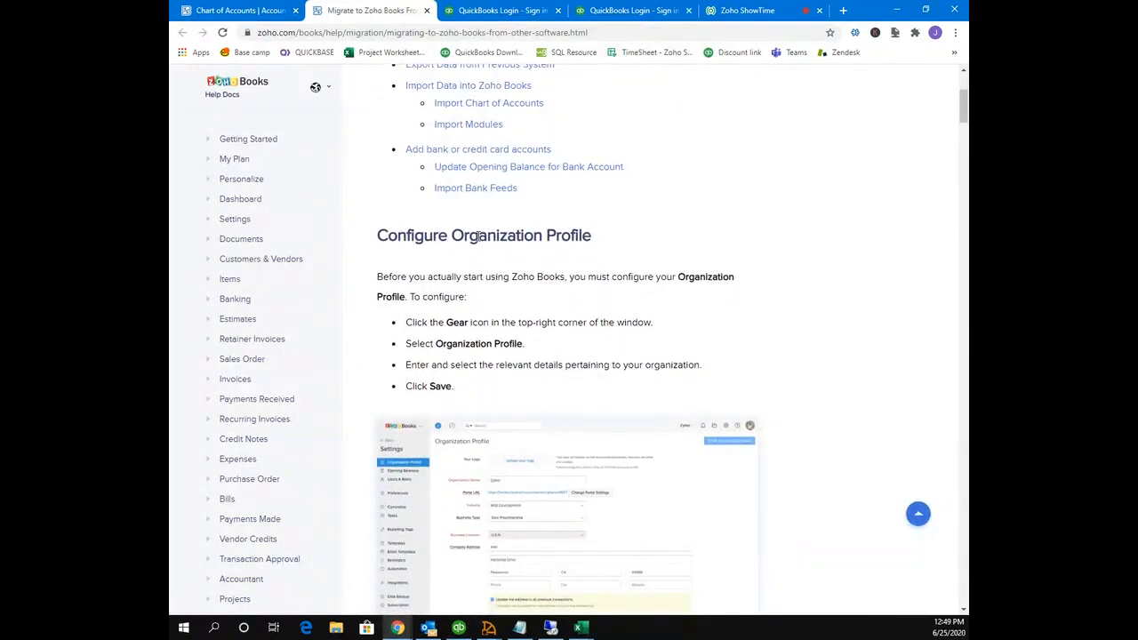
pyautogui.scroll(-3, 479, 235)
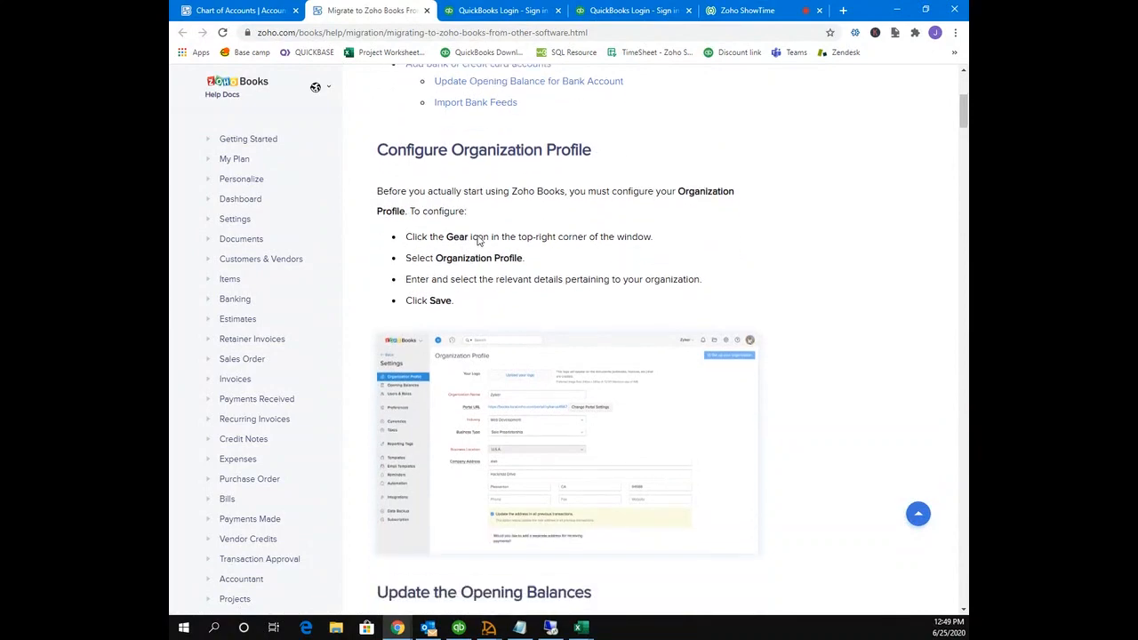
pyautogui.scroll(-4, 479, 240)
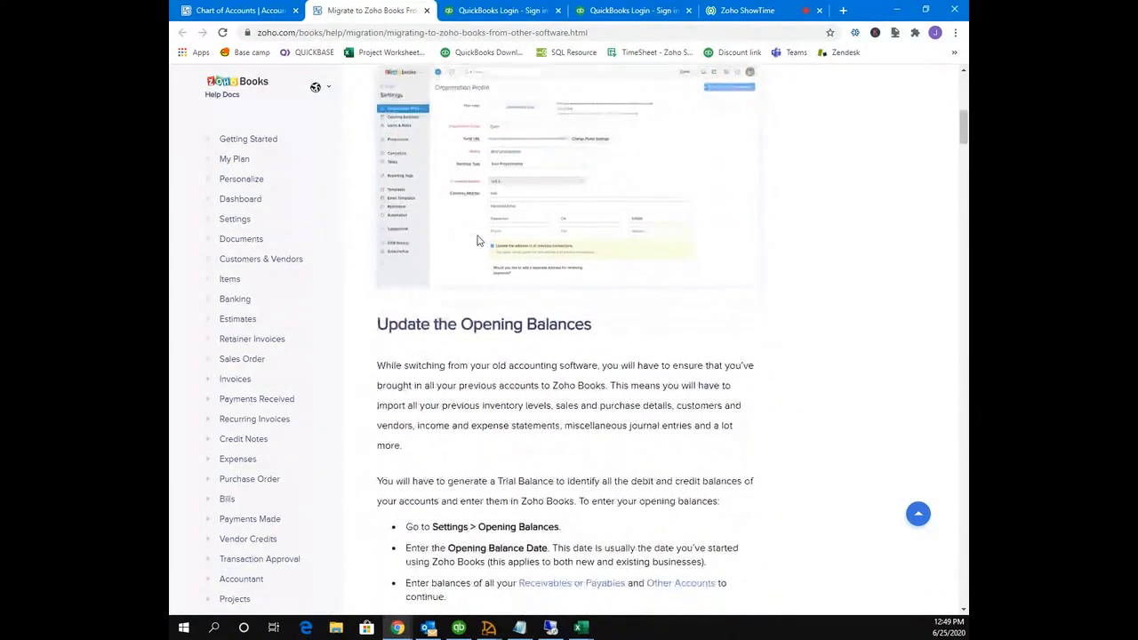
pyautogui.scroll(-8, 477, 240)
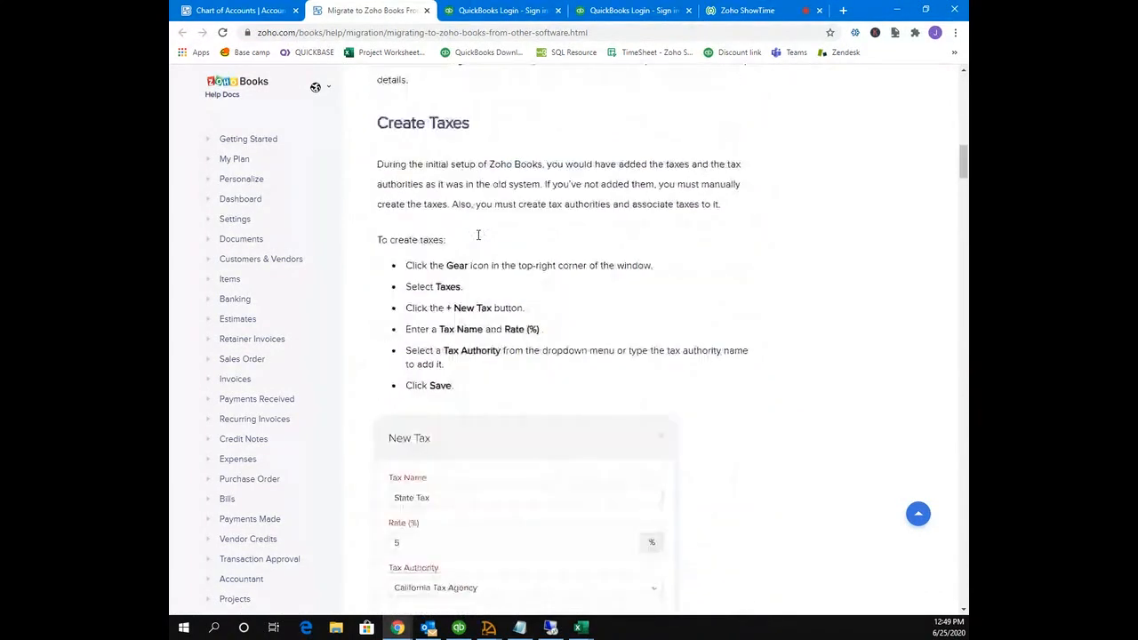
pyautogui.scroll(-4, 478, 236)
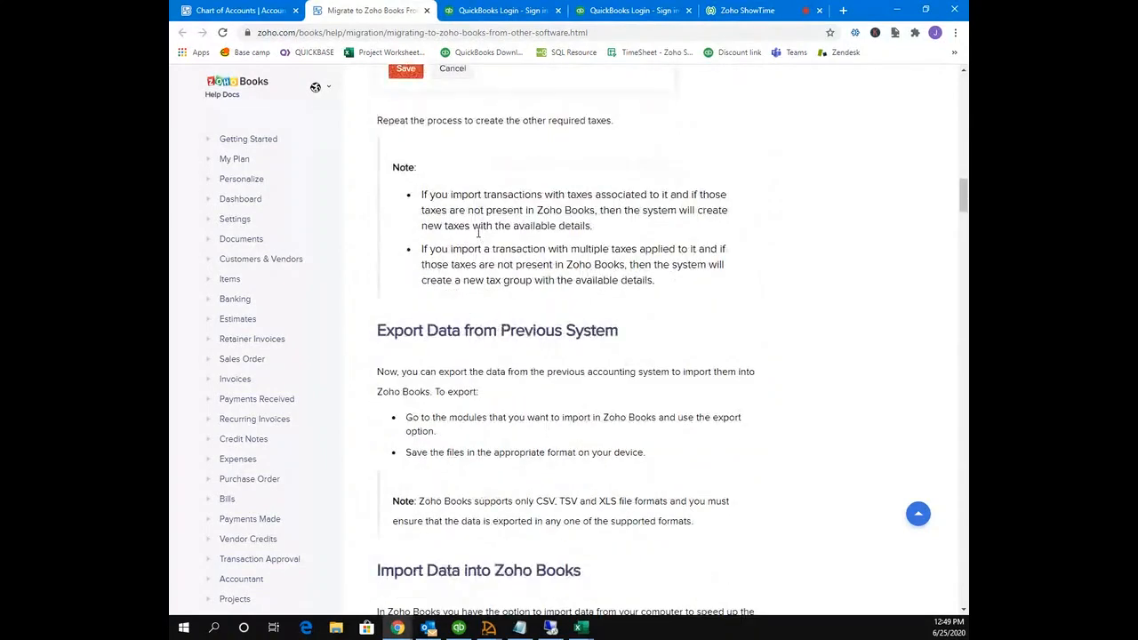
pyautogui.scroll(-4, 477, 237)
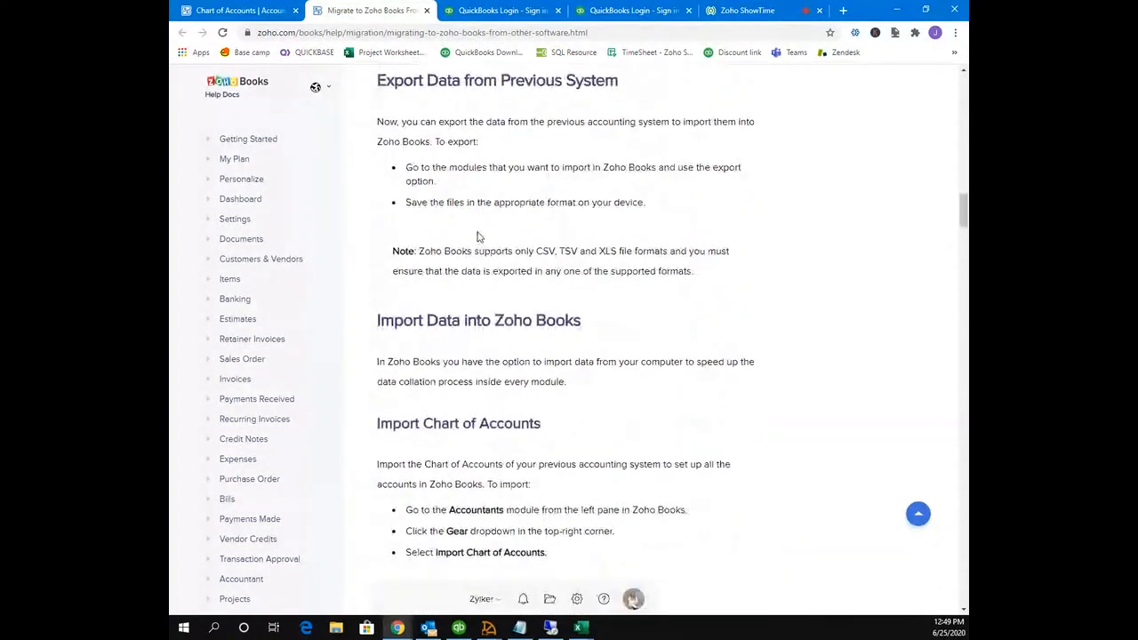
pyautogui.scroll(-2, 477, 236)
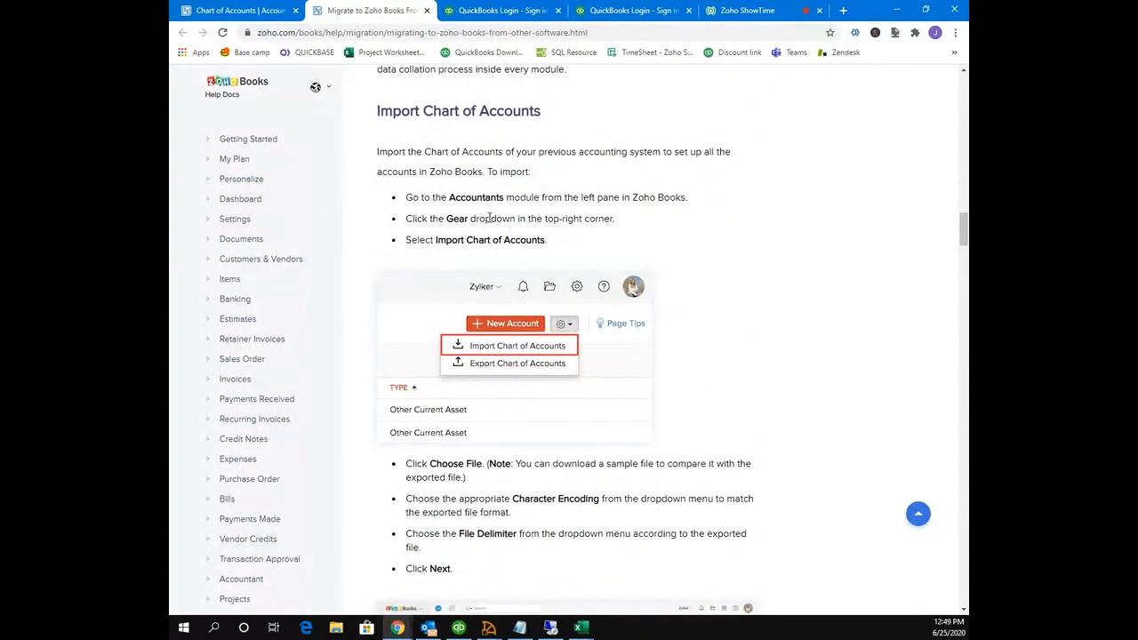
# Step: Examine the guide's Import Chart of Accounts instructions, covering the Gear dropdown, file selection and field mapping
pyautogui.tripleClick(488, 219)
pyautogui.click(488, 219)
pyautogui.tripleClick(488, 219)
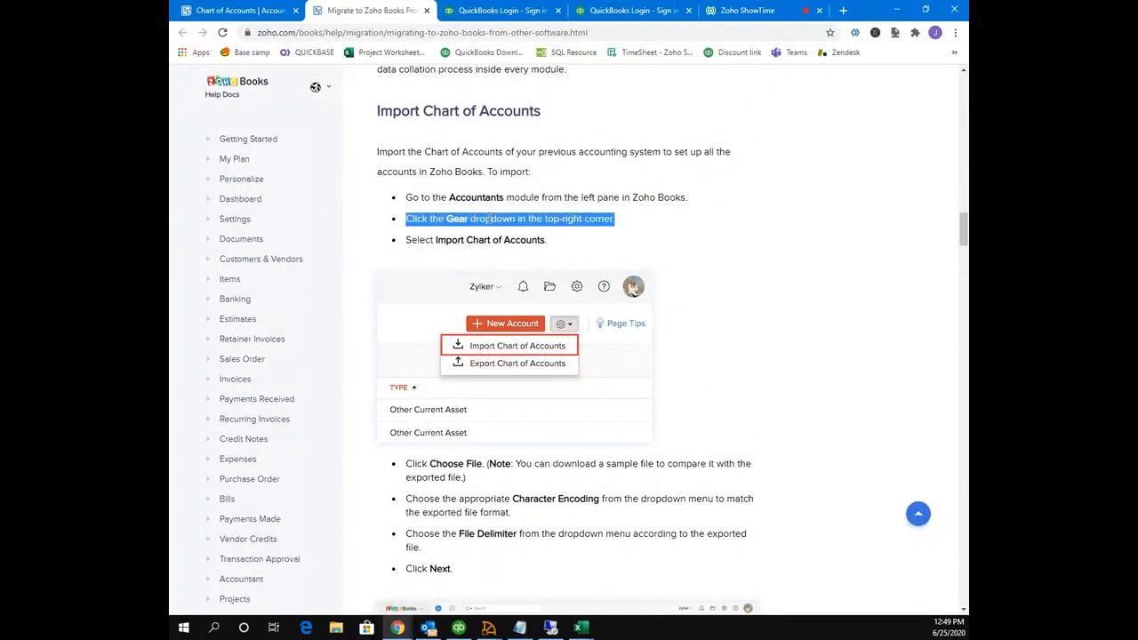
pyautogui.click(488, 218)
pyautogui.doubleClick(488, 218)
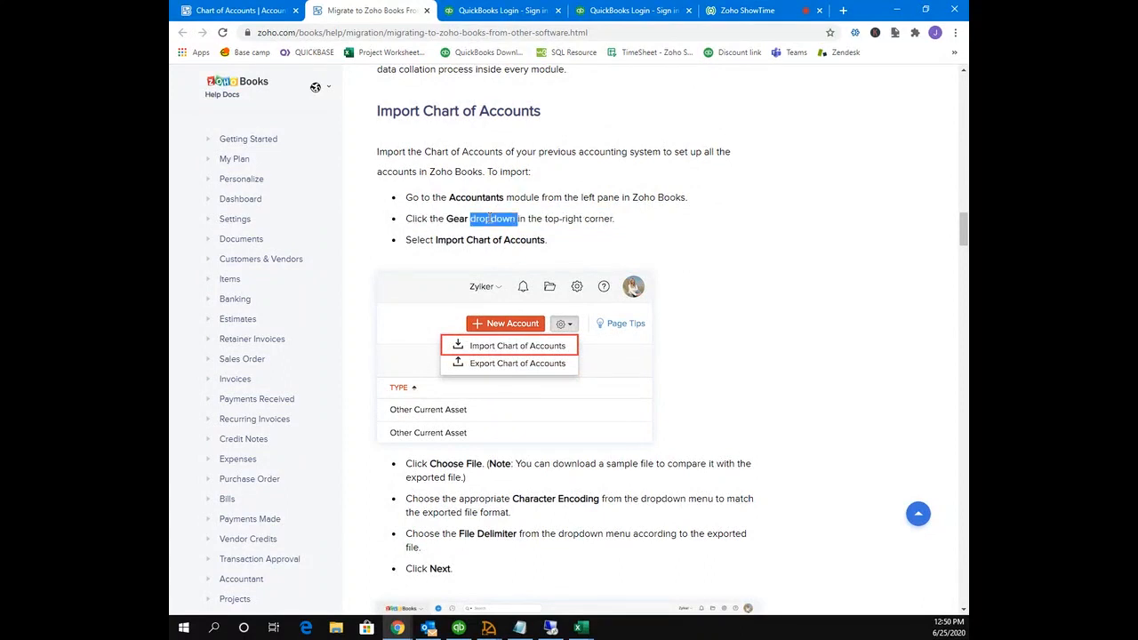
pyautogui.click(488, 219)
pyautogui.doubleClick(488, 218)
pyautogui.click(488, 219)
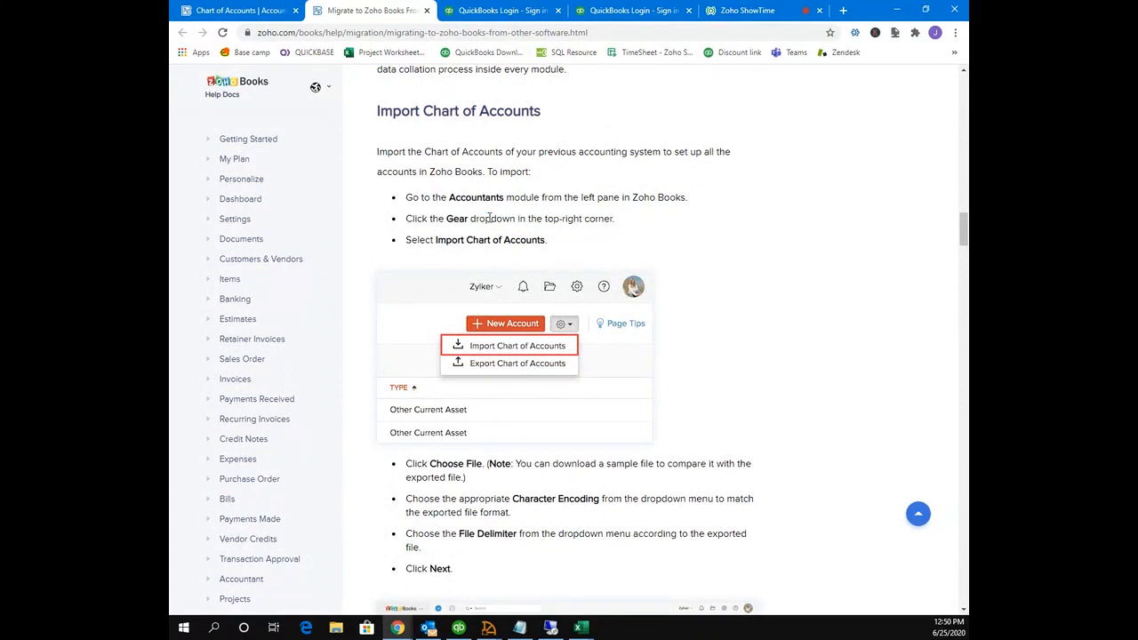
pyautogui.scroll(-3, 488, 219)
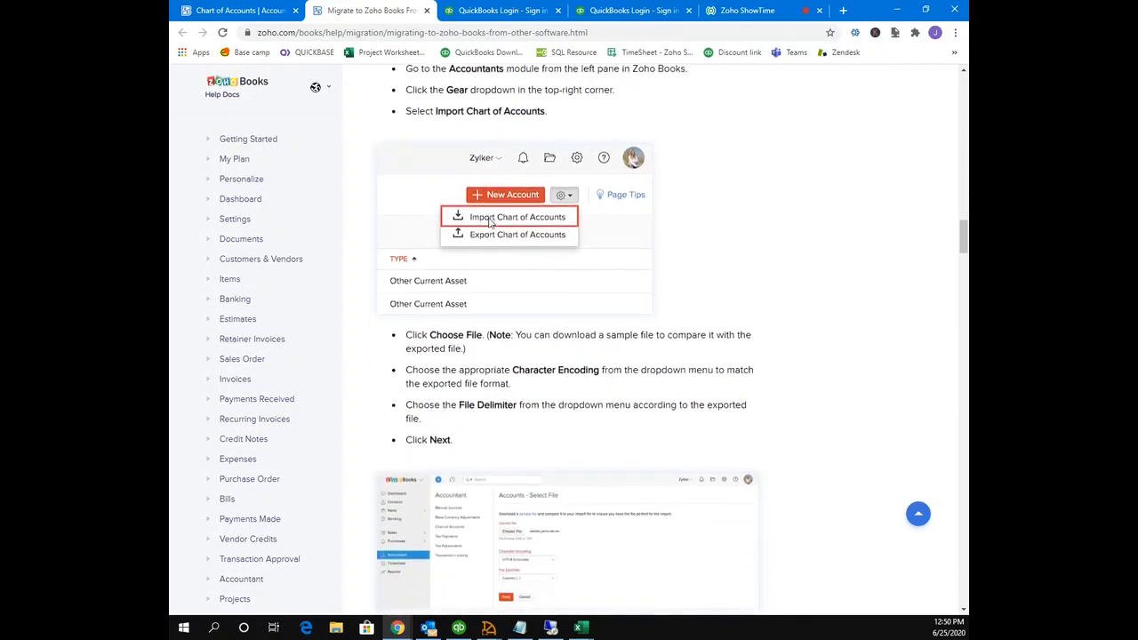
pyautogui.scroll(-2, 489, 220)
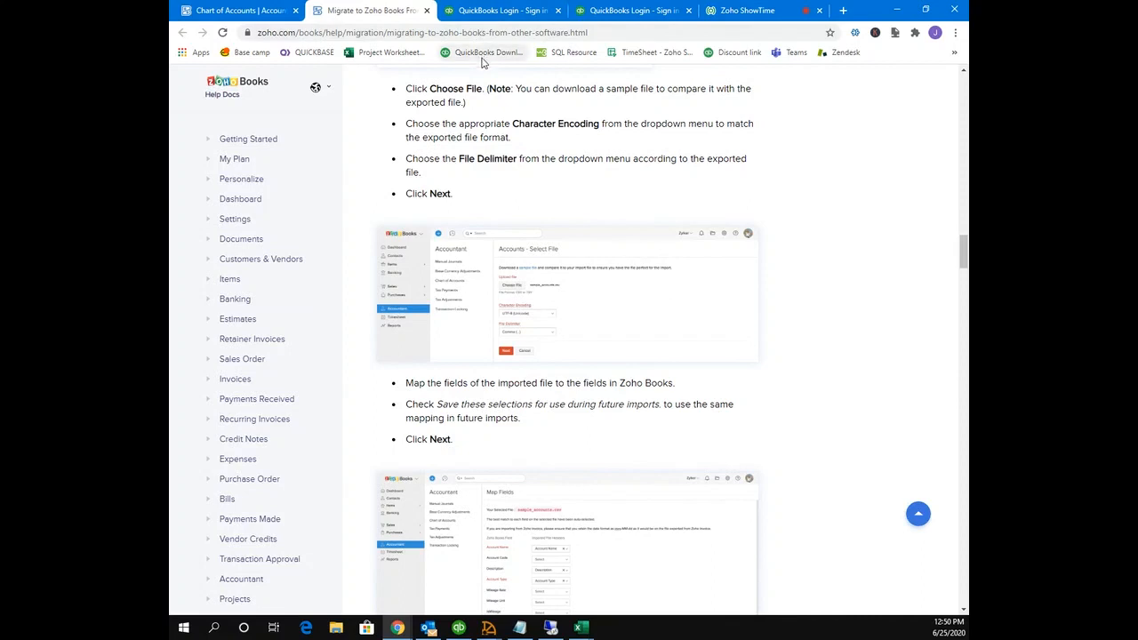
# Step: Review the chart of accounts import and data export instructions again, back up to the guide's opening list of topics
pyautogui.scroll(1, 503, 122)
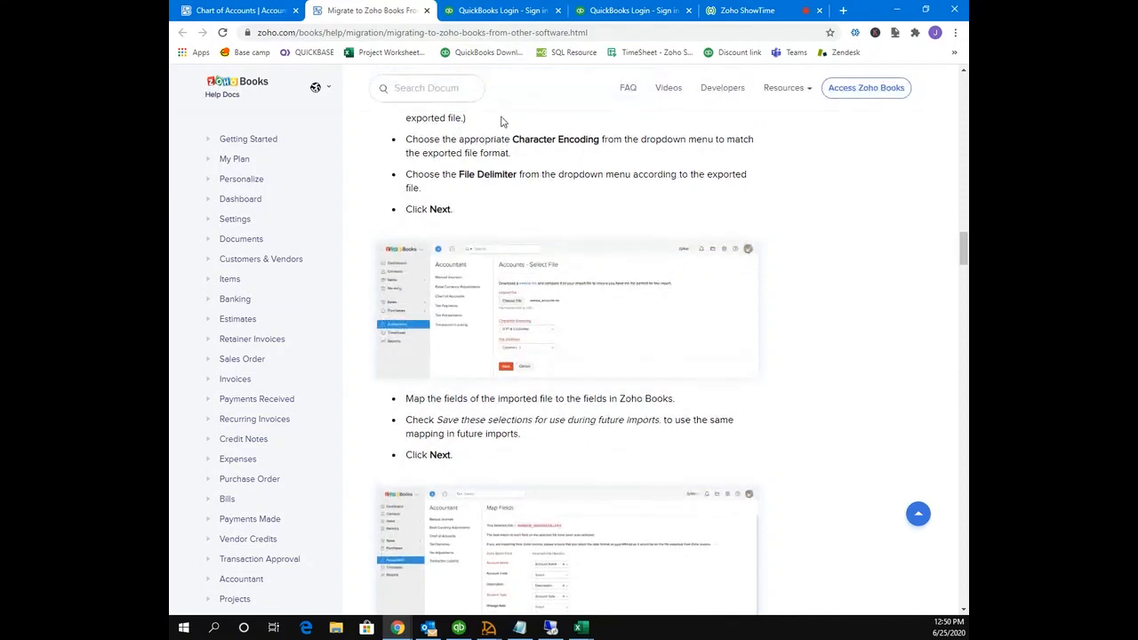
pyautogui.scroll(3, 500, 122)
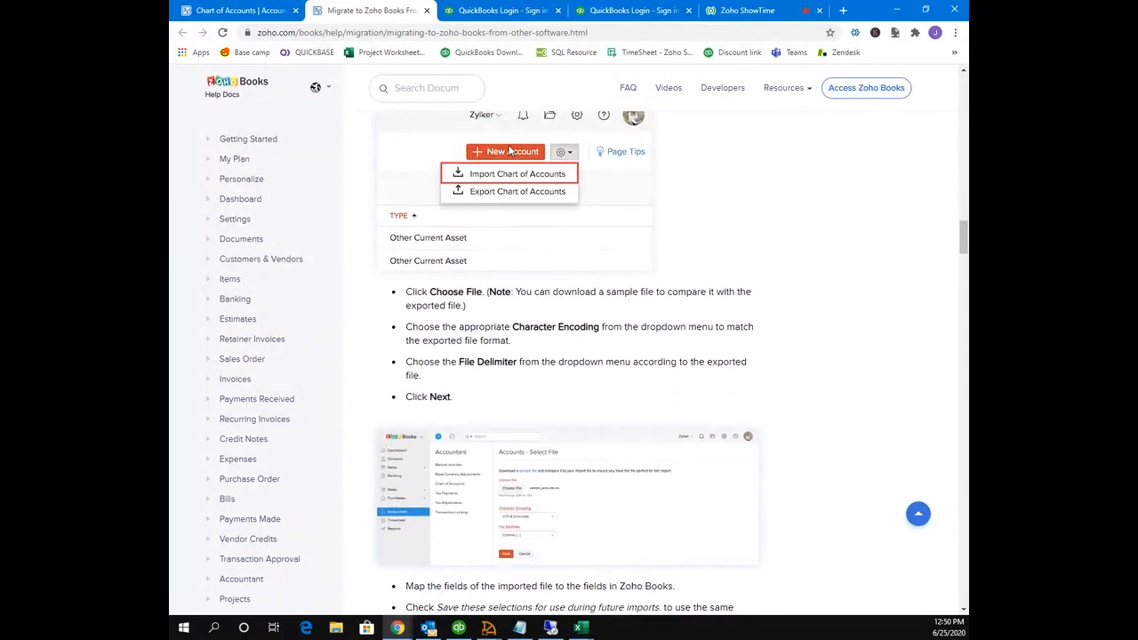
pyautogui.scroll(2, 509, 151)
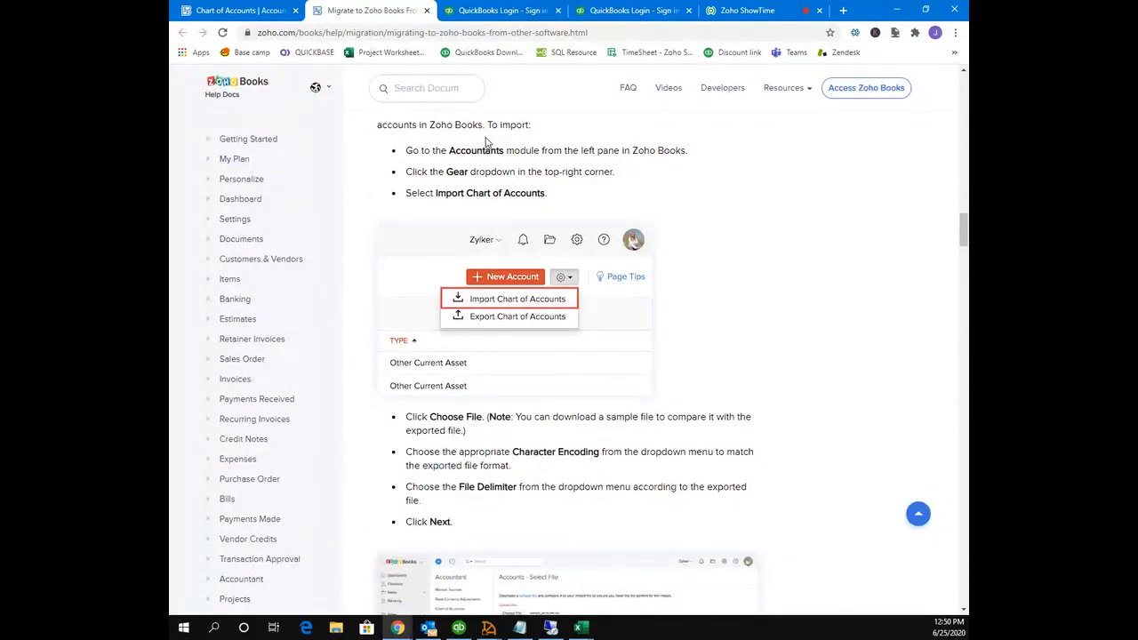
pyautogui.scroll(1, 485, 142)
pyautogui.scroll(-1, 486, 142)
pyautogui.scroll(1, 478, 144)
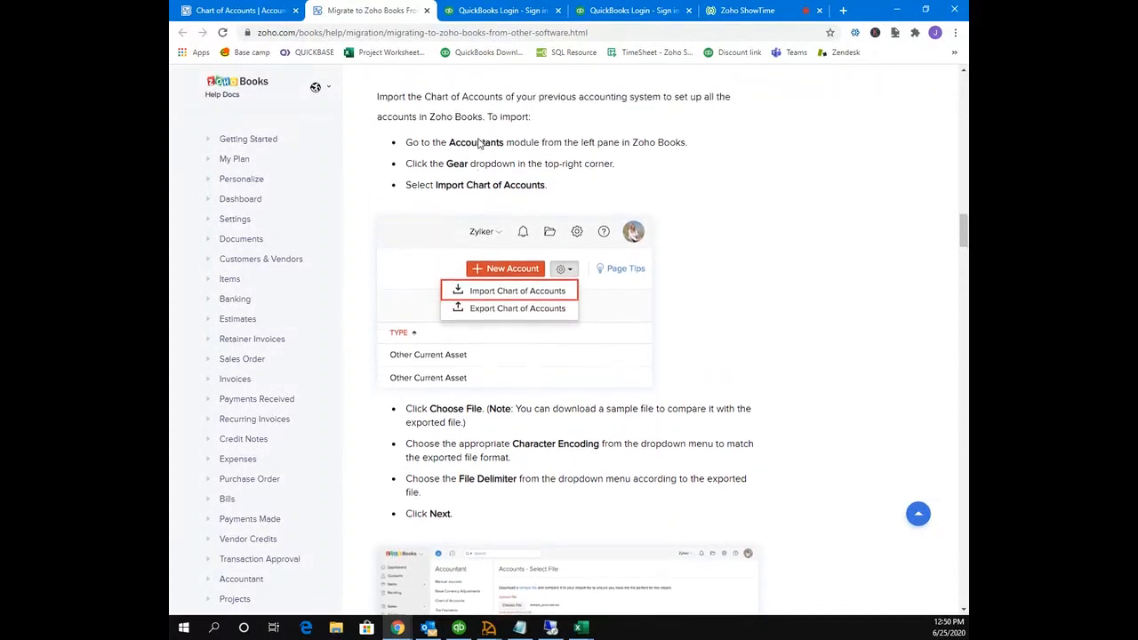
pyautogui.scroll(1, 478, 144)
pyautogui.scroll(3, 478, 144)
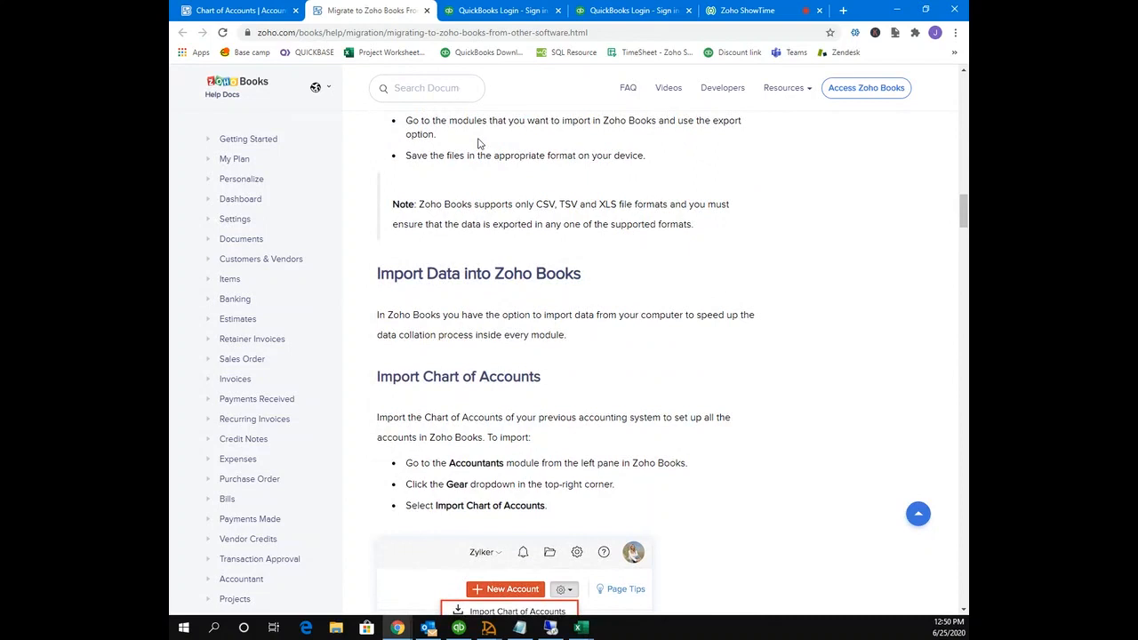
pyautogui.scroll(15, 478, 144)
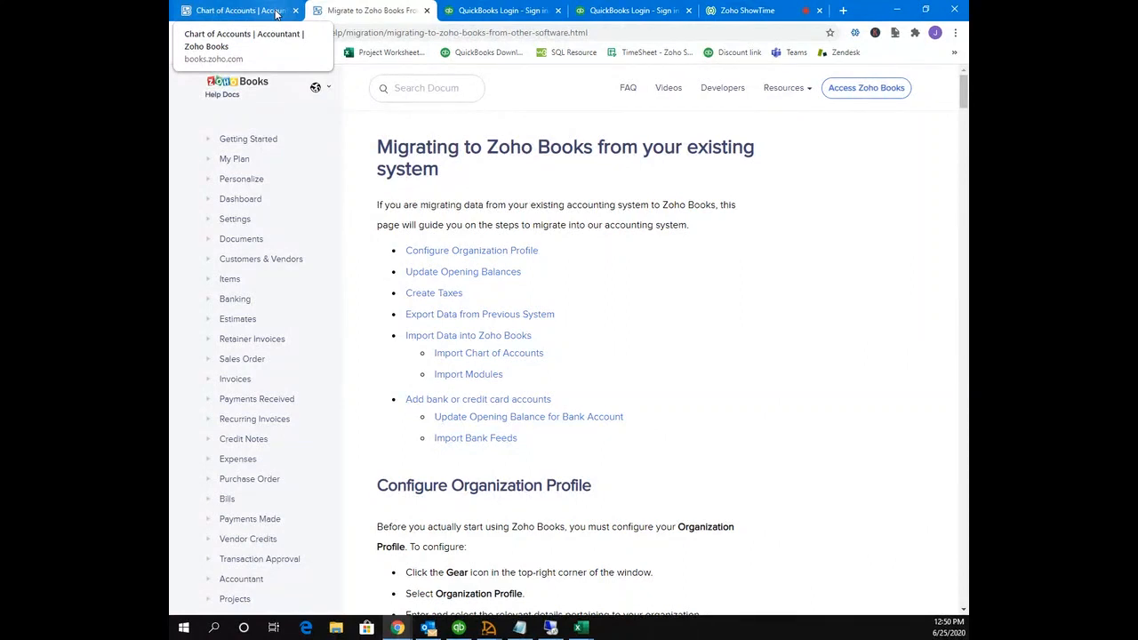
# Step: Return to Zoho Books and view the sorting, import and export options for the active customers list
pyautogui.click(275, 13)
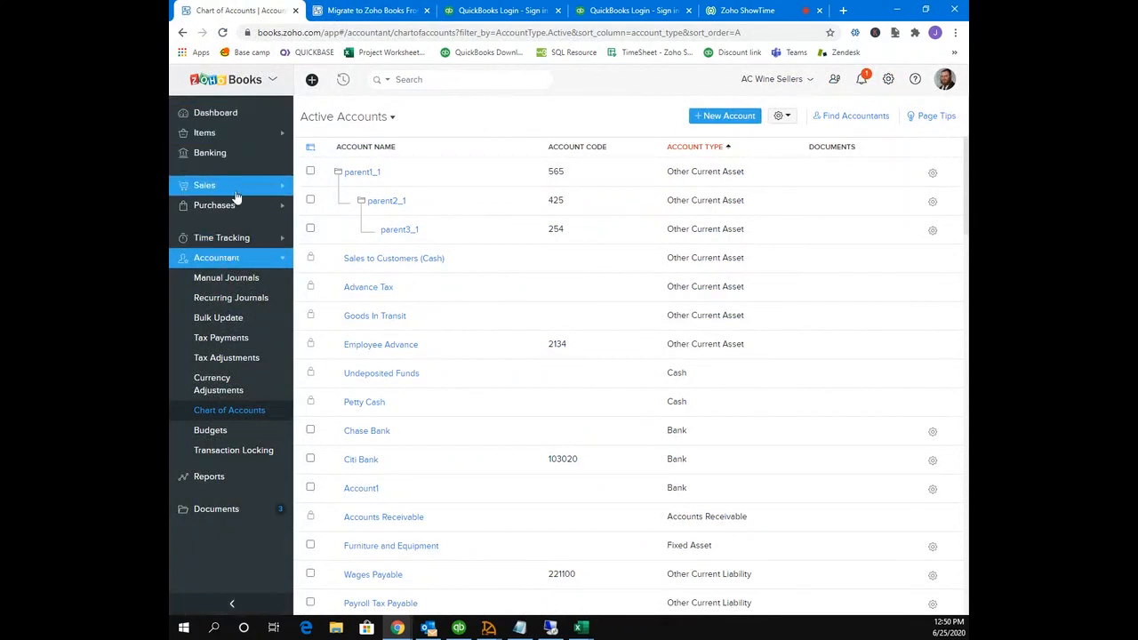
pyautogui.click(258, 114)
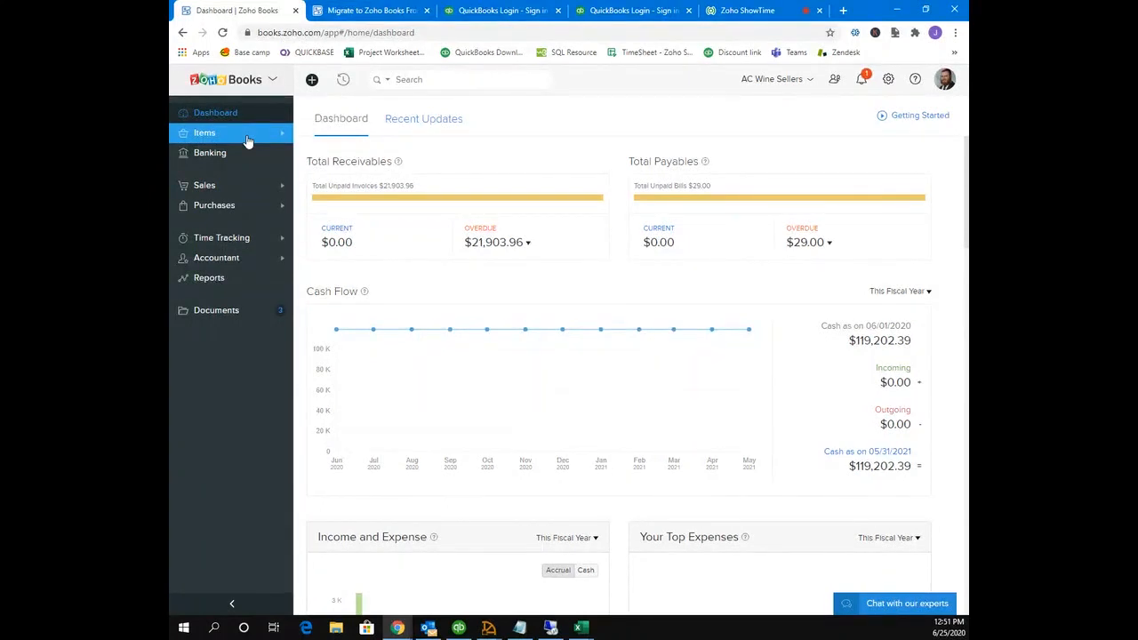
pyautogui.click(254, 190)
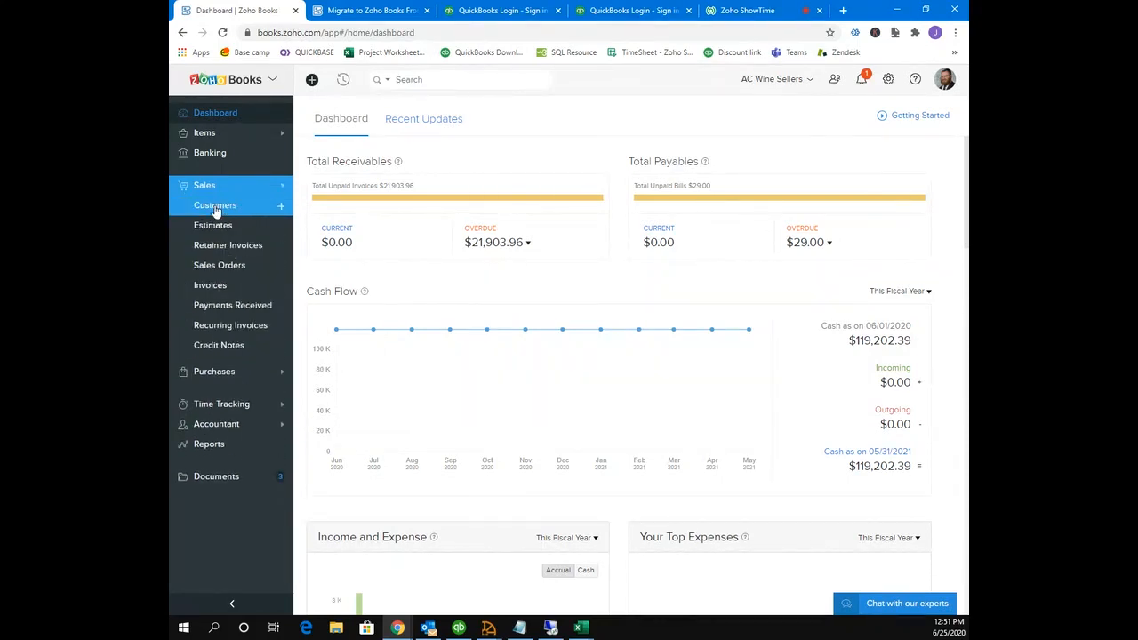
pyautogui.click(215, 206)
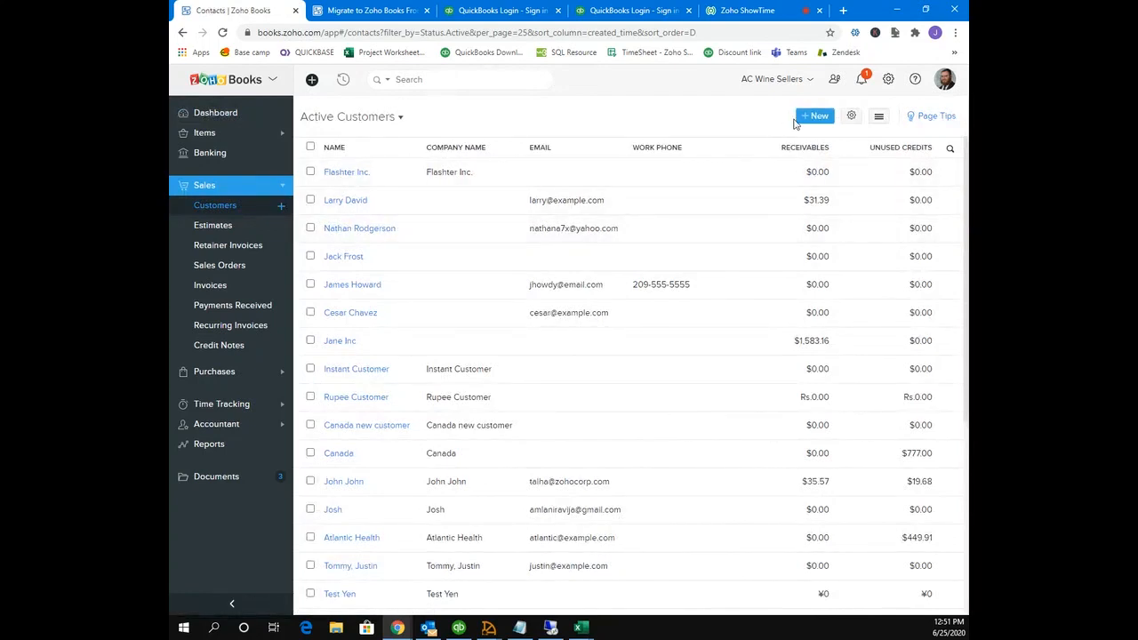
pyautogui.click(880, 118)
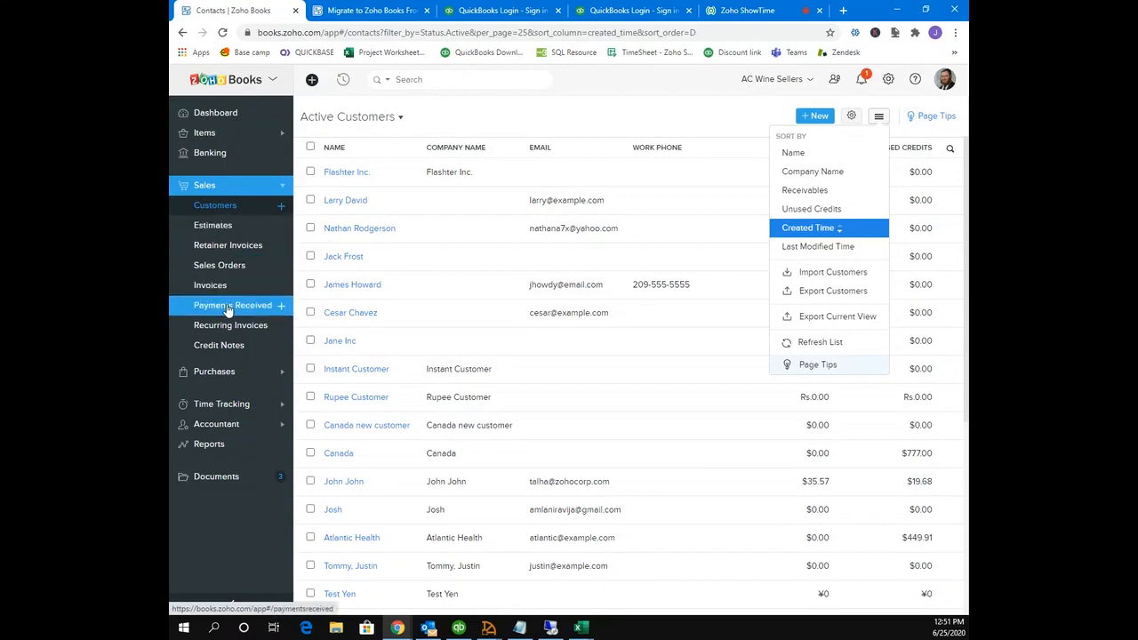
# Step: Open the Vendors list under Purchases and look through all vendors
pyautogui.click(231, 185)
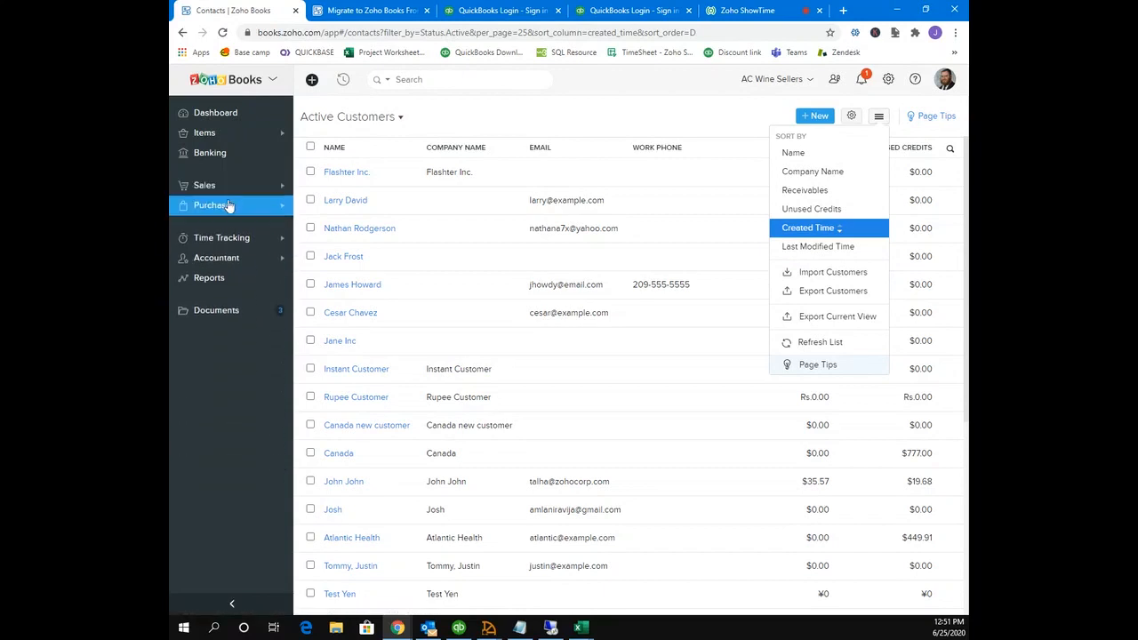
pyautogui.click(227, 206)
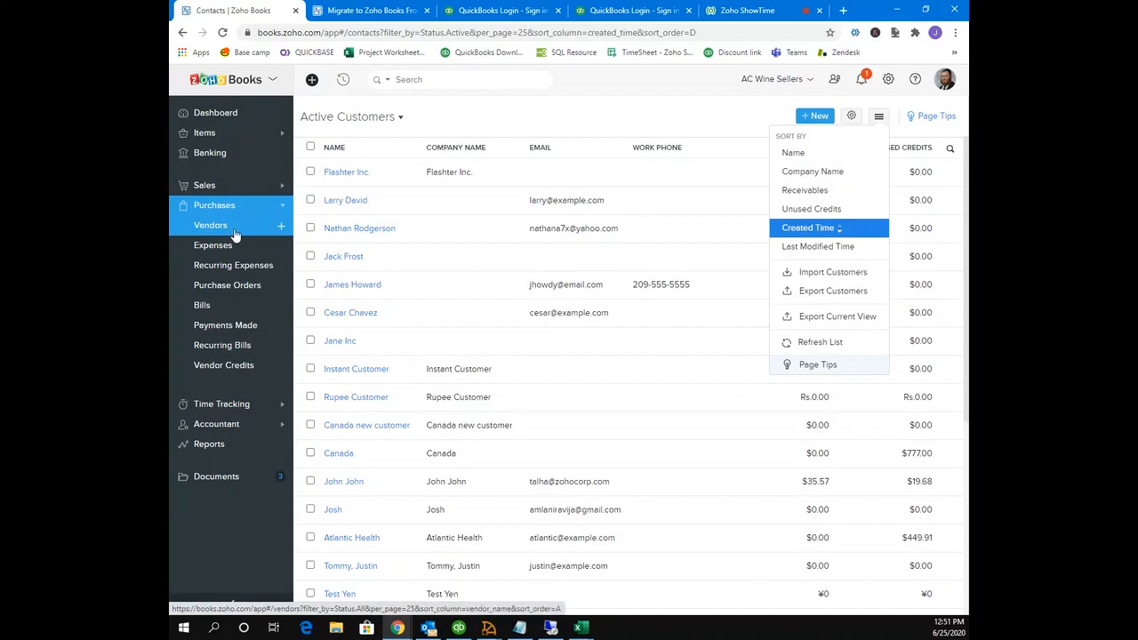
pyautogui.click(236, 233)
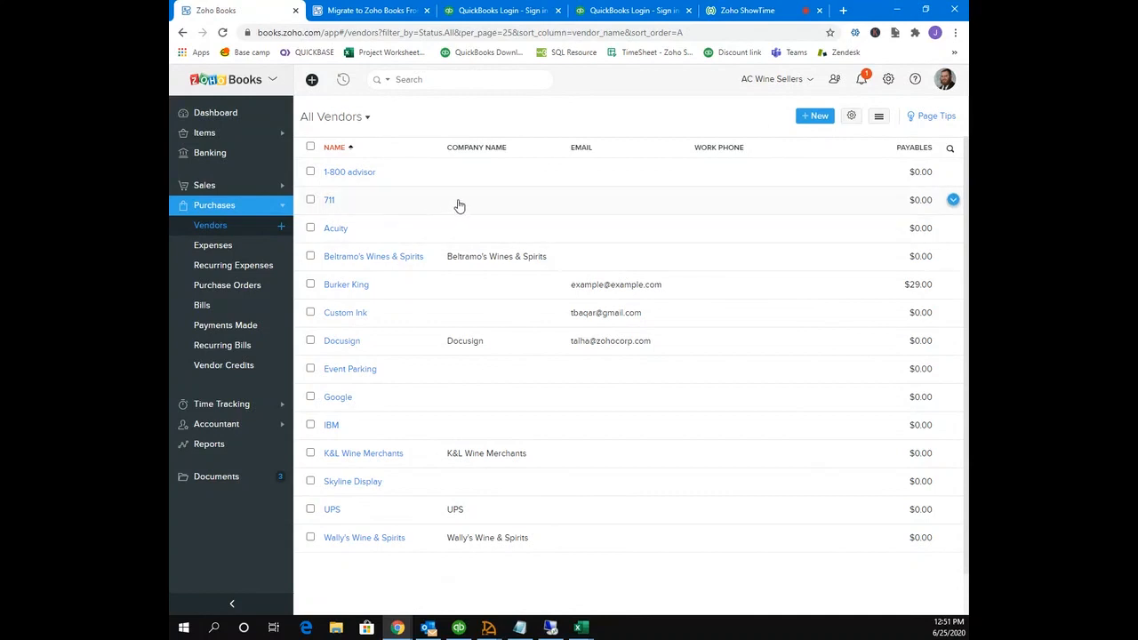
pyautogui.scroll(-1, 414, 252)
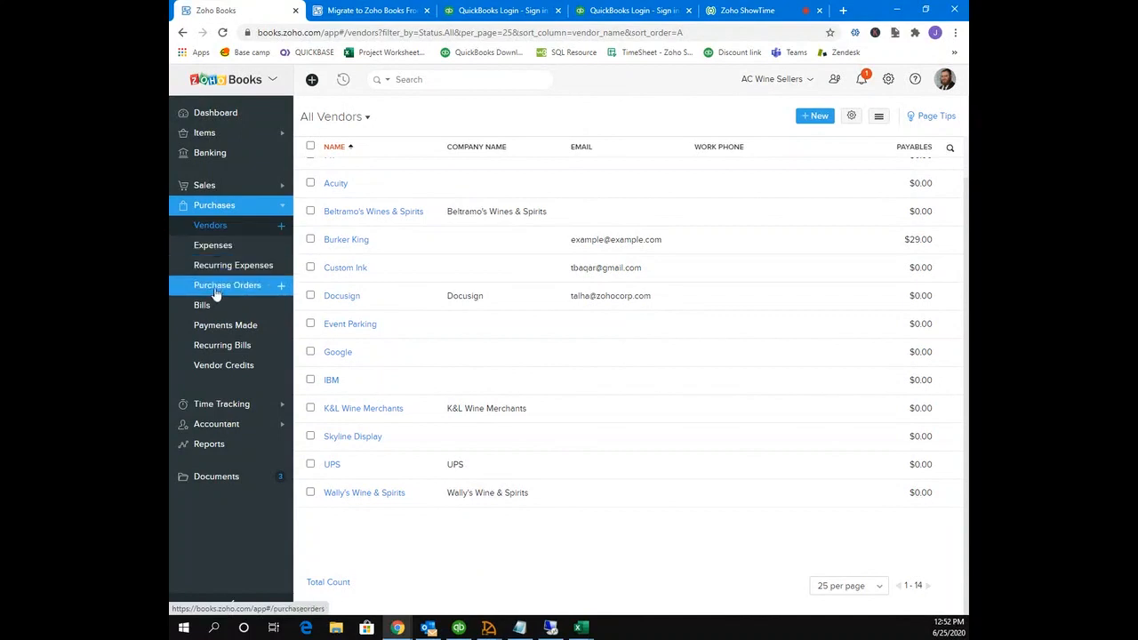
pyautogui.click(223, 206)
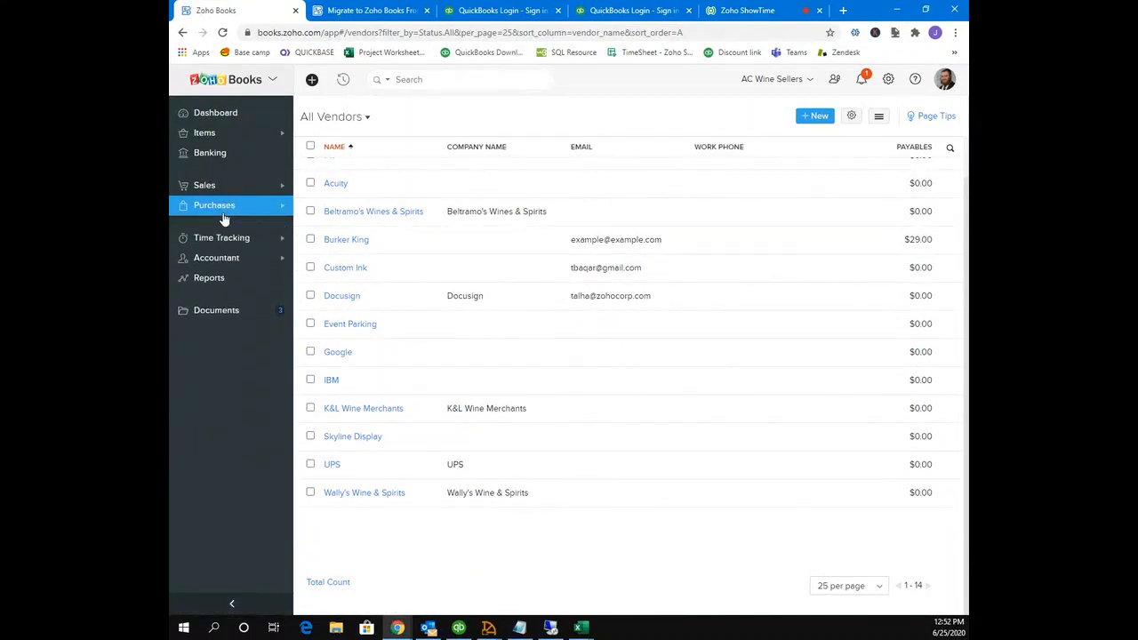
# Step: Open the chart of accounts under Accountant and view its import and export options
pyautogui.click(257, 260)
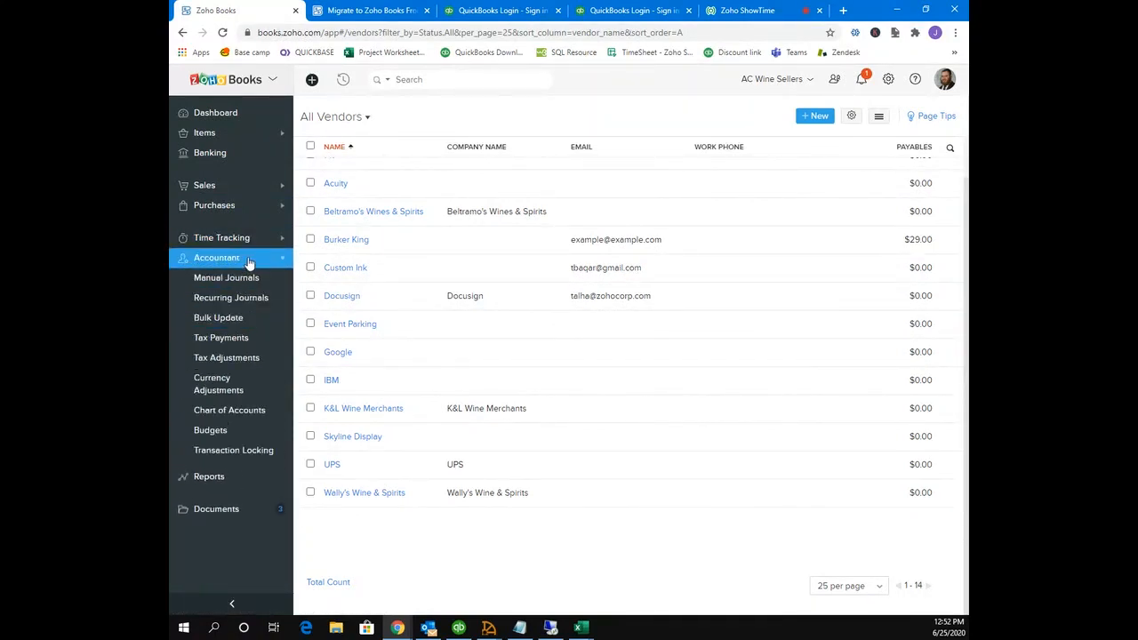
pyautogui.click(232, 410)
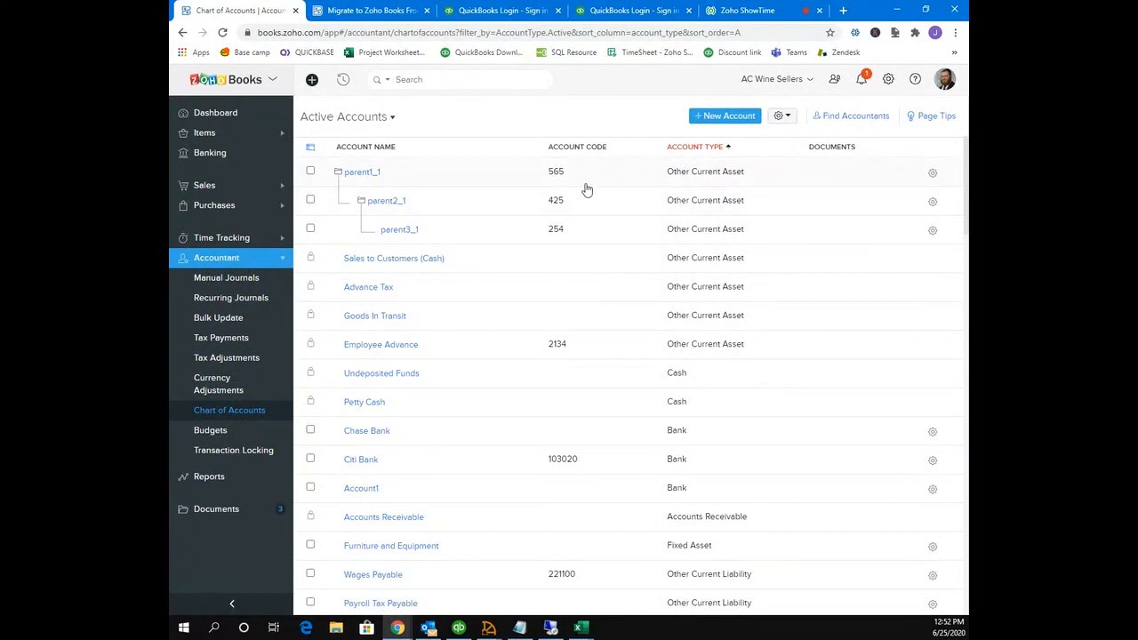
pyautogui.scroll(-1, 702, 195)
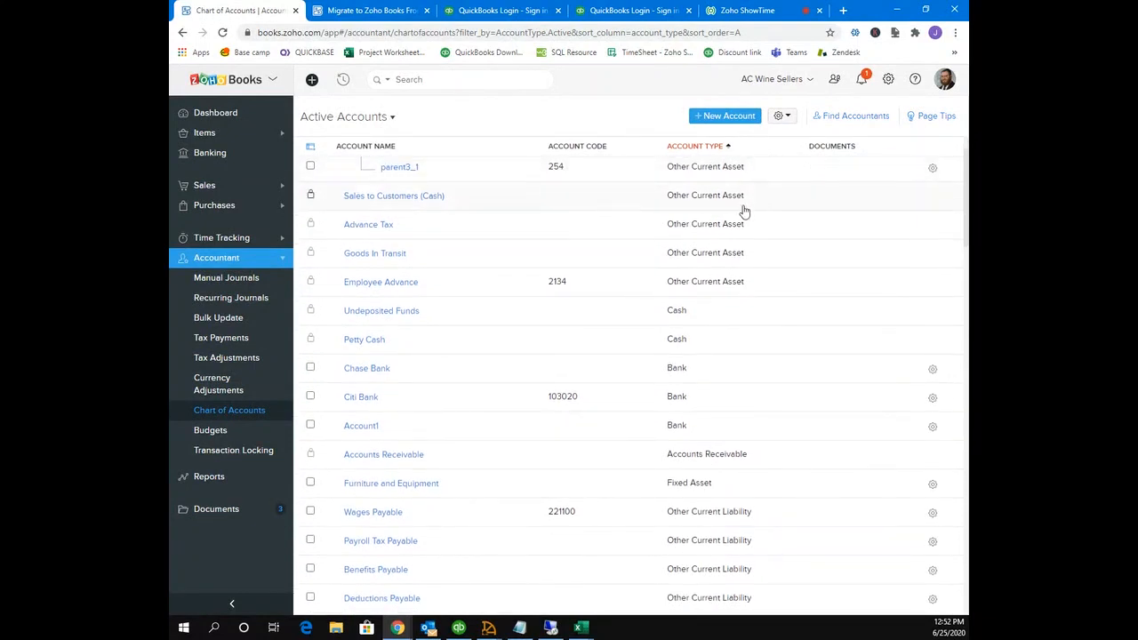
pyautogui.scroll(1, 738, 218)
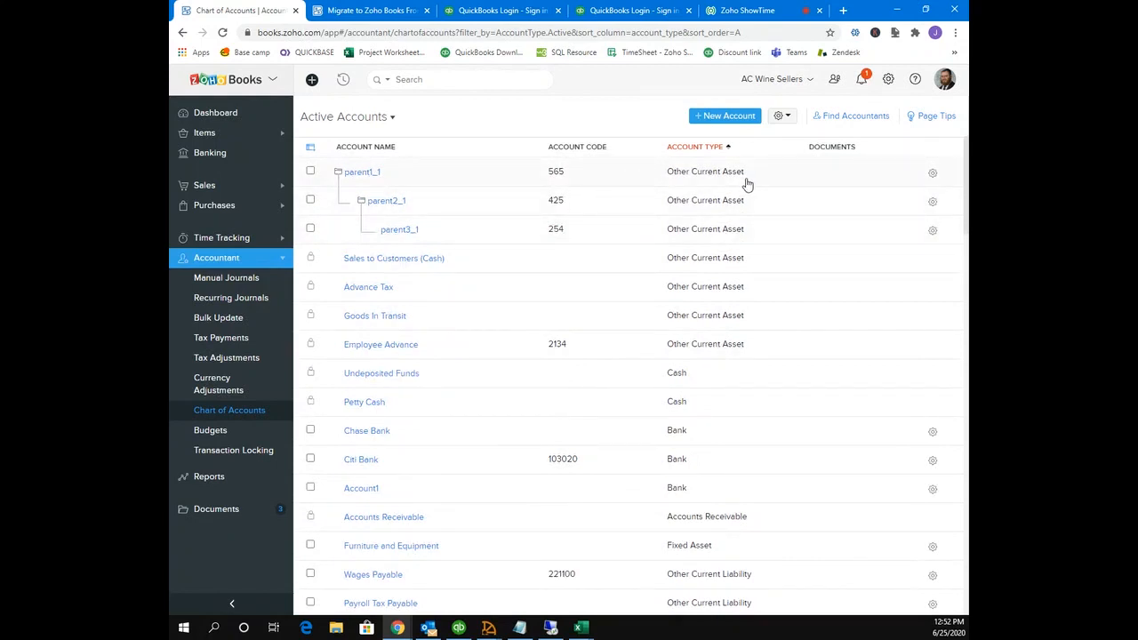
pyautogui.click(782, 116)
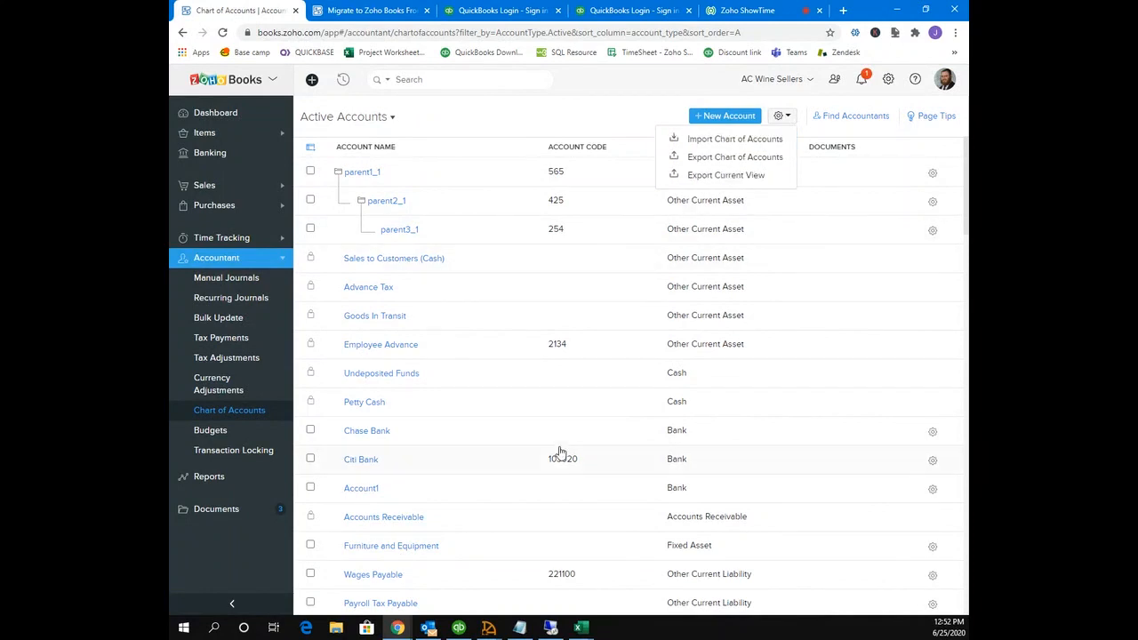
# Step: Switch to File Explorer and open Chart of Accounts.csv from the Zoho Import Templates folder in Zoho Docs
pyautogui.click(337, 629)
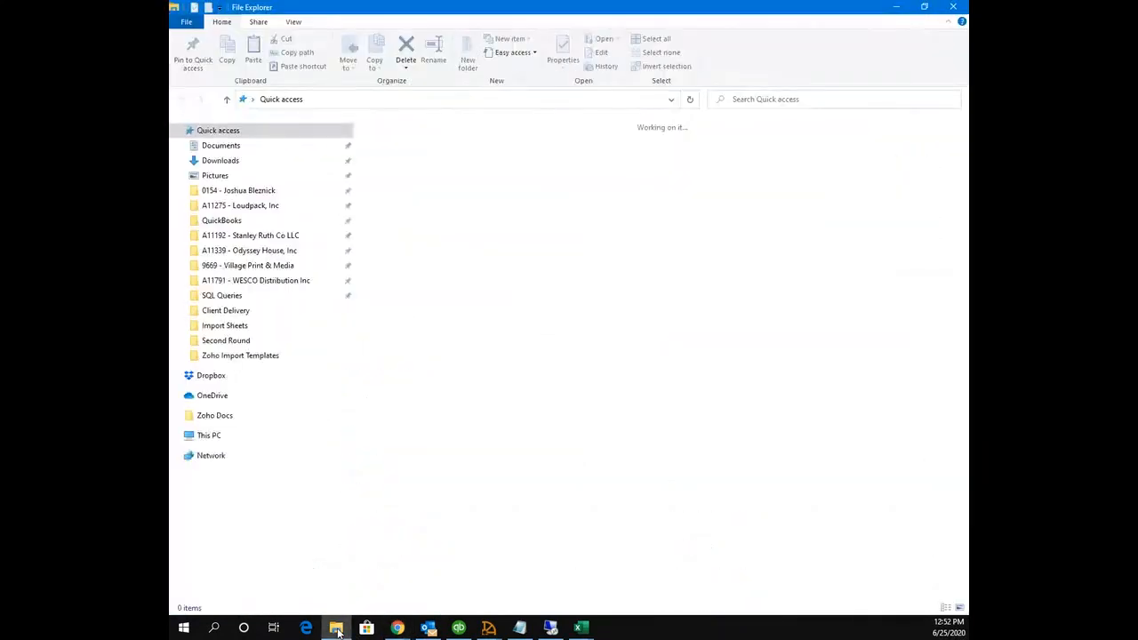
pyautogui.scroll(-1, 262, 383)
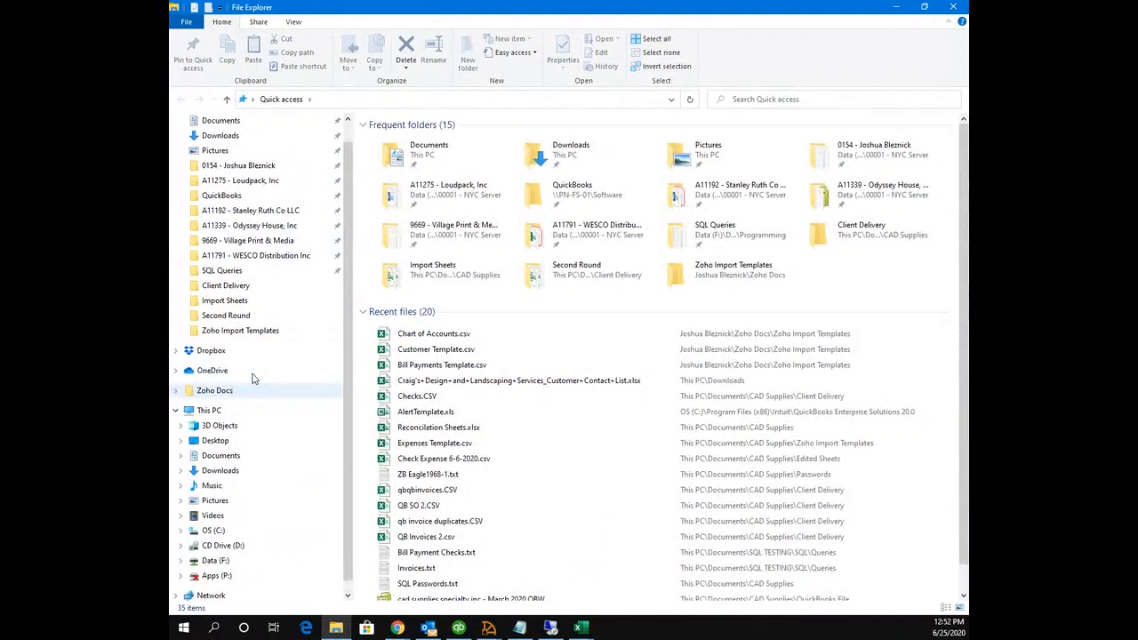
pyautogui.click(258, 390)
pyautogui.doubleClick(444, 165)
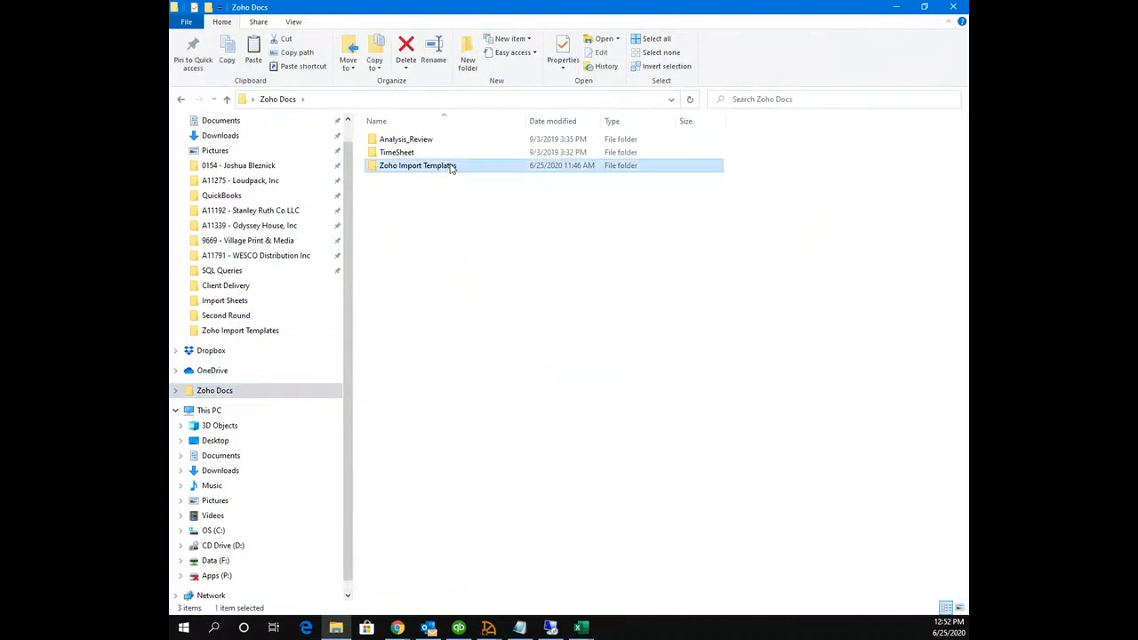
pyautogui.doubleClick(444, 165)
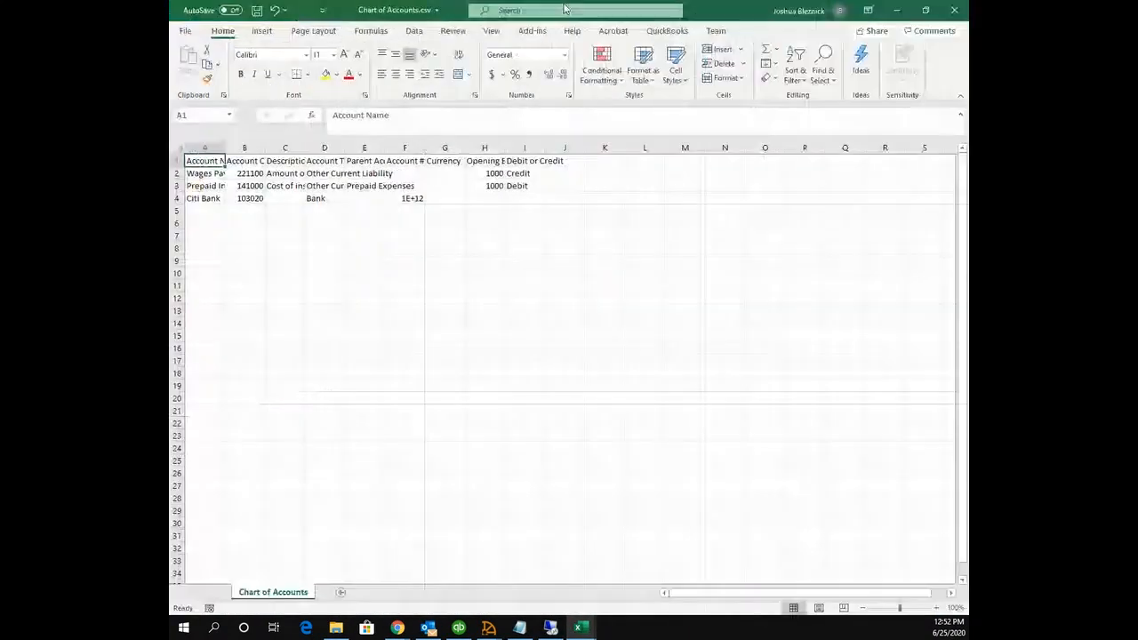
# Step: Autofit the width of every column in the Chart of Accounts sheet
pyautogui.click(177, 150)
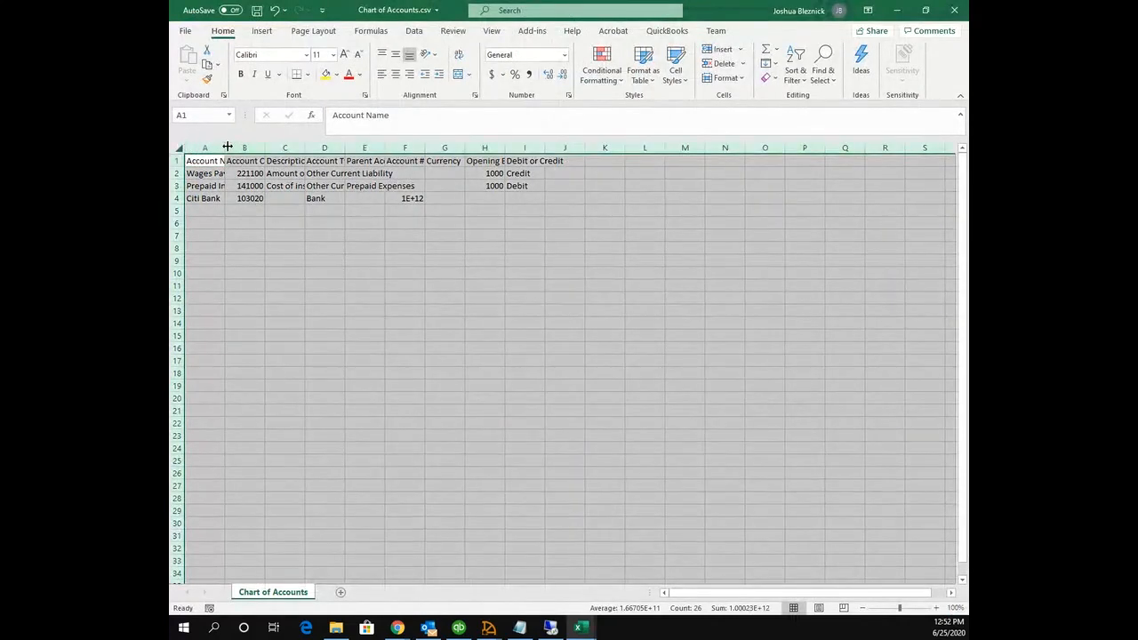
pyautogui.doubleClick(225, 148)
pyautogui.click(299, 198)
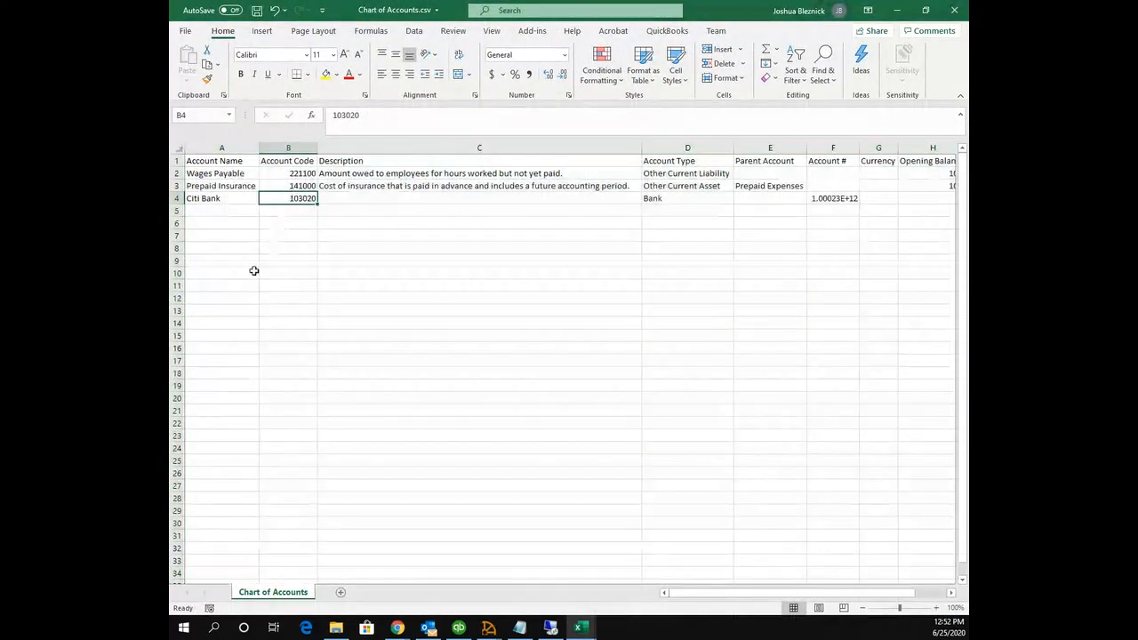
# Step: Review the chart of accounts template's columns from Account Code to Opening Balance, focusing on the Parent Account entry for Prepaid Insurance
pyautogui.click(297, 175)
pyautogui.click(424, 186)
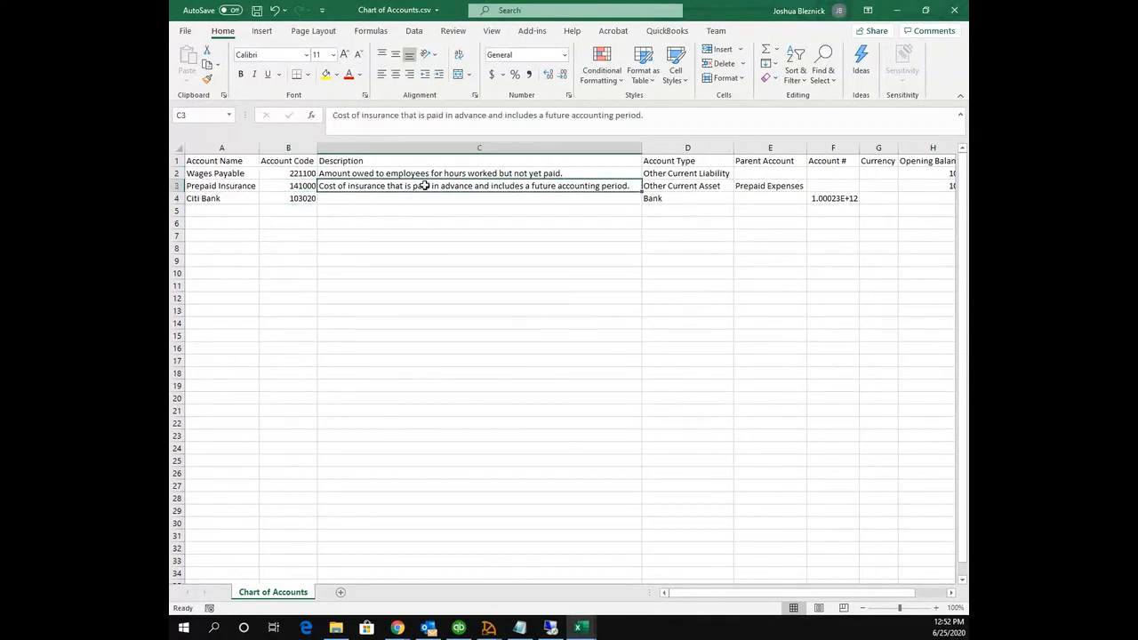
pyautogui.press('Right')
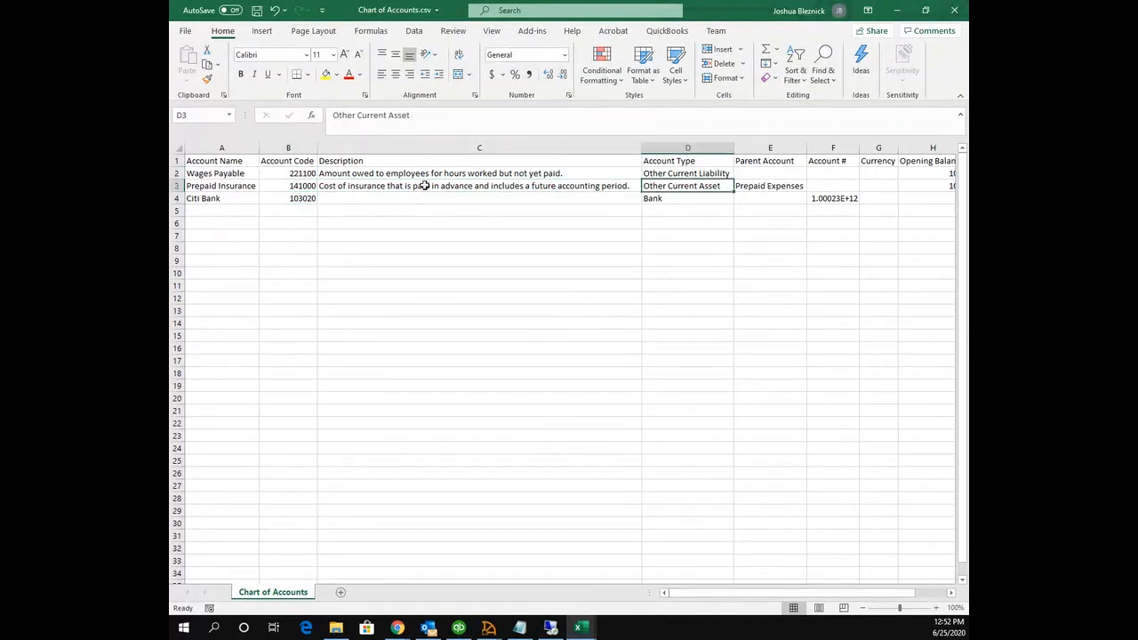
pyautogui.press('Right')
pyautogui.press('Right')
pyautogui.press('Right')
pyautogui.press('Right')
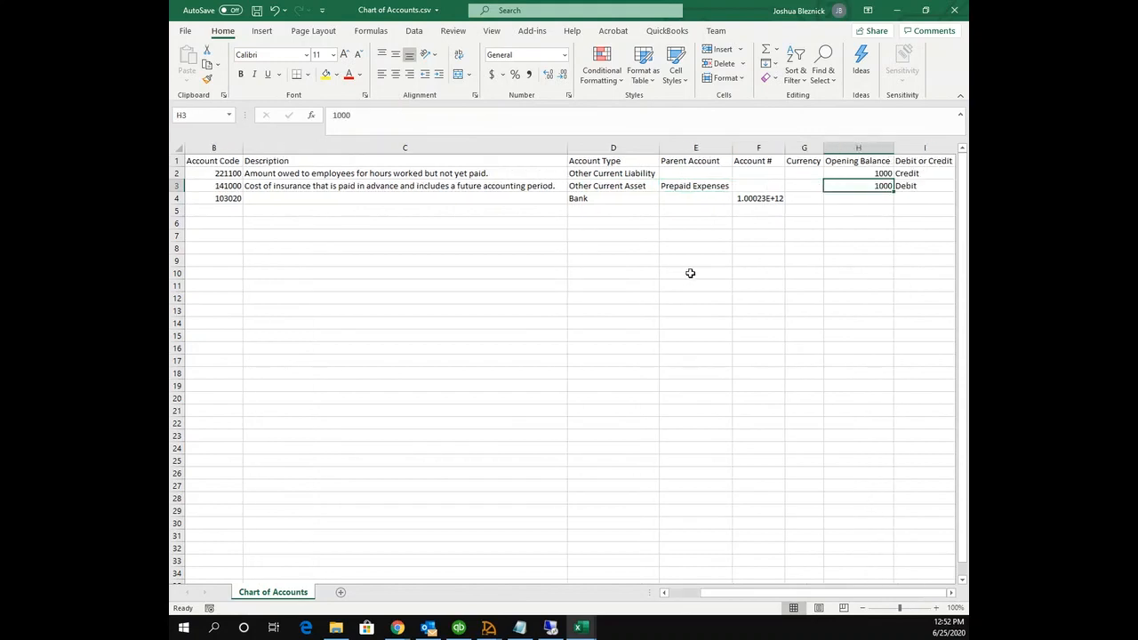
pyautogui.click(693, 184)
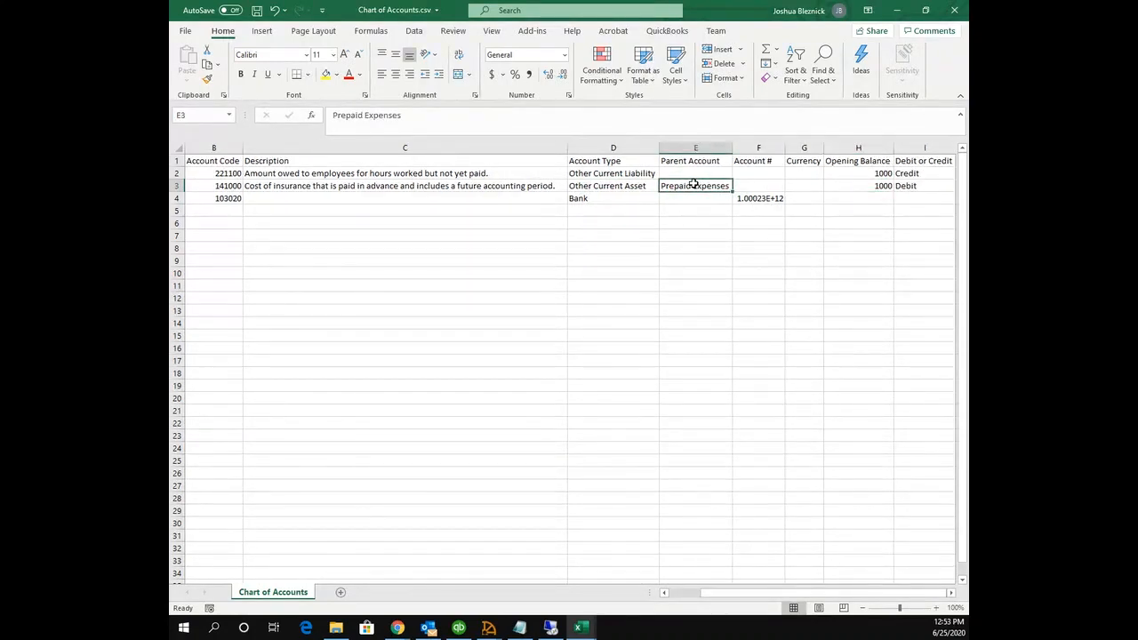
pyautogui.click(715, 149)
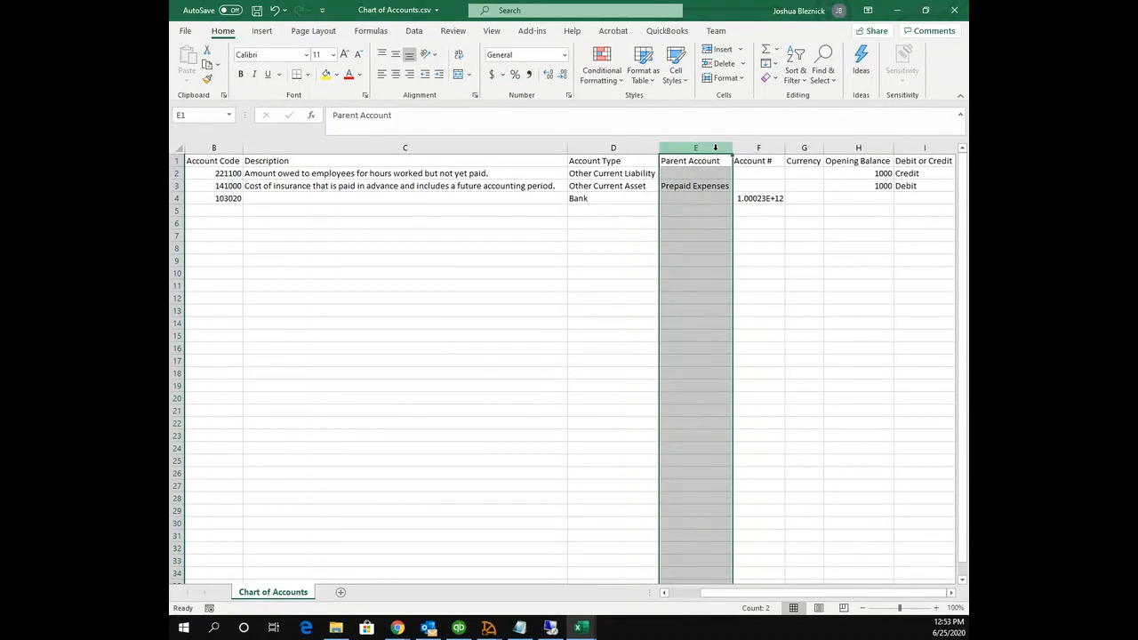
pyautogui.click(708, 186)
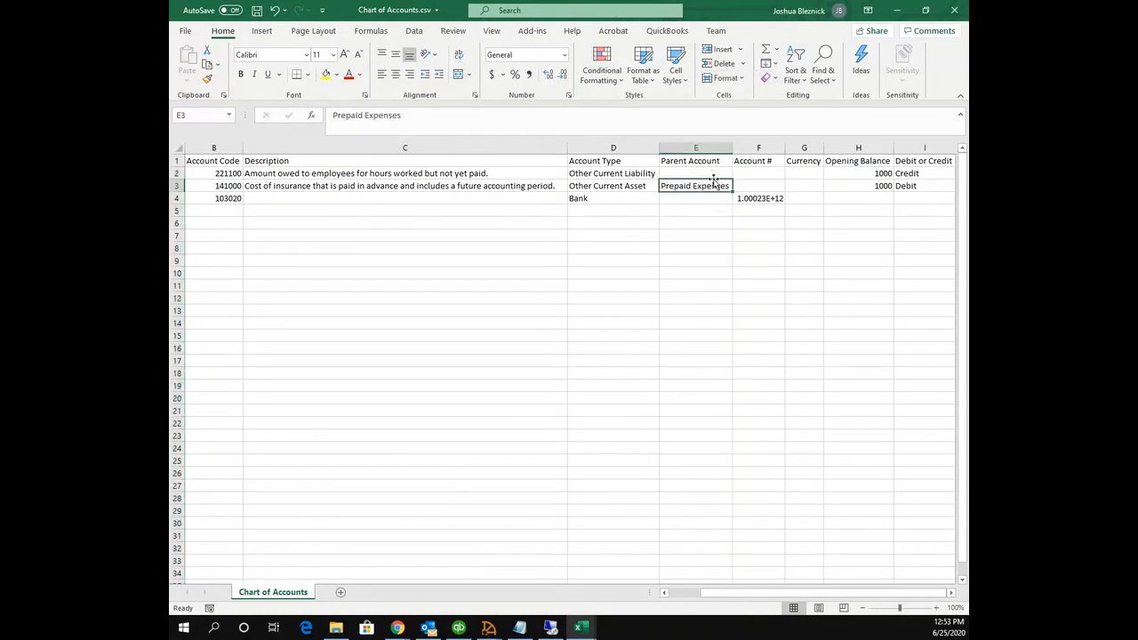
# Step: Switch to QuickBooks Online, complete the security verification for the sample company, and examine account types and sub-accounts in the account list report
pyautogui.hotkey('alt', 'Tab')
pyautogui.click(487, 219)
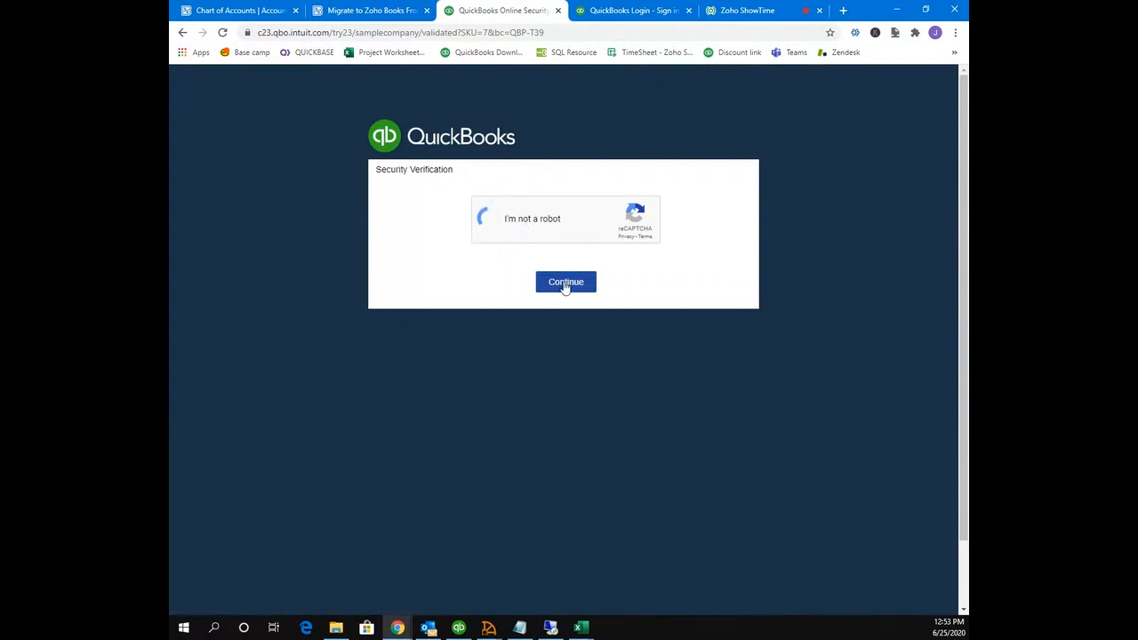
pyautogui.click(565, 283)
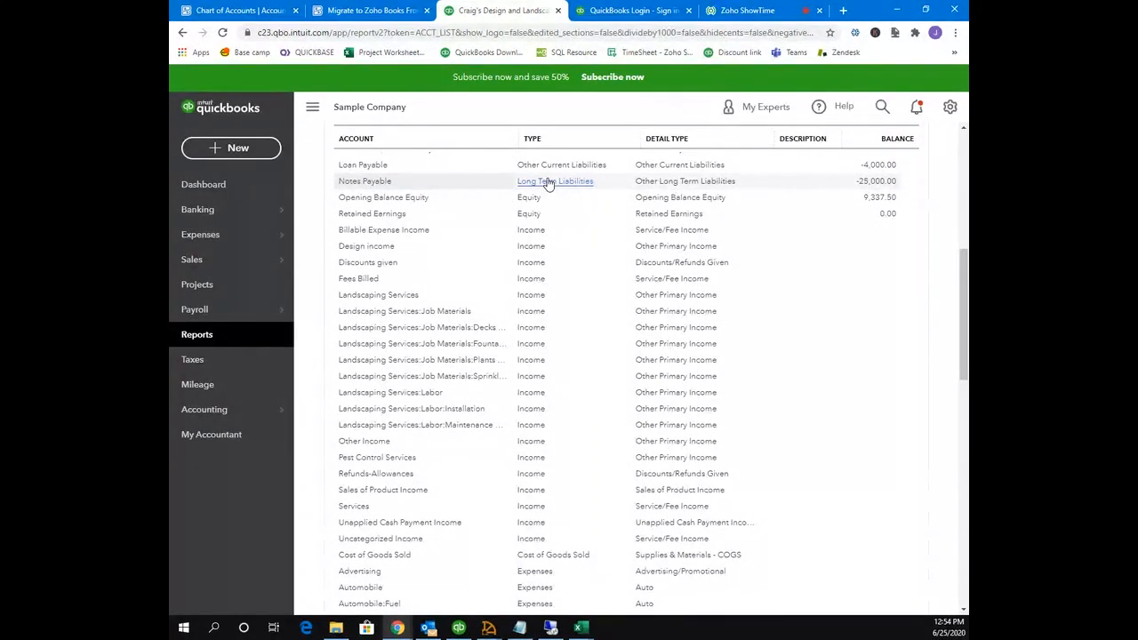
pyautogui.scroll(3, 549, 183)
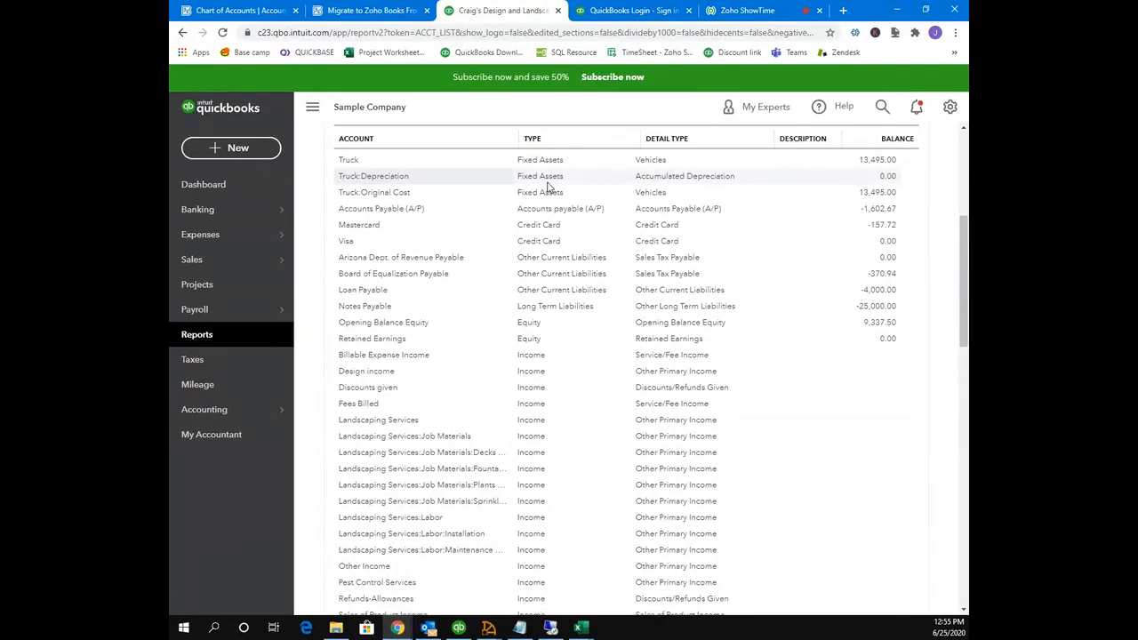
pyautogui.scroll(-1, 507, 436)
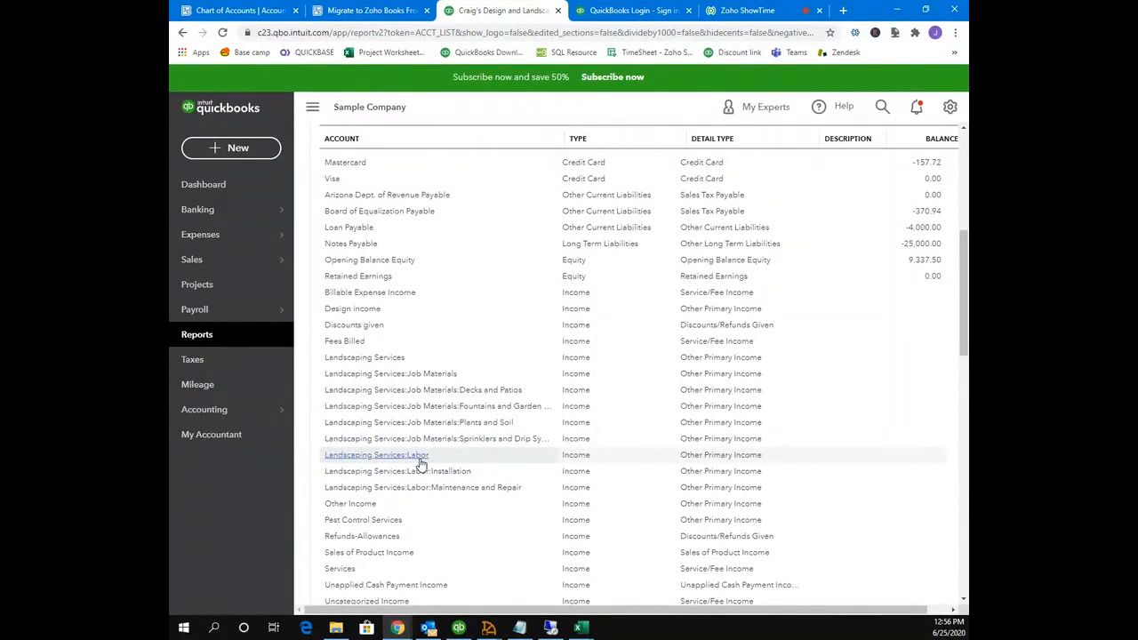
# Step: Return to Chart of Accounts.csv in Excel to compare its Parent Account column
pyautogui.hotkey('alt', 'Tab')
pyautogui.click(582, 627)
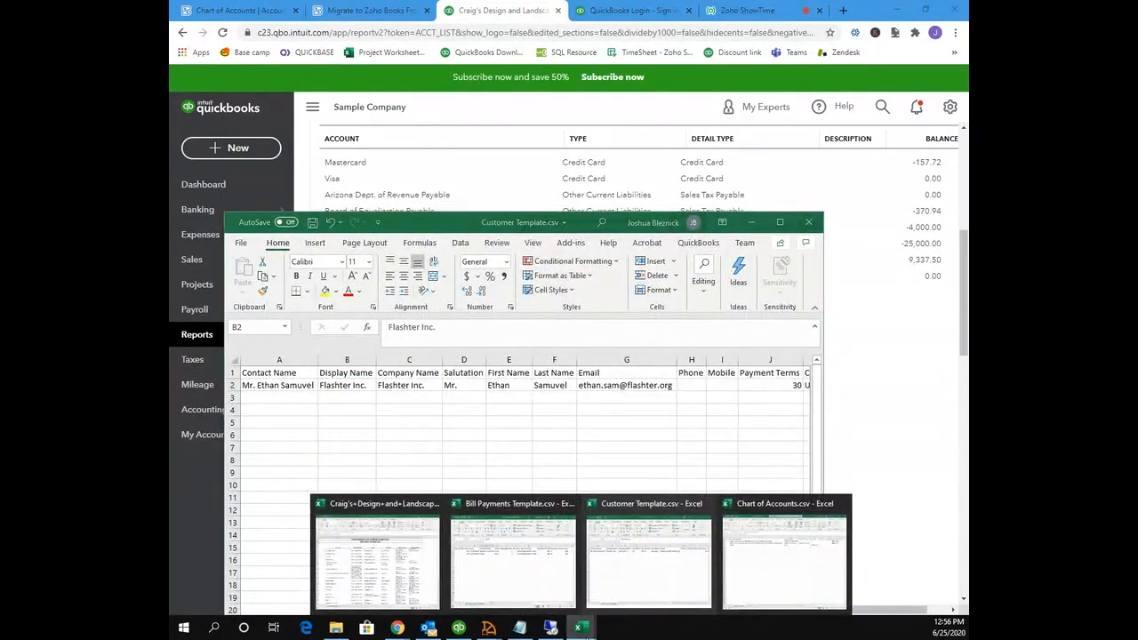
pyautogui.click(764, 569)
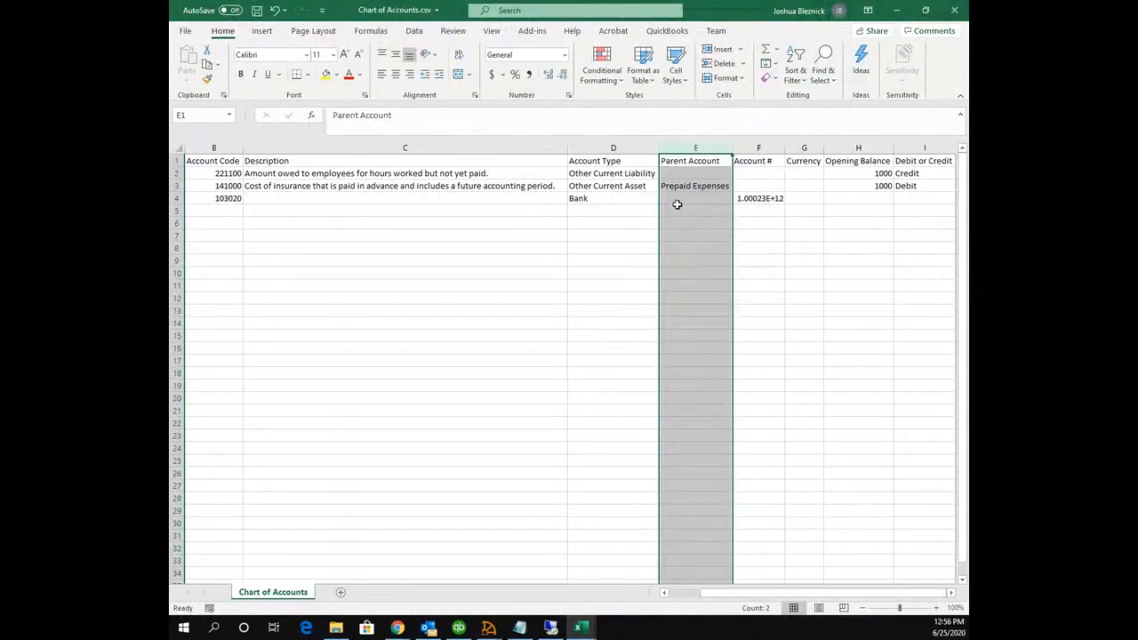
# Step: Switch to Zoho Books and examine the parent and sub-account hierarchy in the active accounts list
pyautogui.hotkey('alt', 'Tab')
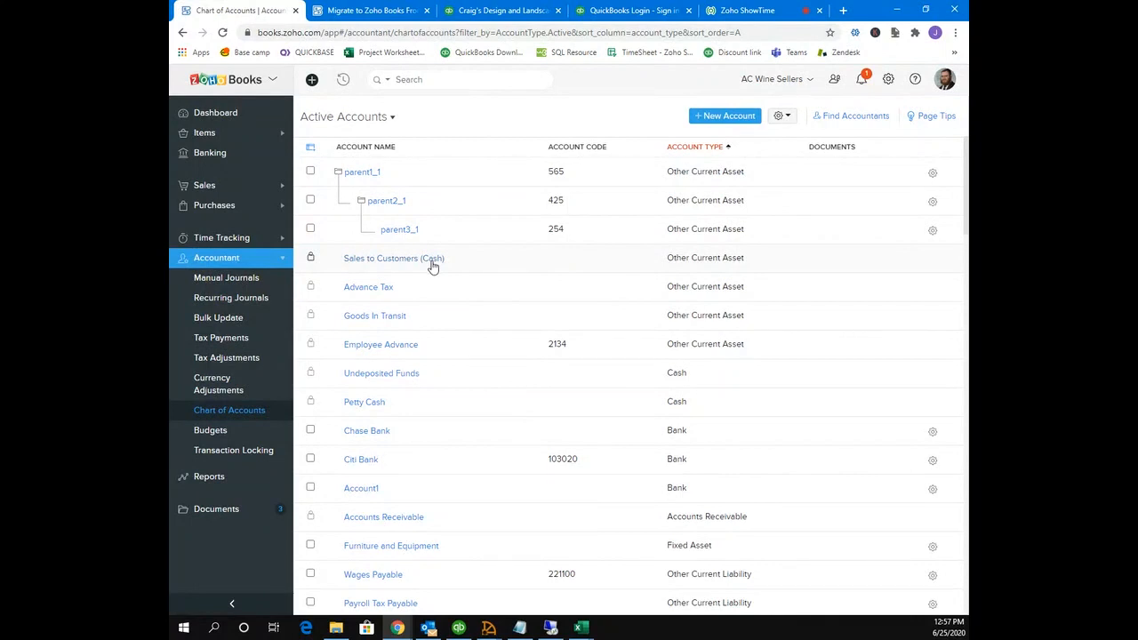
pyautogui.scroll(-1, 419, 260)
pyautogui.scroll(1, 421, 262)
pyautogui.scroll(-1, 381, 263)
pyautogui.scroll(1, 381, 262)
pyautogui.scroll(-1, 381, 263)
pyautogui.scroll(1, 380, 263)
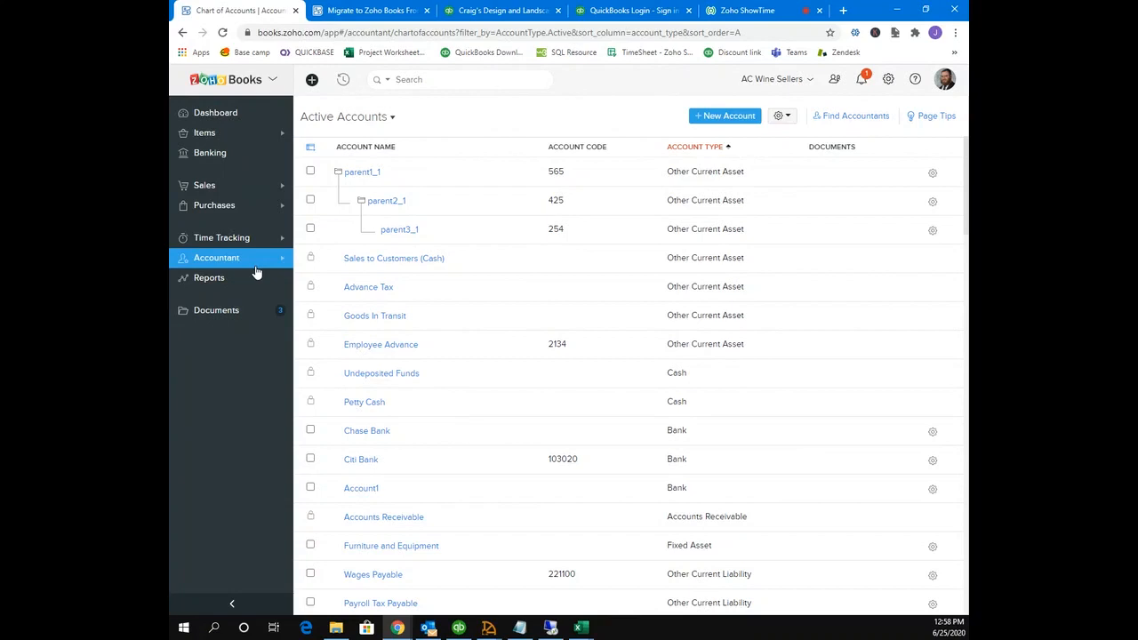
# Step: Look through all expenses under Purchases and open the expenses import page
pyautogui.click(265, 191)
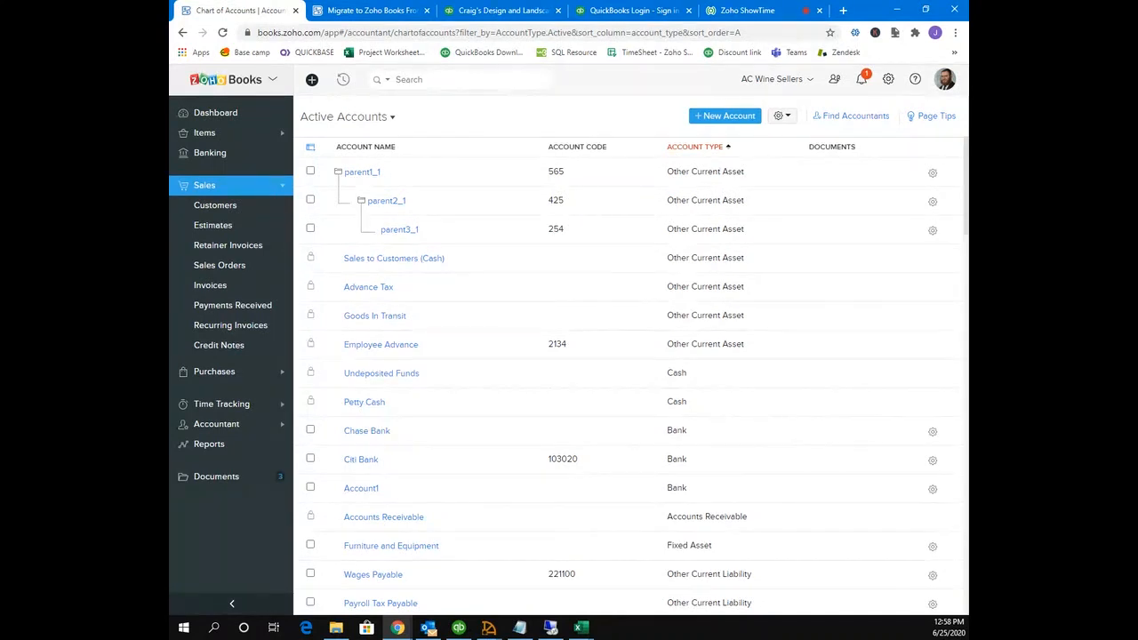
pyautogui.click(250, 188)
pyautogui.click(247, 206)
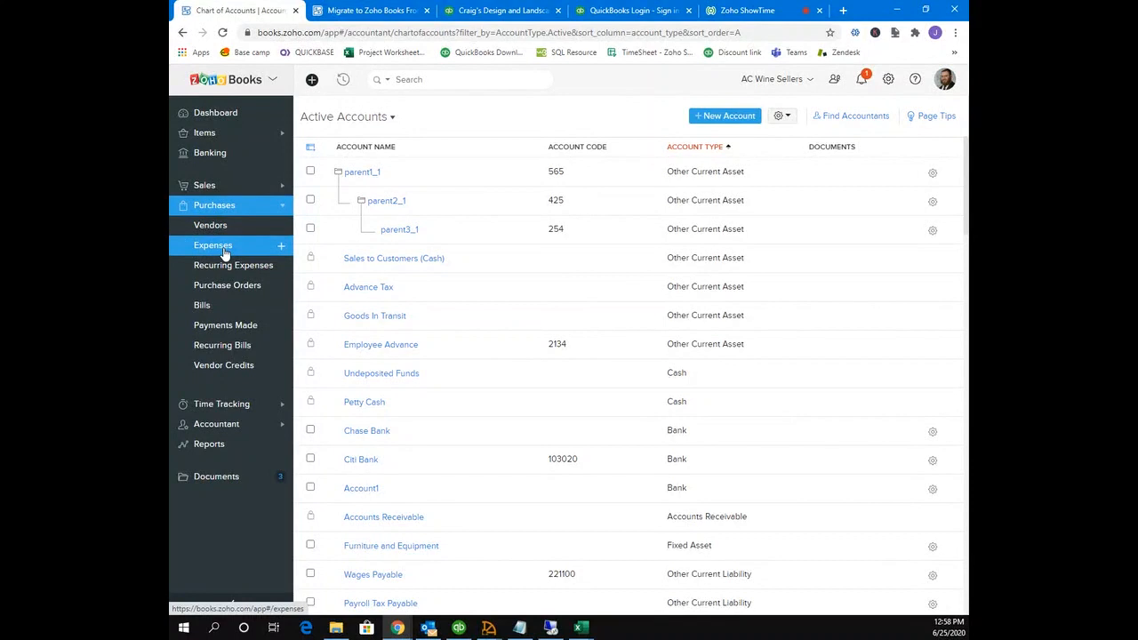
pyautogui.click(225, 256)
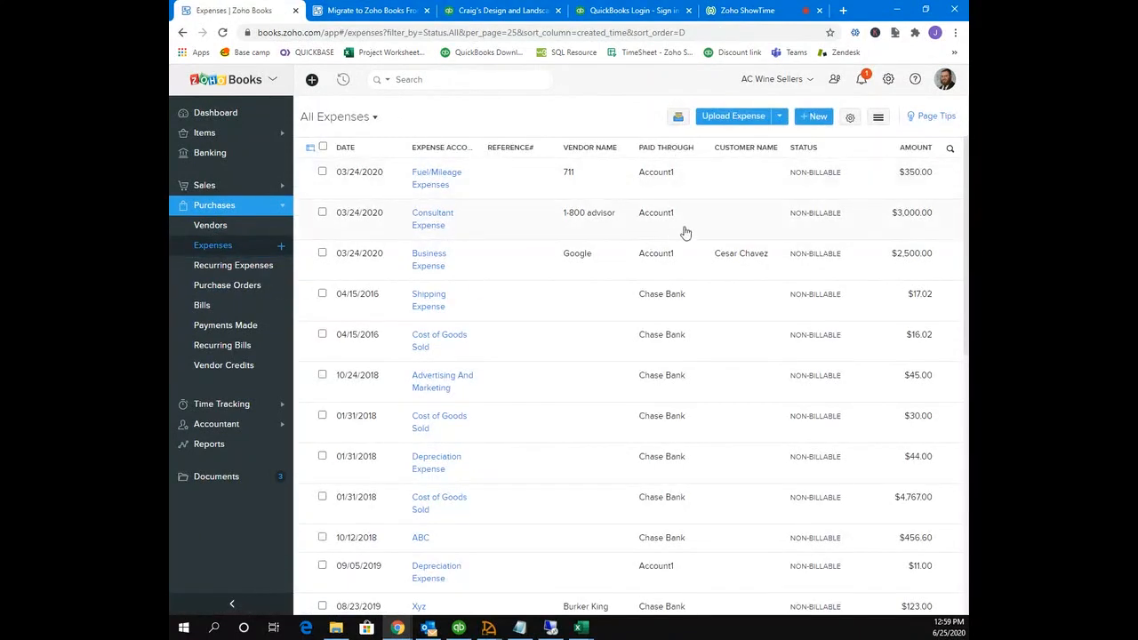
pyautogui.scroll(-2, 711, 187)
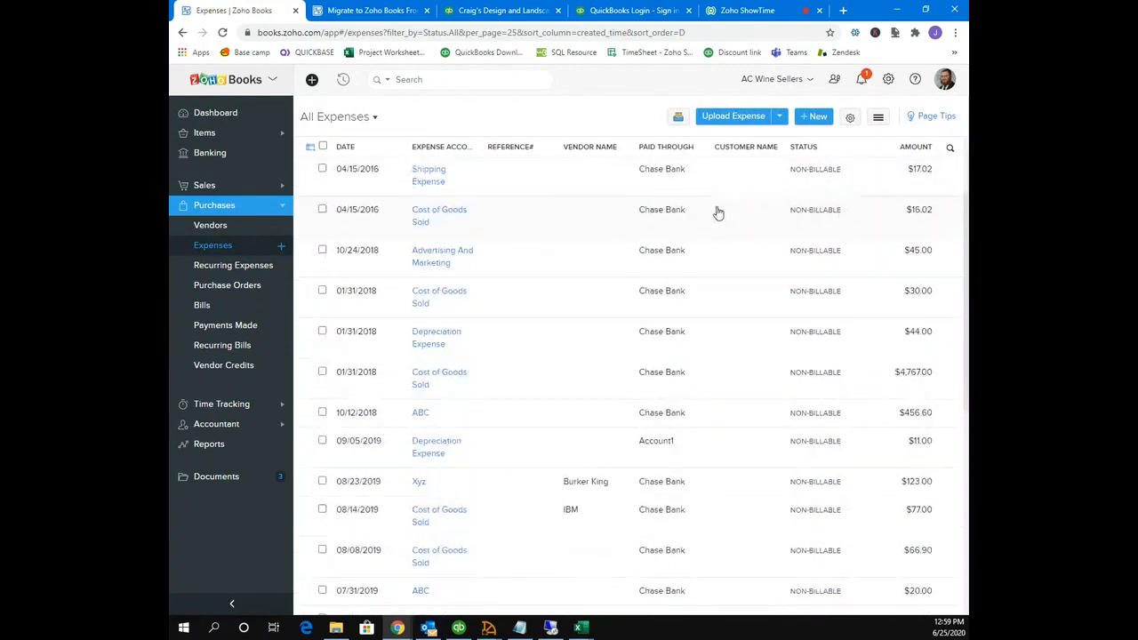
pyautogui.scroll(2, 719, 211)
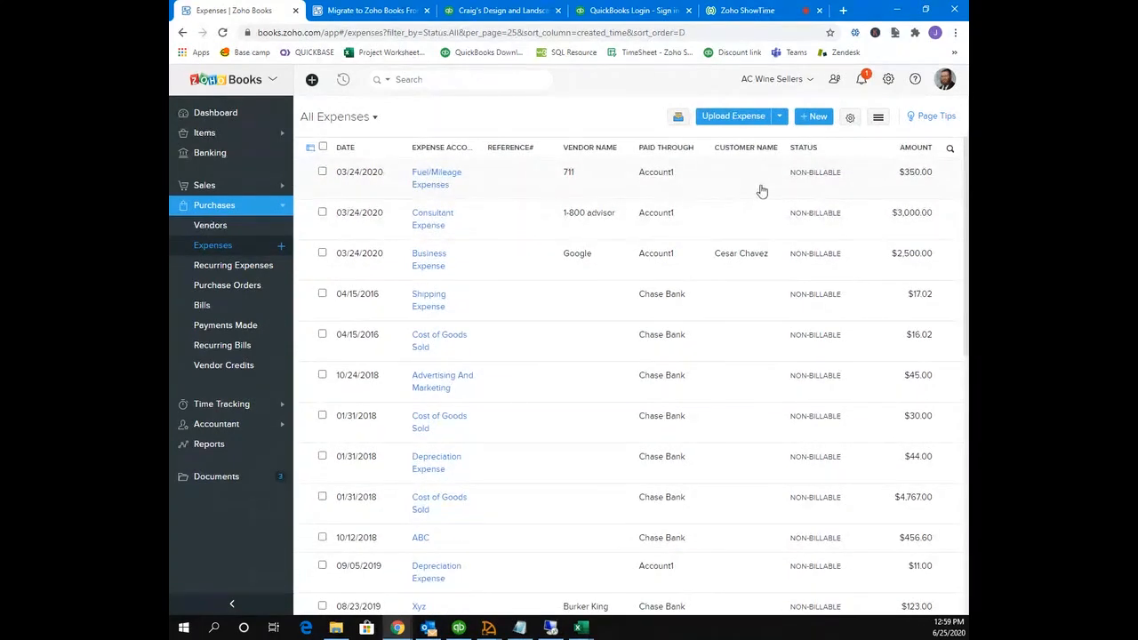
pyautogui.scroll(-1, 756, 232)
pyautogui.scroll(1, 783, 213)
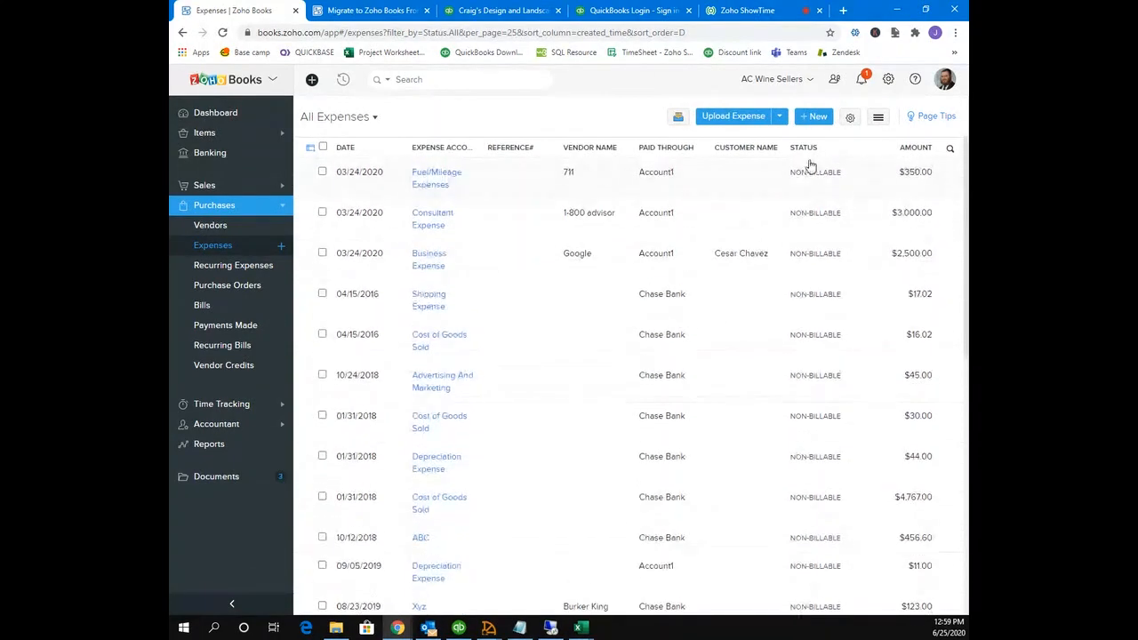
pyautogui.click(880, 119)
pyautogui.click(836, 173)
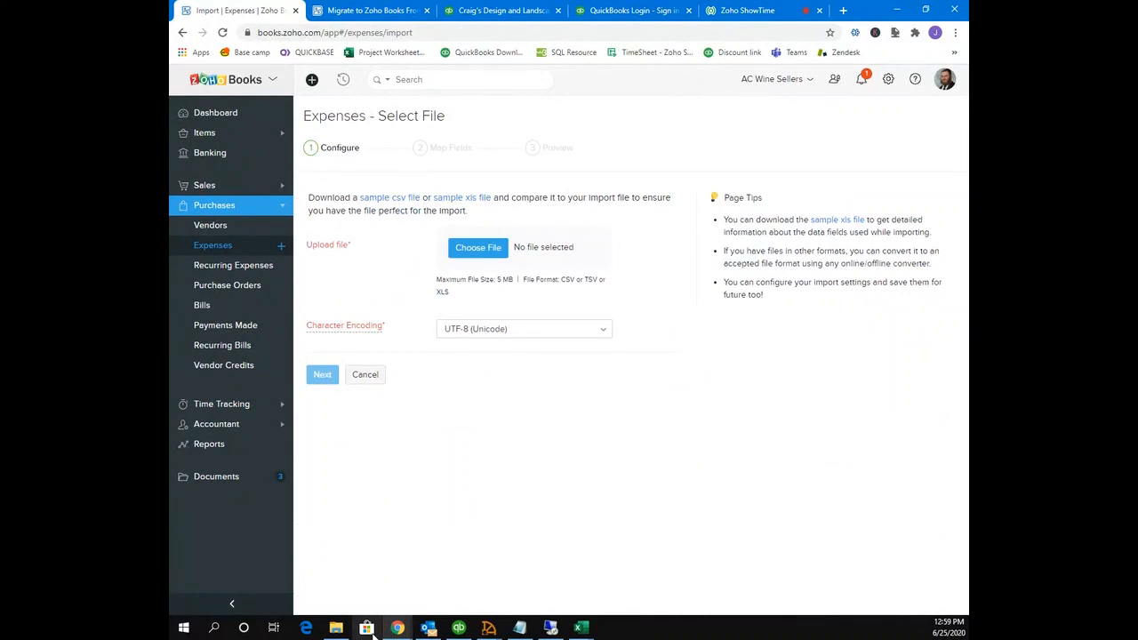
# Step: Switch to File Explorer and open Expenses Template.csv from the Zoho Import Templates folder
pyautogui.click(336, 628)
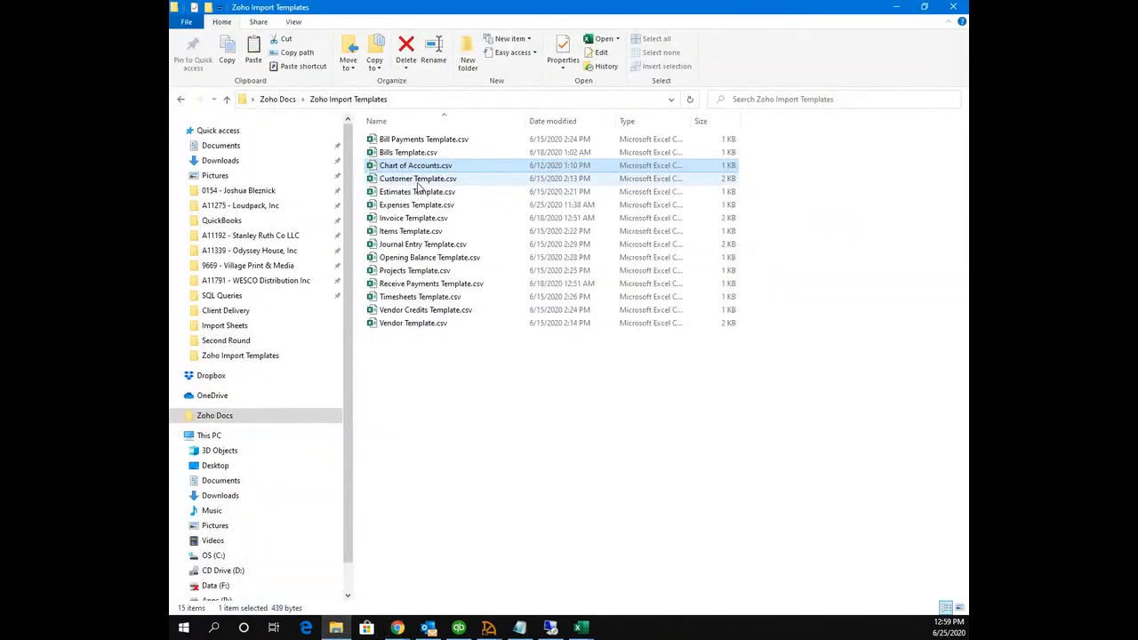
pyautogui.click(436, 205)
pyautogui.doubleClick(436, 205)
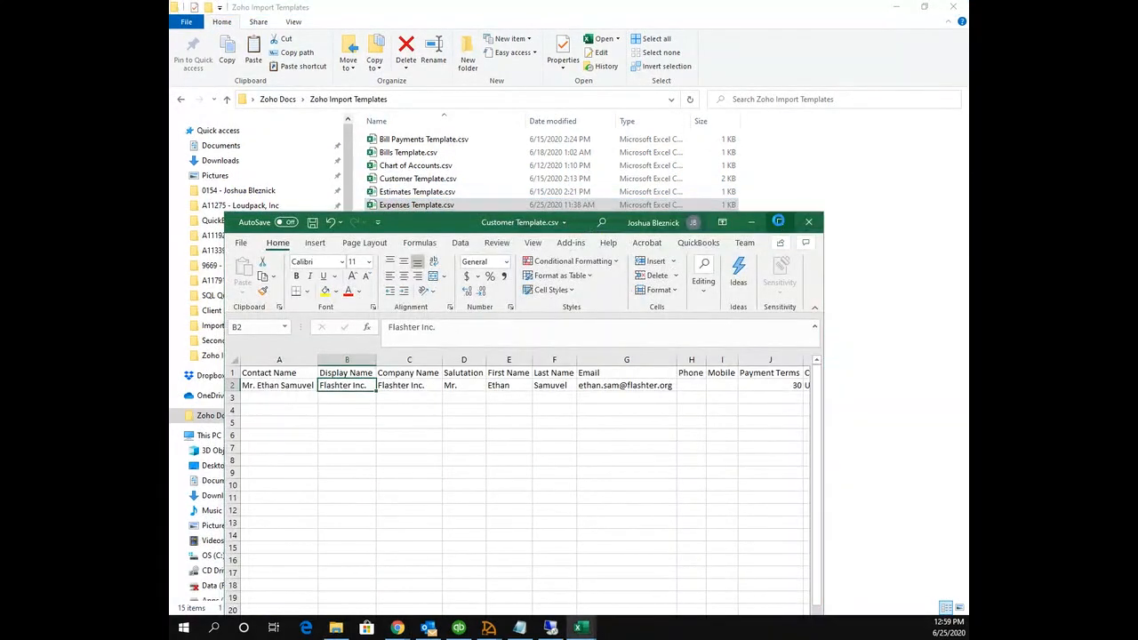
pyautogui.click(780, 222)
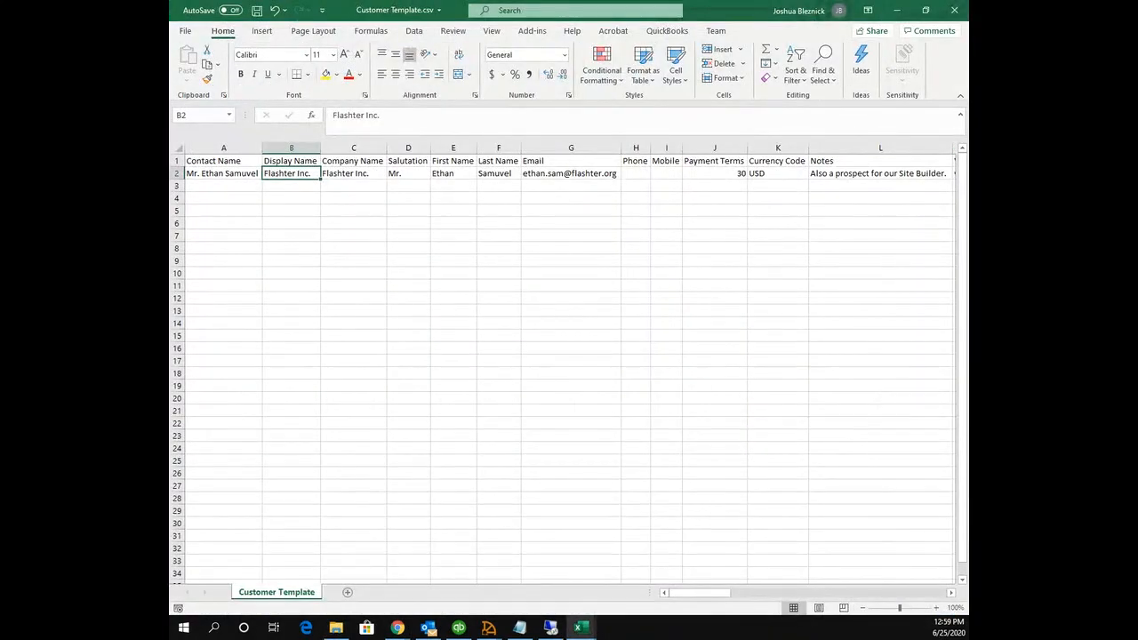
pyautogui.moveTo(967, 10); pyautogui.dragTo(773, 1)
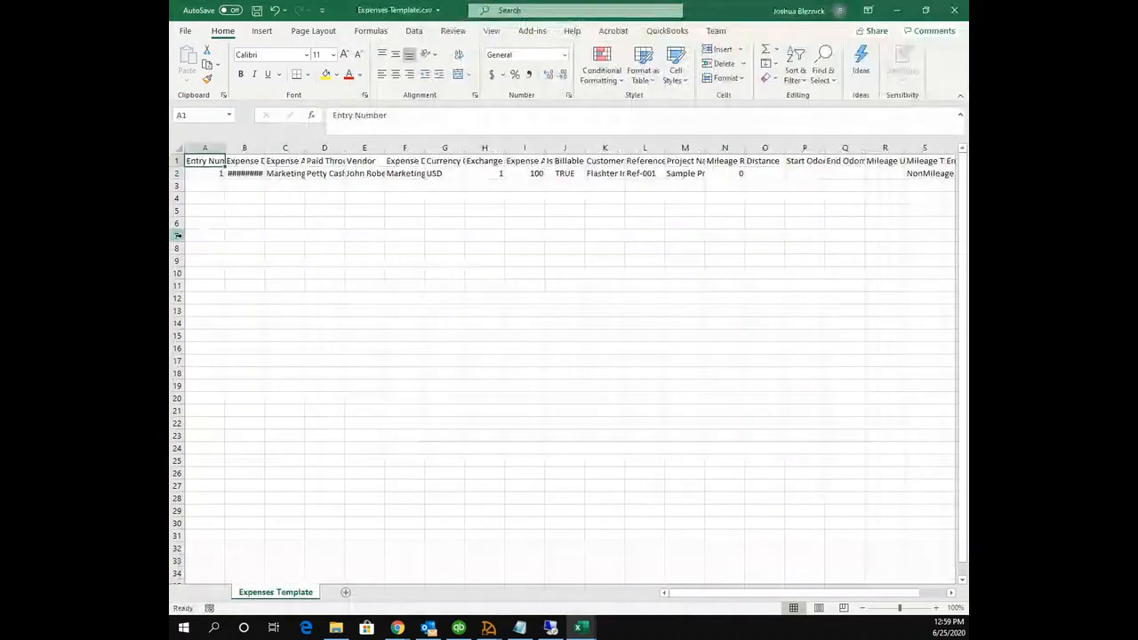
# Step: Auto-fit the width of all columns in Expenses Template.csv
pyautogui.click(183, 147)
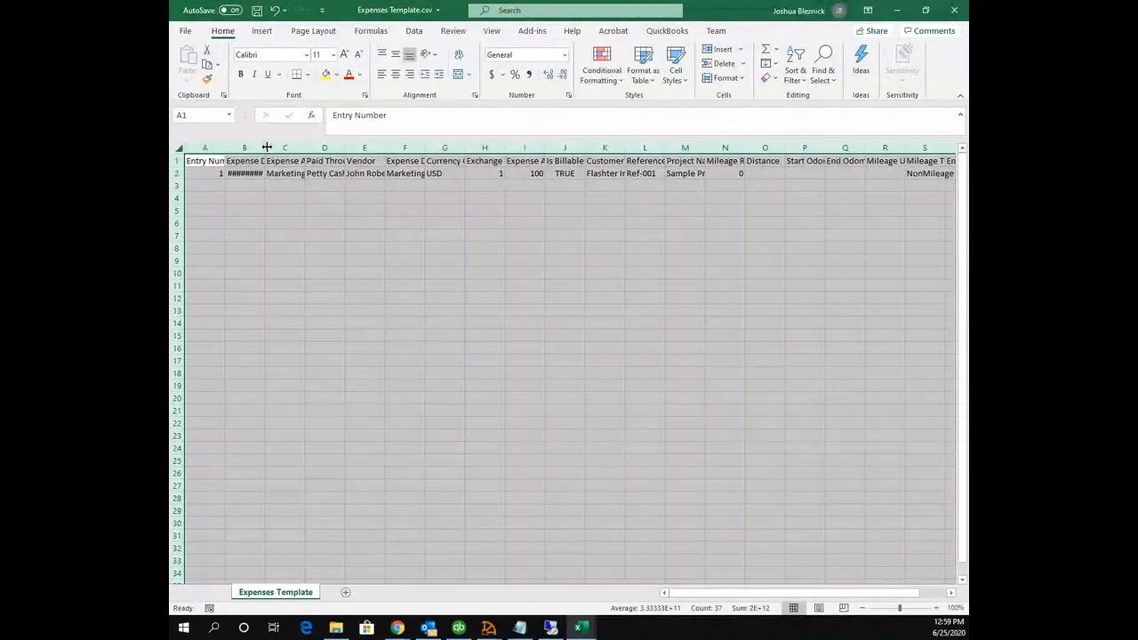
pyautogui.doubleClick(264, 148)
pyautogui.click(269, 174)
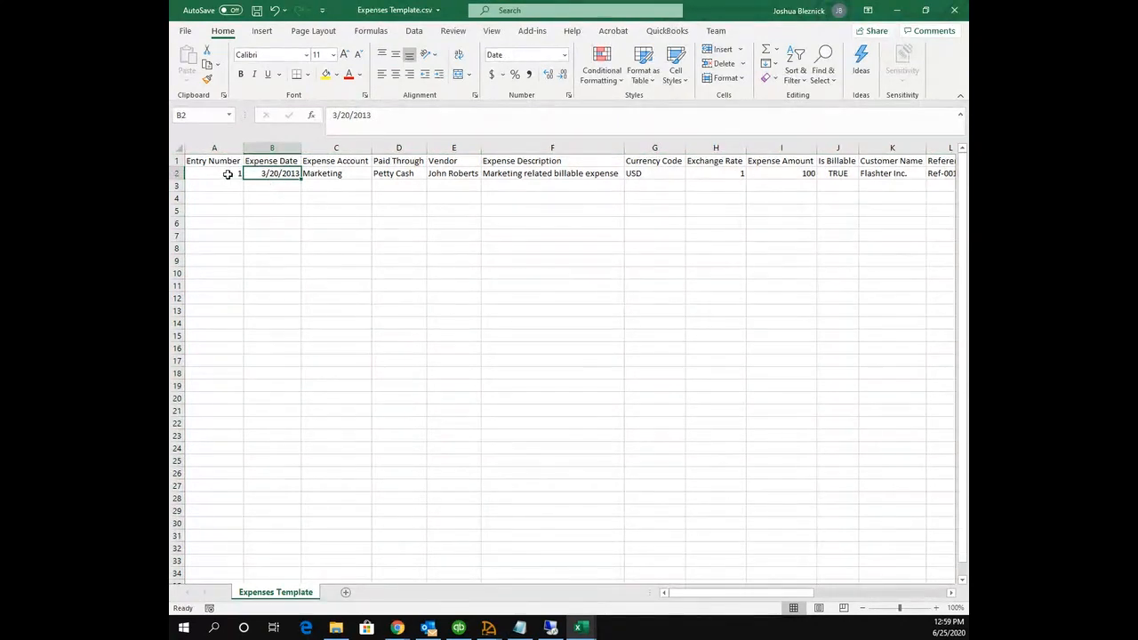
# Step: Examine the template's sample expense row from Expense Account through Vendor, Expense Description and Expense Amount to Customer Name
pyautogui.click(333, 173)
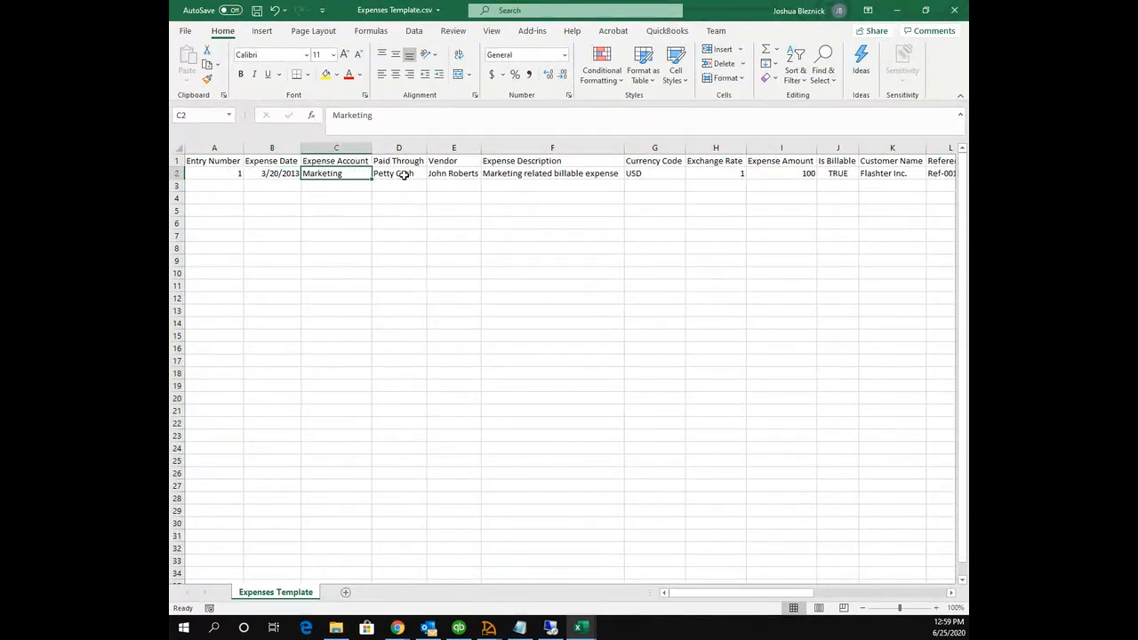
pyautogui.click(454, 174)
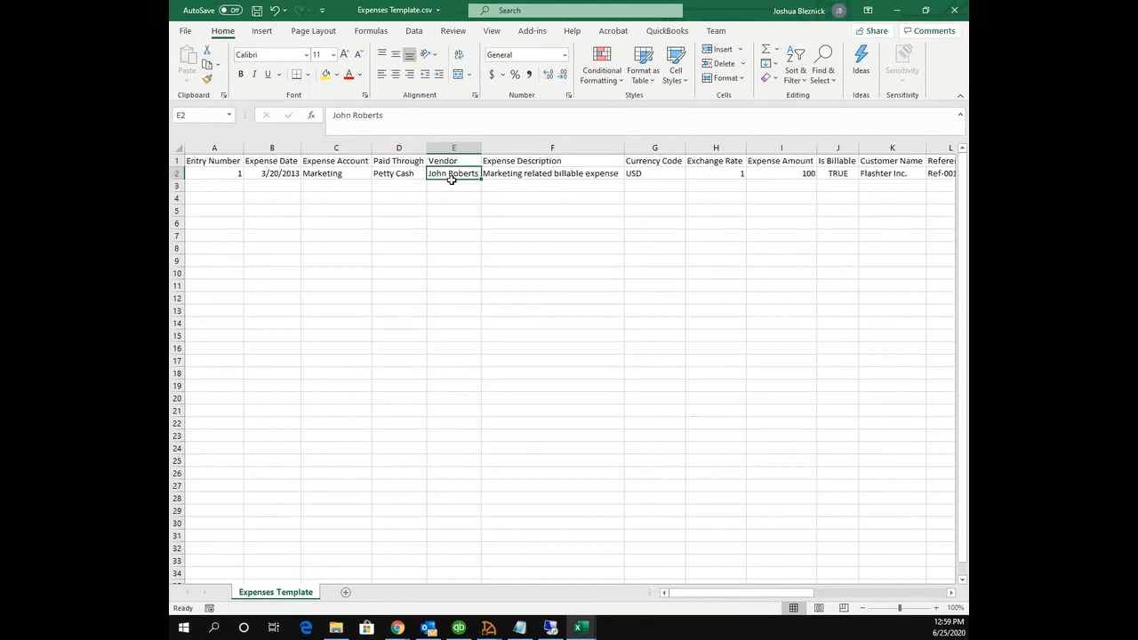
pyautogui.click(550, 177)
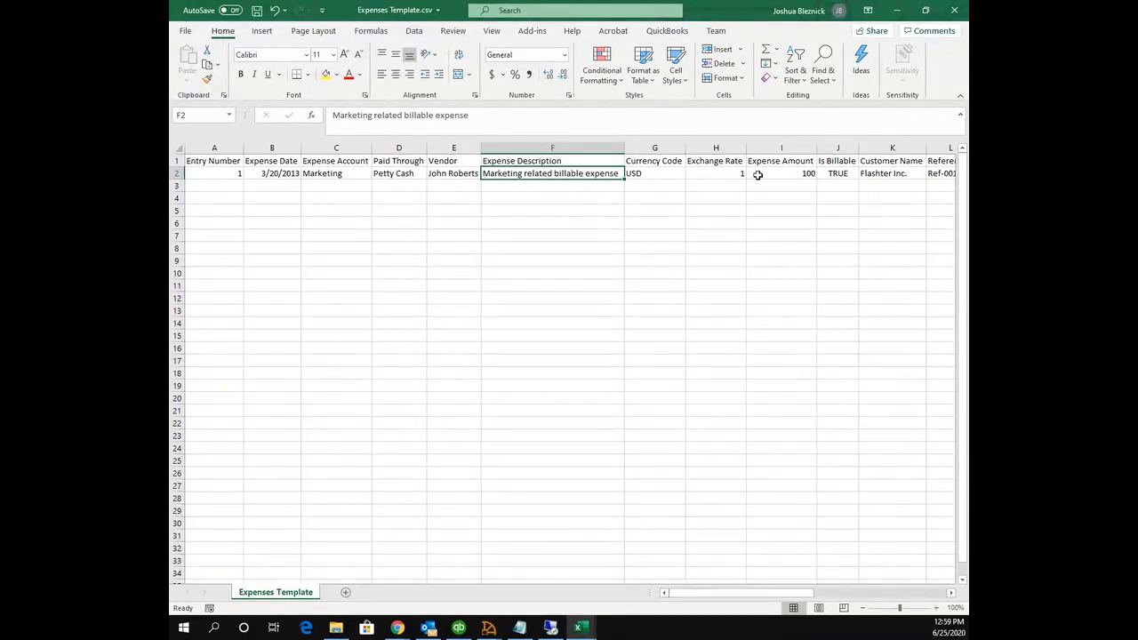
pyautogui.click(781, 172)
pyautogui.click(891, 172)
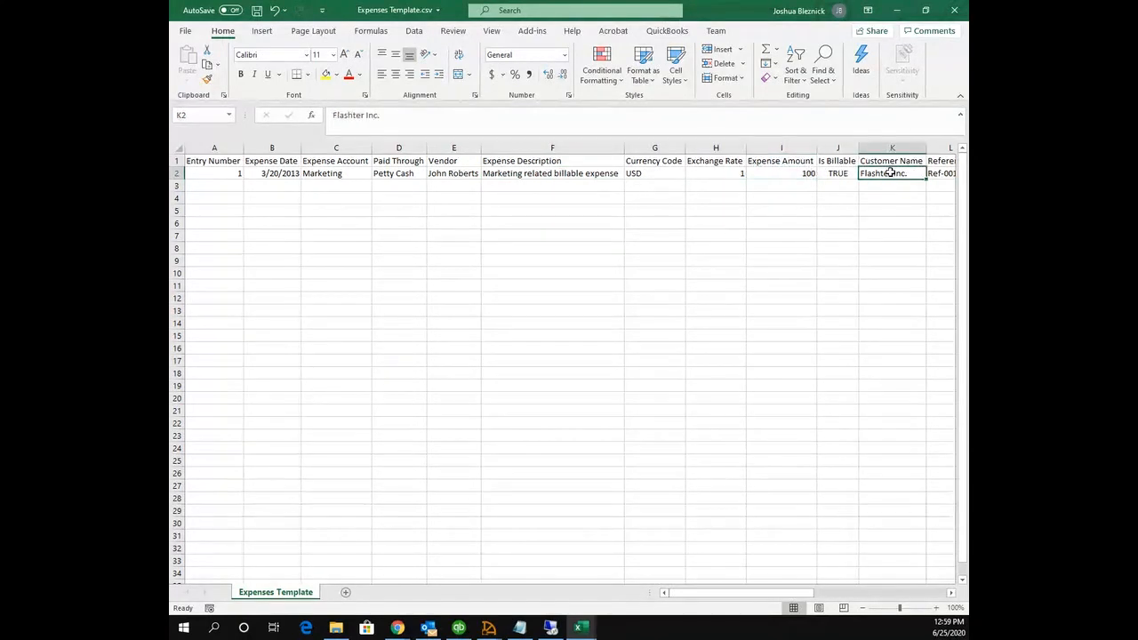
# Step: Examine the rest of the sample row, from Reference# and Project Name through the mileage fields to Expense Reference ID
pyautogui.press('Right')
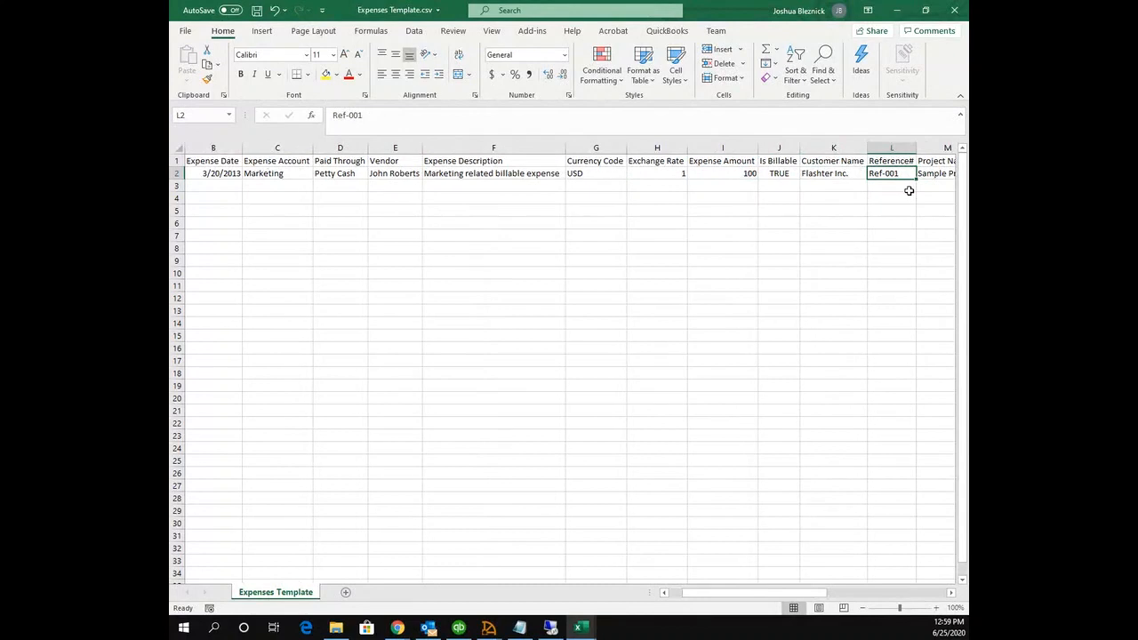
pyautogui.press('Right')
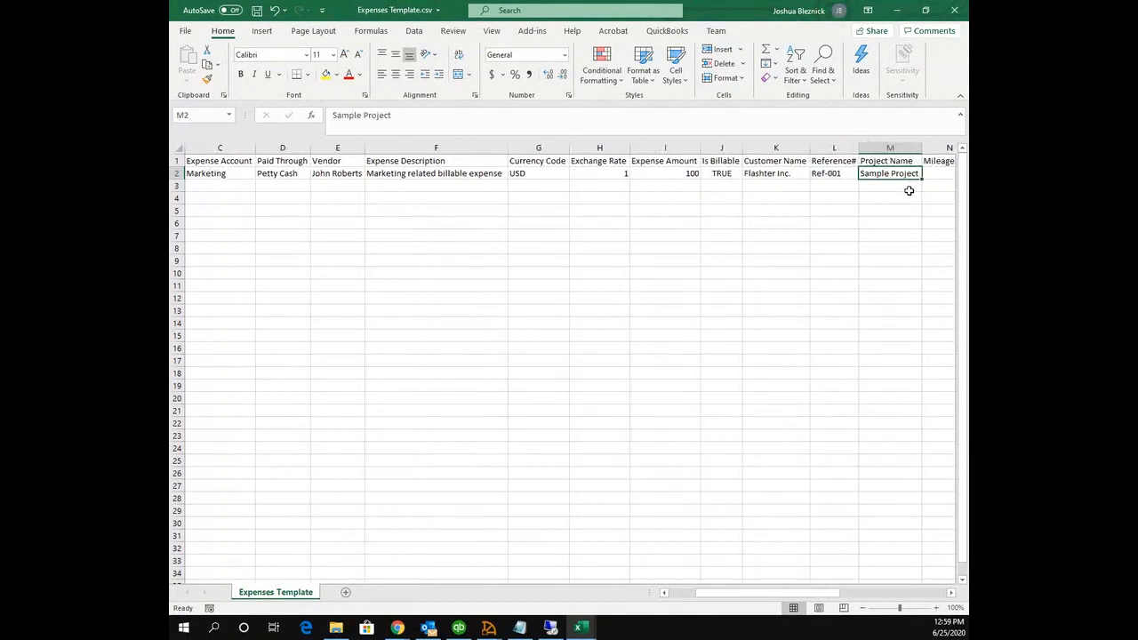
pyautogui.press('Right')
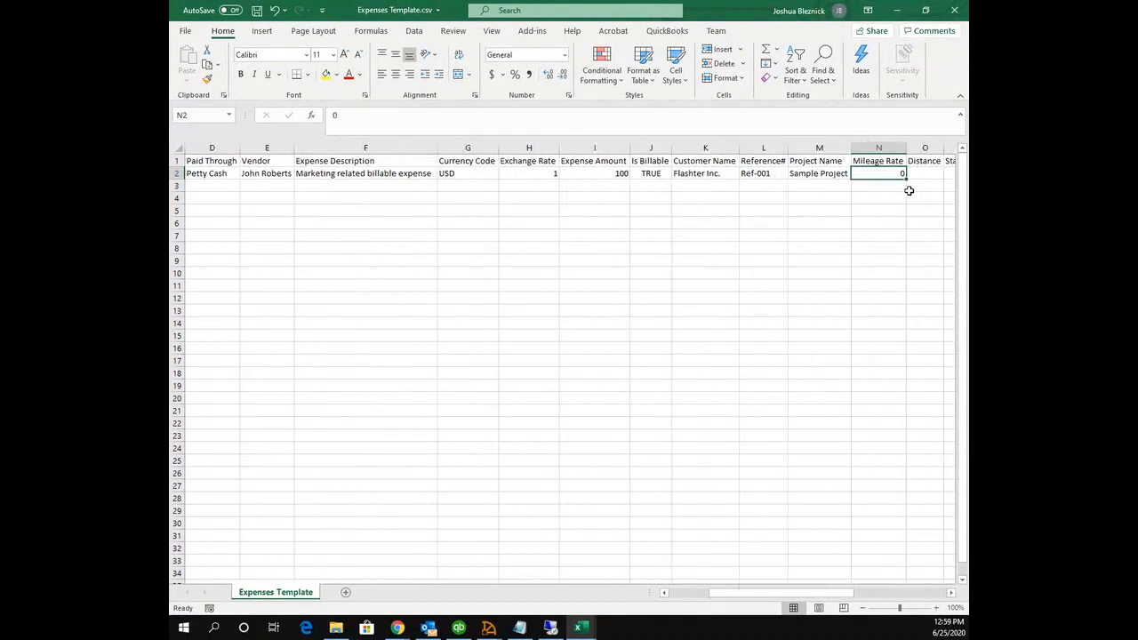
pyautogui.click(820, 173)
pyautogui.click(874, 178)
pyautogui.press('Right')
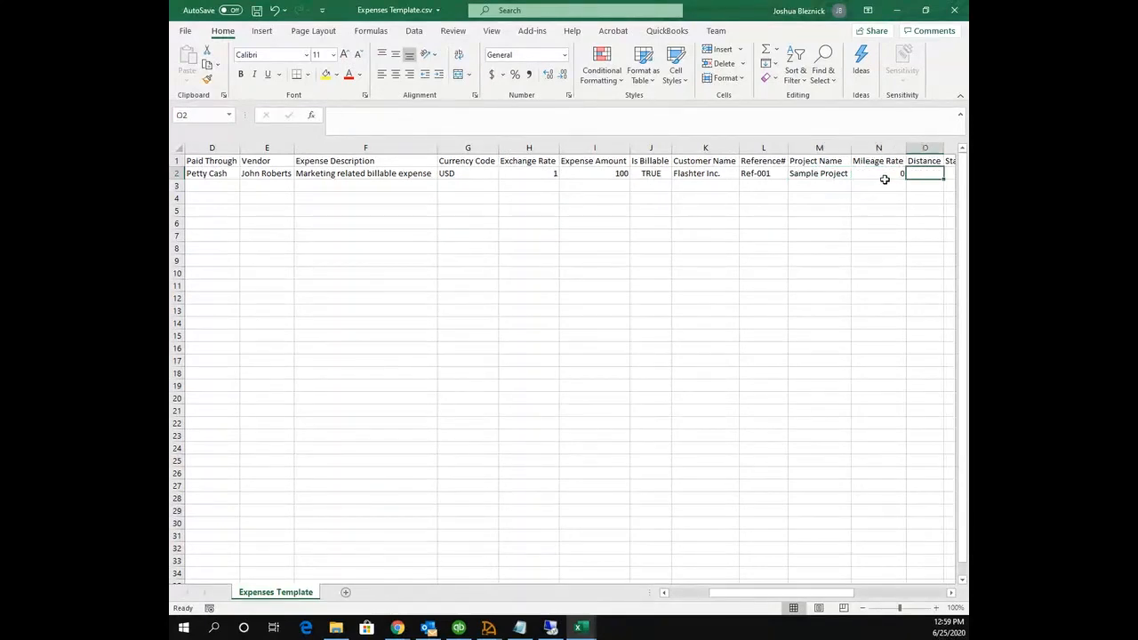
pyautogui.press('Right')
pyautogui.press('Right')
pyautogui.press('Right')
pyautogui.press('Right')
pyautogui.press('Right')
pyautogui.press('Right')
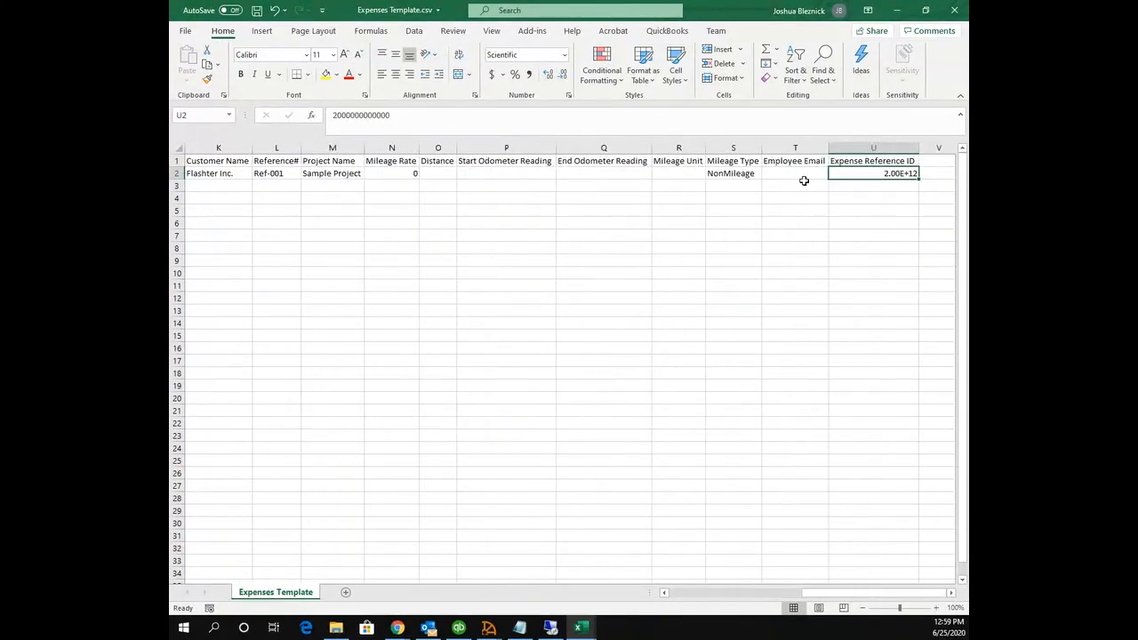
# Step: Put away the open Excel templates and return to the expenses import page in Zoho Books
pyautogui.click(900, 12)
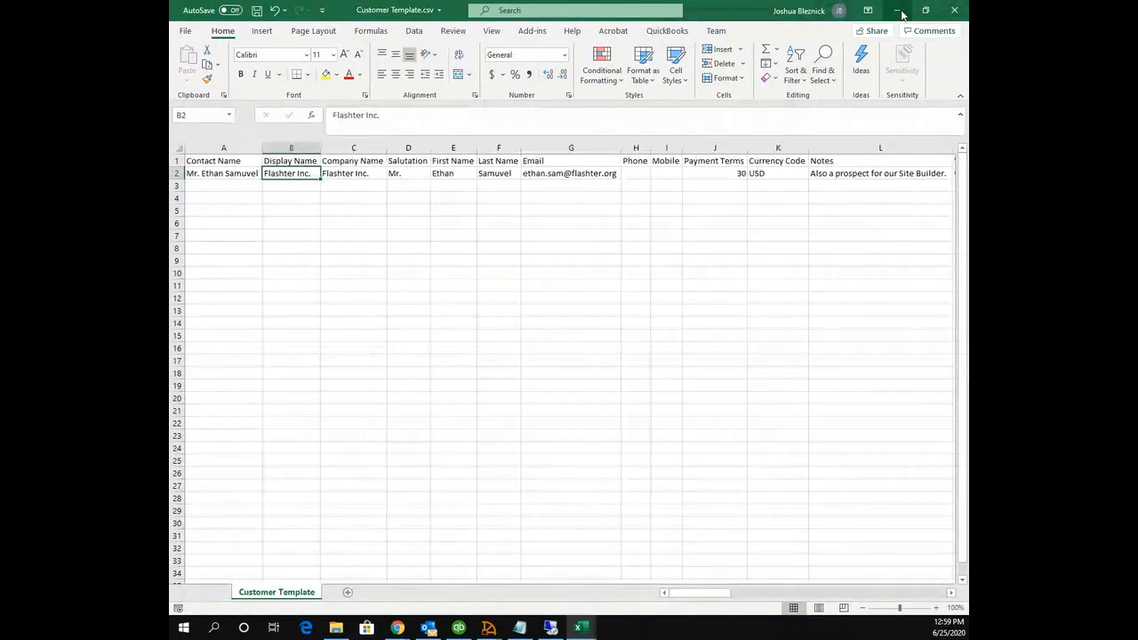
pyautogui.click(900, 12)
pyautogui.click(898, 11)
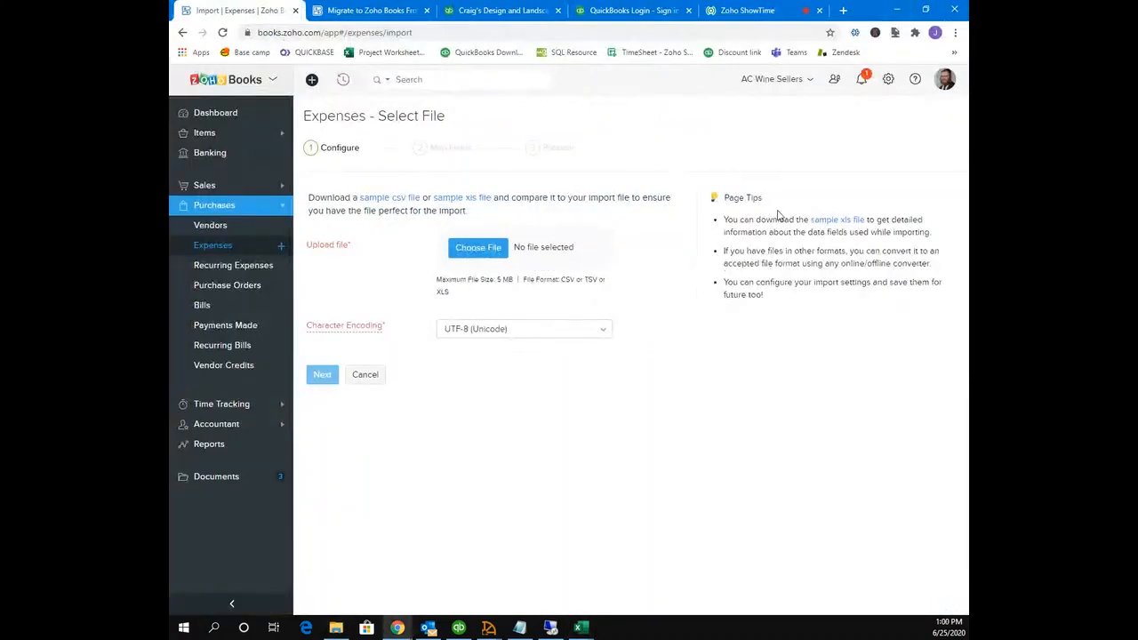
# Step: Choose Expenses Template.csv as the expenses import file and continue to the field mapping
pyautogui.click(504, 252)
pyautogui.click(519, 300)
pyautogui.click(477, 249)
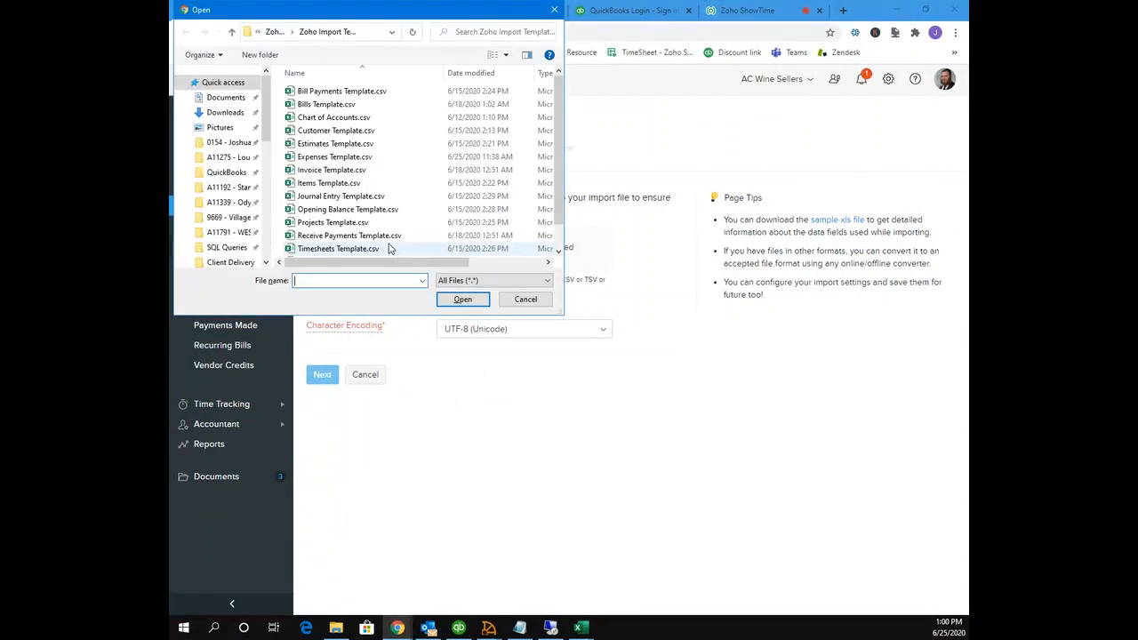
pyautogui.click(366, 157)
pyautogui.click(462, 299)
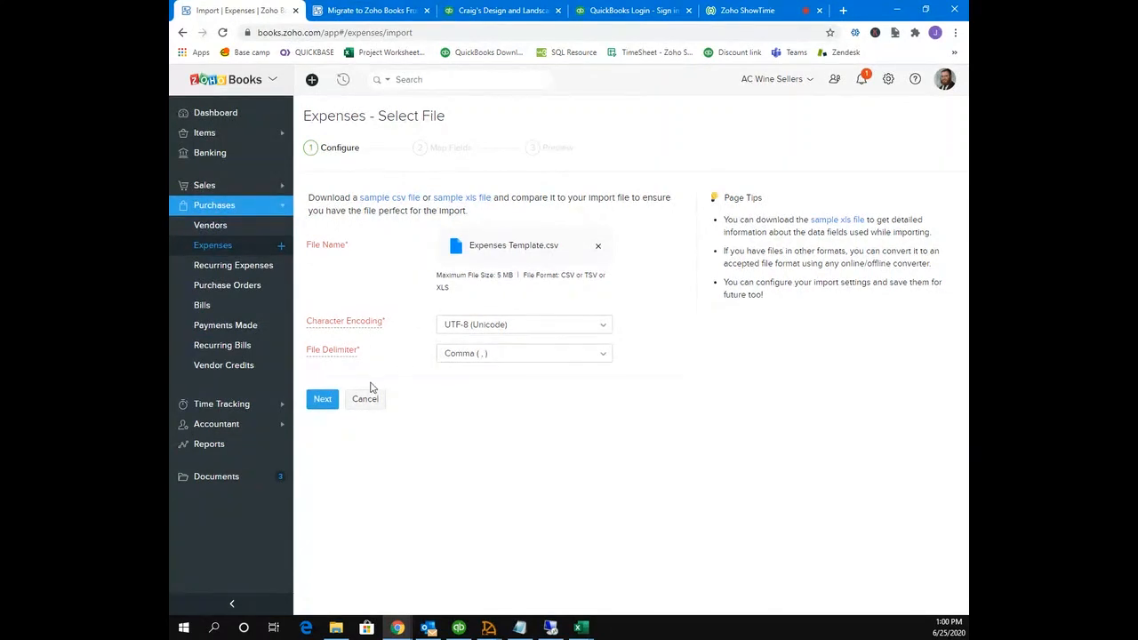
pyautogui.click(323, 403)
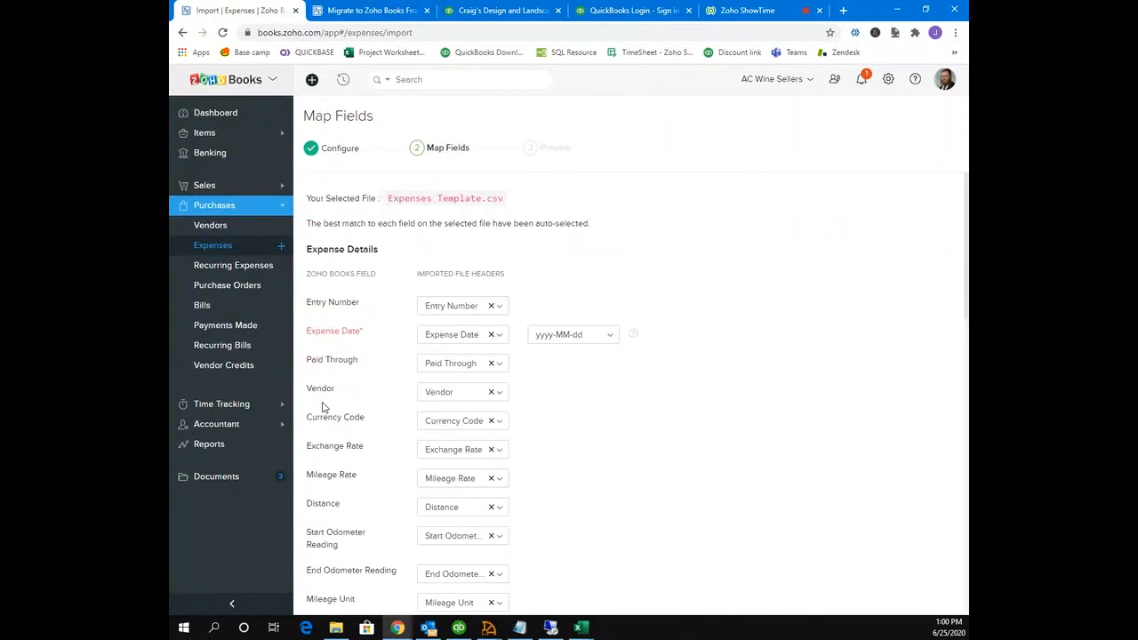
# Step: Review how the Zoho Books expense fields are mapped to the file headers, including required and unmapped fields, and continue to the preview
pyautogui.scroll(-1, 323, 406)
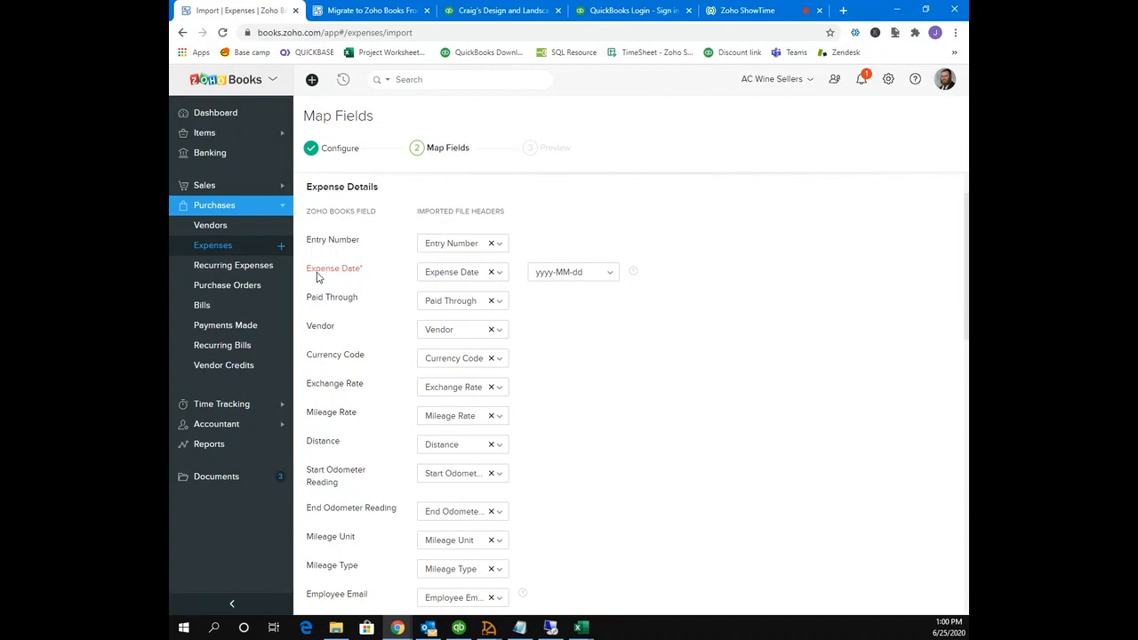
pyautogui.scroll(-1, 354, 273)
pyautogui.scroll(1, 347, 273)
pyautogui.scroll(1, 362, 270)
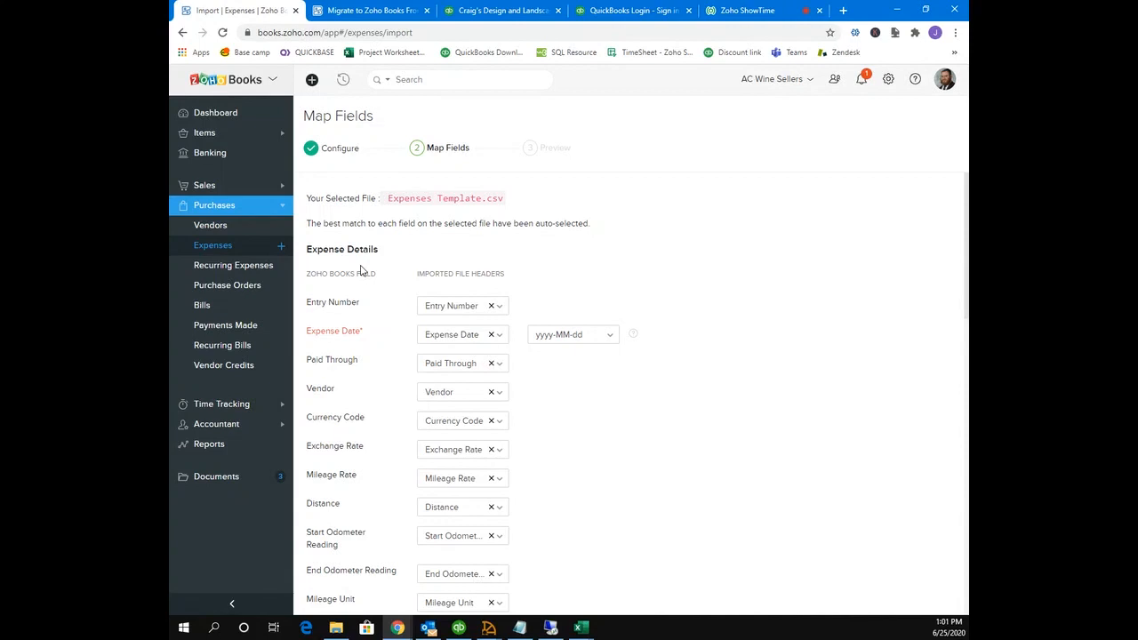
pyautogui.scroll(-3, 384, 338)
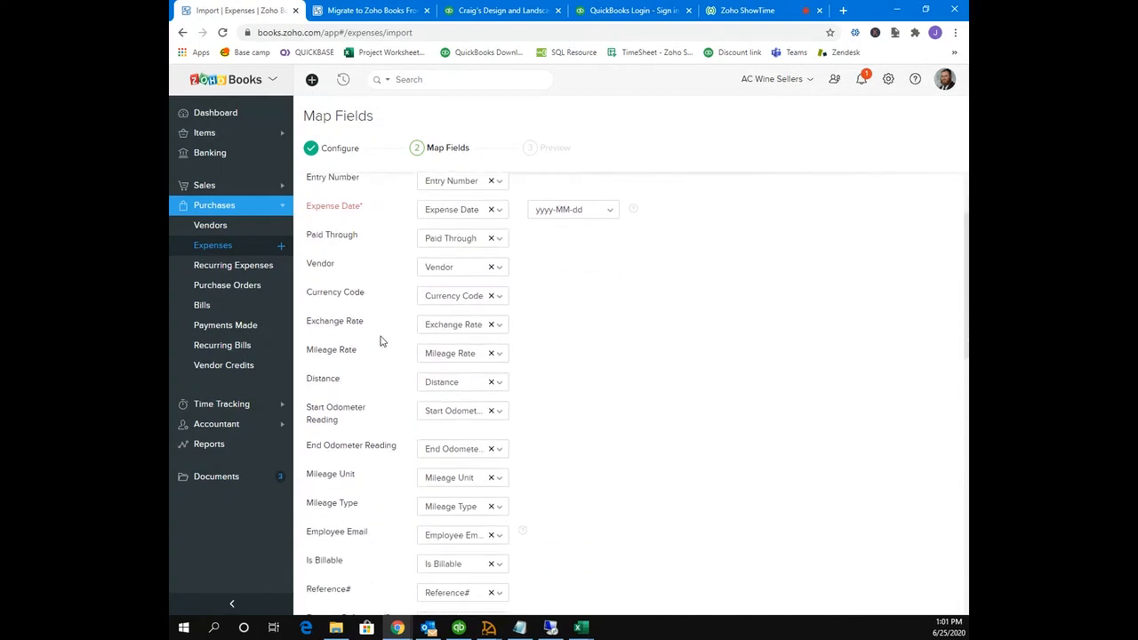
pyautogui.scroll(-3, 382, 341)
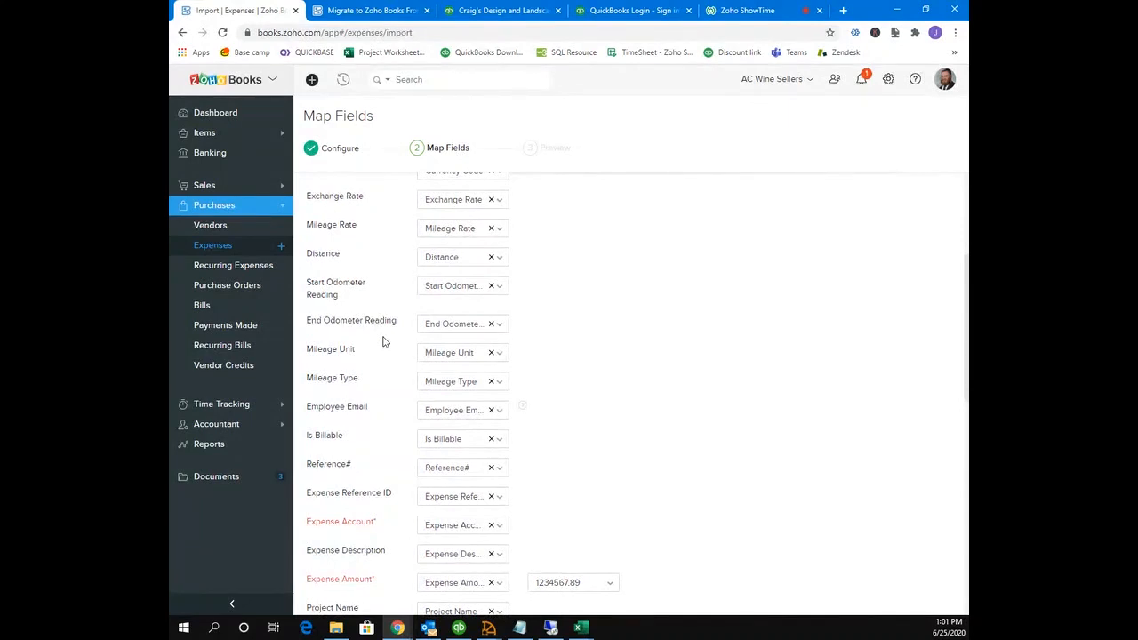
pyautogui.scroll(-3, 384, 342)
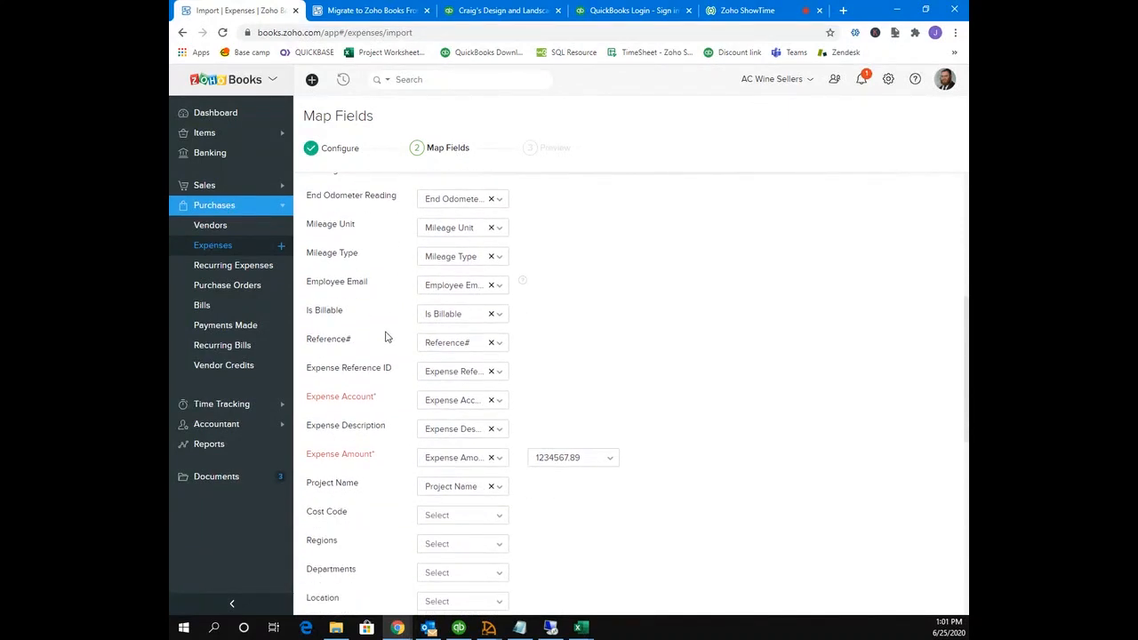
pyautogui.scroll(9, 387, 336)
pyautogui.scroll(-20, 374, 460)
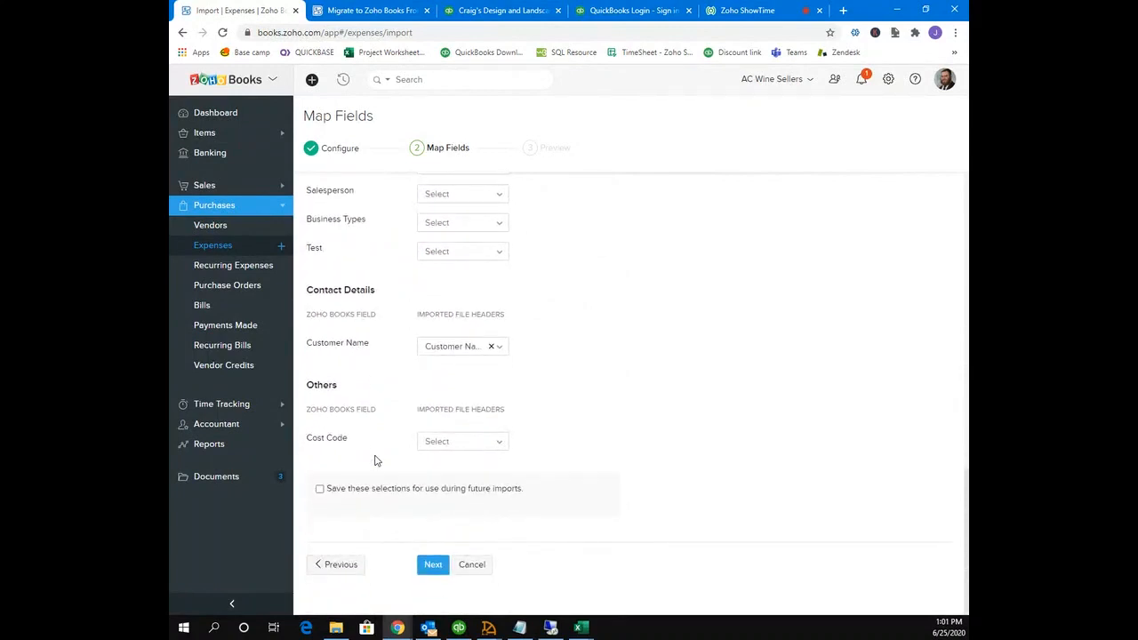
pyautogui.scroll(1, 385, 439)
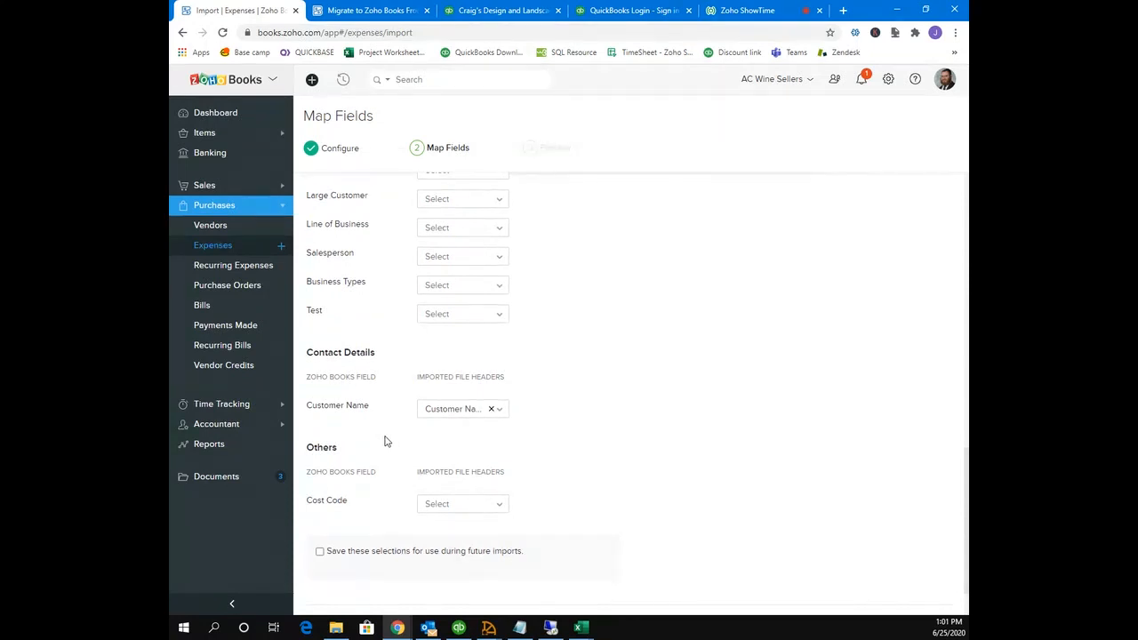
pyautogui.scroll(3, 385, 441)
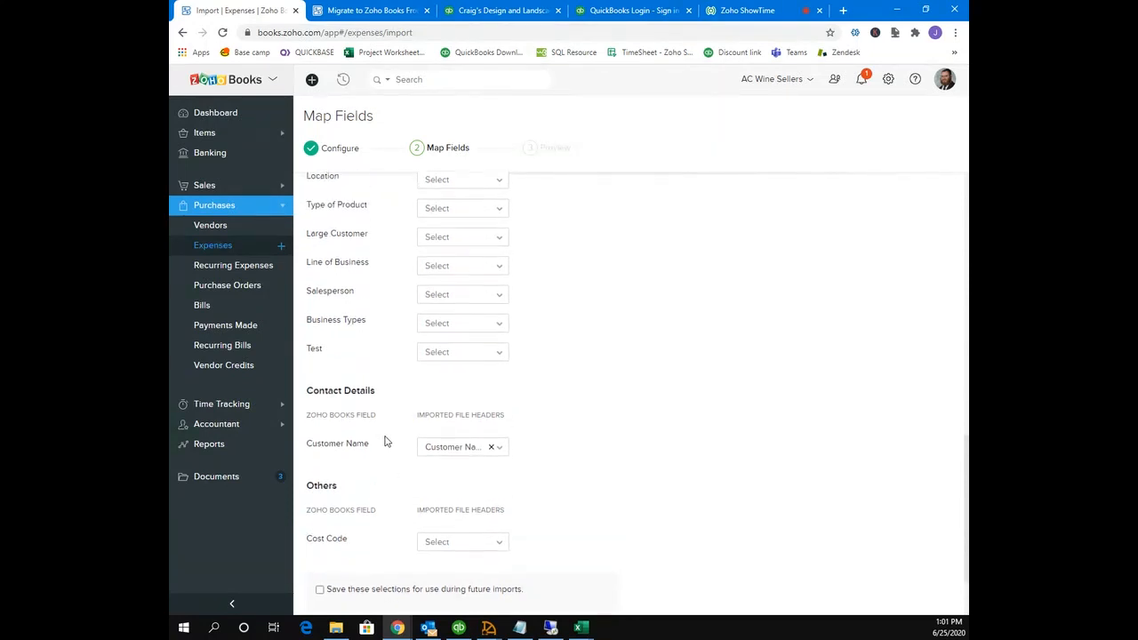
pyautogui.scroll(4, 384, 441)
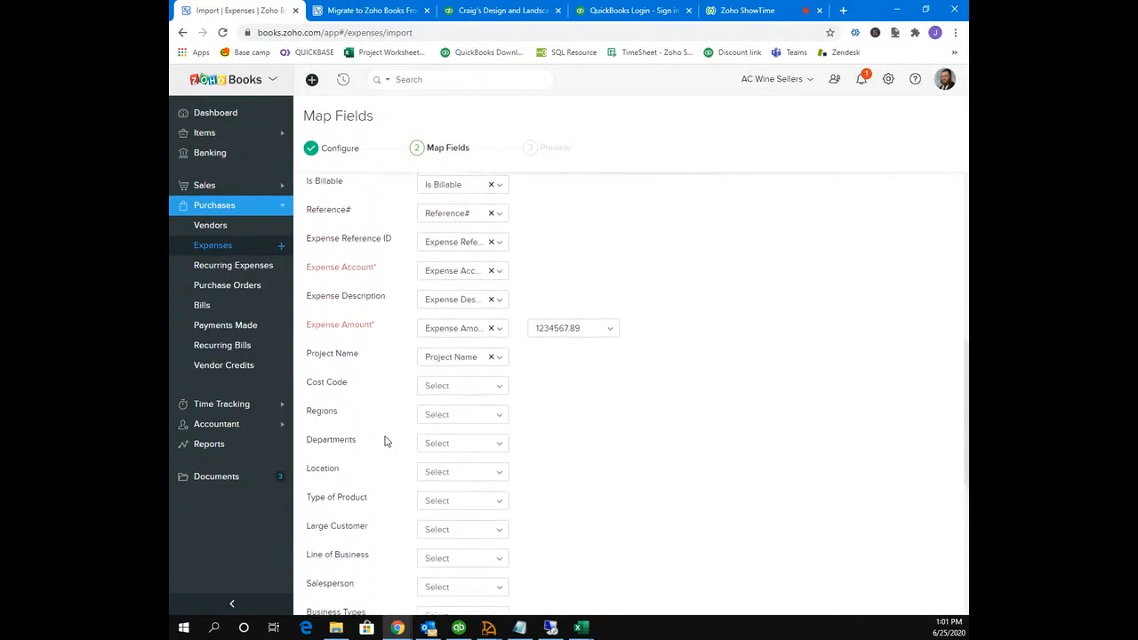
pyautogui.scroll(-1, 385, 441)
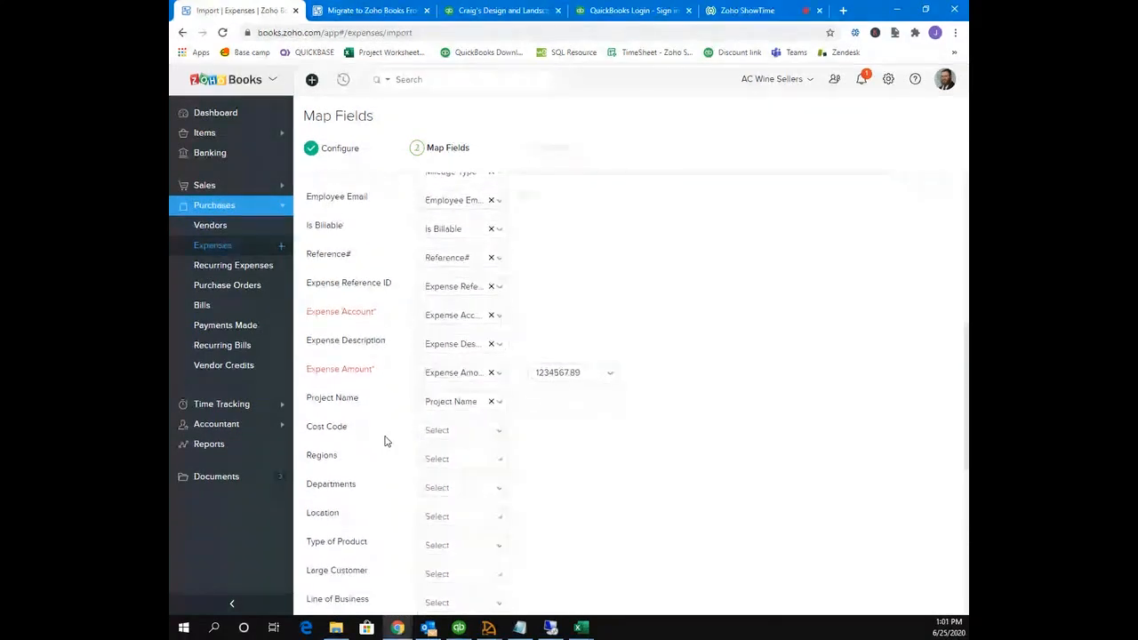
pyautogui.scroll(-5, 385, 441)
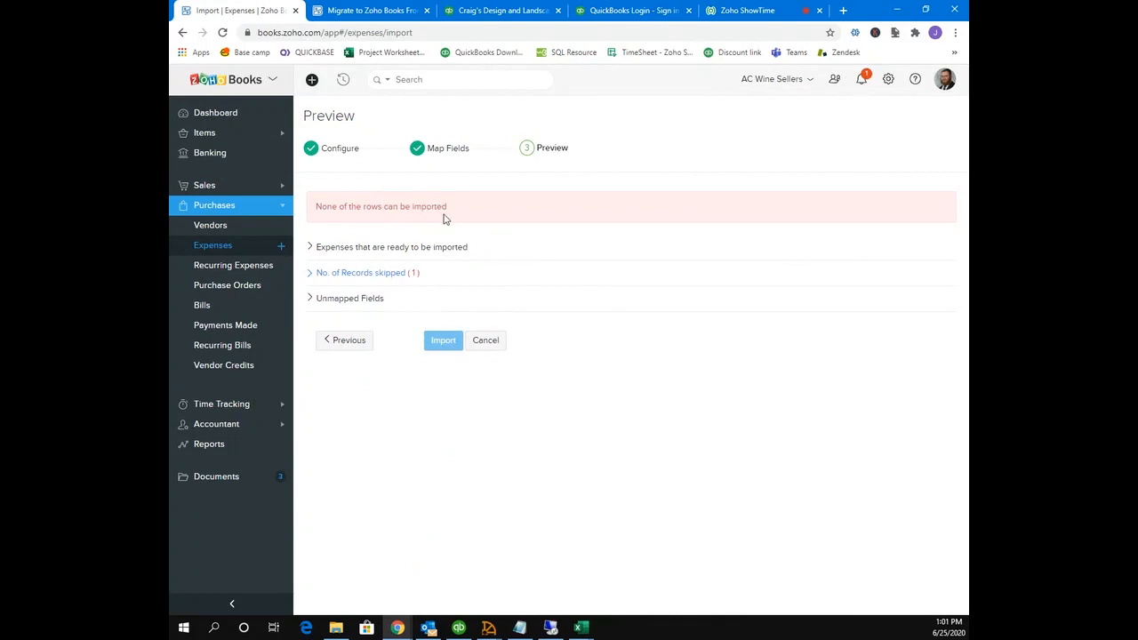
# Step: Expand the skipped records in the import preview to read the reason, and cancel the expenses import
pyautogui.click(396, 275)
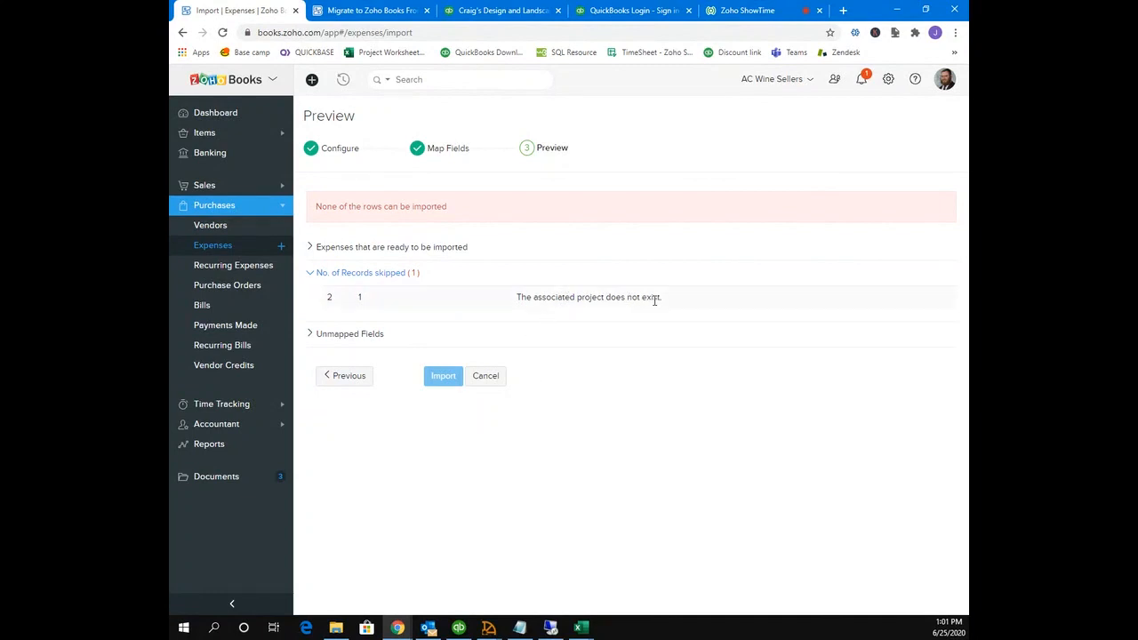
pyautogui.tripleClick(542, 297)
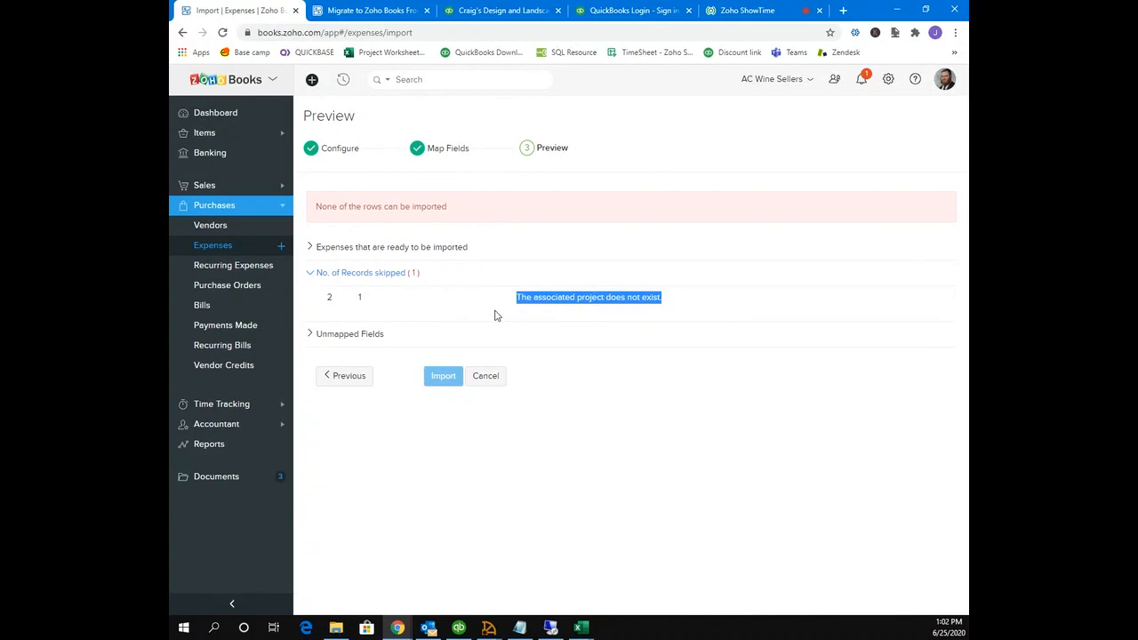
pyautogui.click(485, 377)
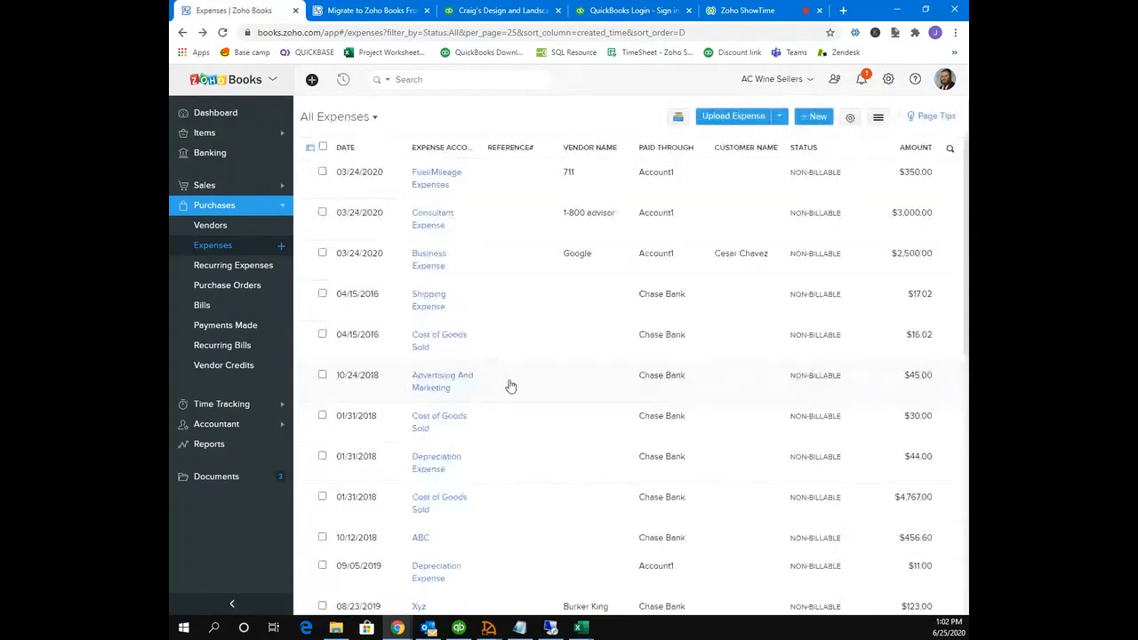
# Step: Start a new expenses import from the All Expenses list and choose Expenses Template.csv as the file
pyautogui.click(877, 117)
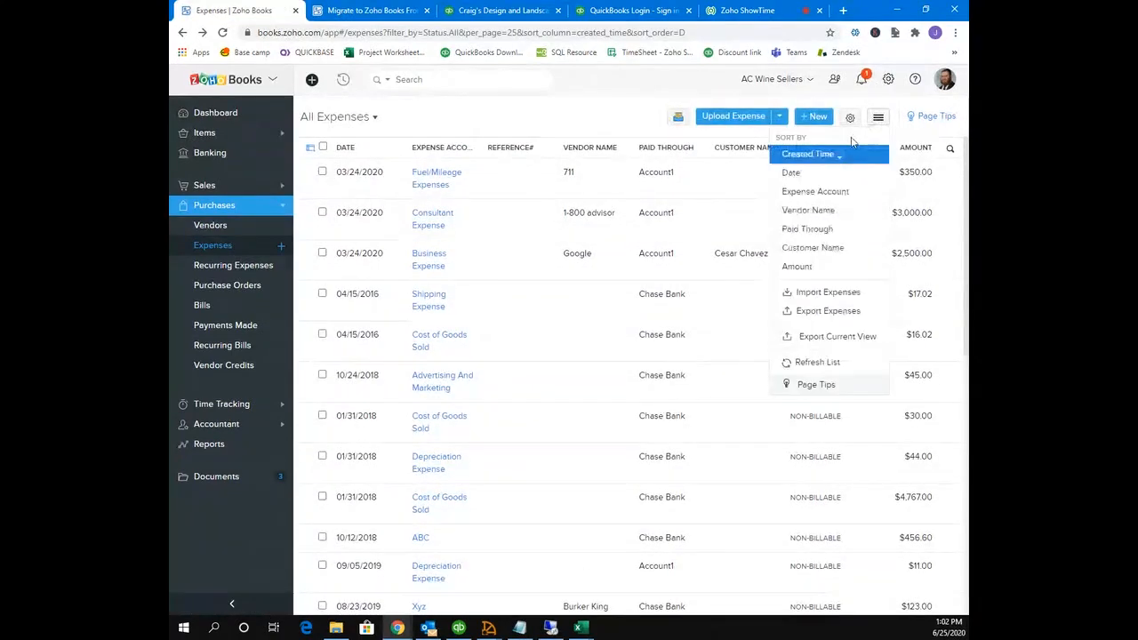
pyautogui.click(836, 293)
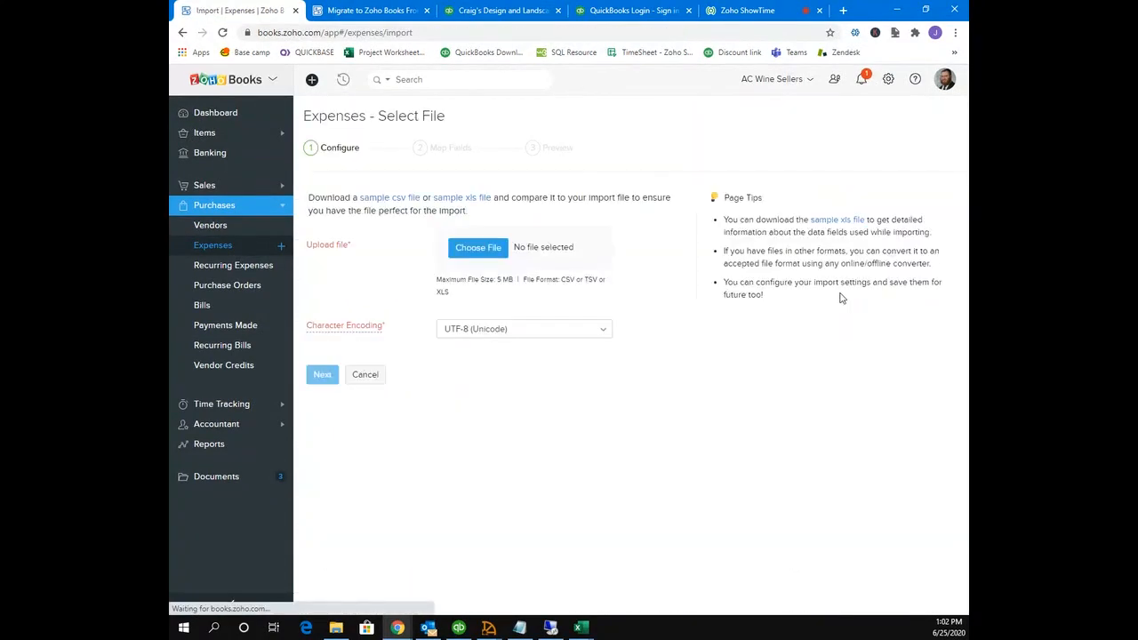
pyautogui.click(469, 257)
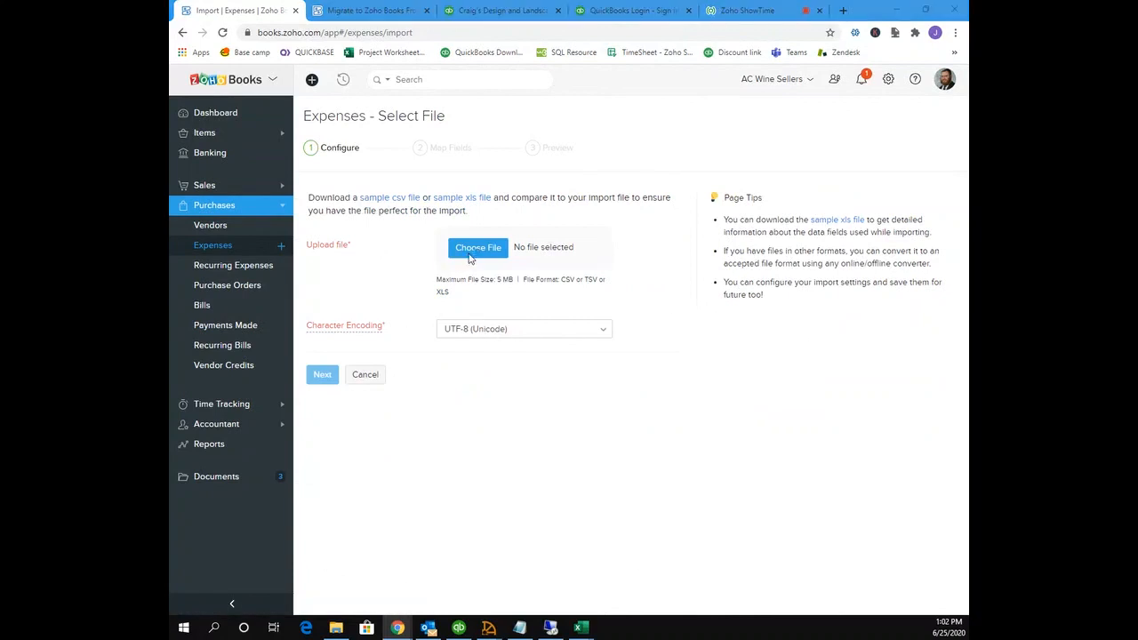
pyautogui.click(375, 159)
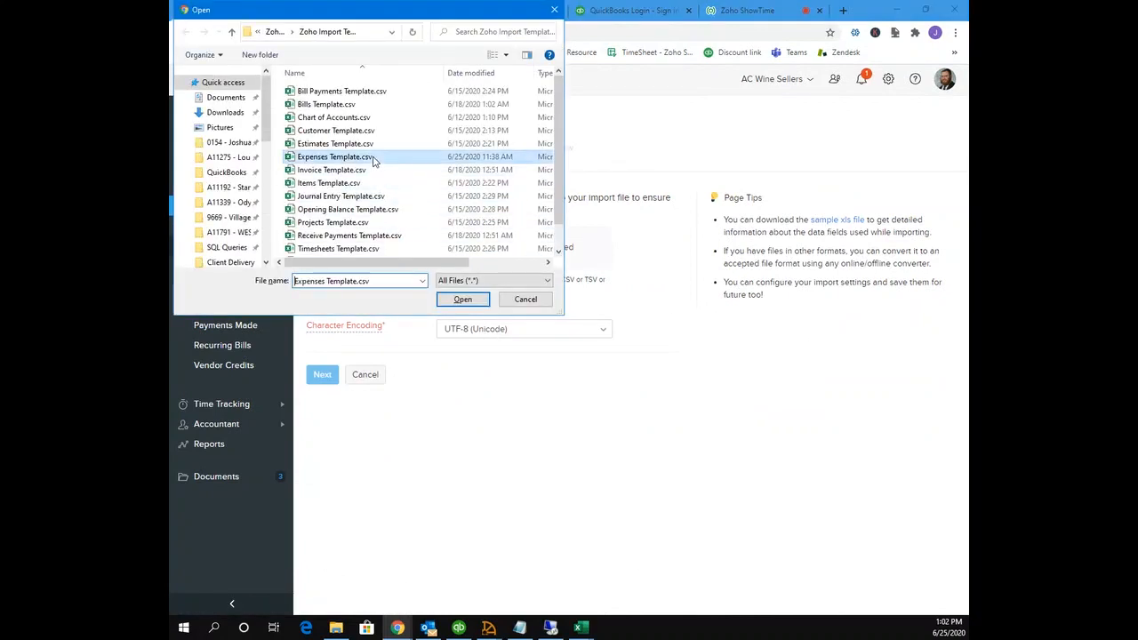
pyautogui.click(466, 299)
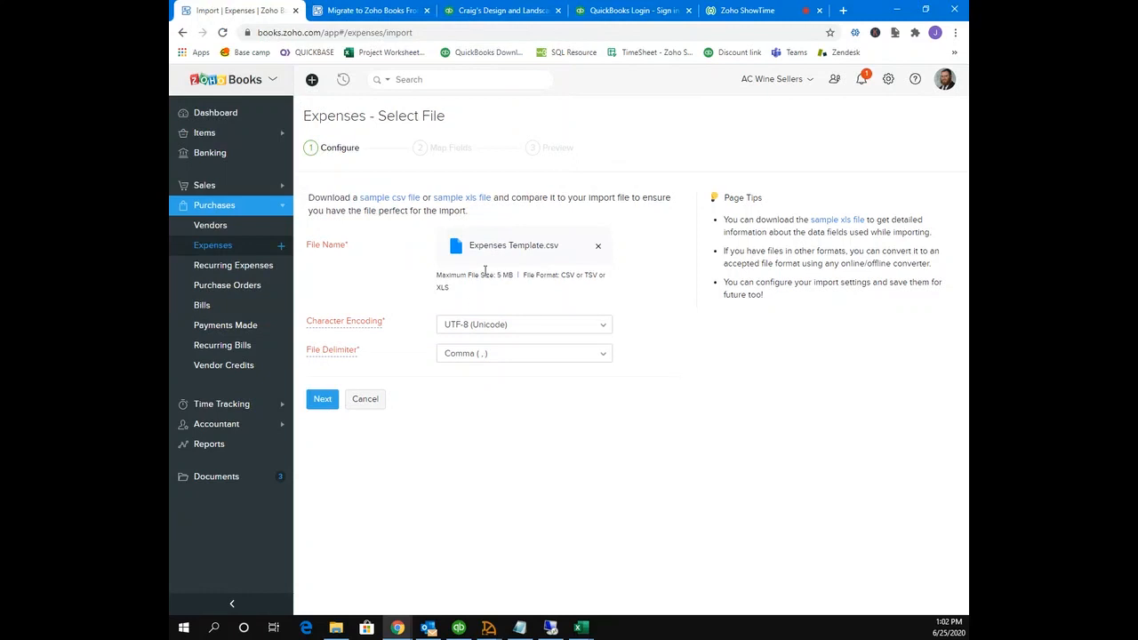
# Step: Continue to the field mapping of the expenses import and clear the file header mapped to Project Name
pyautogui.click(327, 402)
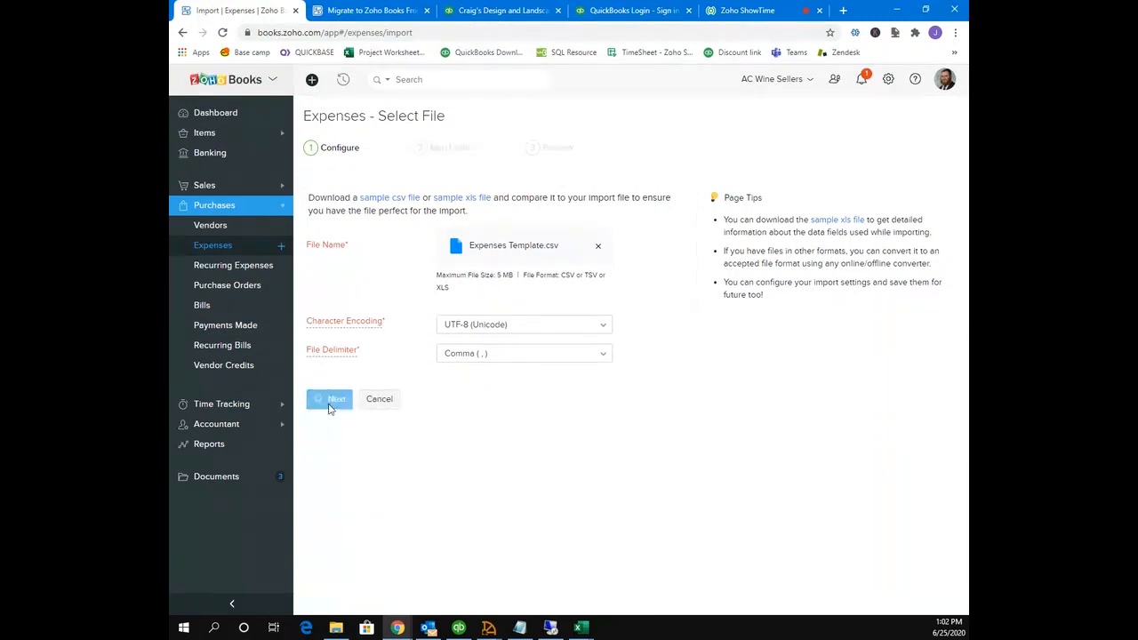
pyautogui.scroll(-1, 412, 389)
pyautogui.scroll(-3, 412, 389)
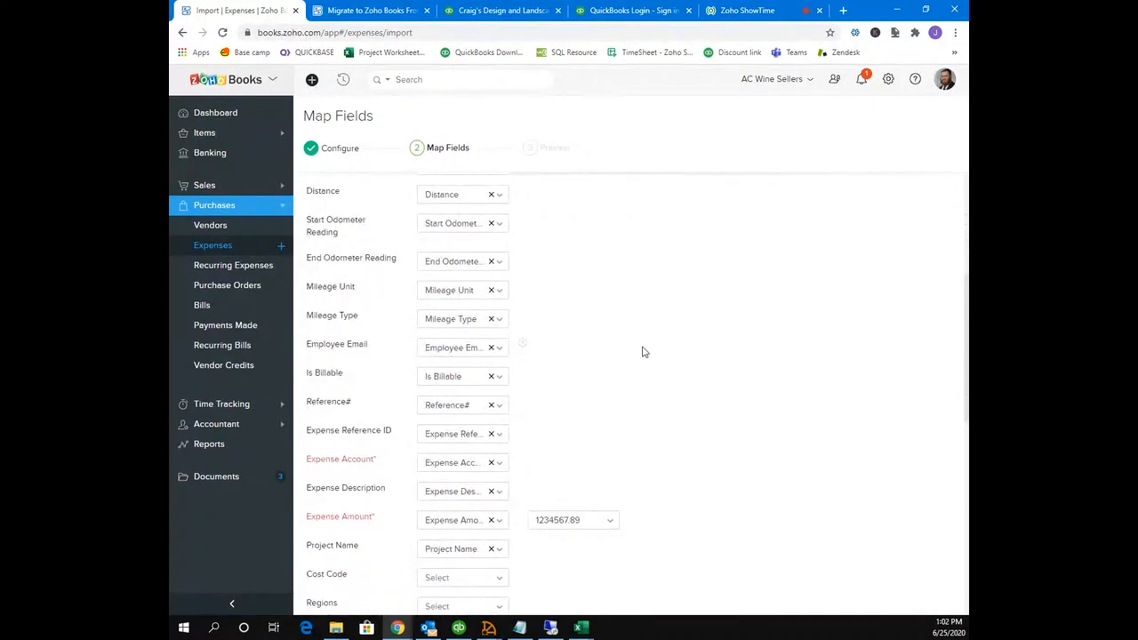
pyautogui.scroll(-1, 655, 346)
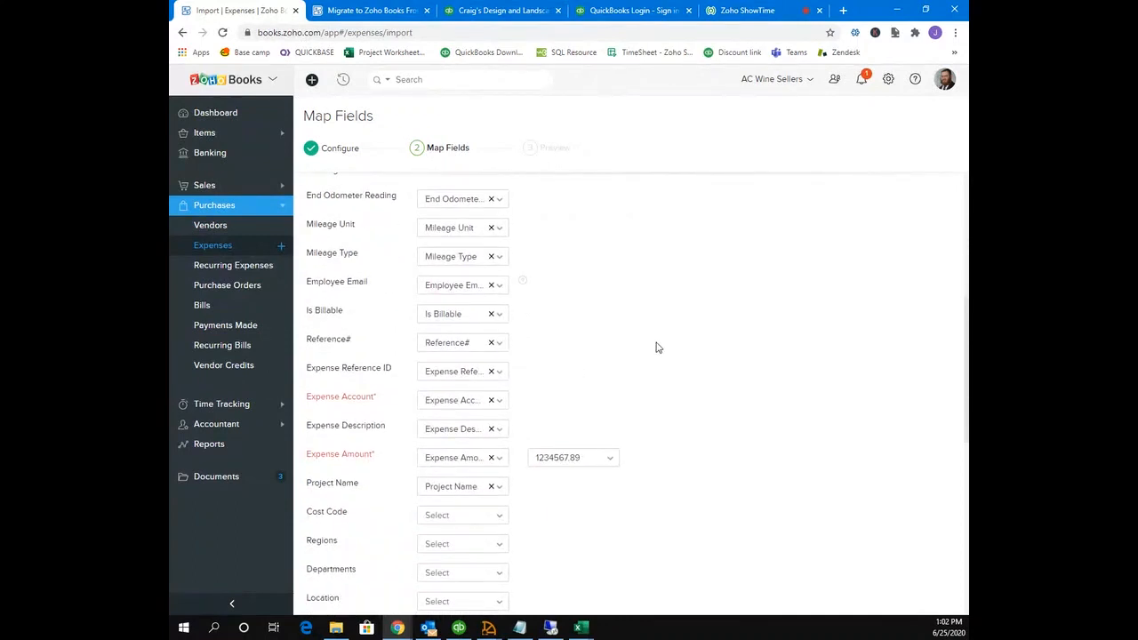
pyautogui.click(486, 489)
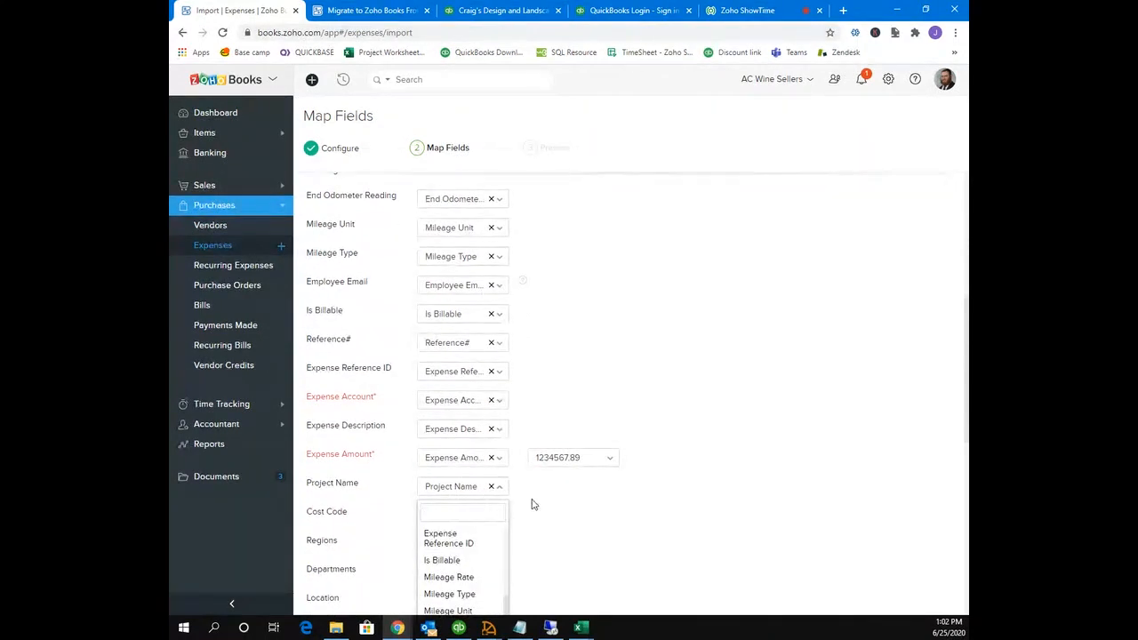
pyautogui.click(491, 490)
pyautogui.click(493, 489)
pyautogui.click(496, 492)
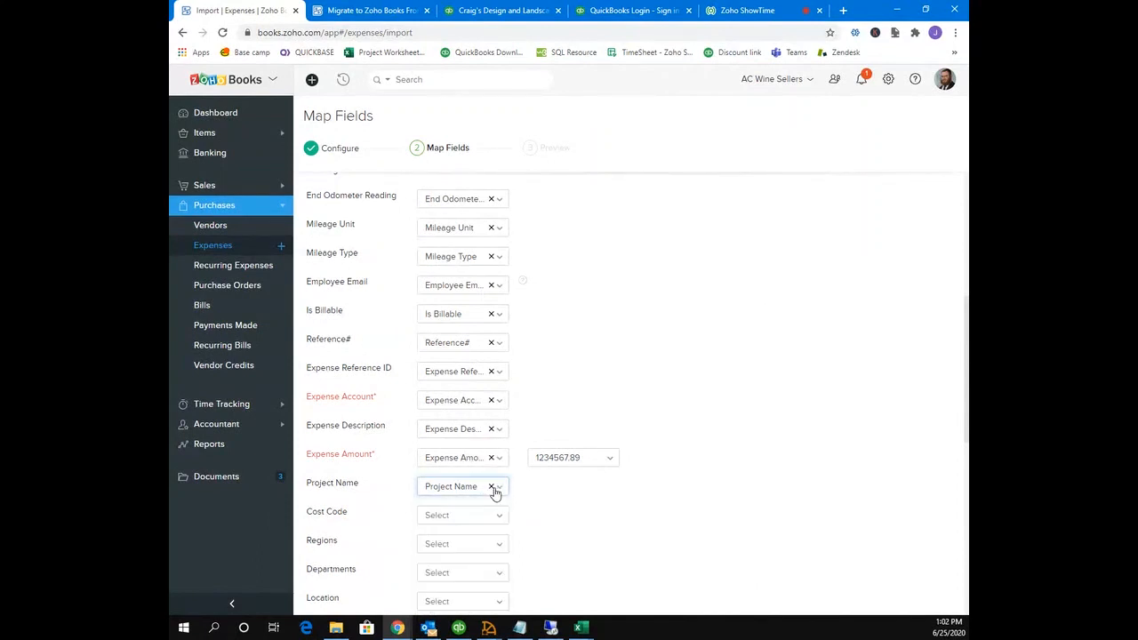
pyautogui.click(493, 489)
# Step: Preview the expenses import to read why the record is skipped, and return to the field mapping
pyautogui.scroll(-1, 534, 488)
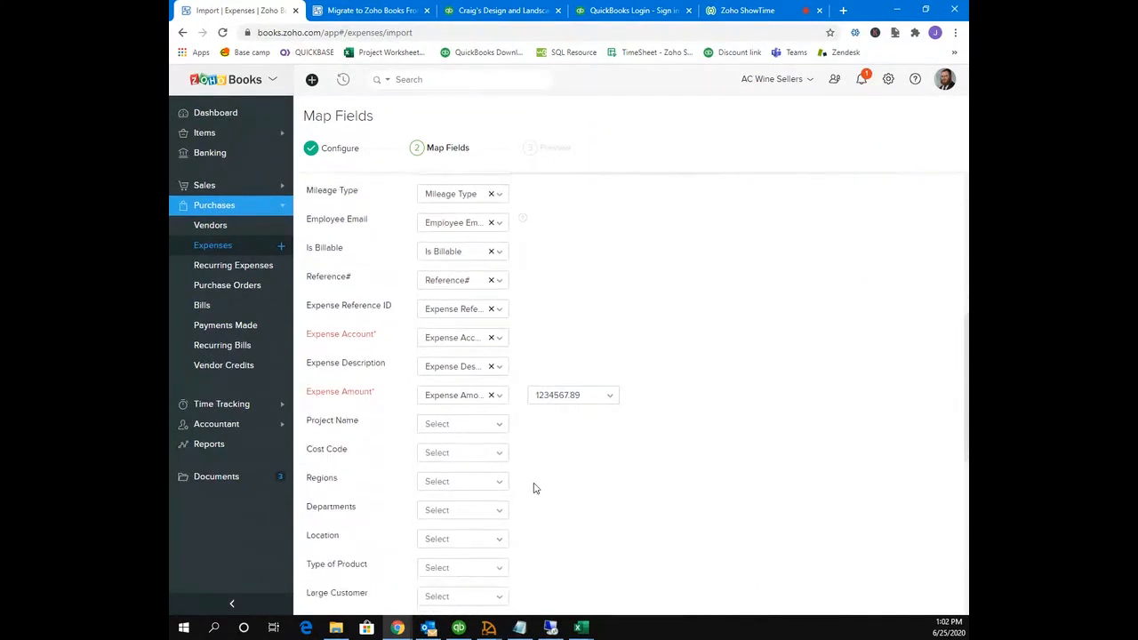
pyautogui.scroll(-4, 533, 488)
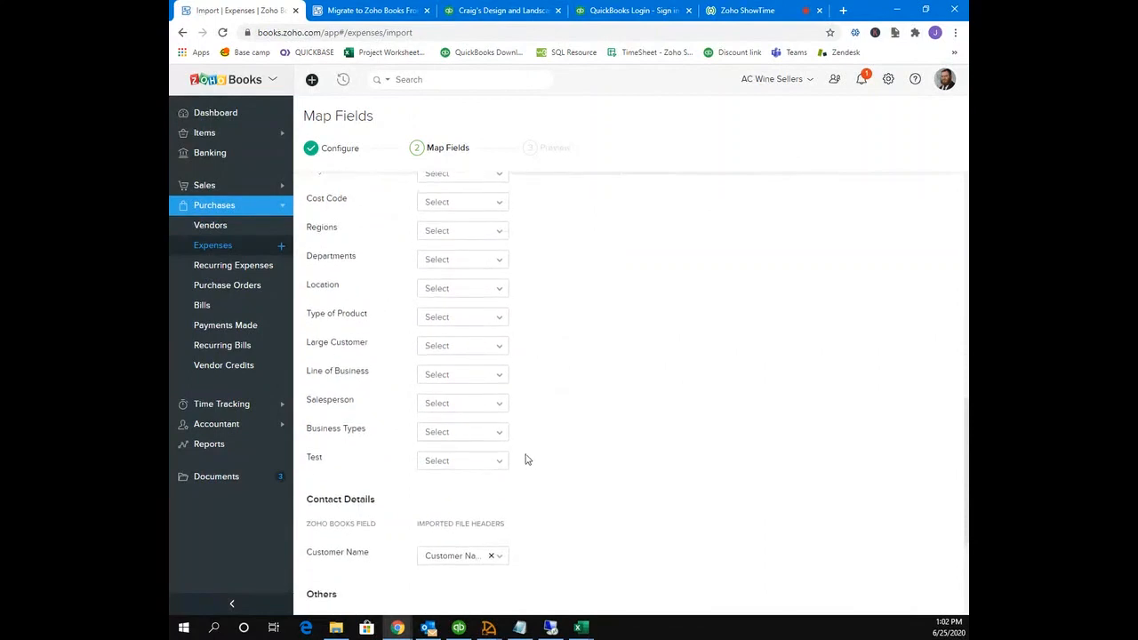
pyautogui.scroll(-3, 524, 460)
pyautogui.click(434, 565)
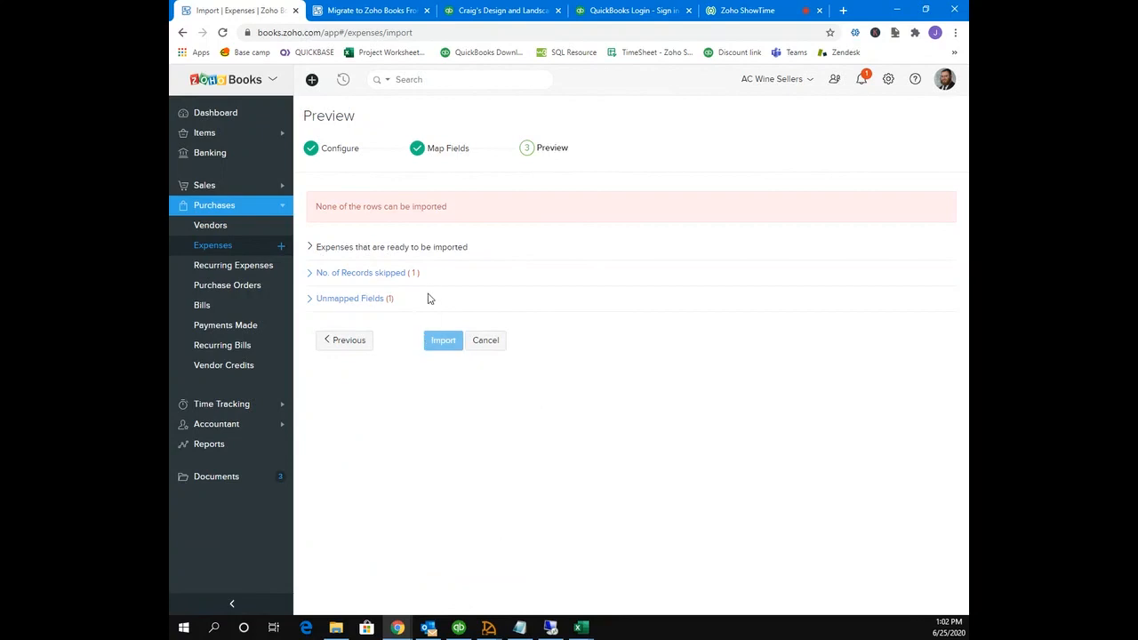
pyautogui.click(410, 273)
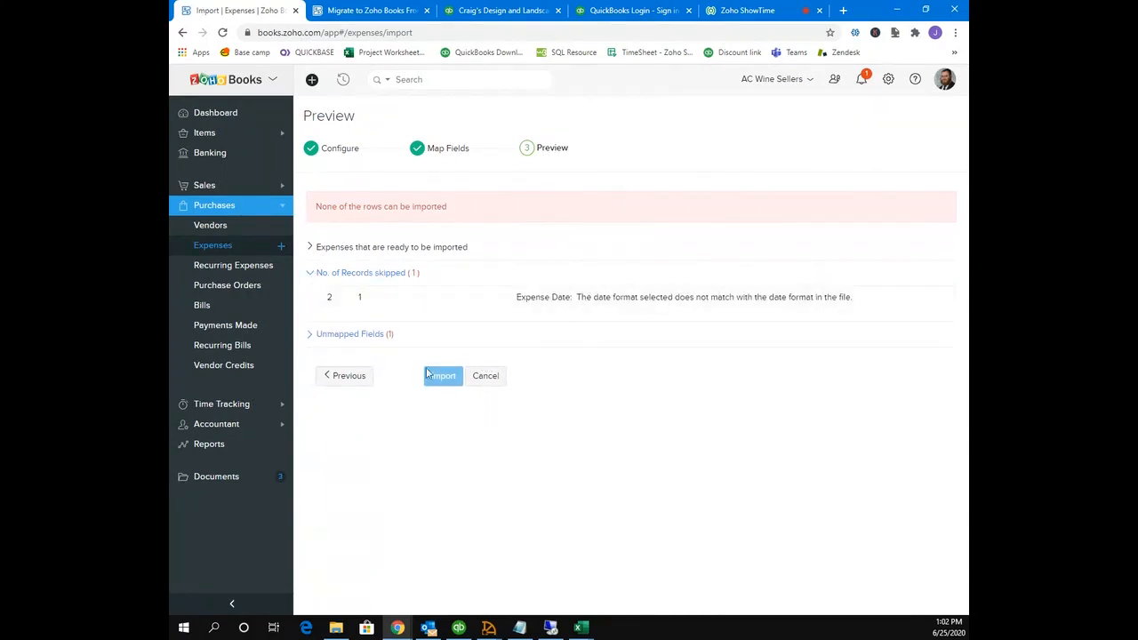
pyautogui.click(357, 377)
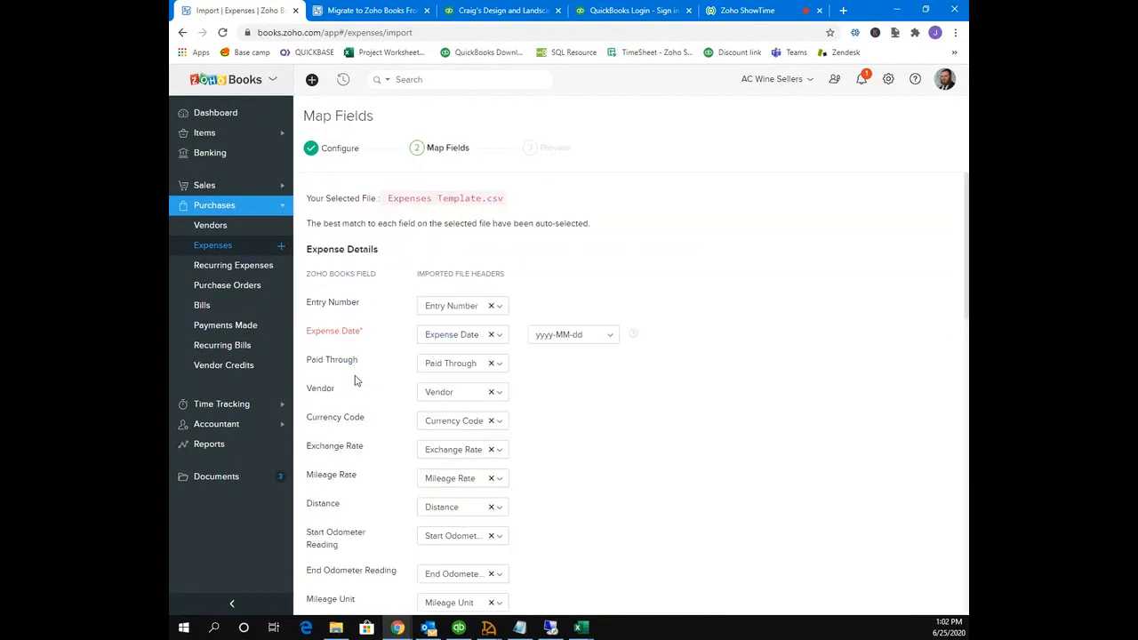
# Step: Set the date format of the Expense Date field to MM/dd/yyyy
pyautogui.click(608, 335)
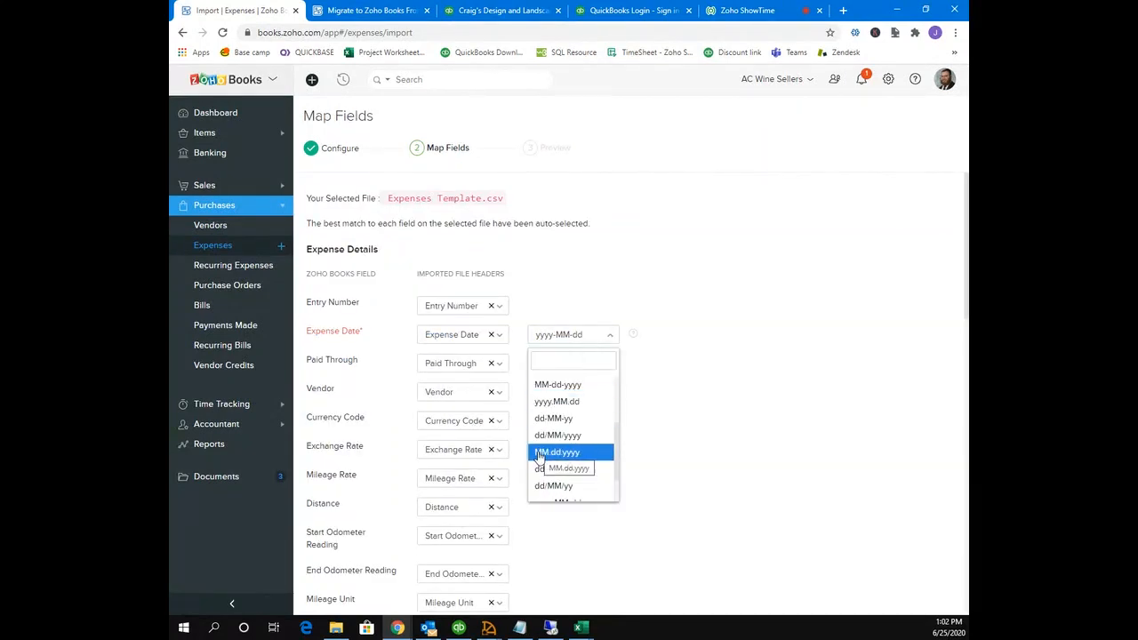
pyautogui.scroll(2, 560, 425)
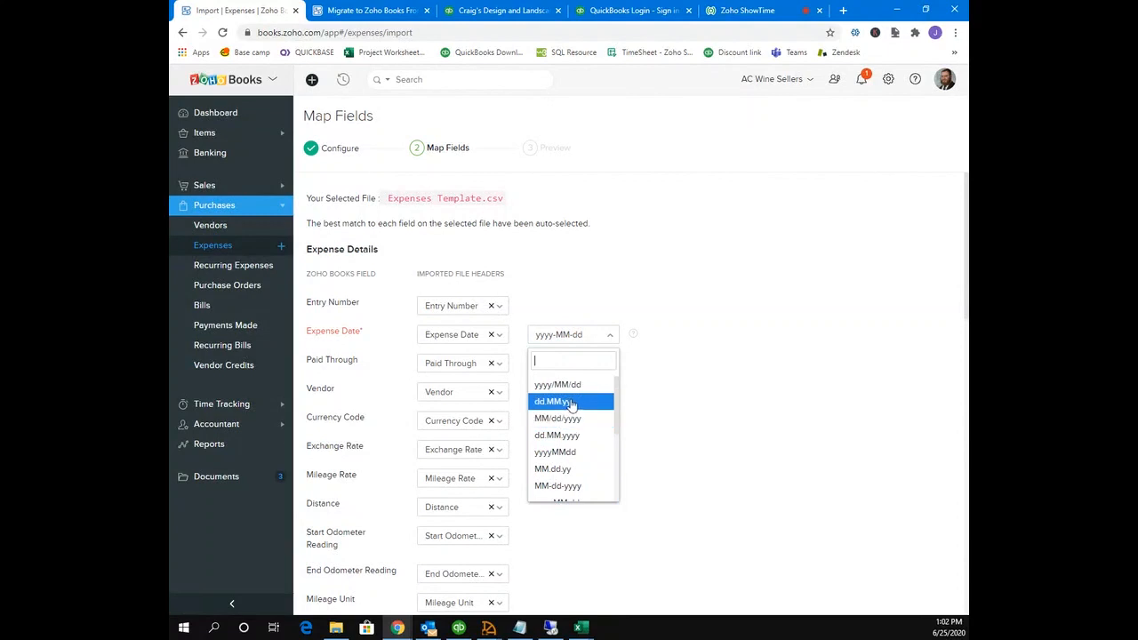
pyautogui.click(573, 420)
# Step: Continue to the preview with the remaining mappings as they are and import the expenses
pyautogui.scroll(-2, 574, 404)
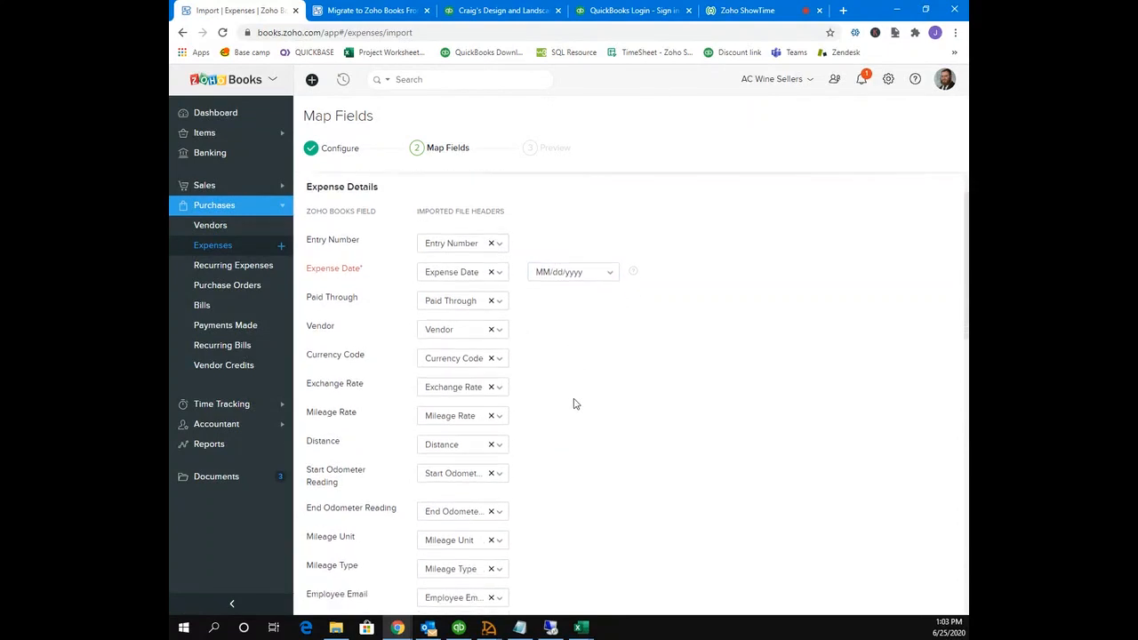
pyautogui.scroll(-6, 576, 406)
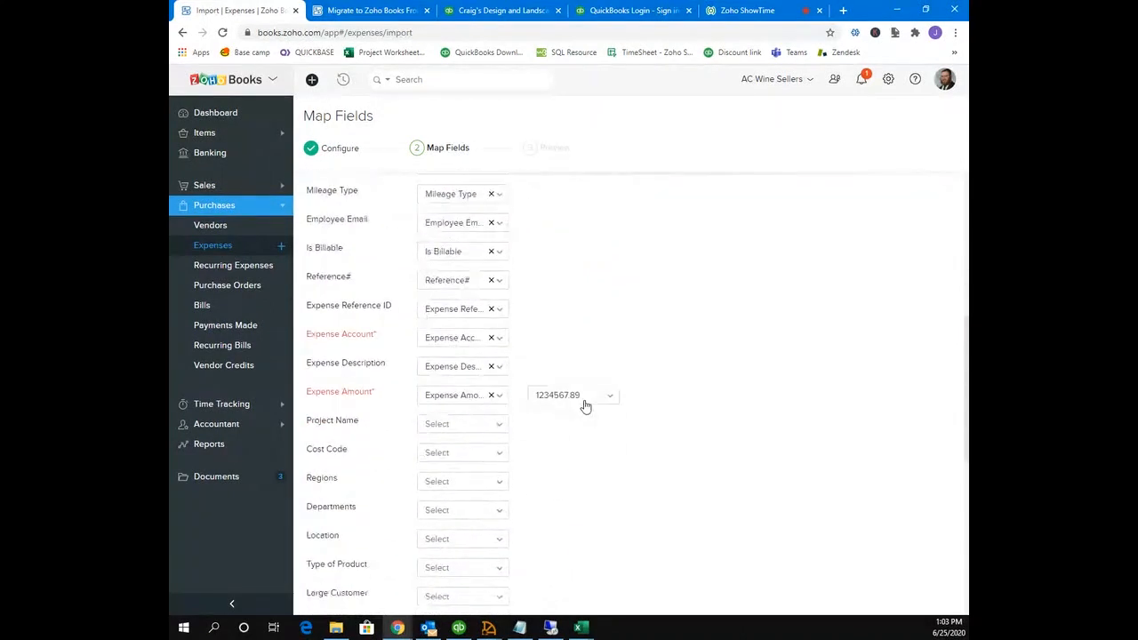
pyautogui.scroll(-3, 593, 415)
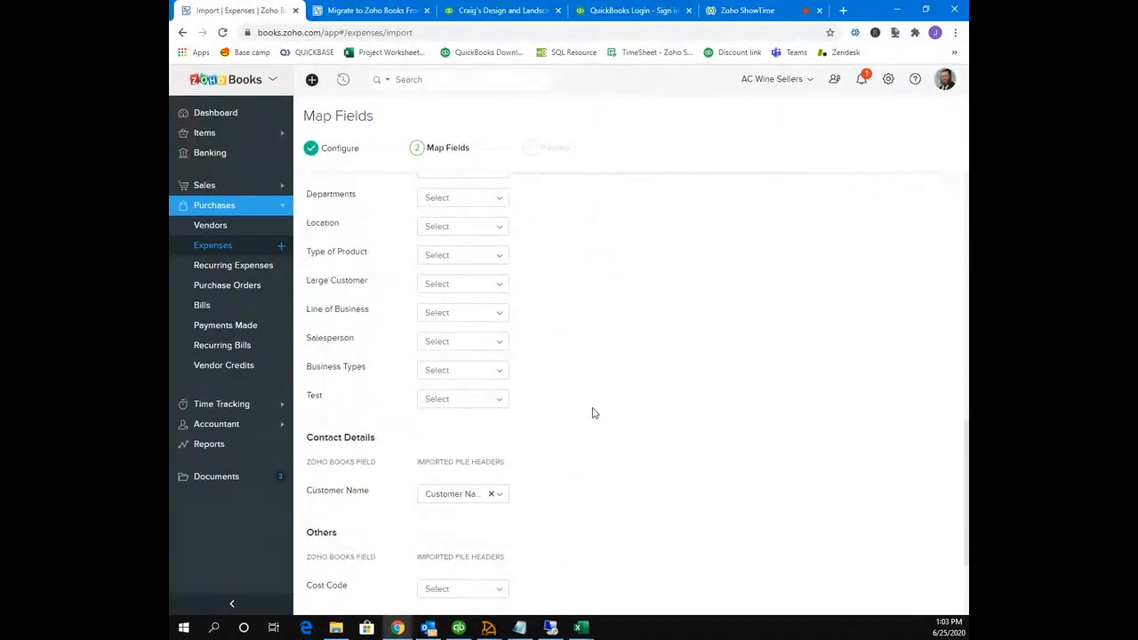
pyautogui.click(430, 567)
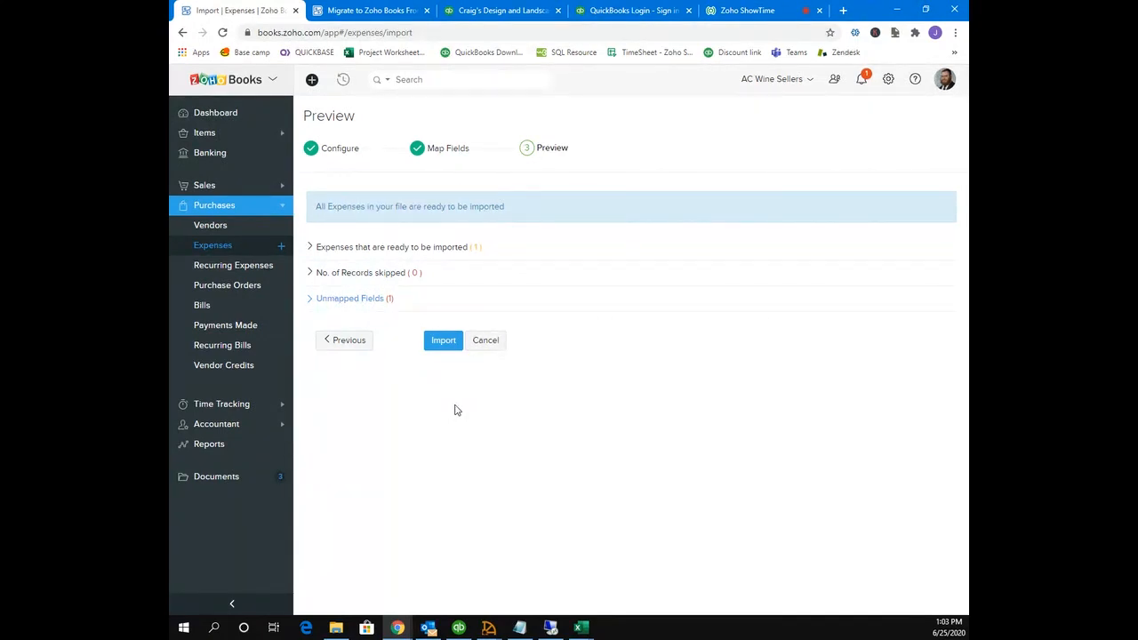
pyautogui.click(443, 342)
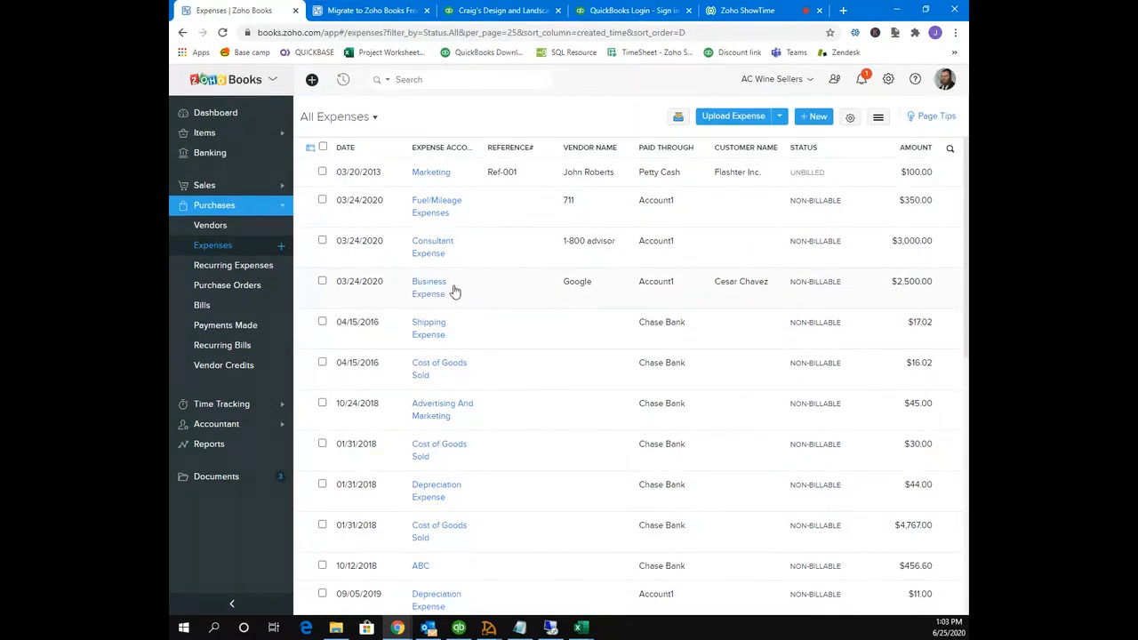
# Step: Open the imported Marketing expense with reference Ref-001 to check its details against the expense list
pyautogui.click(516, 175)
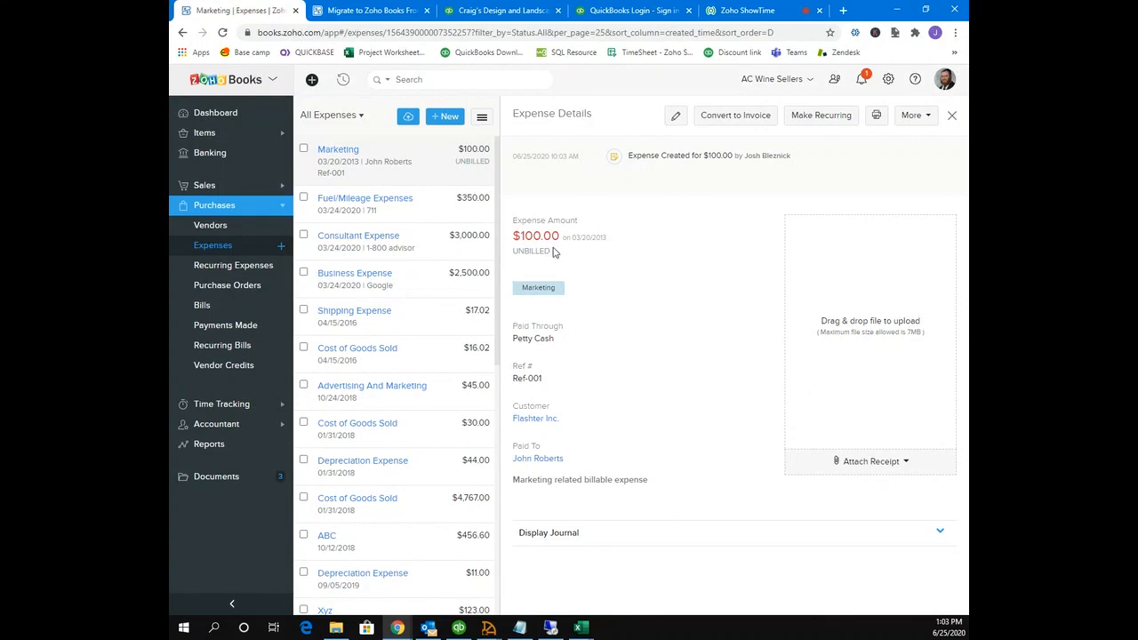
pyautogui.scroll(-4, 312, 246)
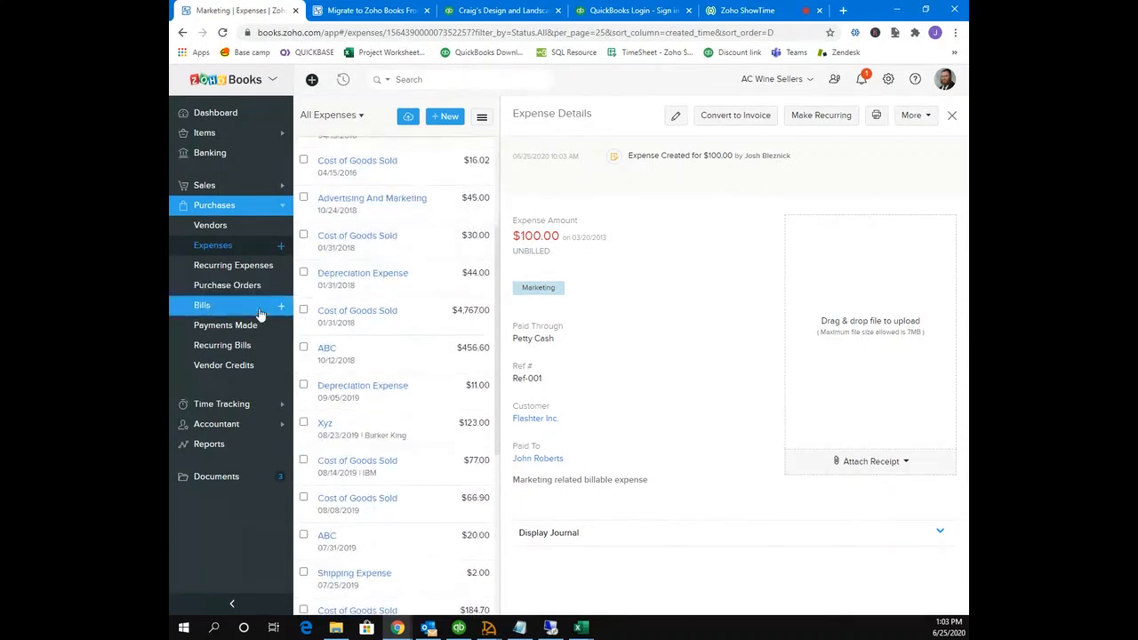
pyautogui.scroll(4, 401, 326)
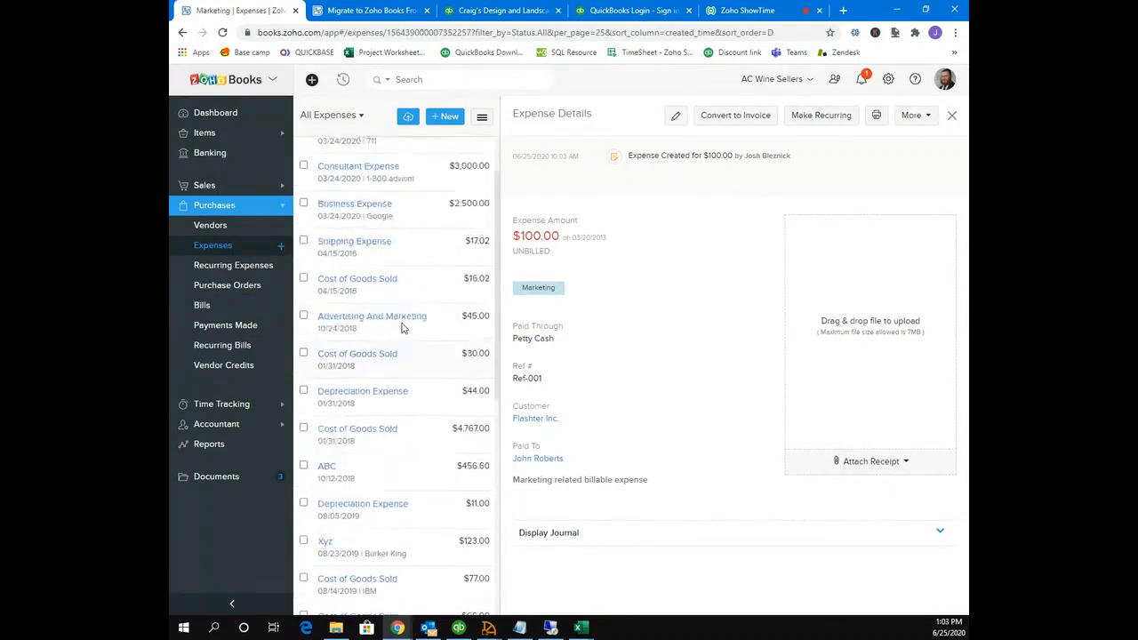
pyautogui.click(251, 211)
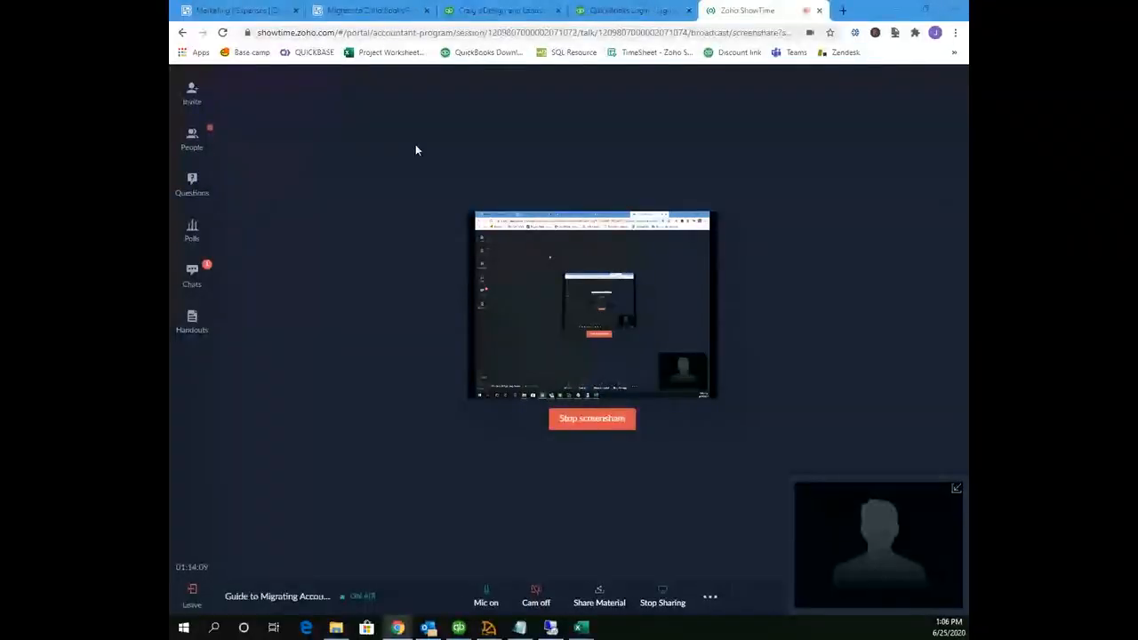
pyautogui.click(271, 11)
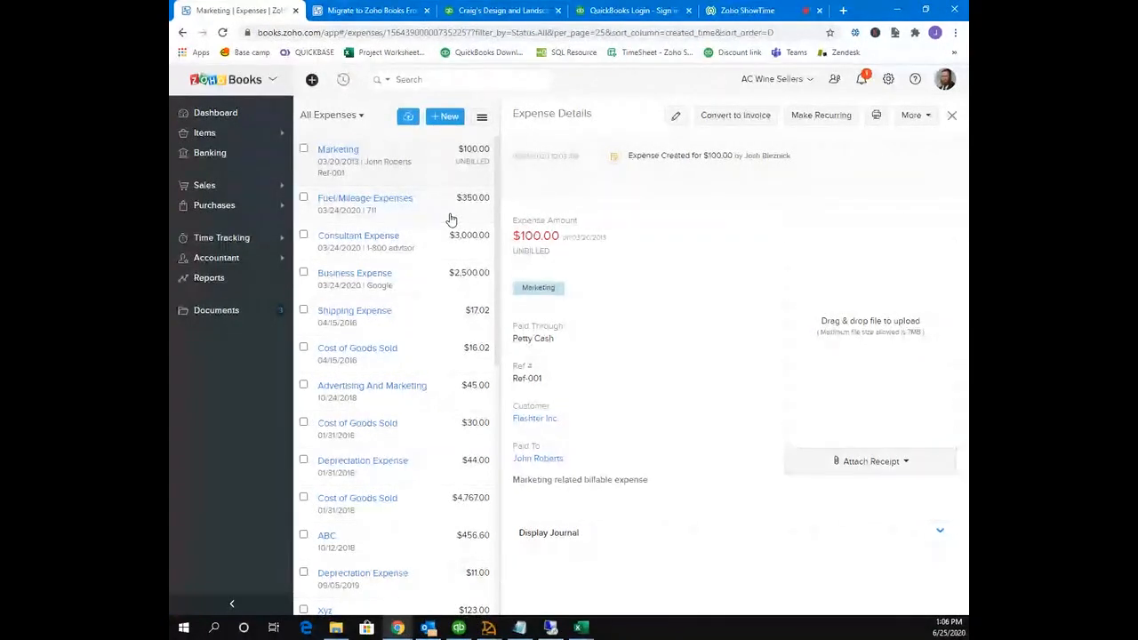
pyautogui.scroll(-1, 451, 219)
pyautogui.scroll(1, 451, 219)
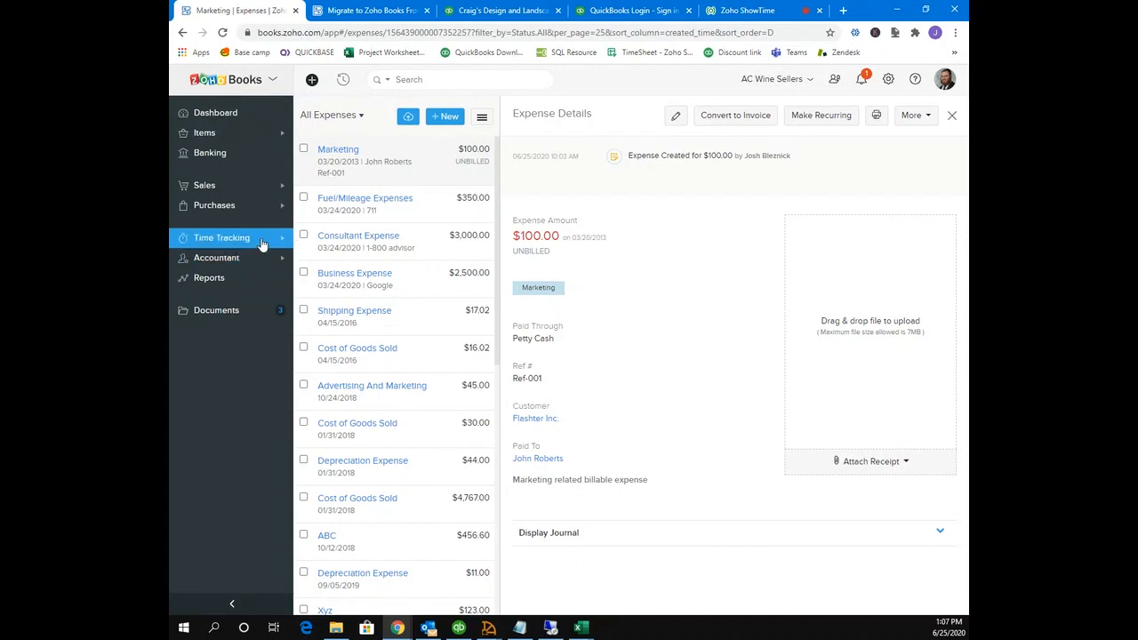
pyautogui.click(264, 206)
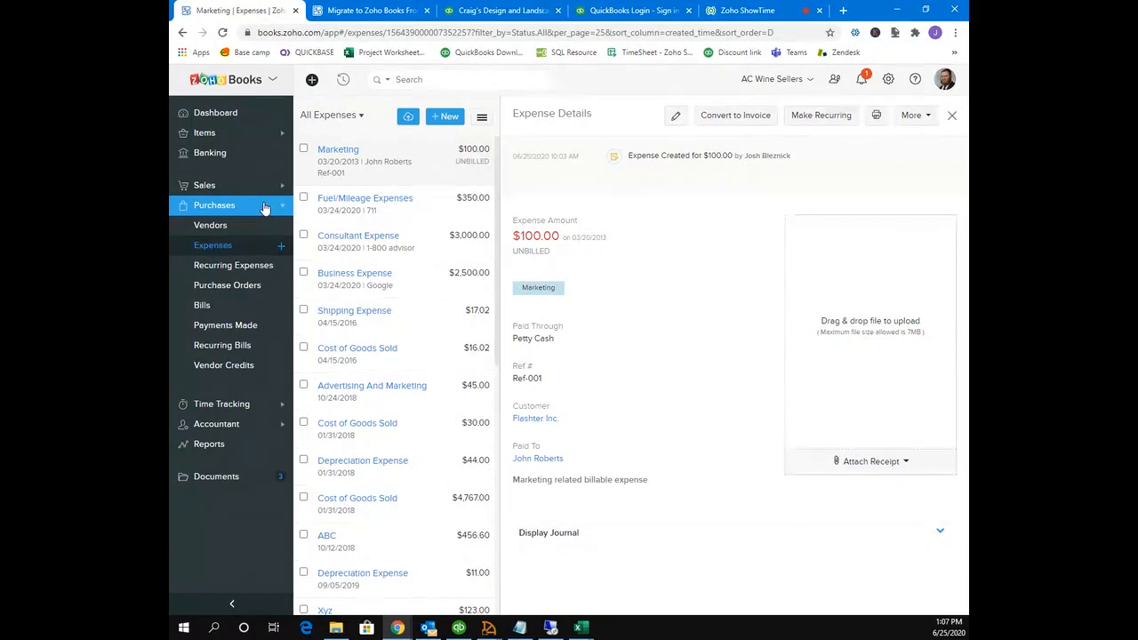
# Step: Switch to QuickBooks Online, search the reports for "transa" and open the 1099 Transaction Detail Report
pyautogui.click(503, 10)
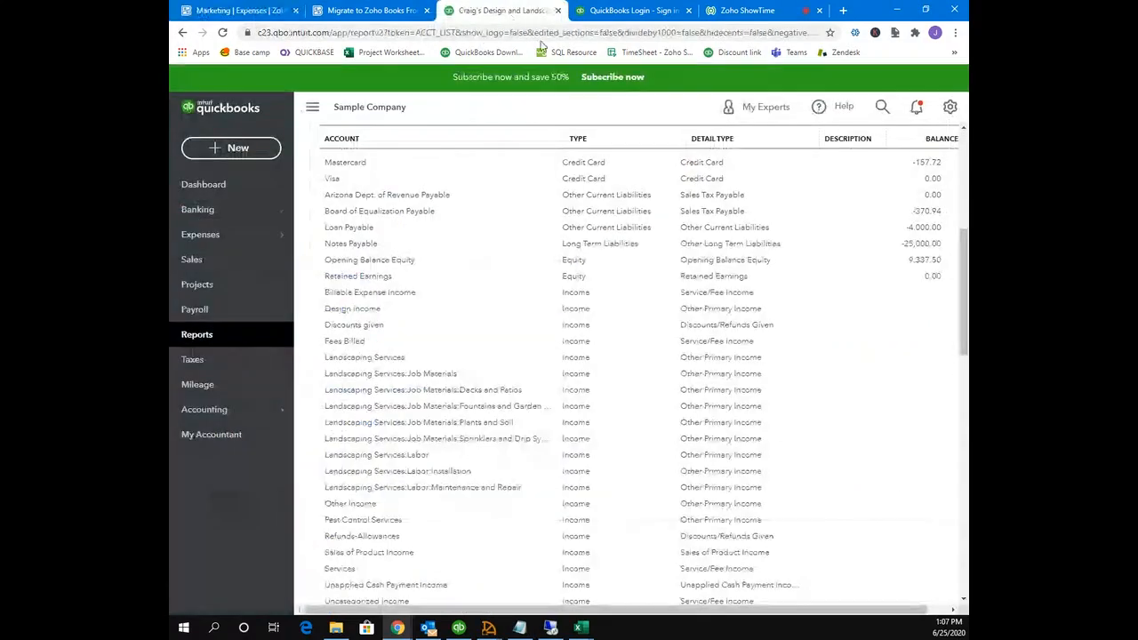
pyautogui.scroll(5, 591, 233)
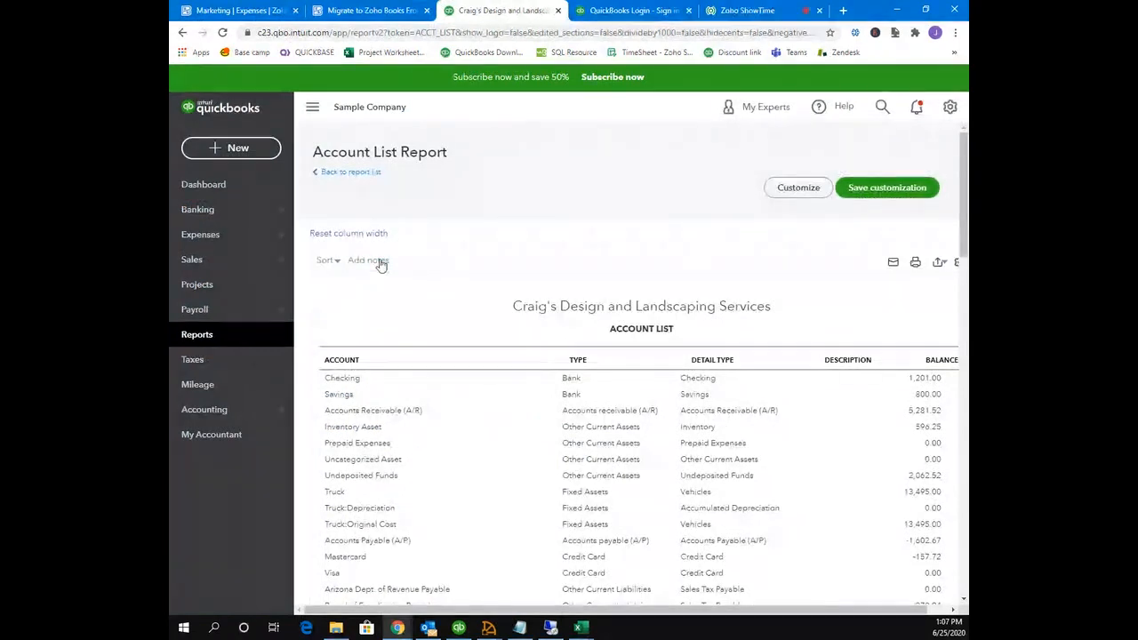
pyautogui.click(232, 341)
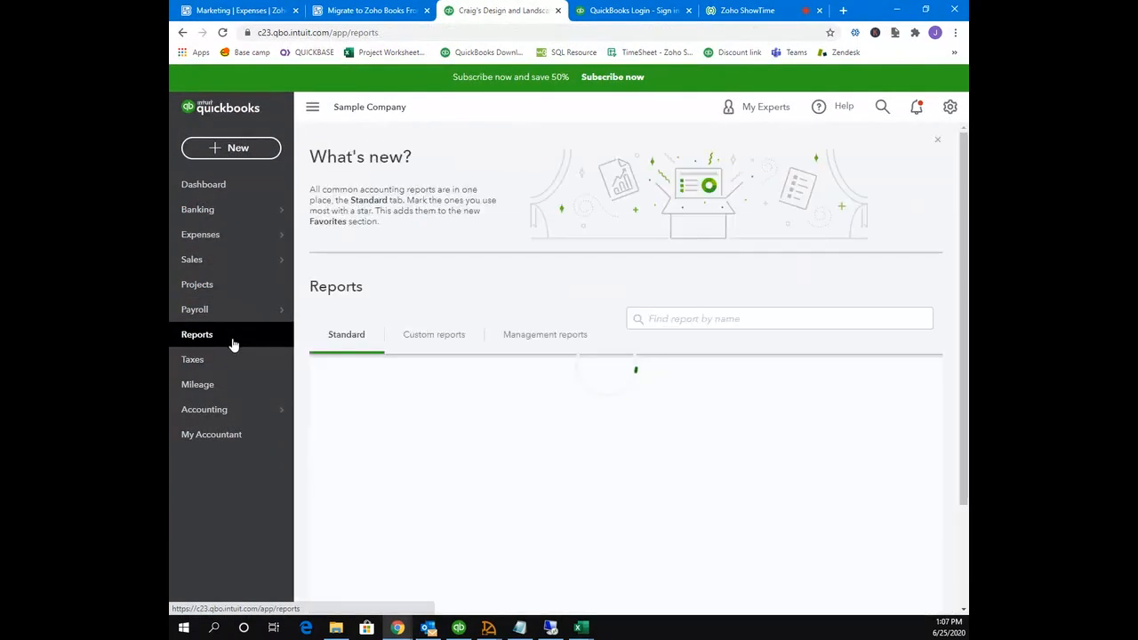
pyautogui.click(667, 317)
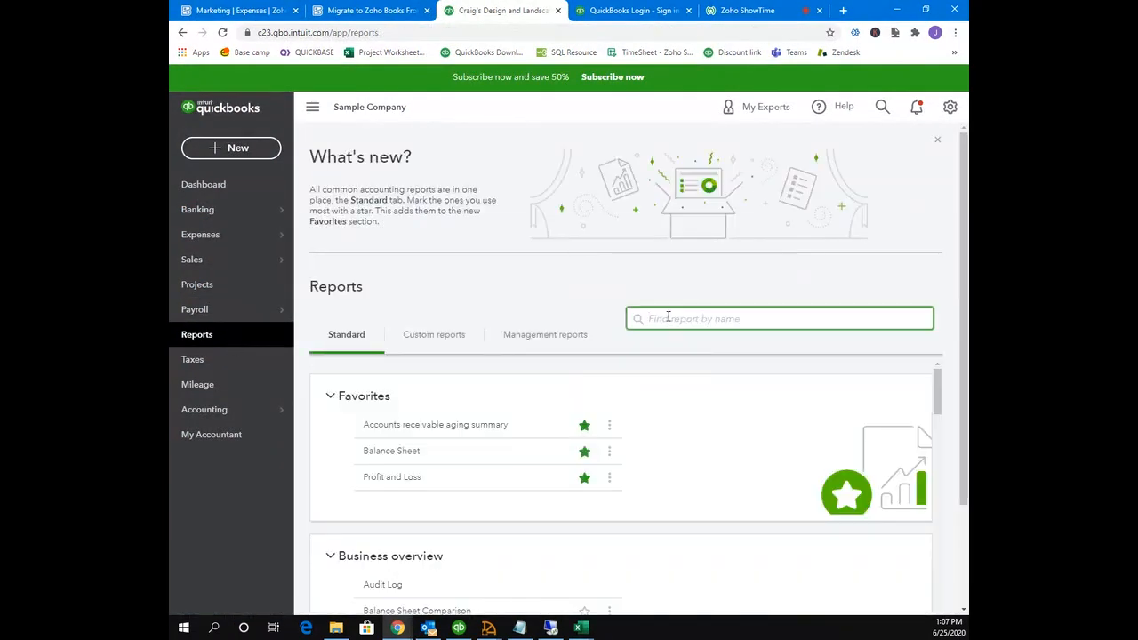
pyautogui.write('tr')
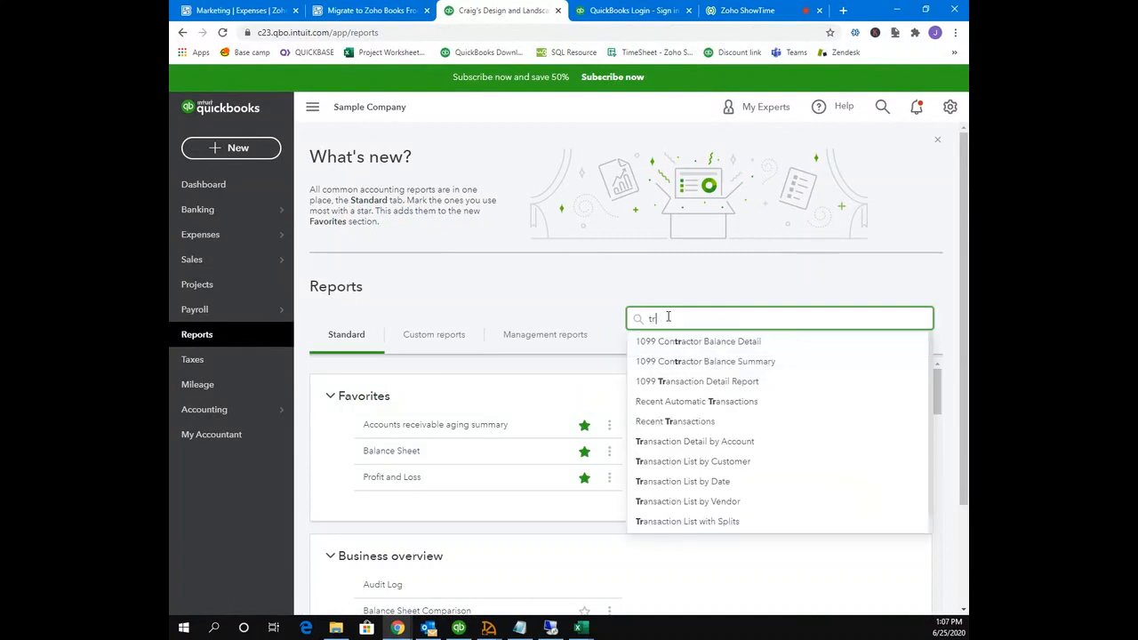
pyautogui.write('ansa')
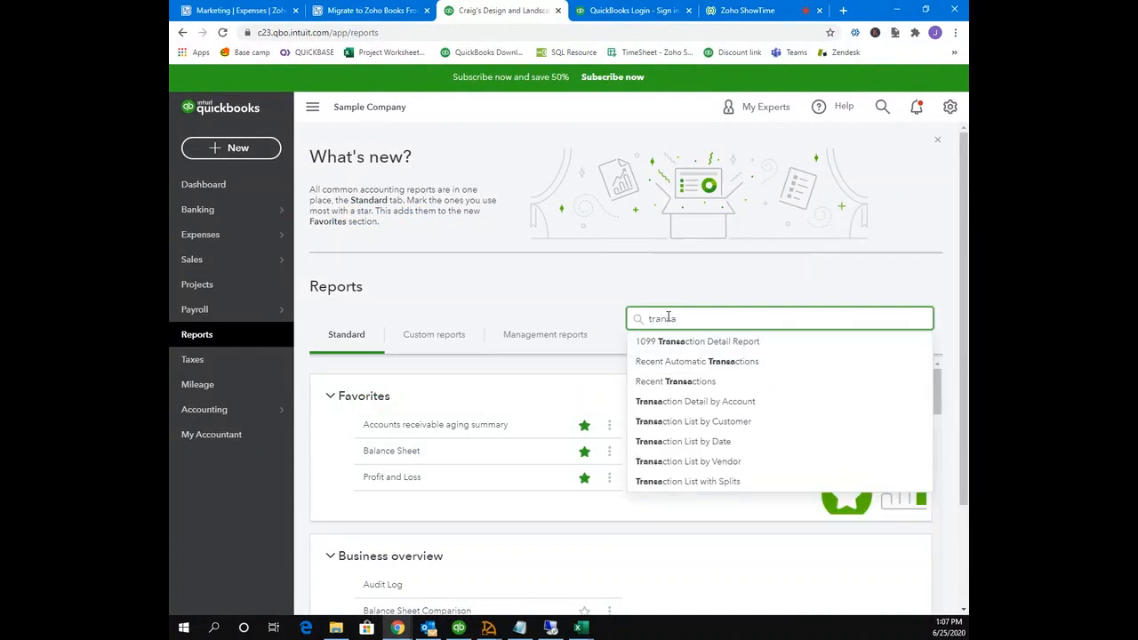
pyautogui.press('Down')
pyautogui.press('Return')
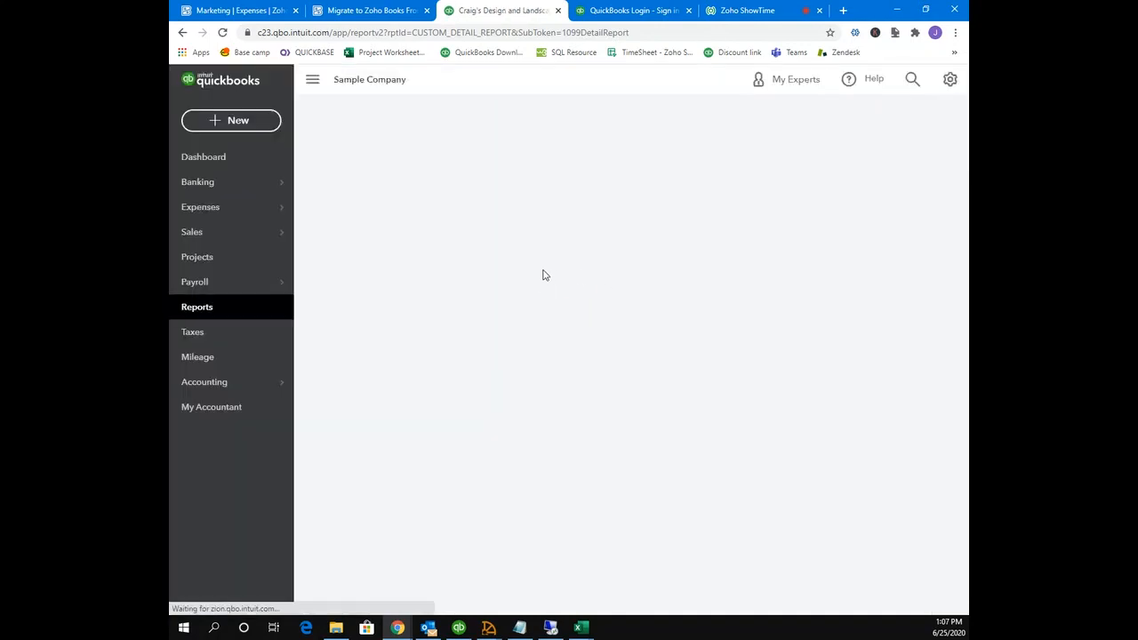
# Step: Leave the 1099 Transaction Detail Report and open the Profit and Loss Detail report from the business overview reports
pyautogui.click(432, 210)
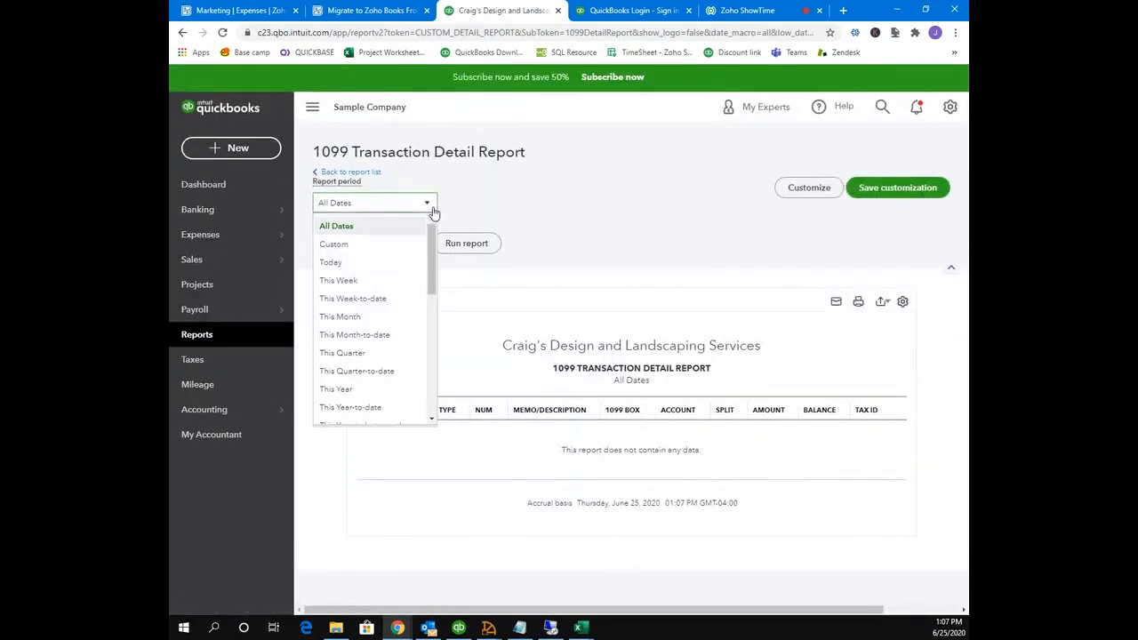
pyautogui.click(433, 210)
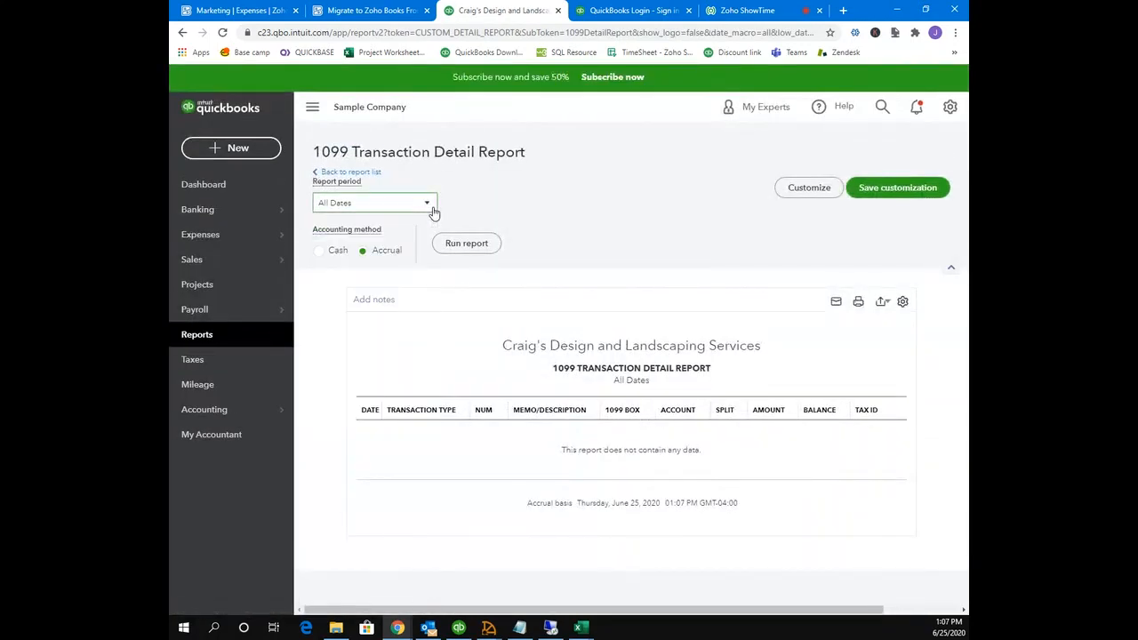
pyautogui.click(340, 173)
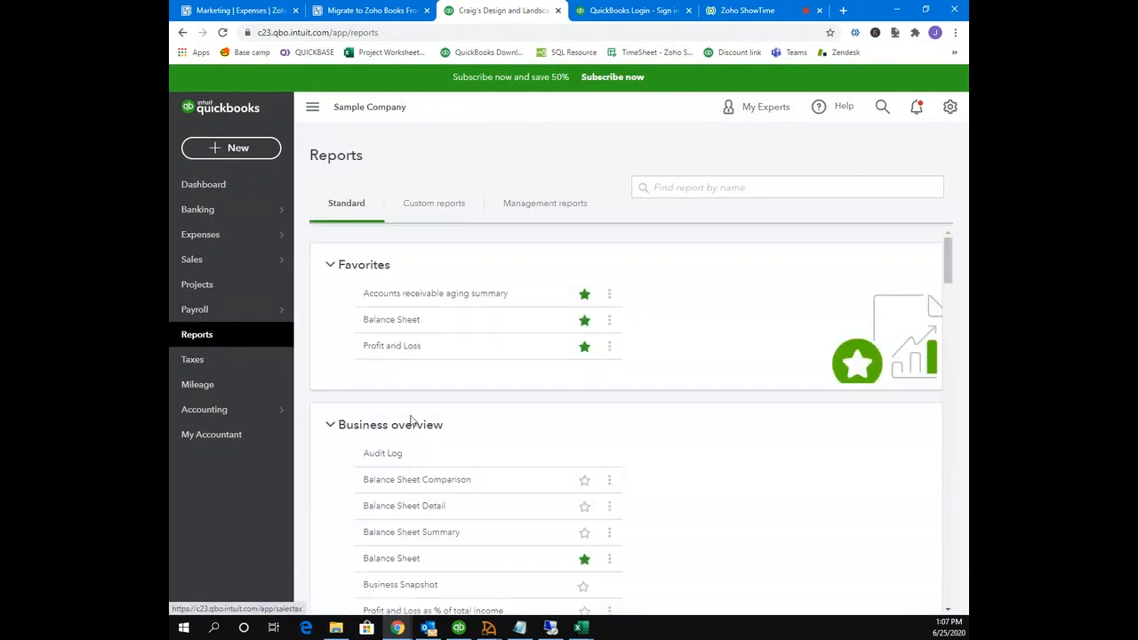
pyautogui.scroll(-5, 462, 414)
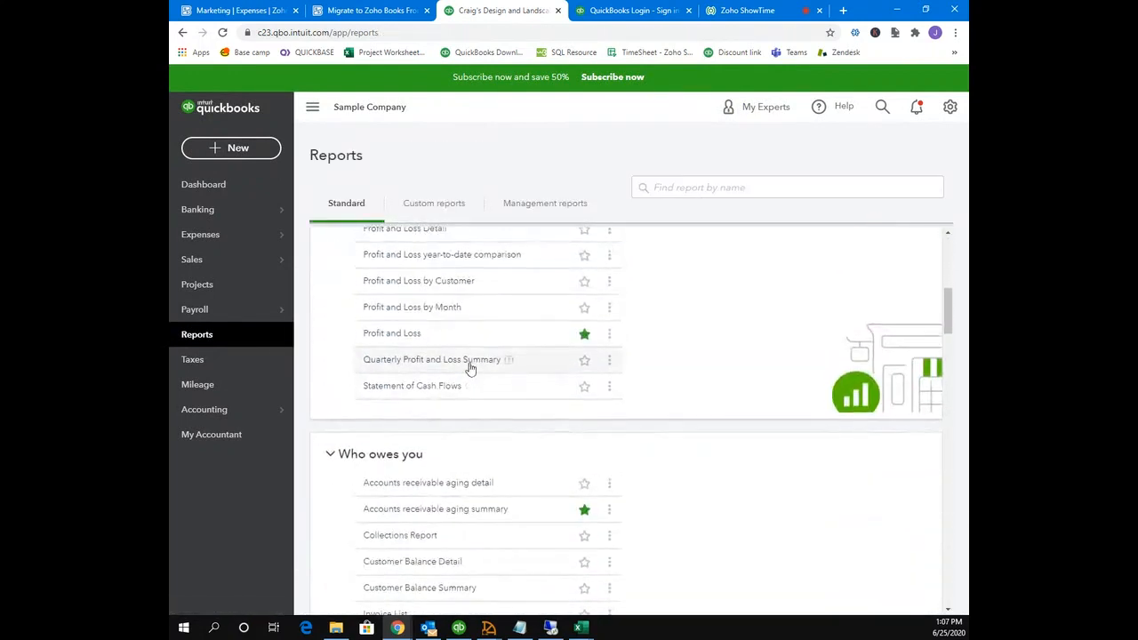
pyautogui.scroll(2, 469, 368)
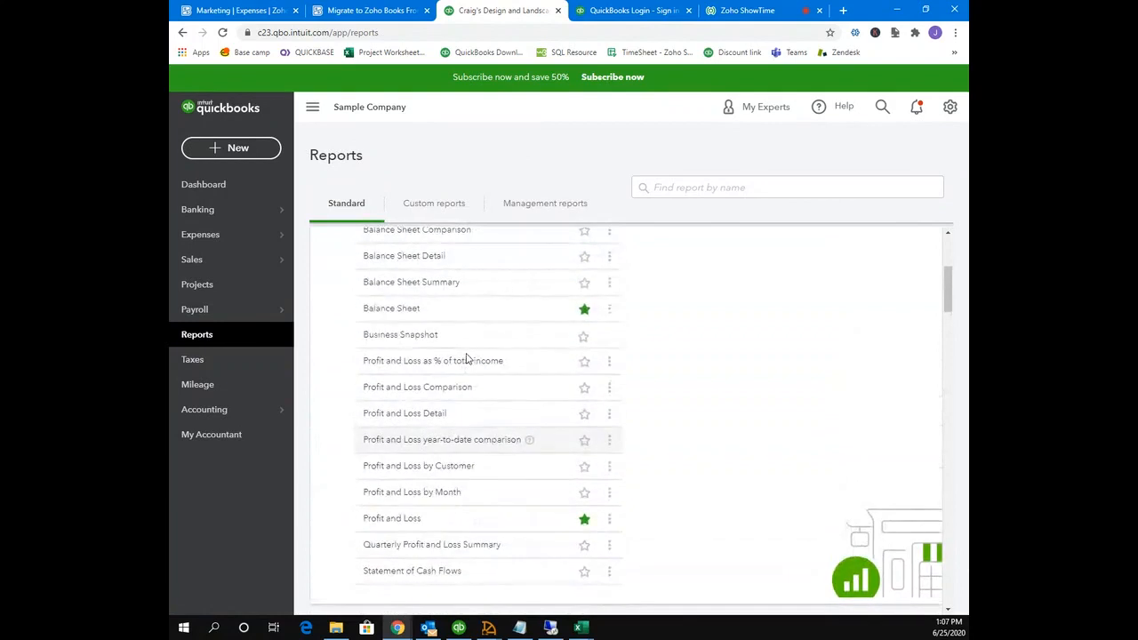
pyautogui.click(425, 416)
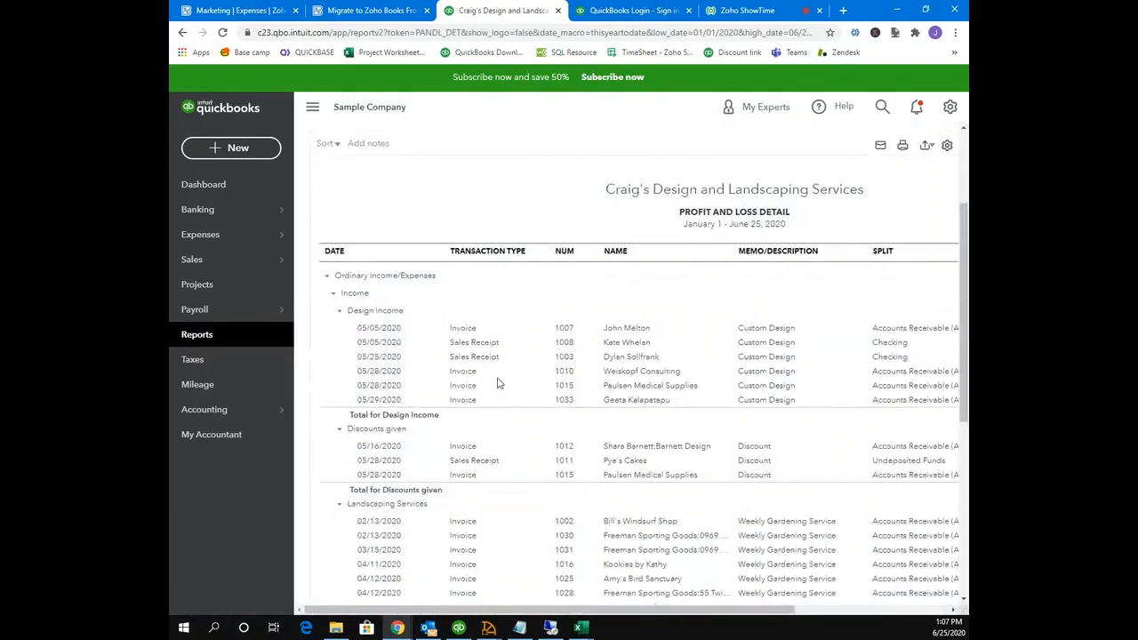
# Step: Examine the dates, transaction types, numbers, names and memos of the income entries in the Profit and Loss Detail report
pyautogui.scroll(-1, 496, 356)
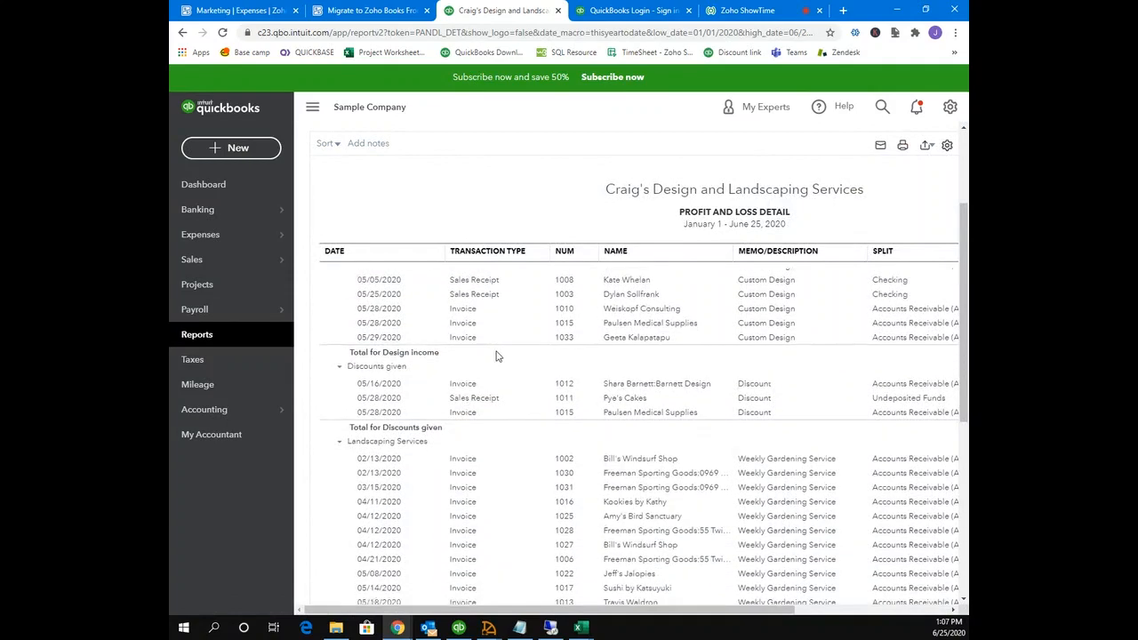
pyautogui.scroll(-3, 491, 360)
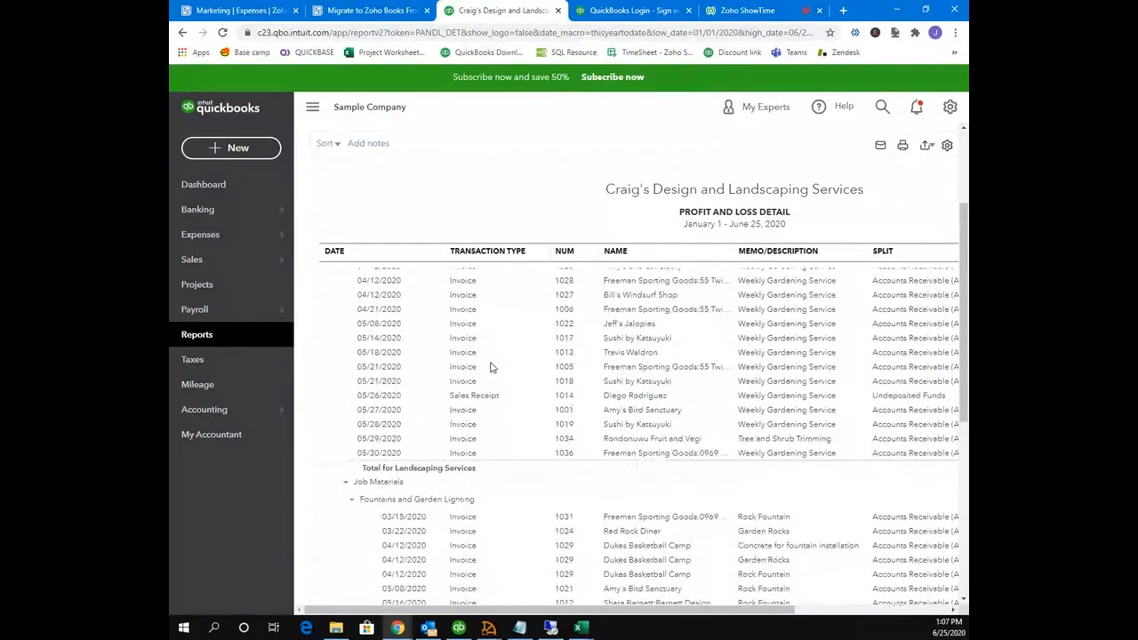
pyautogui.scroll(6, 490, 360)
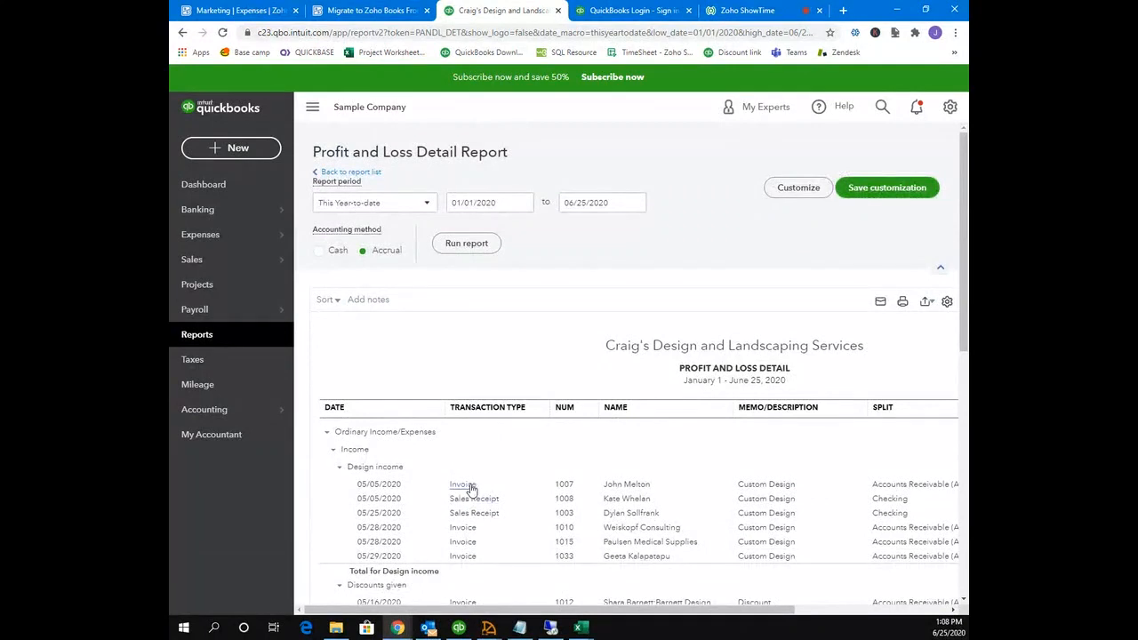
pyautogui.scroll(-1, 473, 487)
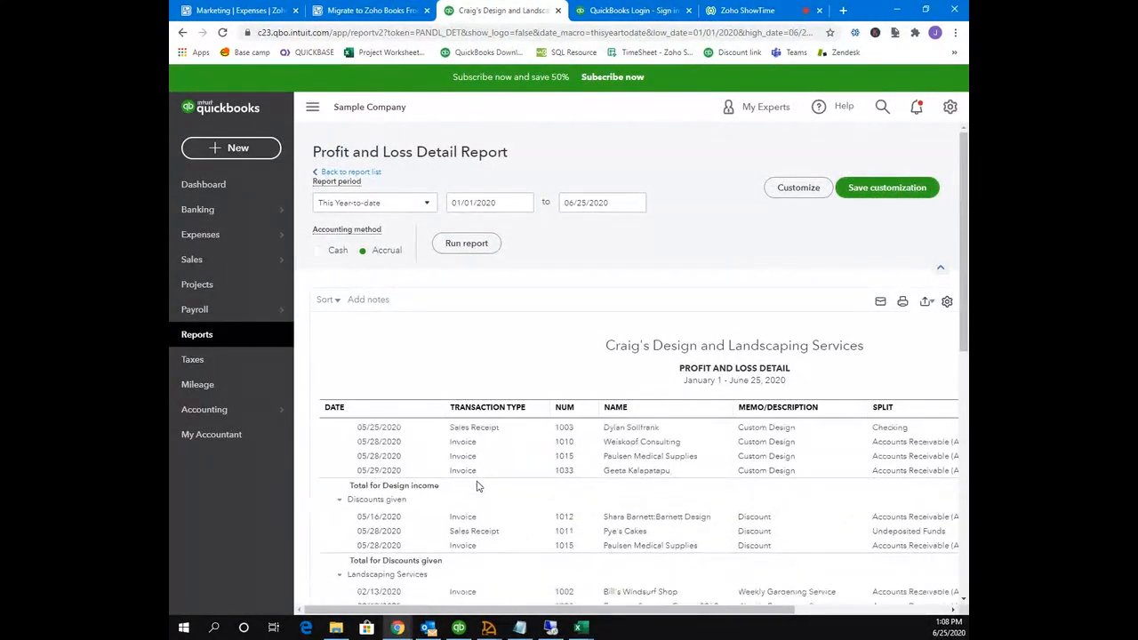
pyautogui.scroll(-1, 479, 486)
pyautogui.scroll(-1, 490, 481)
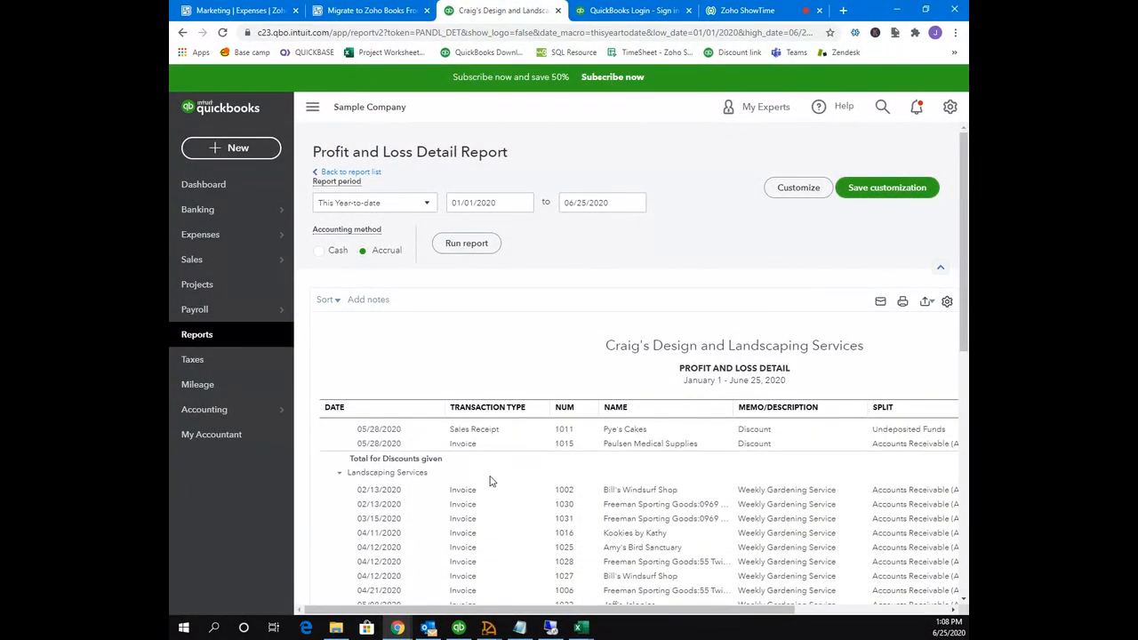
pyautogui.scroll(-6, 493, 480)
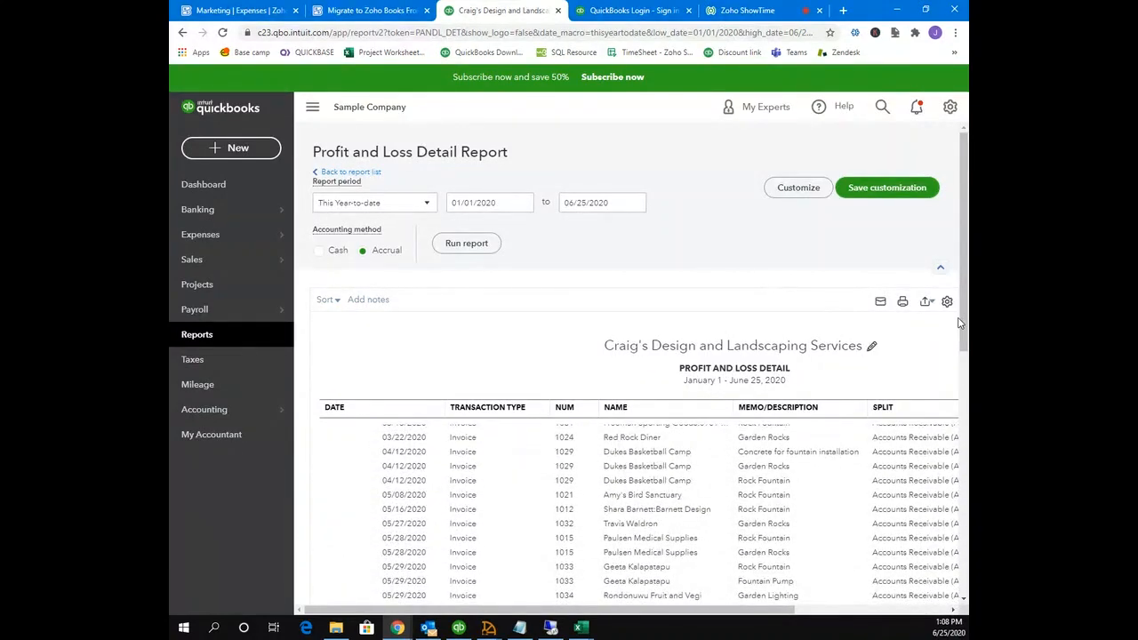
pyautogui.moveTo(967, 320); pyautogui.dragTo(966, 348)
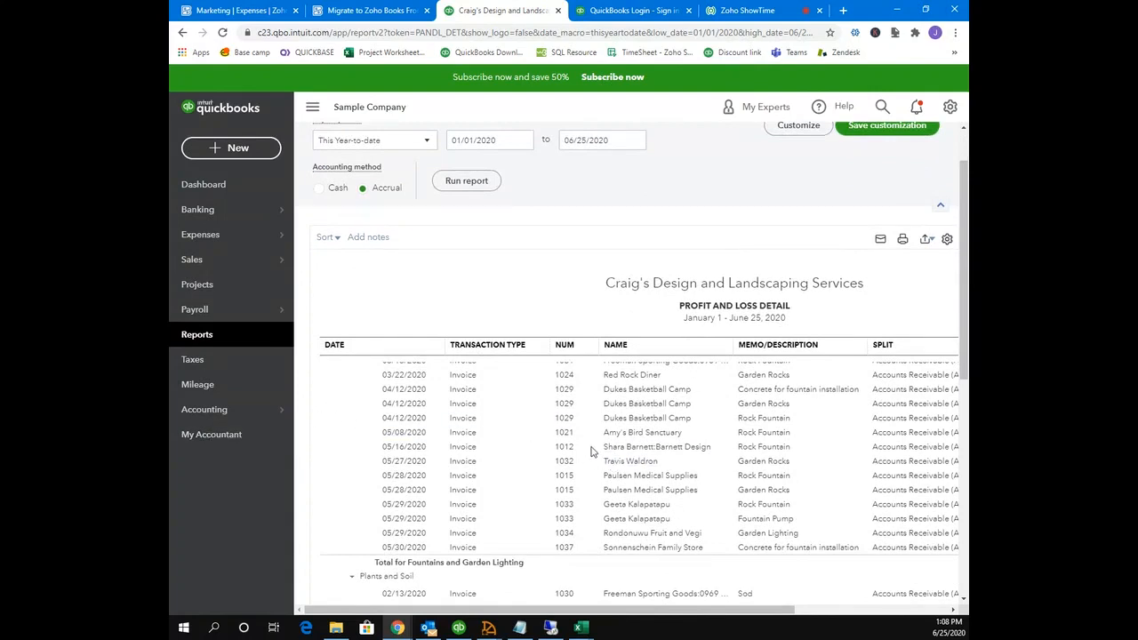
pyautogui.scroll(-2, 597, 445)
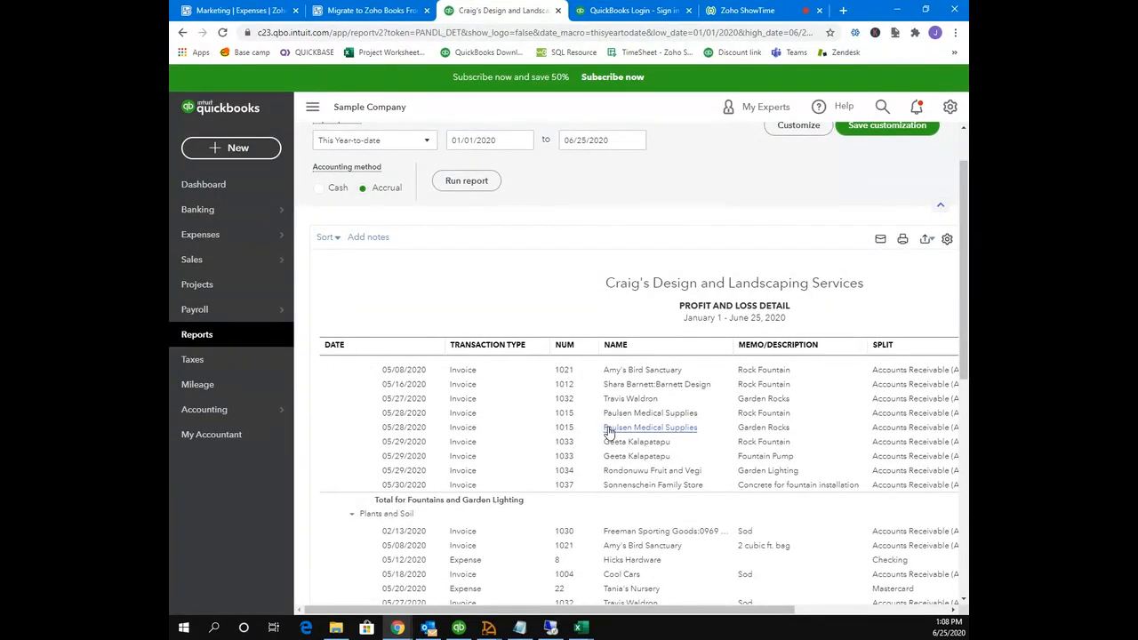
pyautogui.scroll(-2, 609, 432)
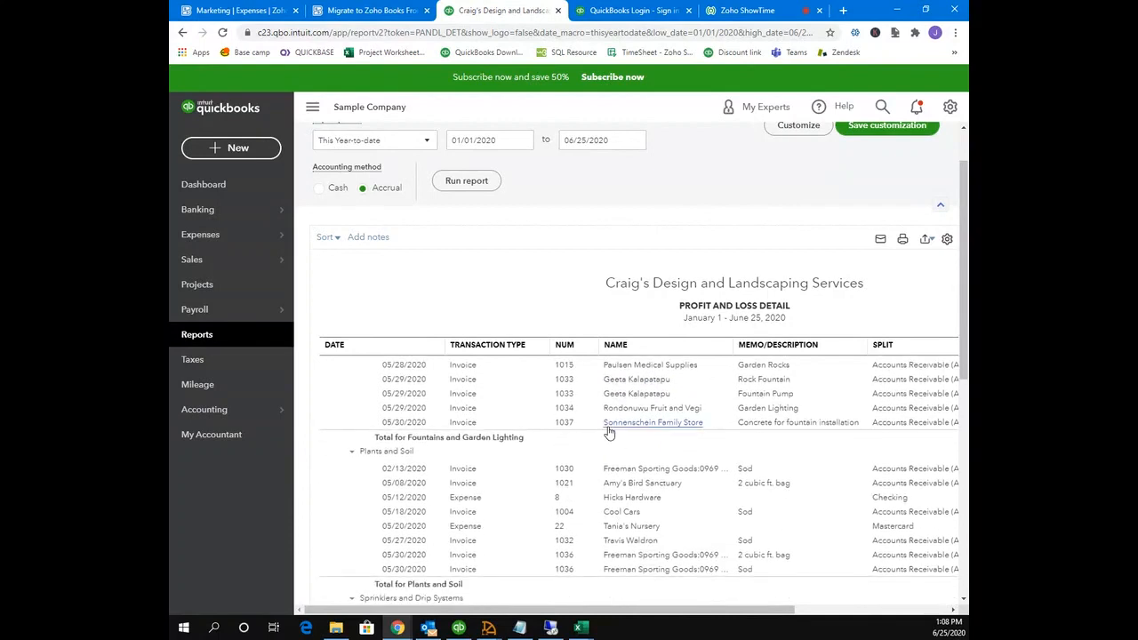
# Step: Leave the Profit and Loss Detail report and open the Transaction Detail by Account report by searching the reports for "tran"
pyautogui.scroll(3, 609, 432)
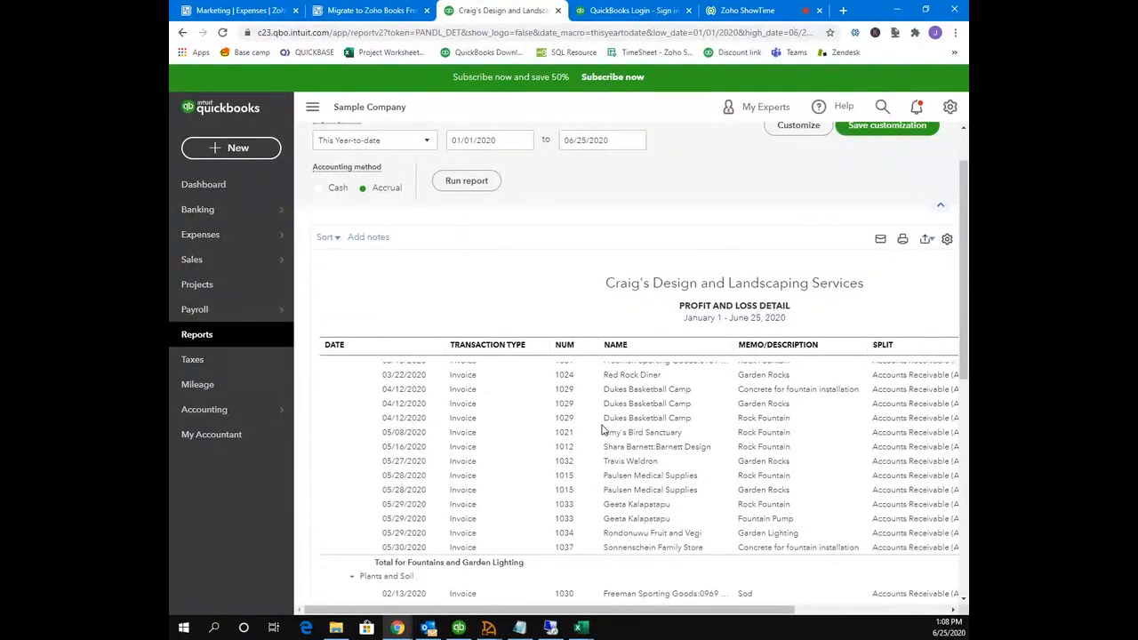
pyautogui.scroll(8, 602, 429)
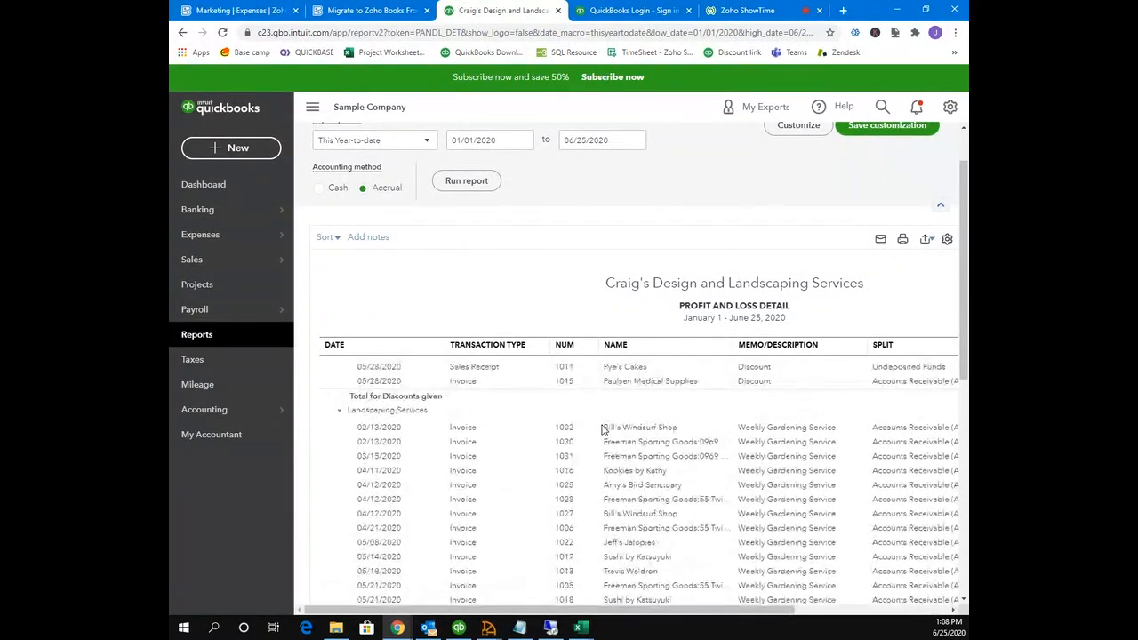
pyautogui.scroll(2, 602, 430)
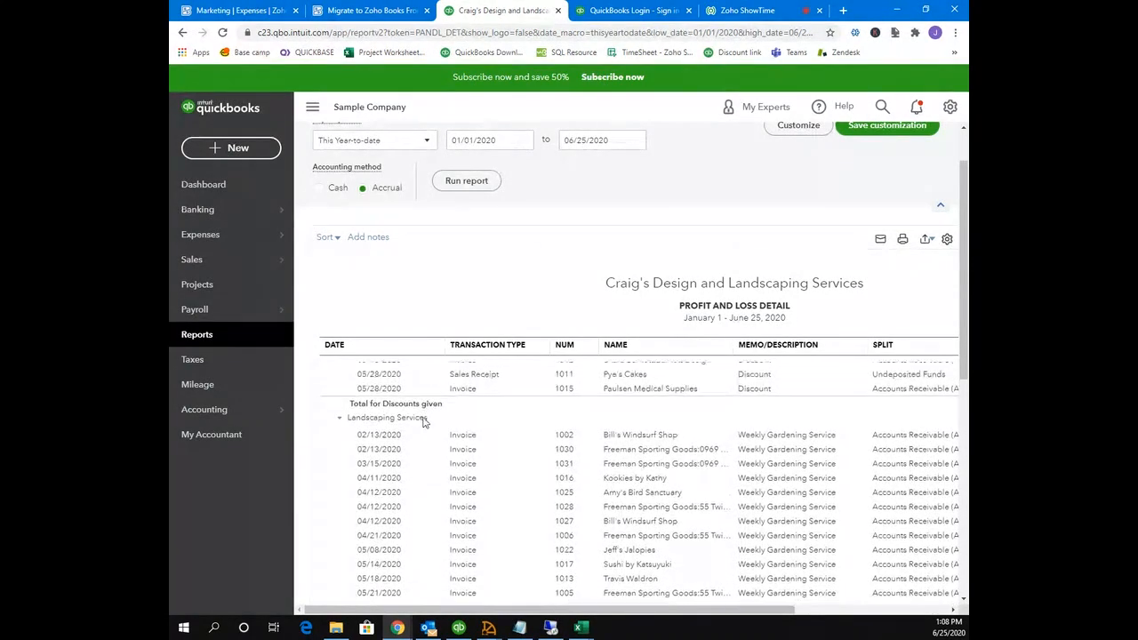
pyautogui.click(258, 343)
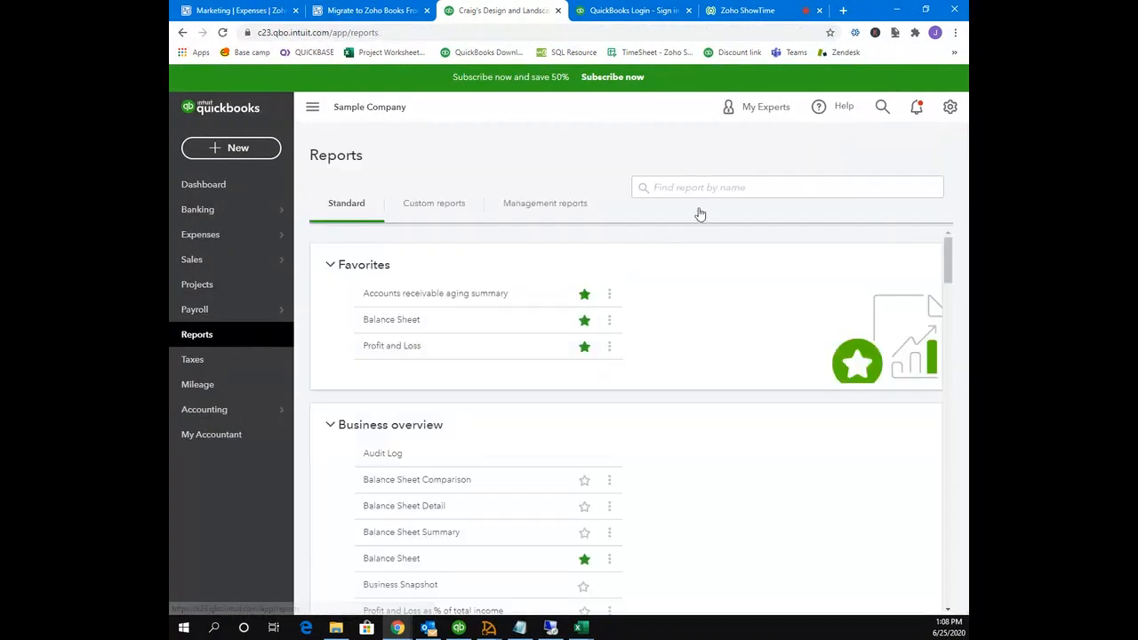
pyautogui.click(720, 188)
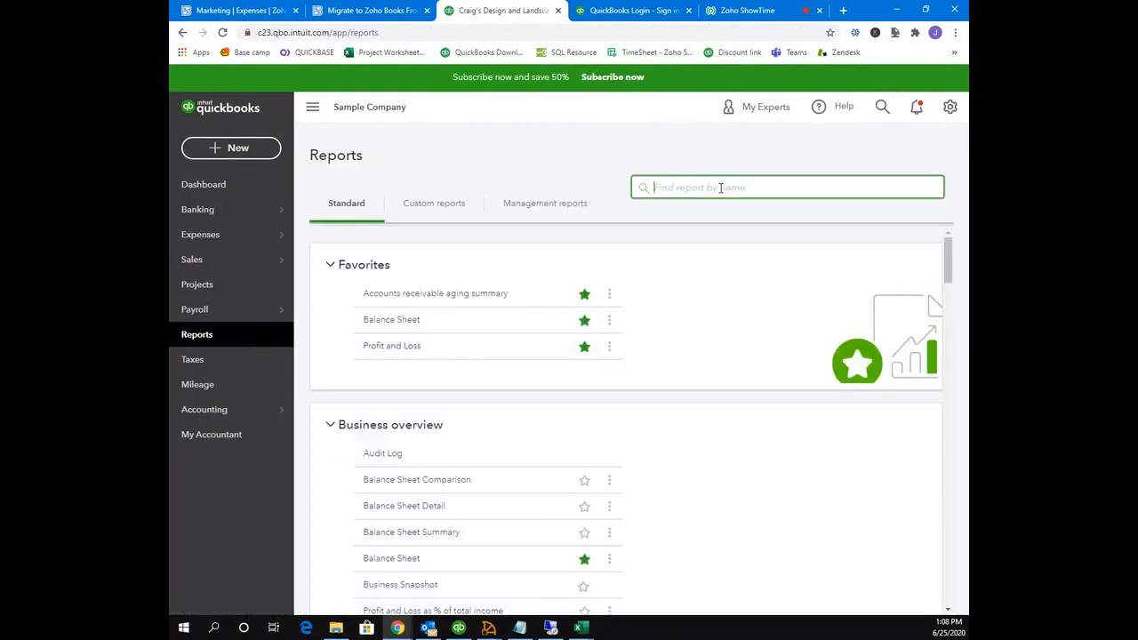
pyautogui.write('tran')
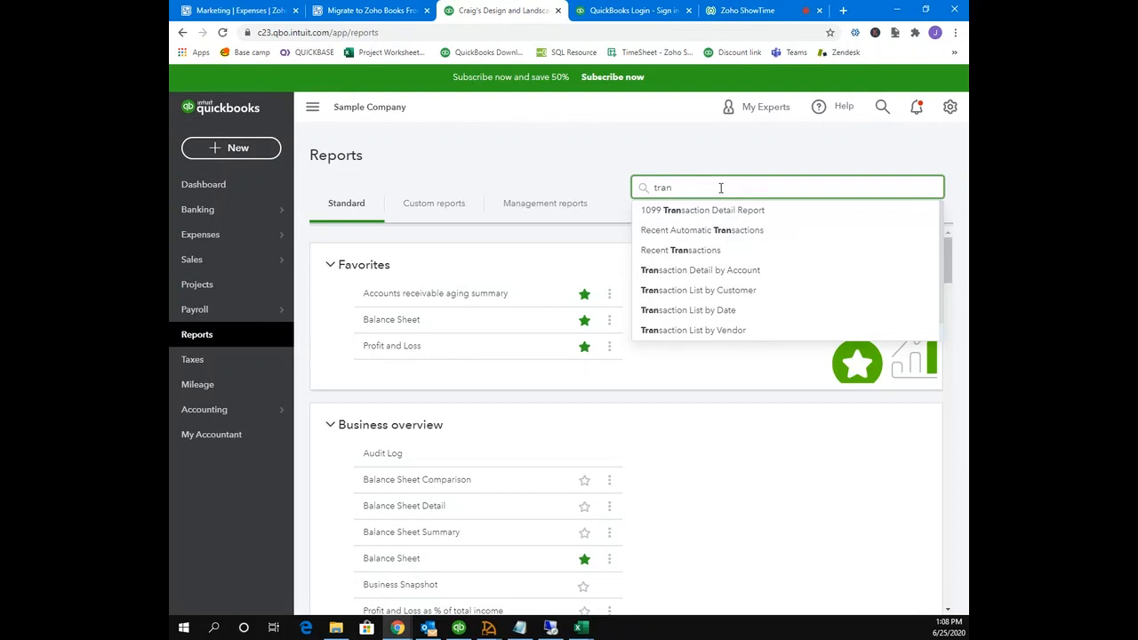
pyautogui.press('Down')
pyautogui.press('Down')
pyautogui.press('Down')
pyautogui.press('Down')
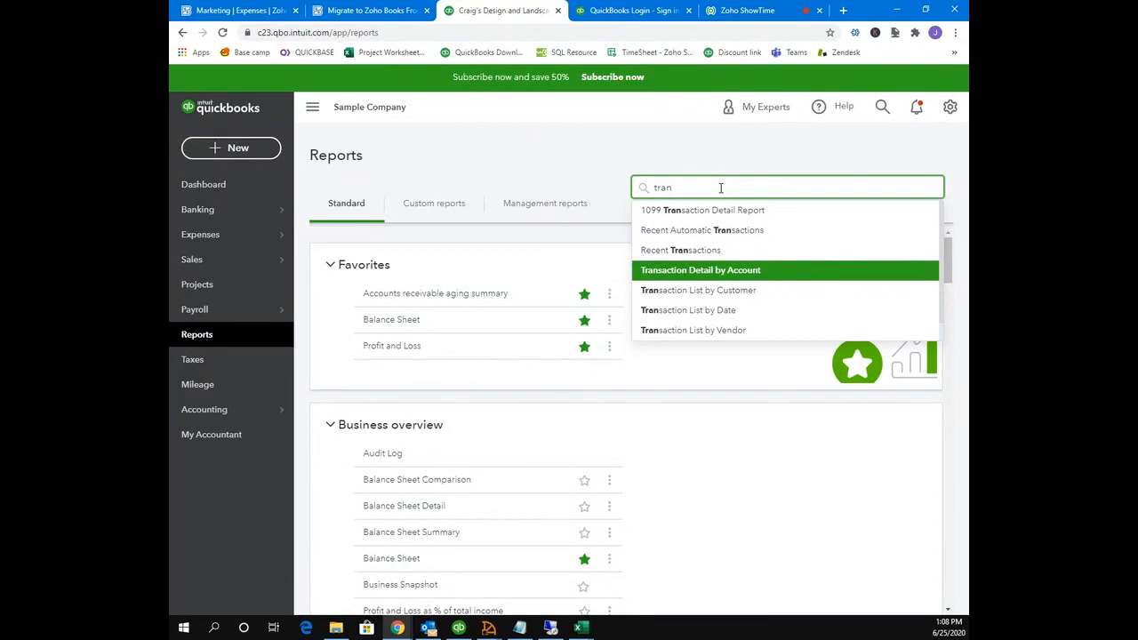
pyautogui.press('Return')
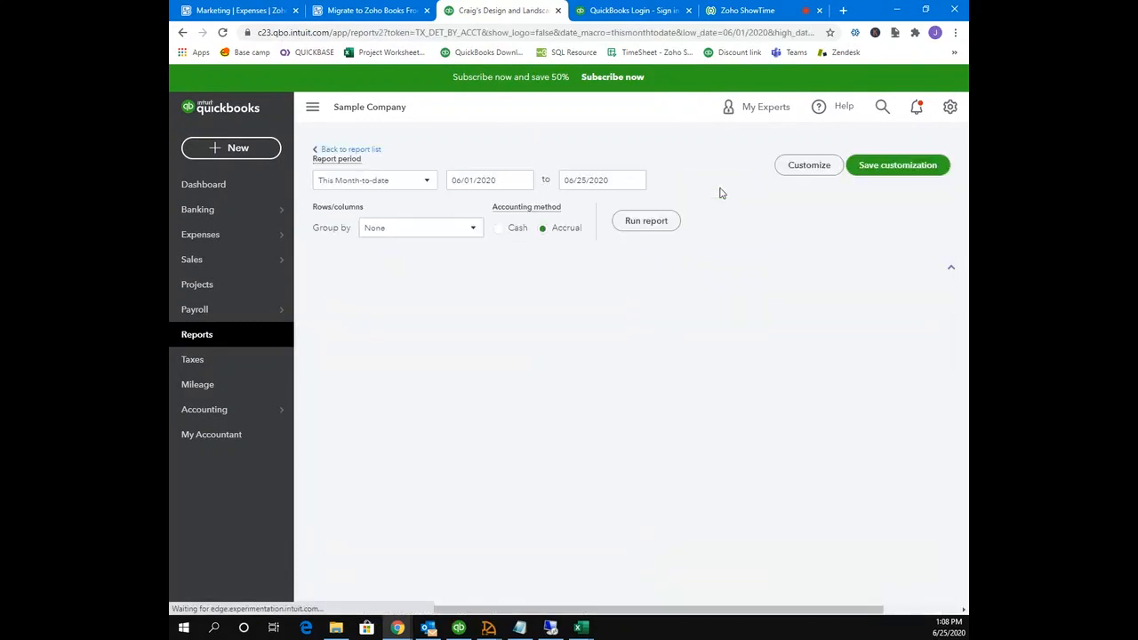
# Step: Group the Transaction Detail by Account report by Transaction Type, run it and review the grouped transactions
pyautogui.scroll(1, 574, 300)
pyautogui.scroll(2, 574, 301)
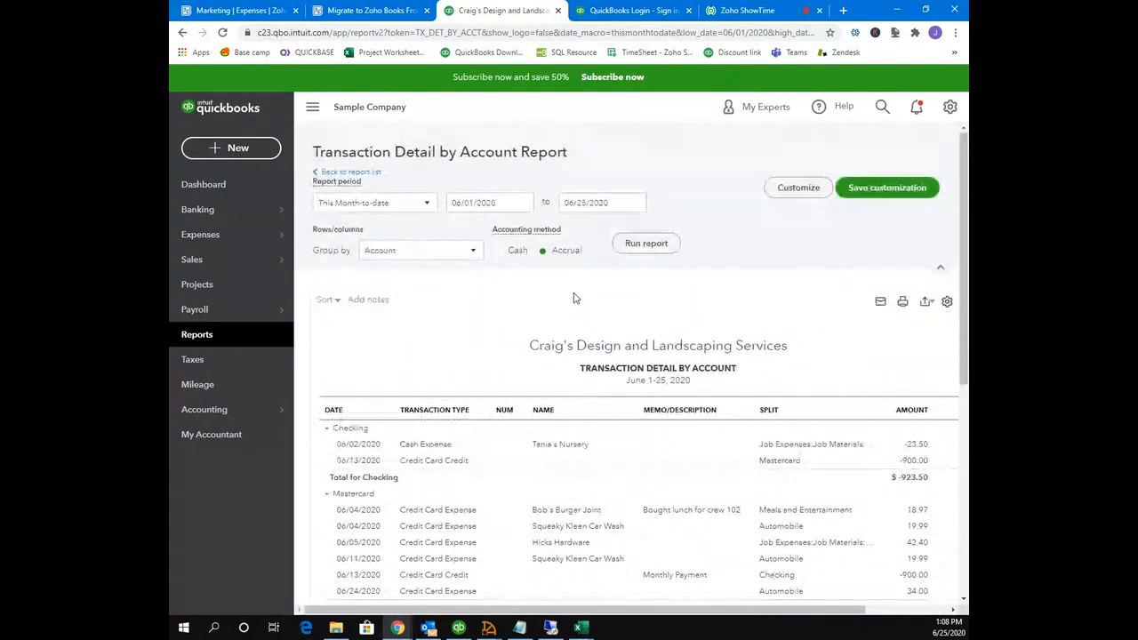
pyautogui.click(423, 204)
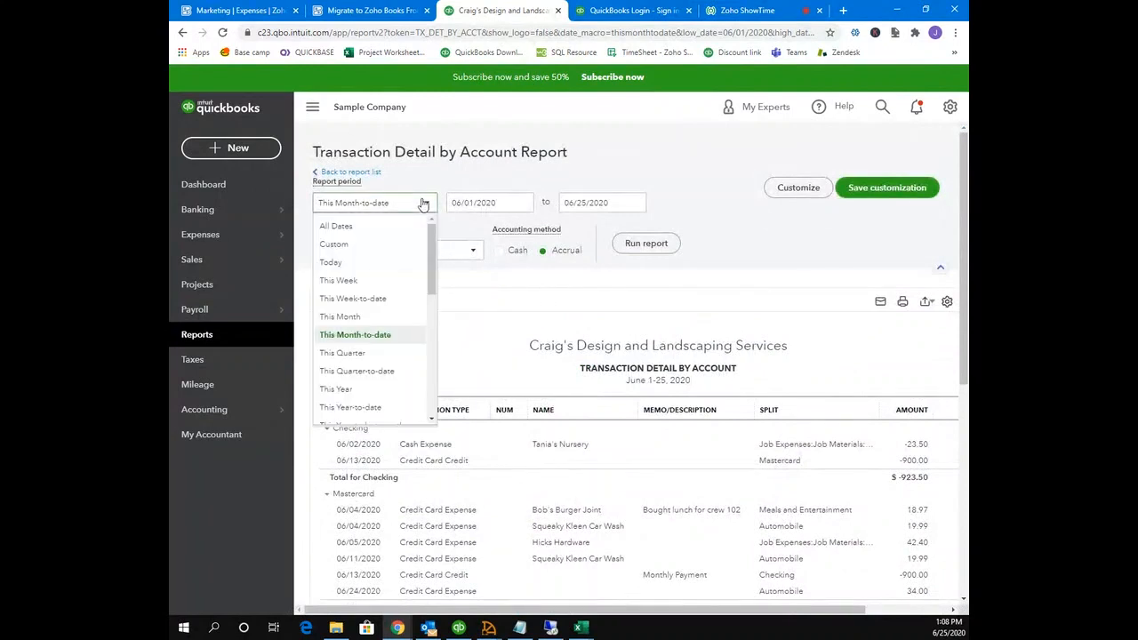
pyautogui.click(480, 255)
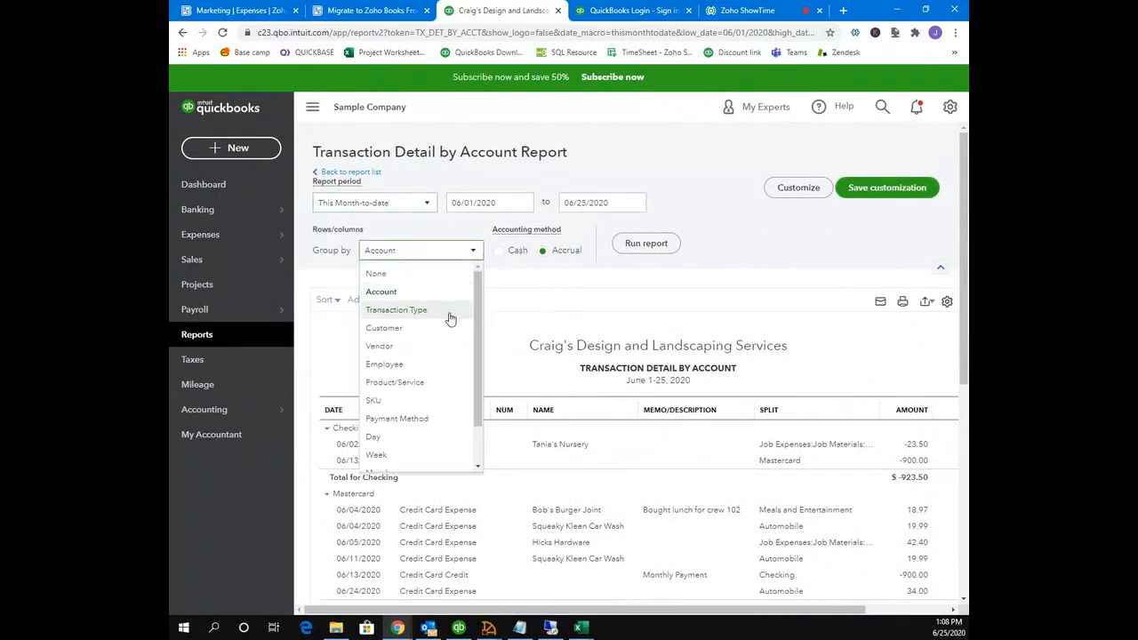
pyautogui.click(450, 311)
pyautogui.click(645, 243)
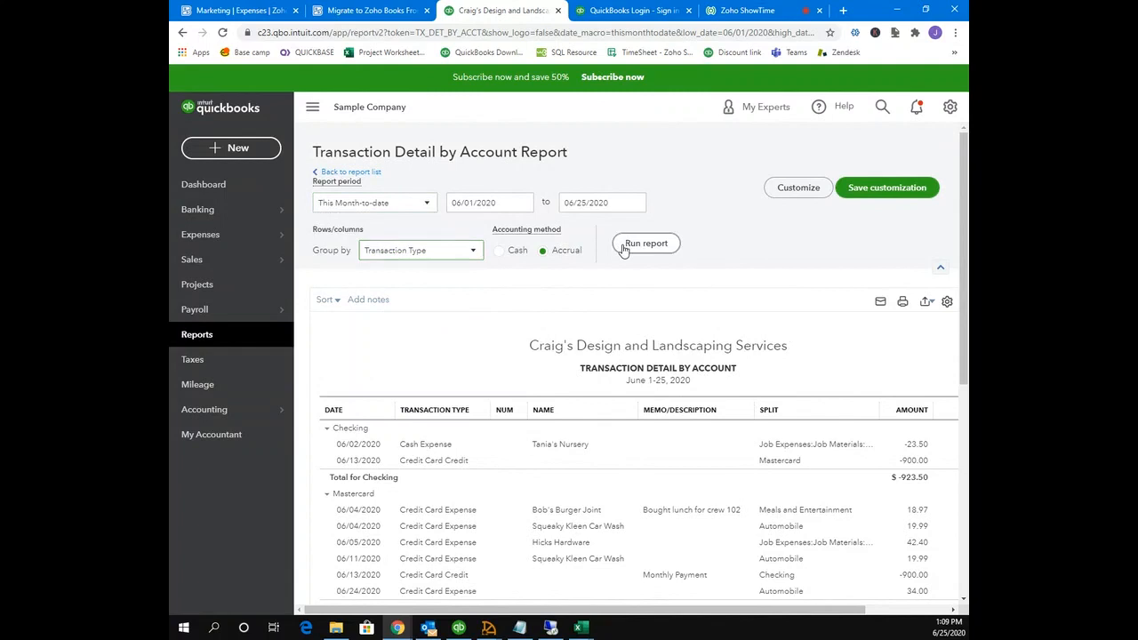
pyautogui.scroll(-2, 506, 320)
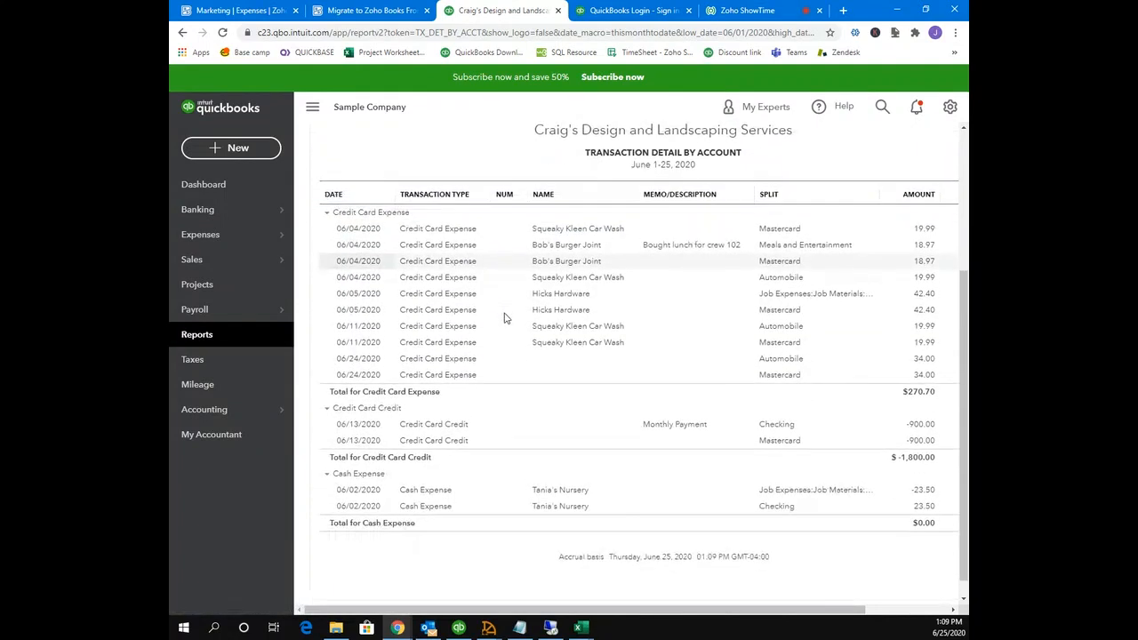
pyautogui.scroll(-1, 505, 316)
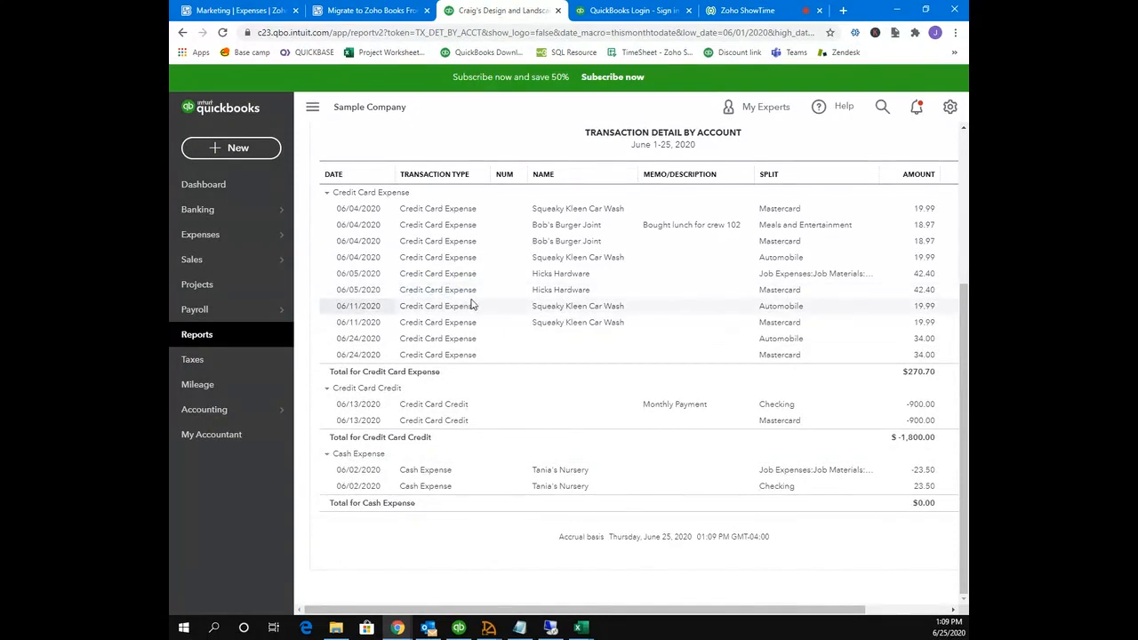
pyautogui.scroll(3, 471, 305)
pyautogui.scroll(-3, 471, 305)
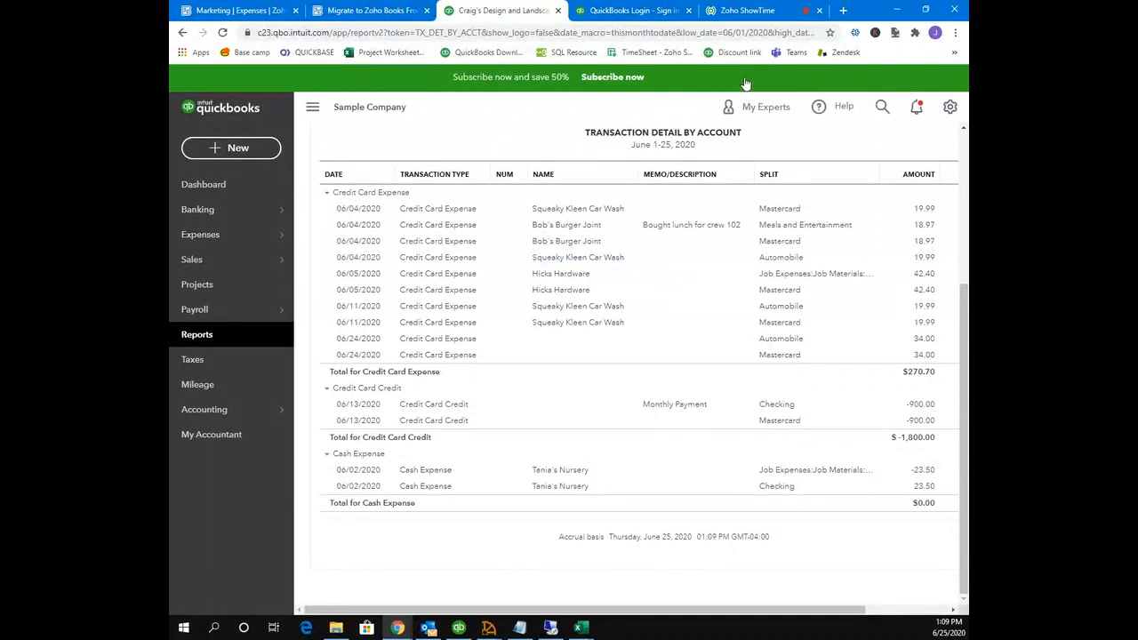
# Step: Switch to Zoho Books and examine the expenses list and the record types available under Sales, Purchases and Accountant
pyautogui.click(266, 16)
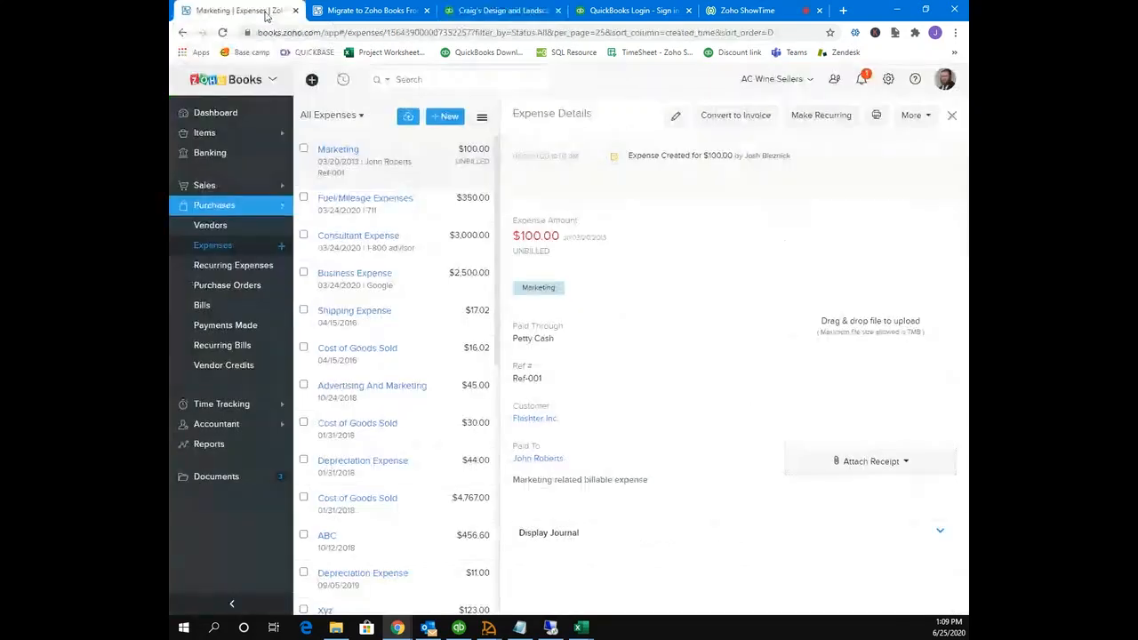
pyautogui.scroll(-3, 352, 204)
pyautogui.scroll(3, 353, 204)
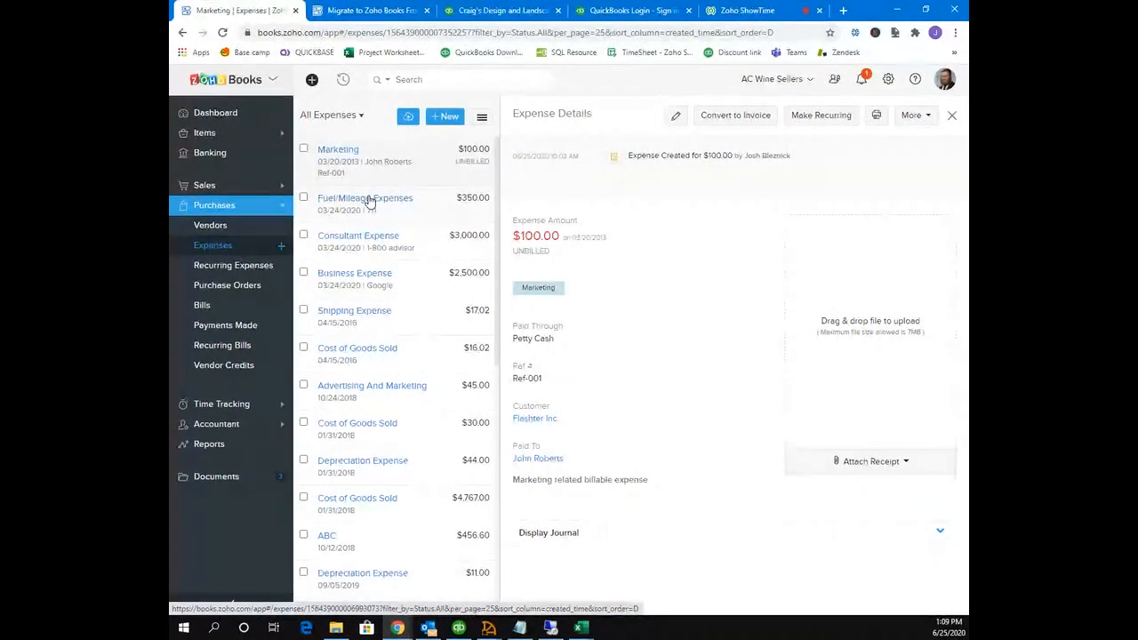
pyautogui.click(249, 206)
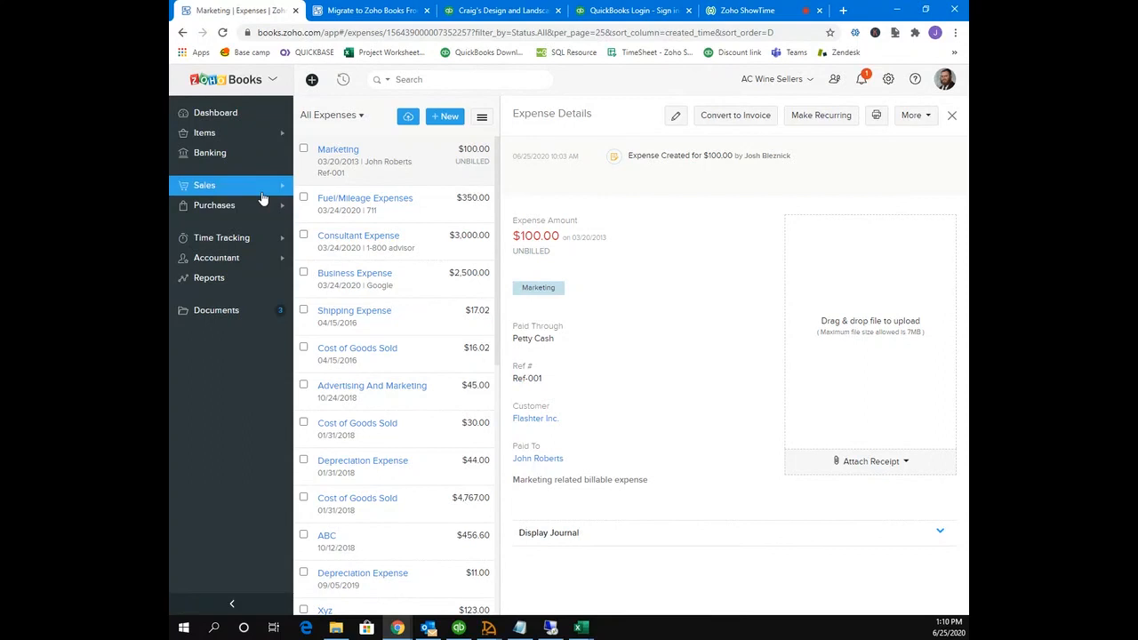
pyautogui.click(262, 194)
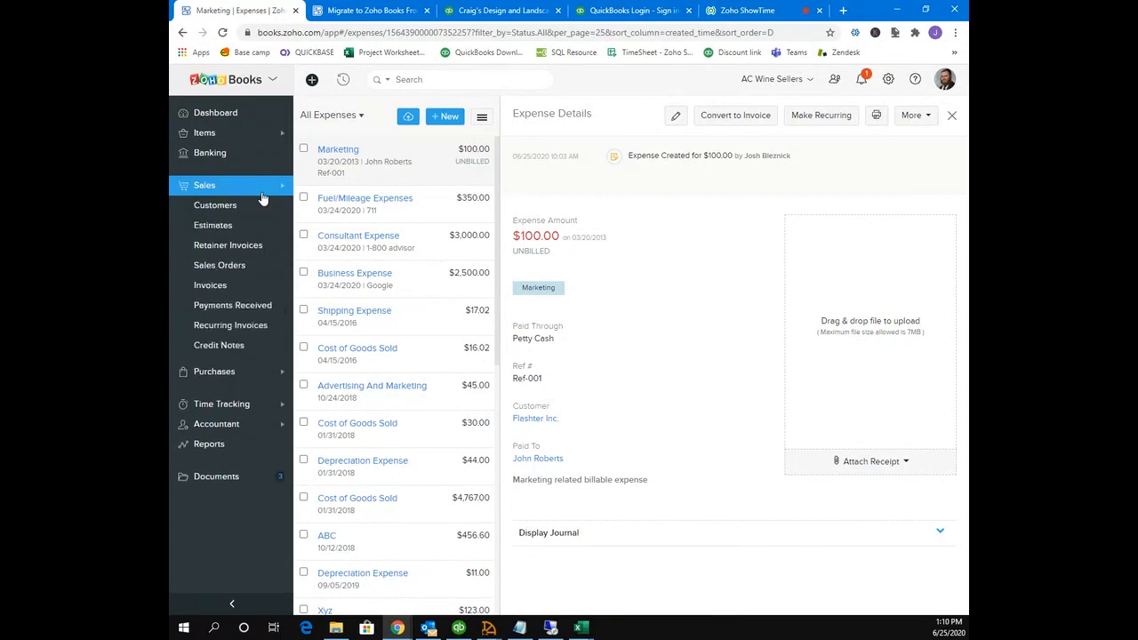
pyautogui.click(237, 381)
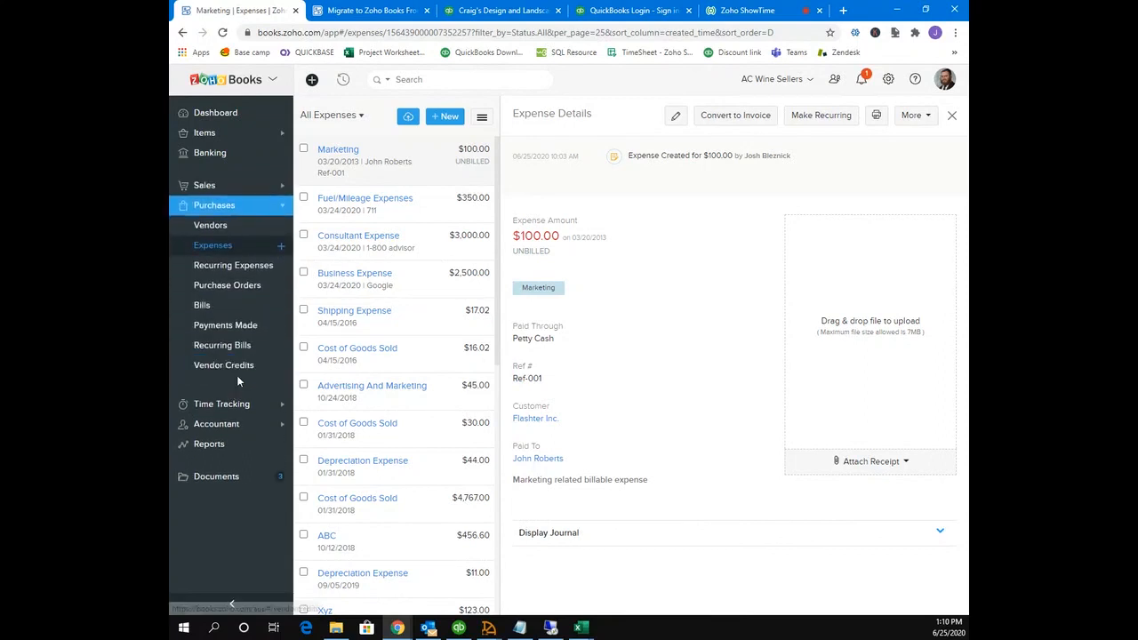
pyautogui.click(239, 187)
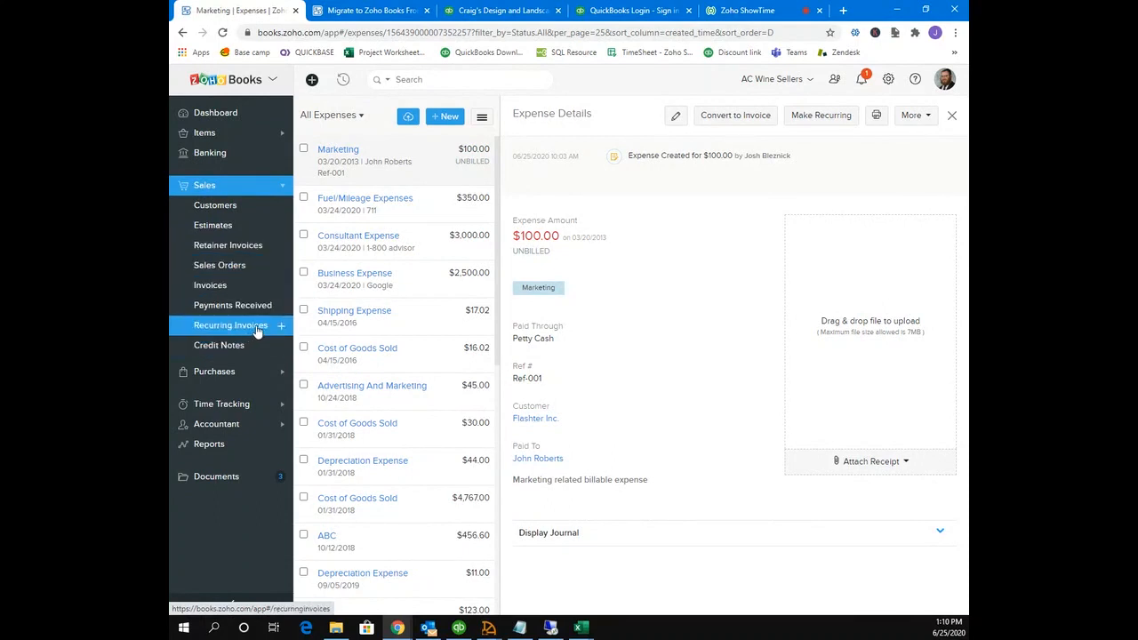
pyautogui.click(233, 373)
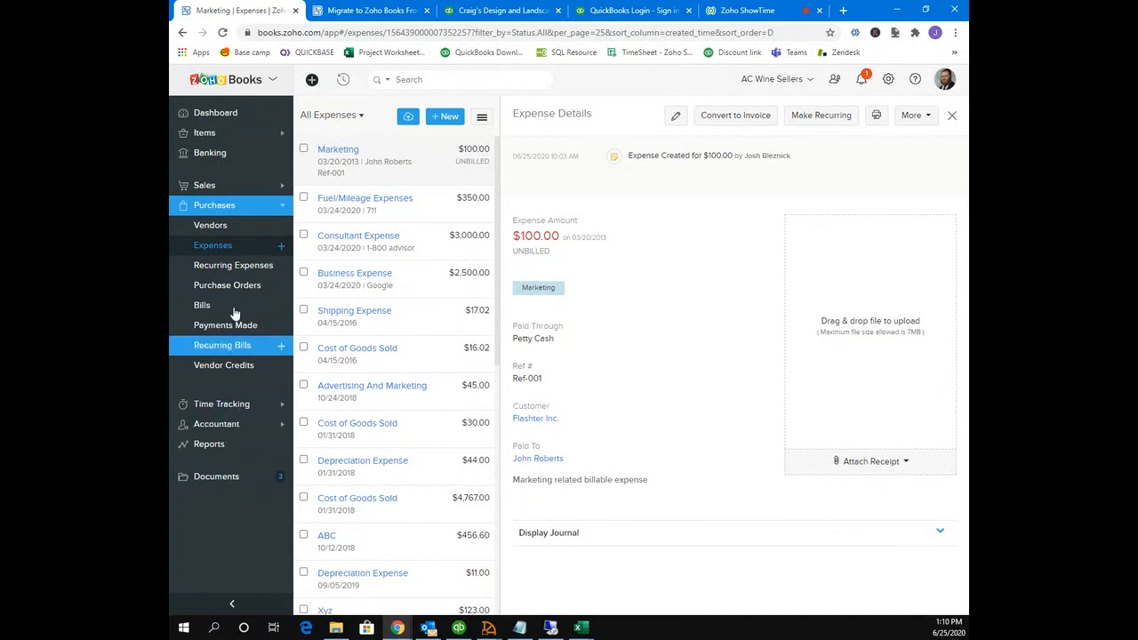
pyautogui.click(224, 212)
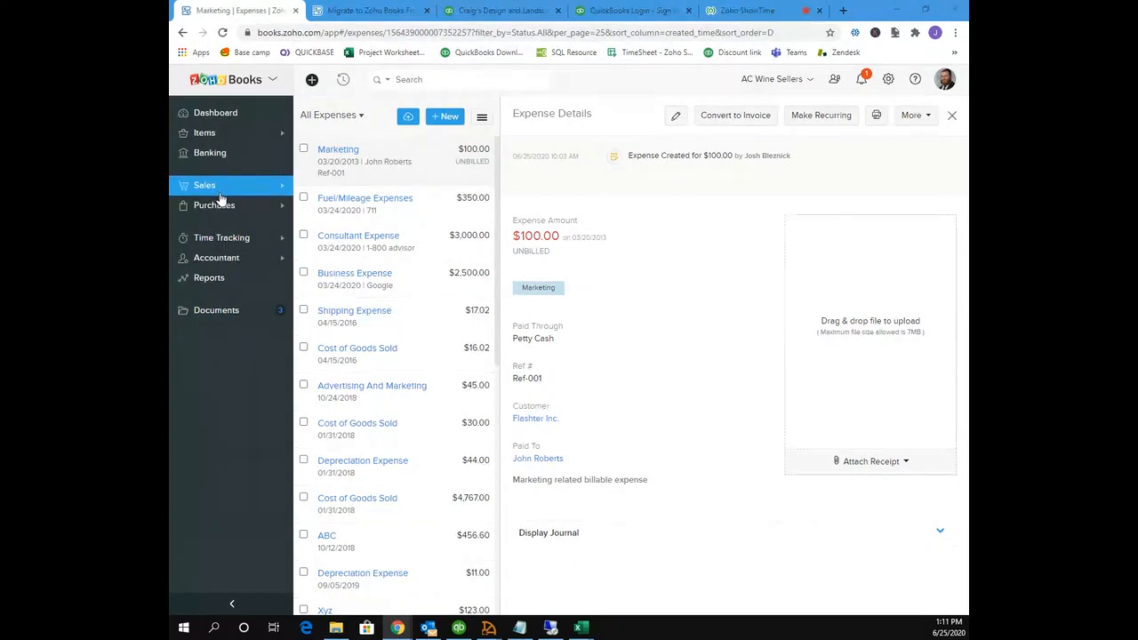
pyautogui.click(269, 259)
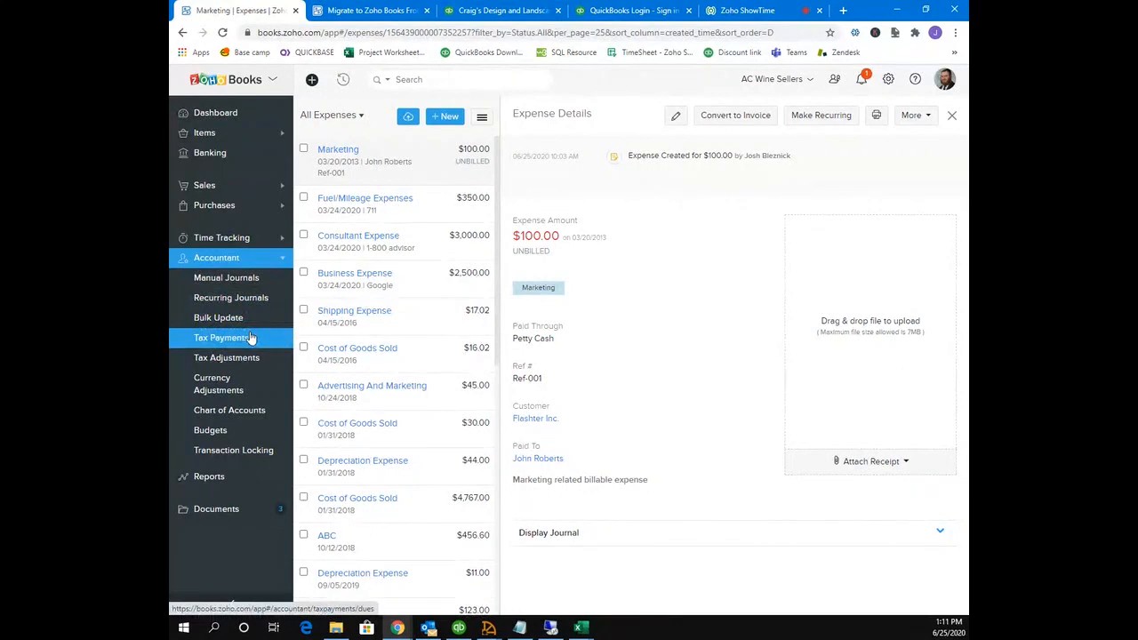
# Step: Open the Trial Balance report by searching the reports for "trial"
pyautogui.click(218, 481)
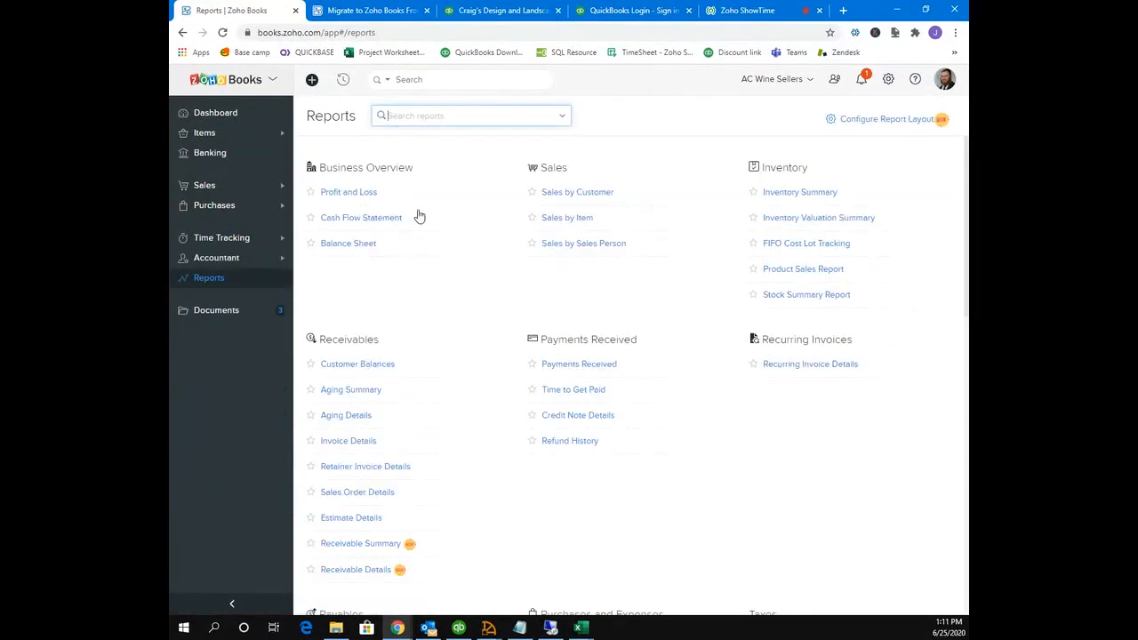
pyautogui.click(446, 113)
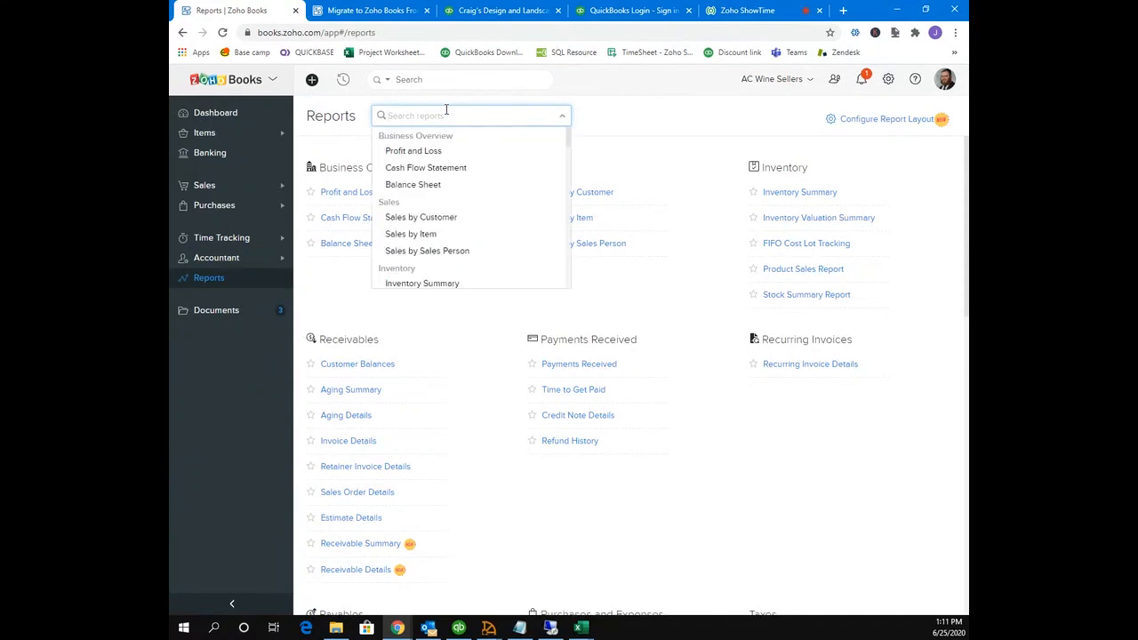
pyautogui.write('trial')
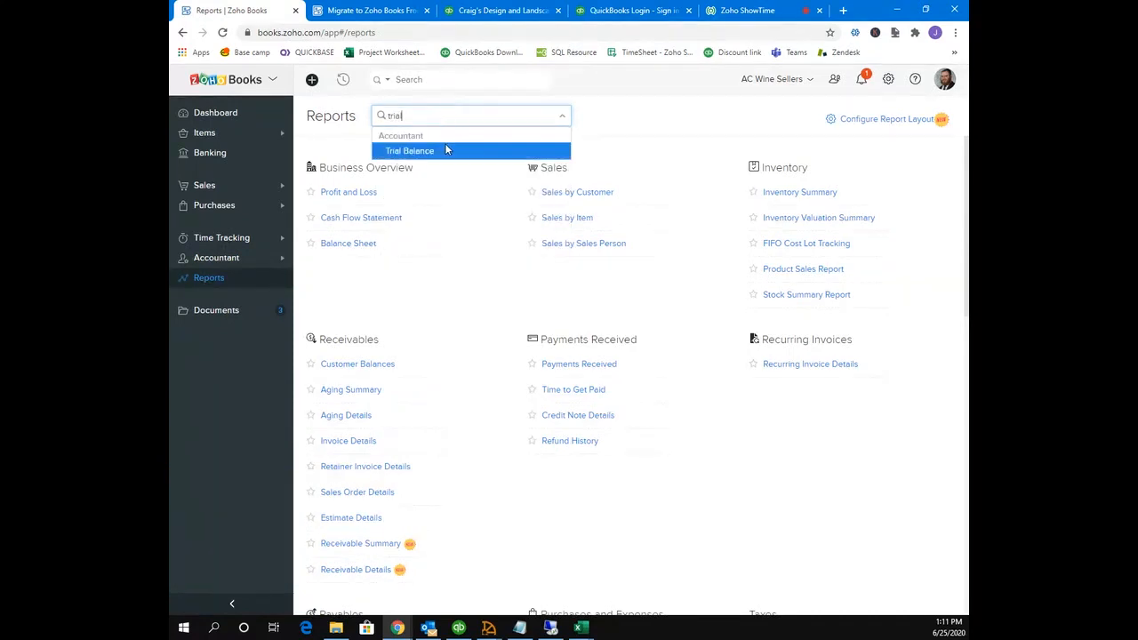
pyautogui.click(445, 150)
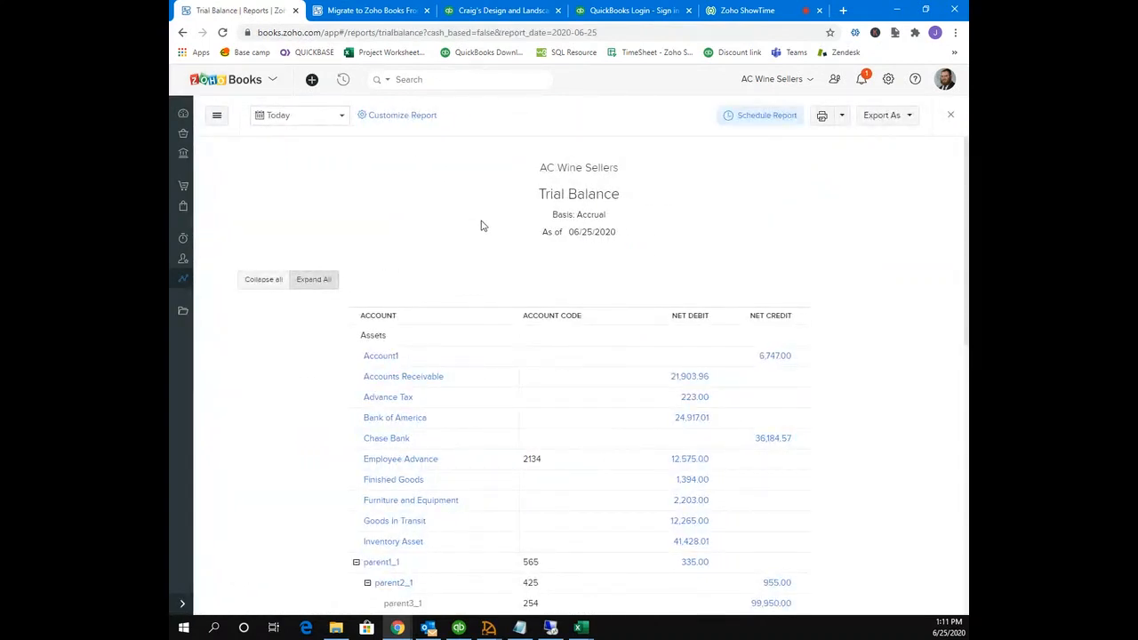
# Step: Examine the account balances and the net debit and credit totals in the trial balance and return to the reports list
pyautogui.scroll(-1, 485, 226)
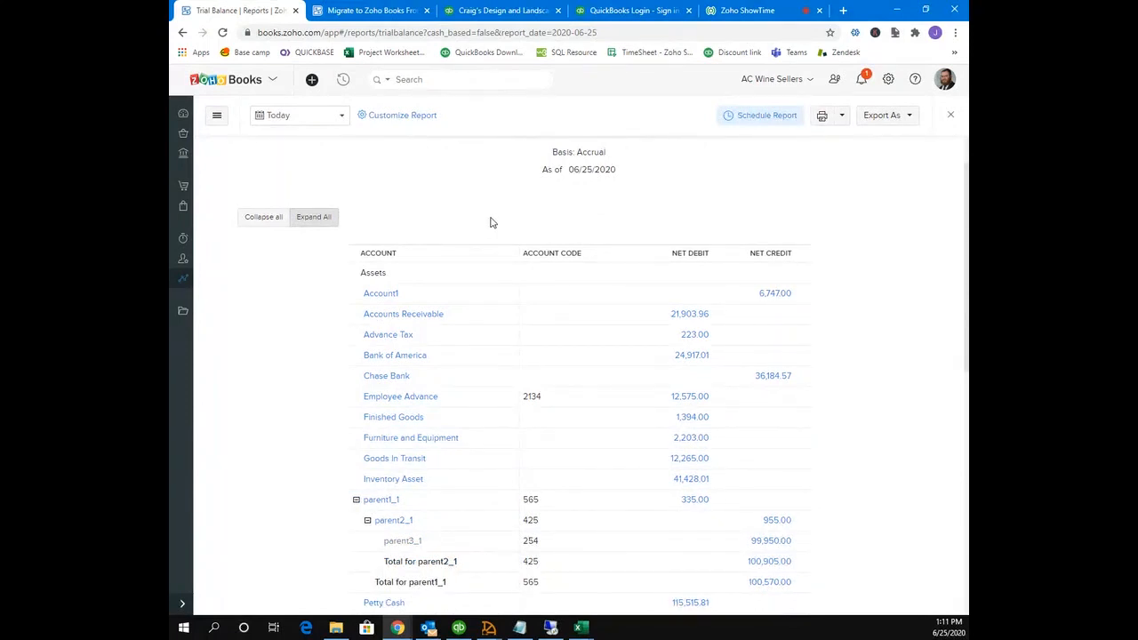
pyautogui.scroll(-2, 490, 222)
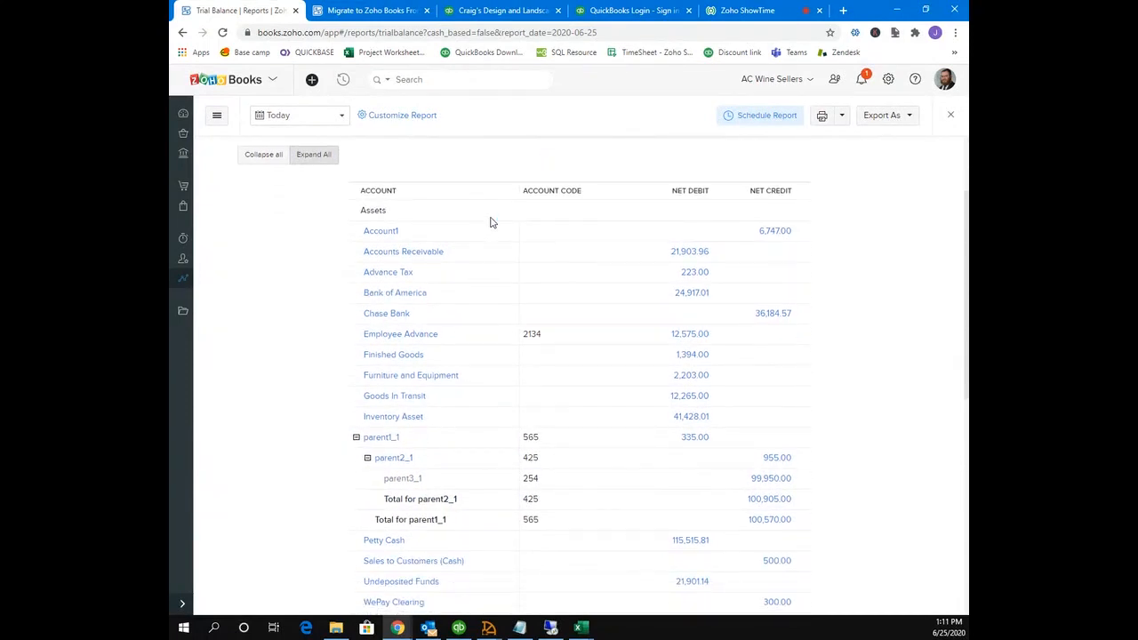
pyautogui.scroll(3, 491, 222)
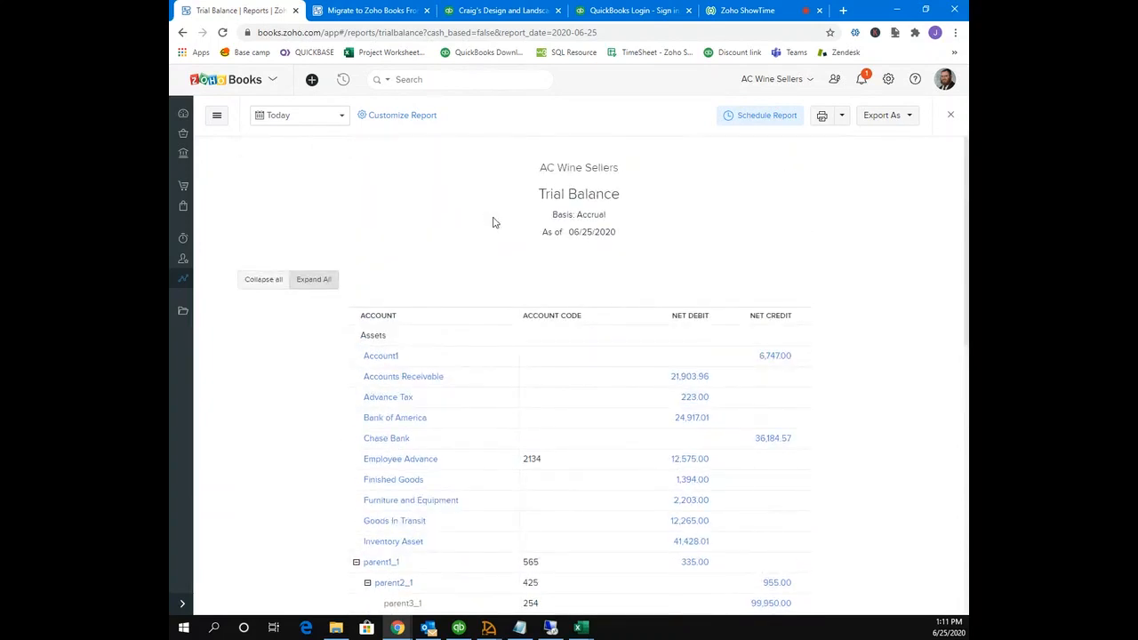
pyautogui.scroll(-1, 493, 222)
pyautogui.scroll(1, 493, 222)
pyautogui.scroll(-15, 508, 223)
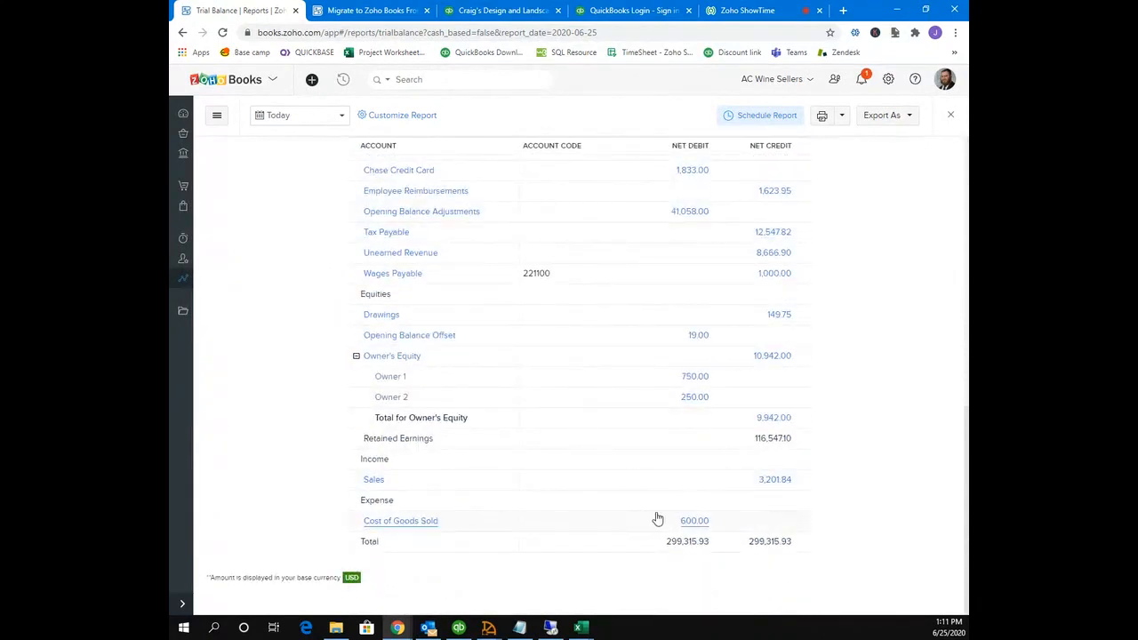
pyautogui.doubleClick(700, 542)
pyautogui.click(676, 550)
pyautogui.doubleClick(683, 546)
pyautogui.scroll(5, 526, 386)
pyautogui.scroll(3, 364, 286)
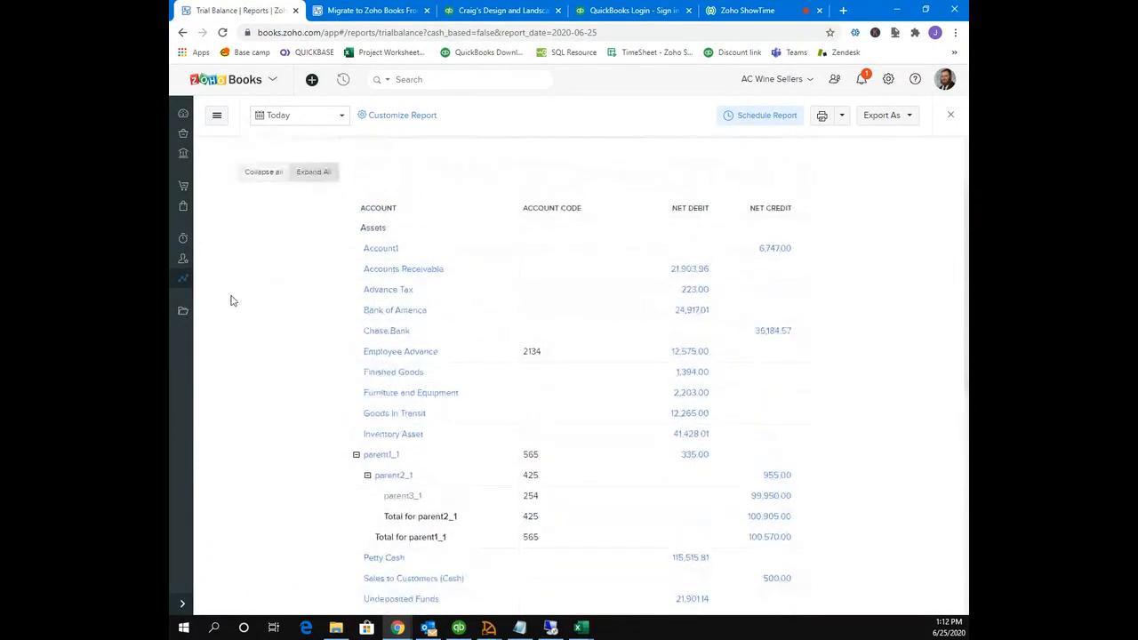
pyautogui.click(183, 281)
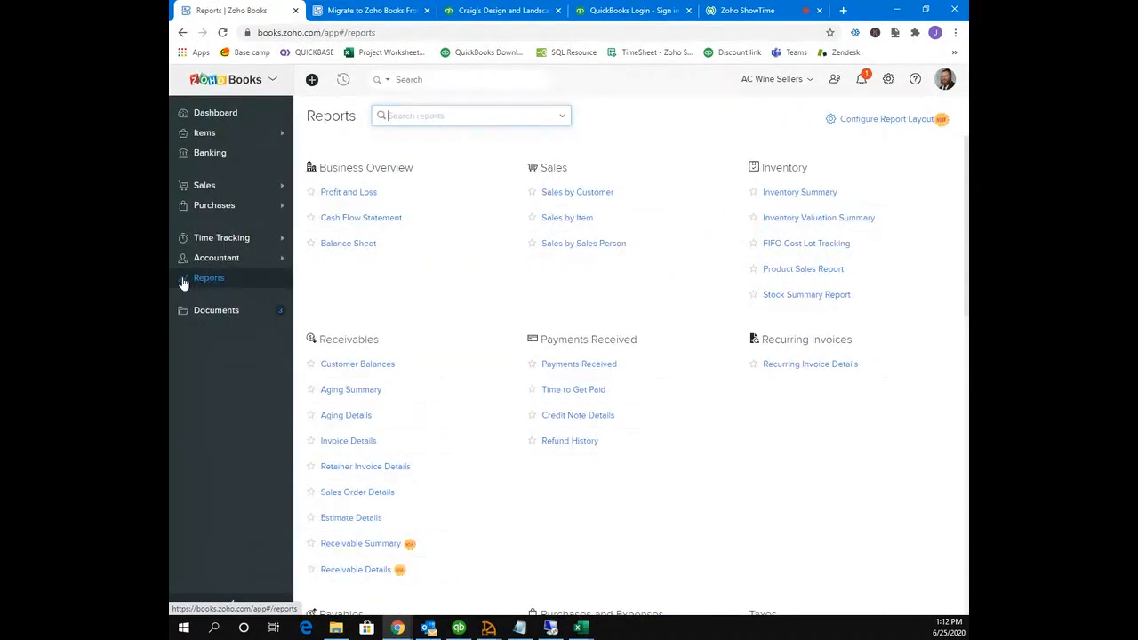
pyautogui.click(200, 281)
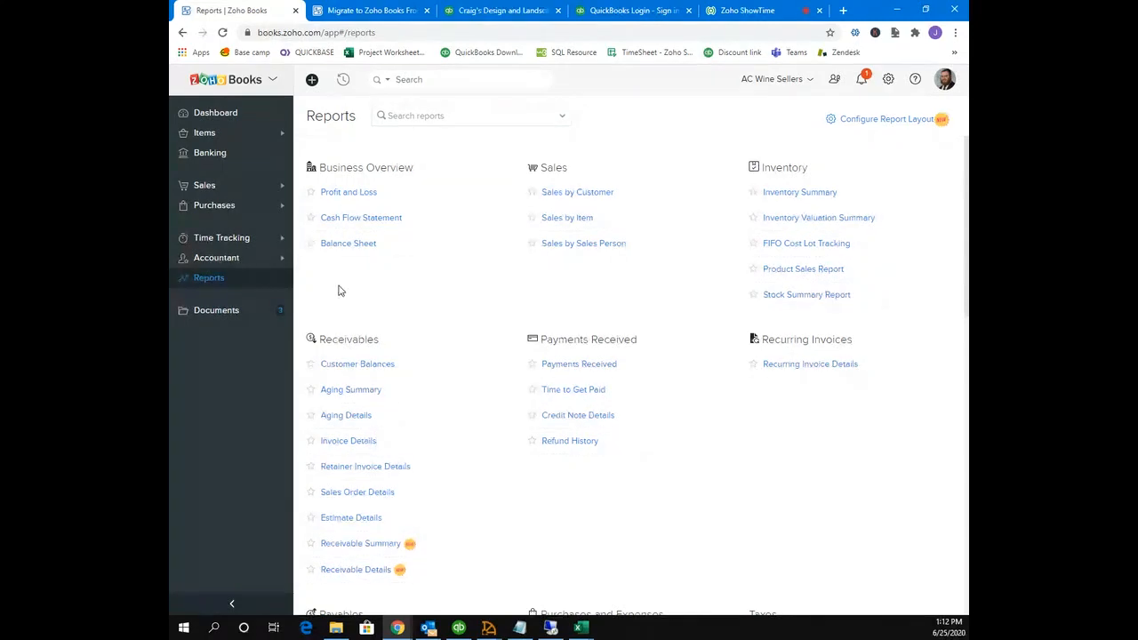
# Step: Switch to QuickBooks Online and open the Sales invoices list to review the invoices and their payment status
pyautogui.scroll(-1, 337, 291)
pyautogui.scroll(1, 371, 237)
pyautogui.click(617, 7)
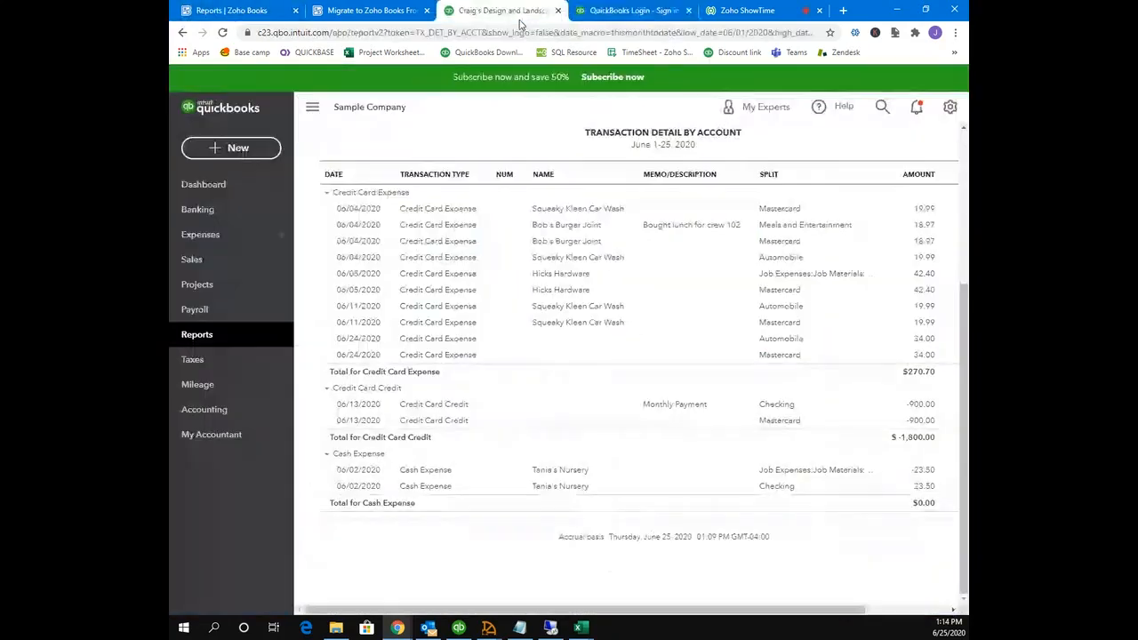
pyautogui.click(503, 10)
pyautogui.scroll(3, 541, 224)
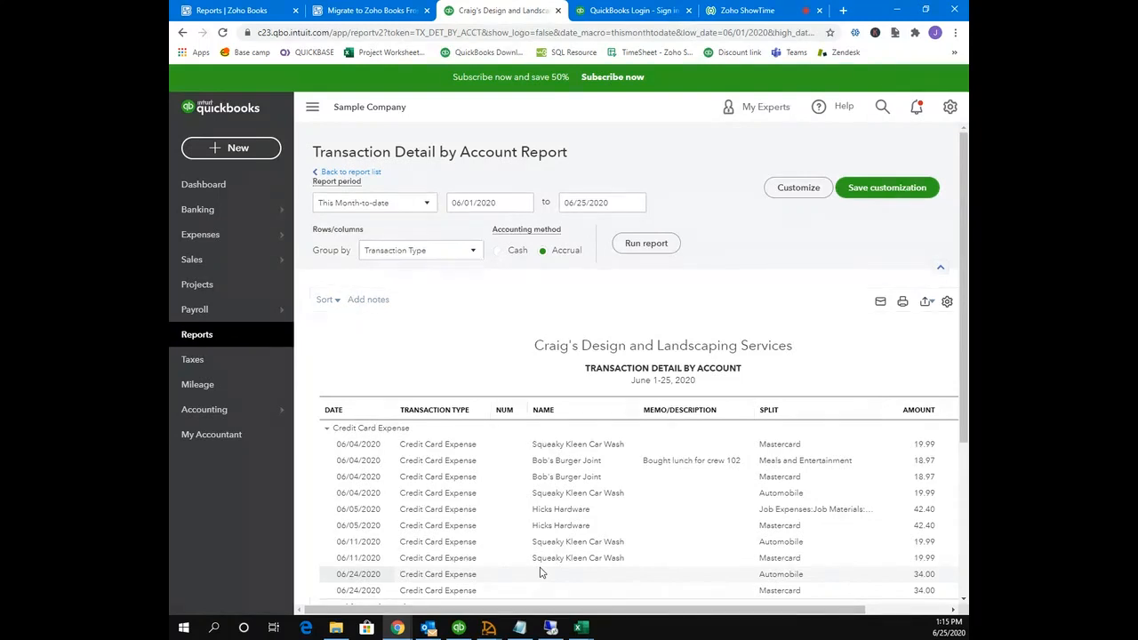
pyautogui.click(224, 259)
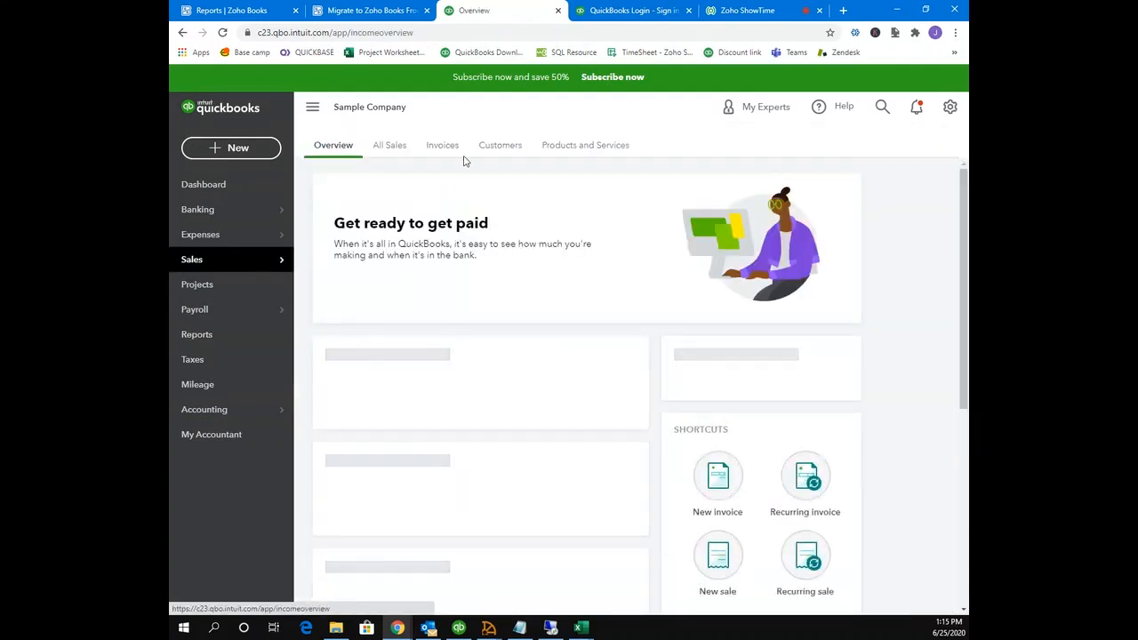
pyautogui.click(439, 145)
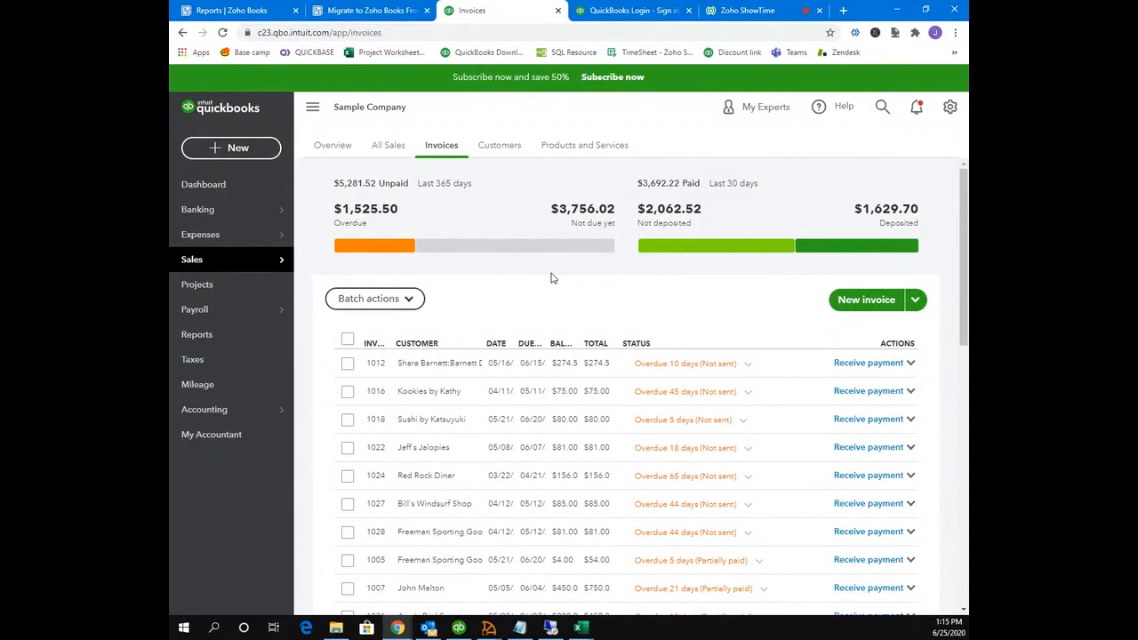
pyautogui.scroll(-1, 551, 279)
pyautogui.scroll(1, 551, 278)
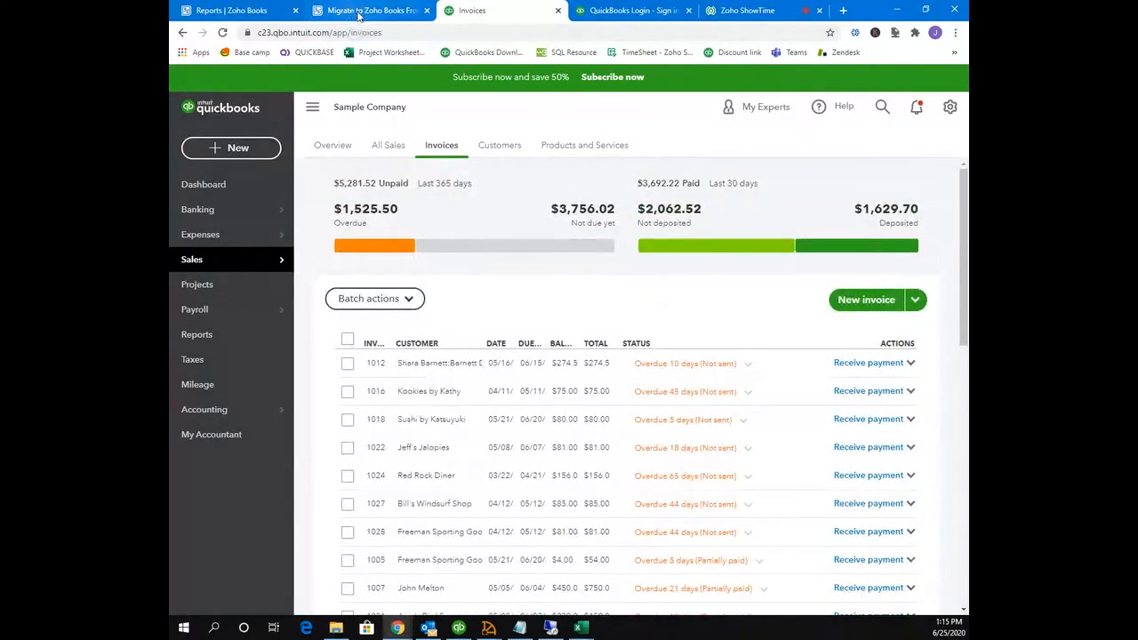
# Step: Switch back to the Zoho Books reports list and check the Purchases group
pyautogui.click(283, 10)
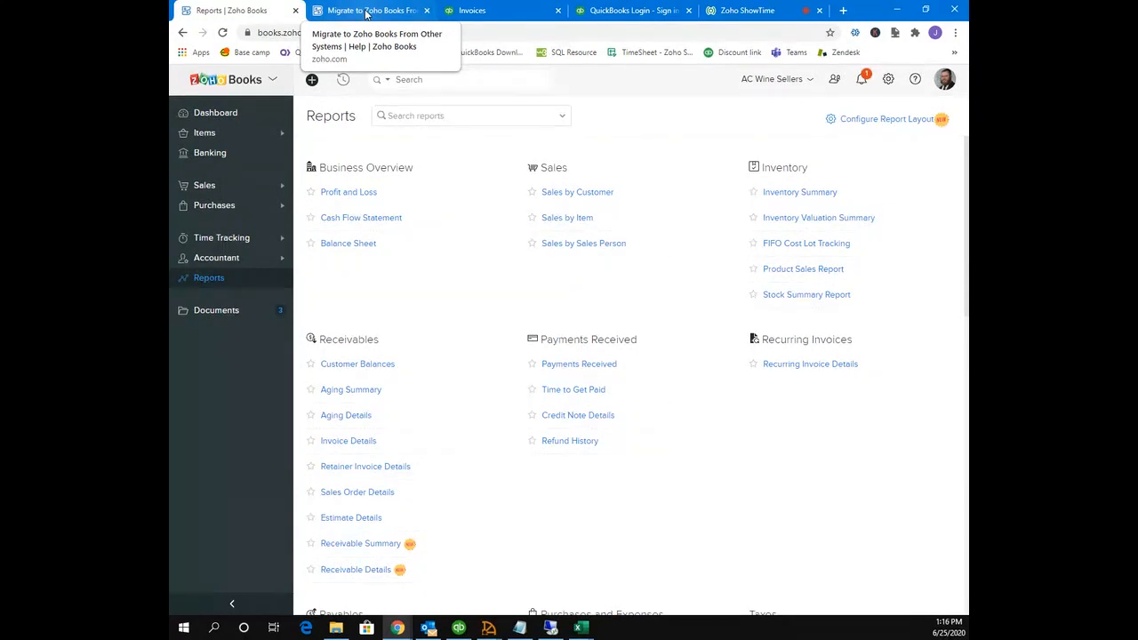
pyautogui.click(253, 268)
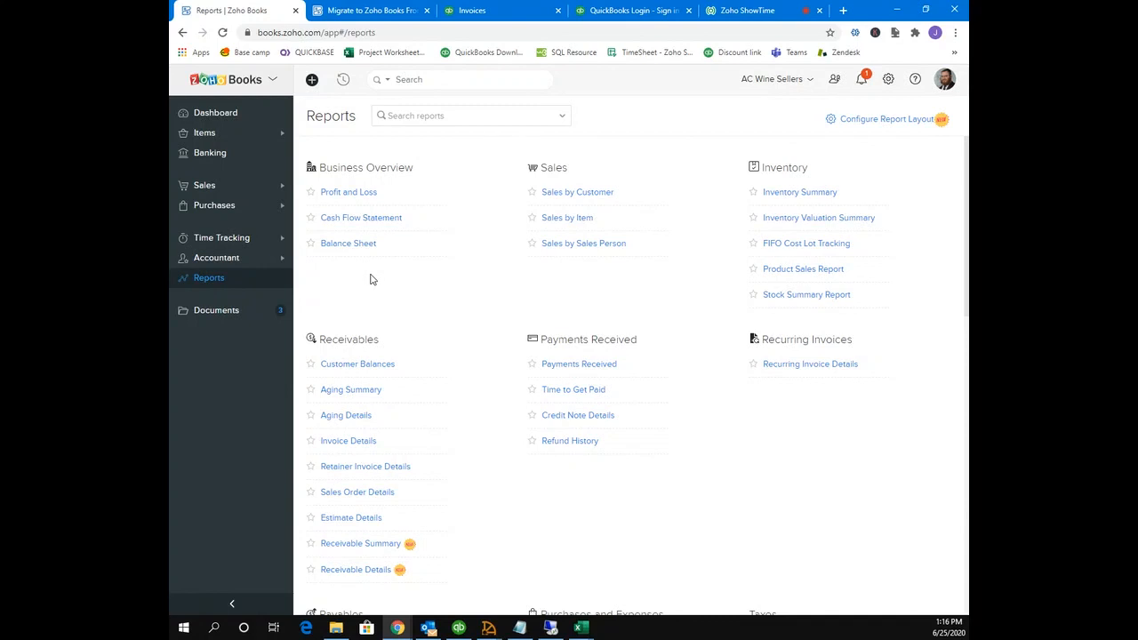
pyautogui.click(250, 208)
pyautogui.click(250, 208)
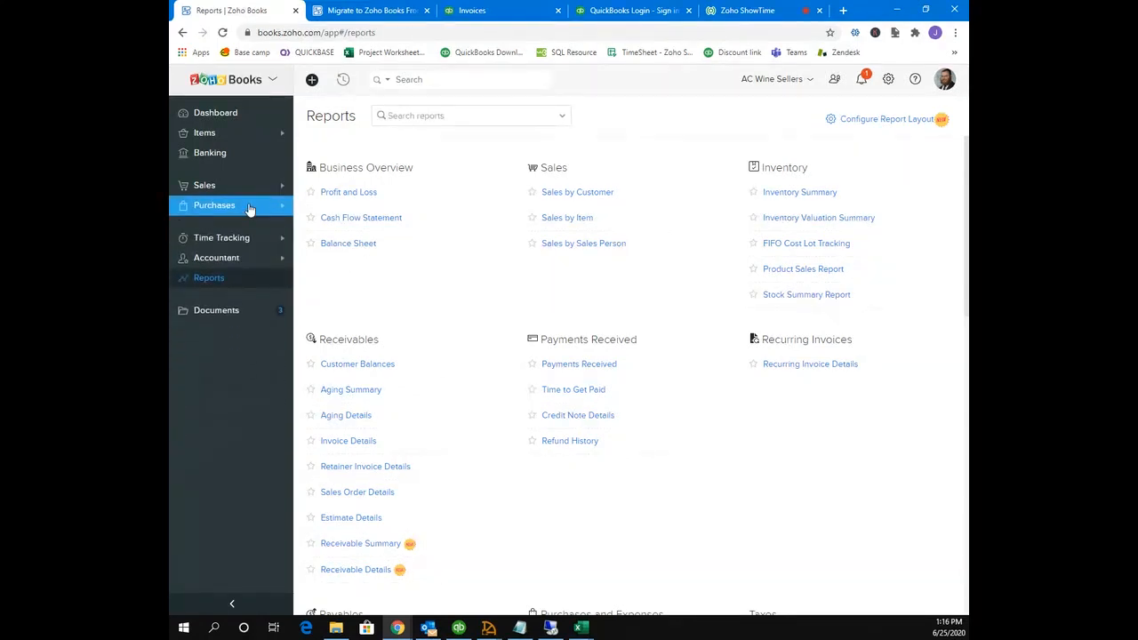
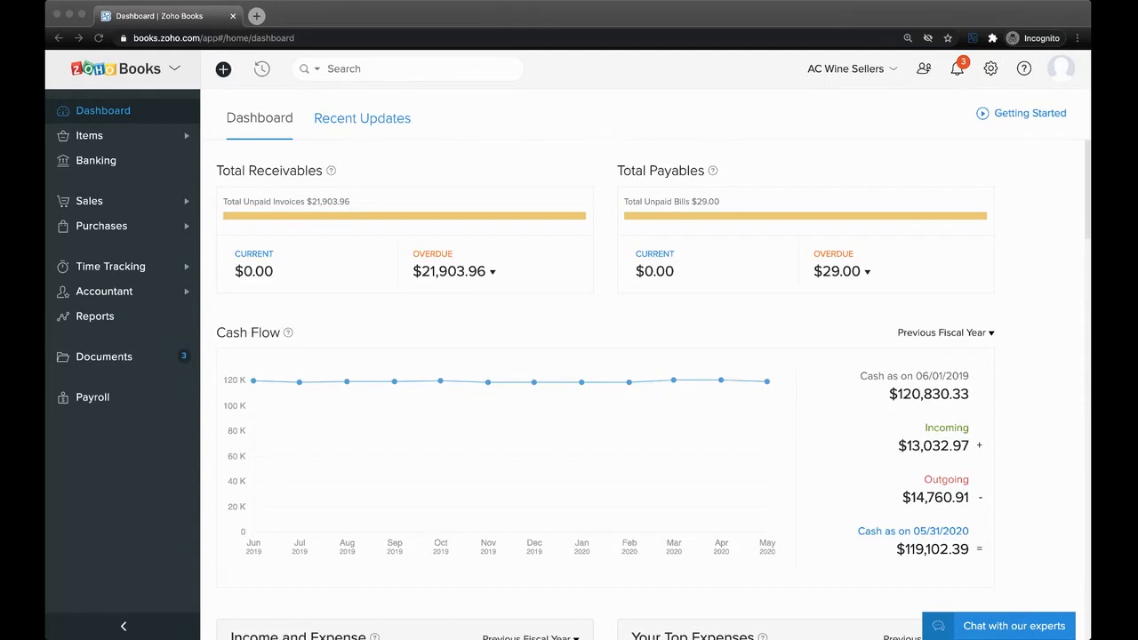
# Step: Open the aging details report for overdue invoices from the dashboard's Total Receivables chart
pyautogui.click(386, 549)
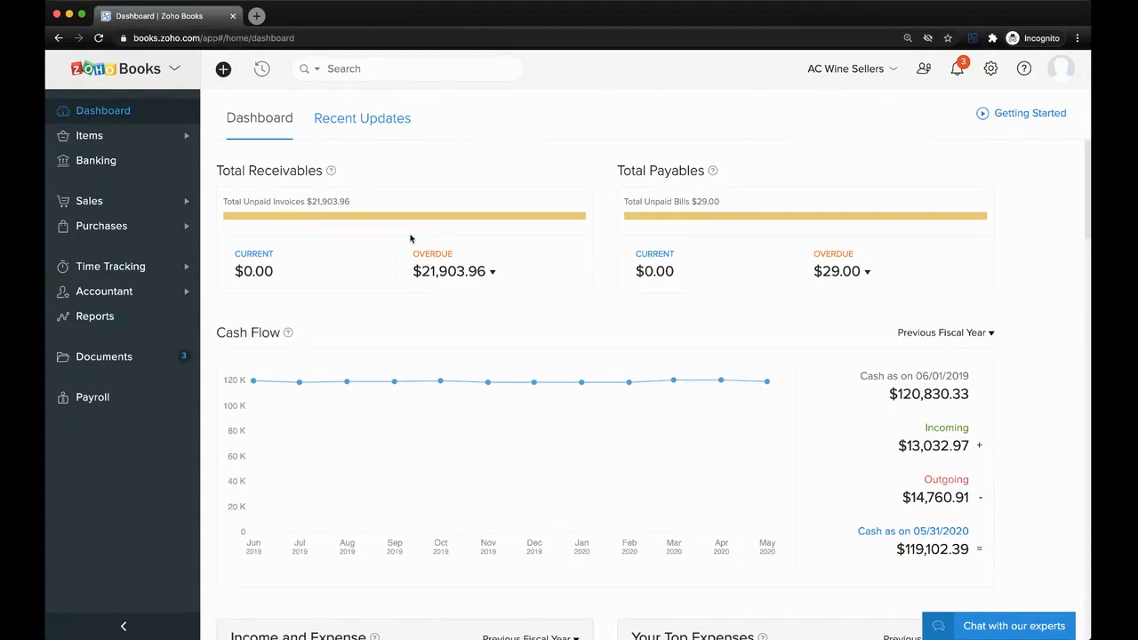
pyautogui.moveTo(383, 223)
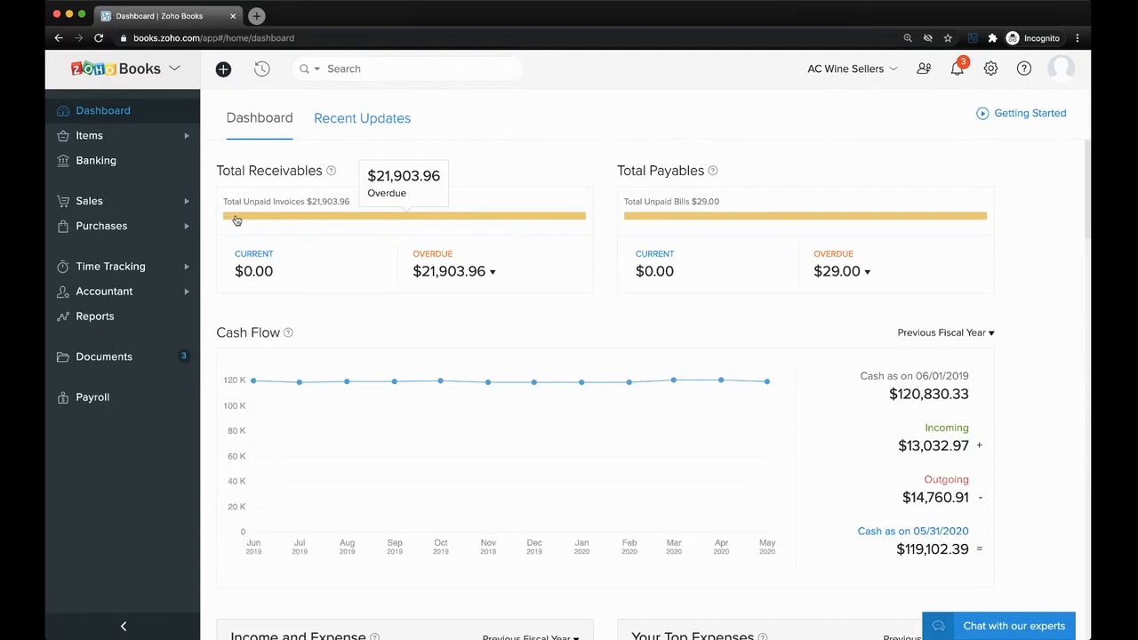
pyautogui.click(409, 222)
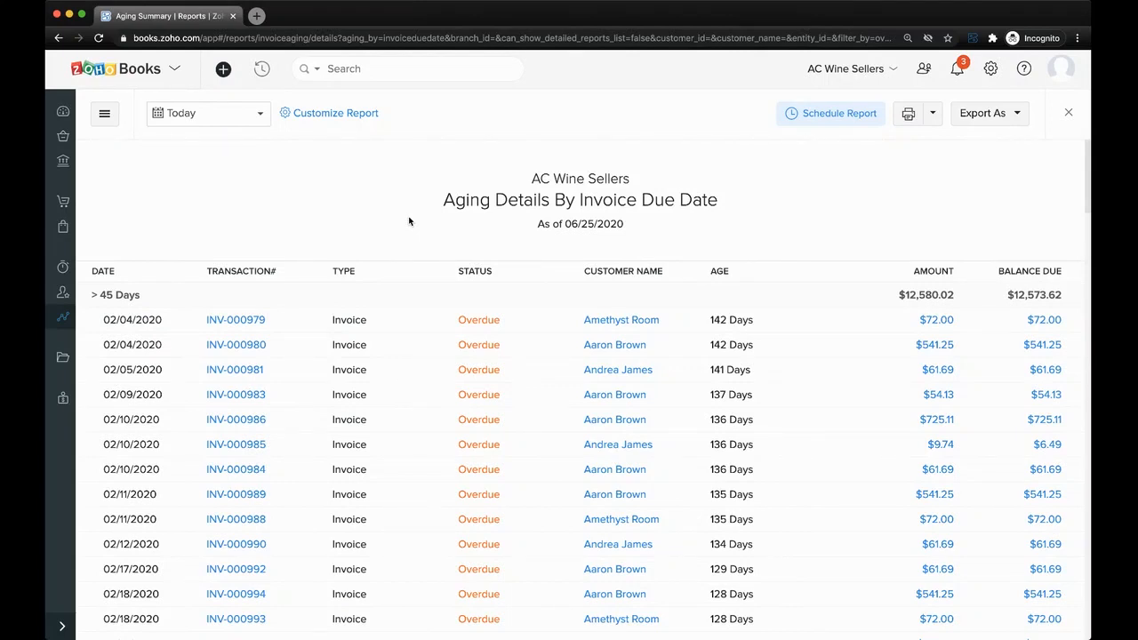
# Step: Open the customer of the second invoice in the aging report and review that customer's sales transactions
pyautogui.click(628, 344)
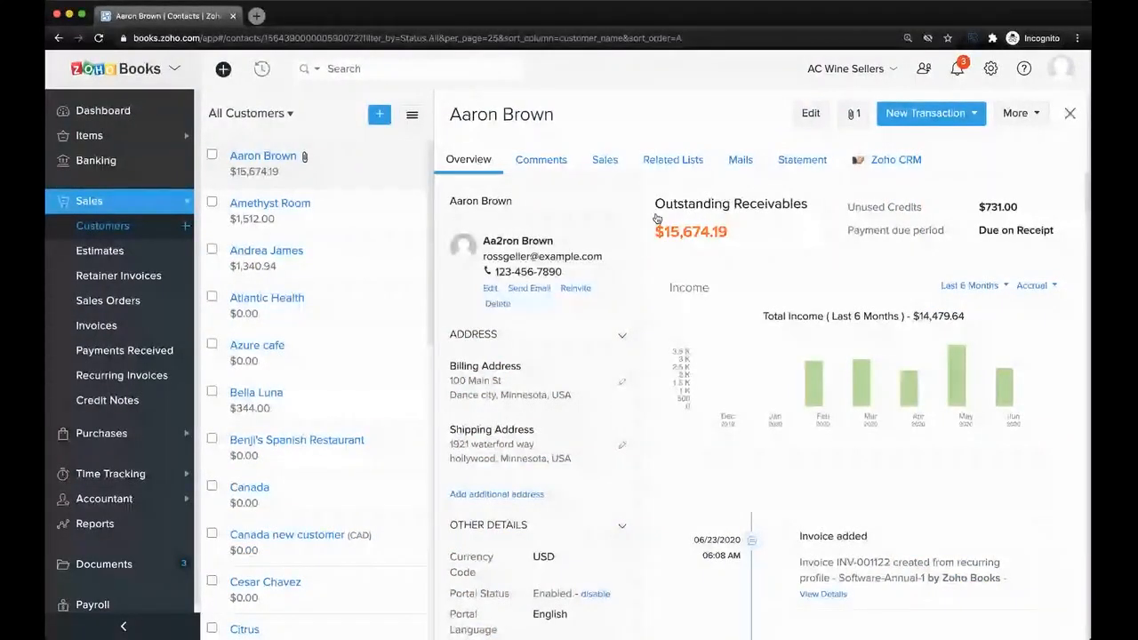
pyautogui.click(611, 162)
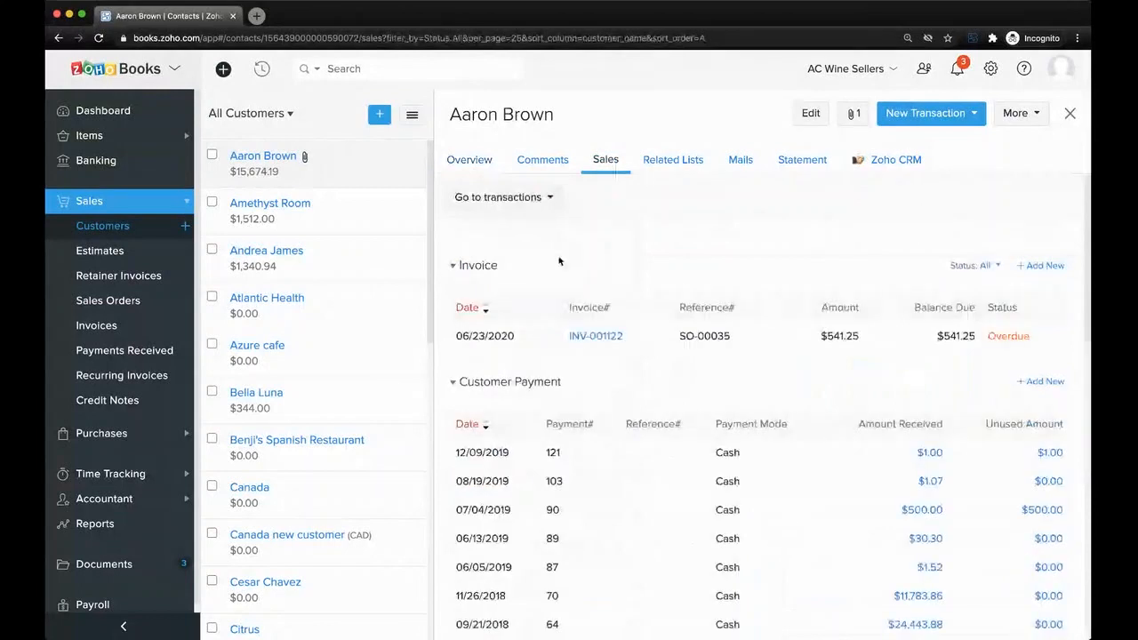
pyautogui.scroll(-2, 527, 335)
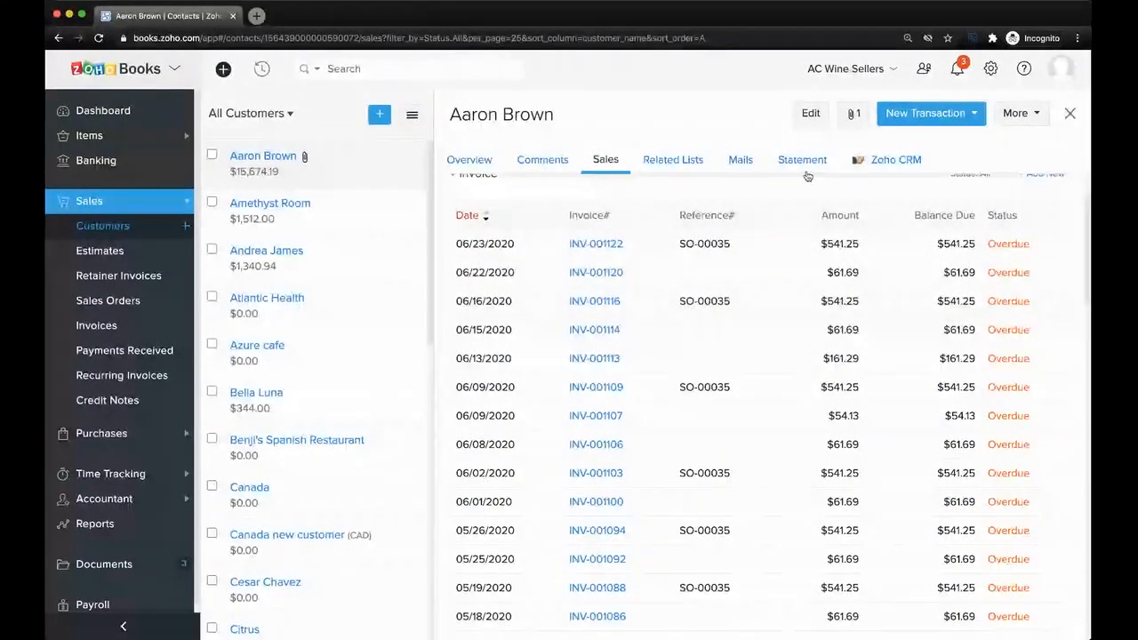
# Step: Return to the dashboard, check the Total Payables and open the Cash Flow Statement for May 2020 from the Cash Flow chart
pyautogui.click(143, 524)
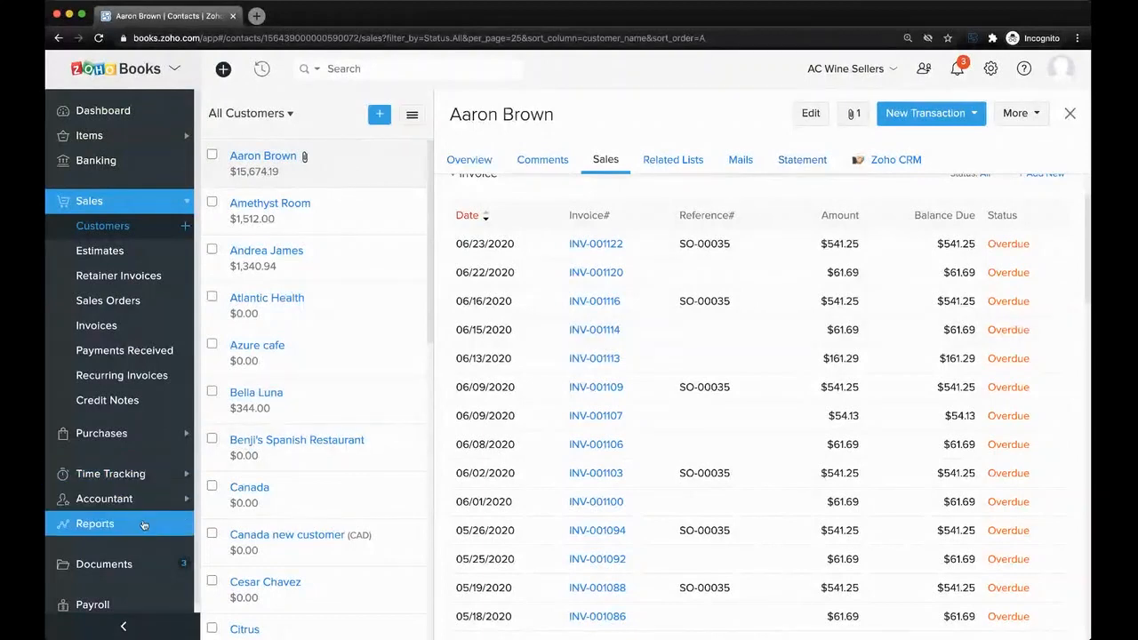
pyautogui.scroll(-1, 143, 525)
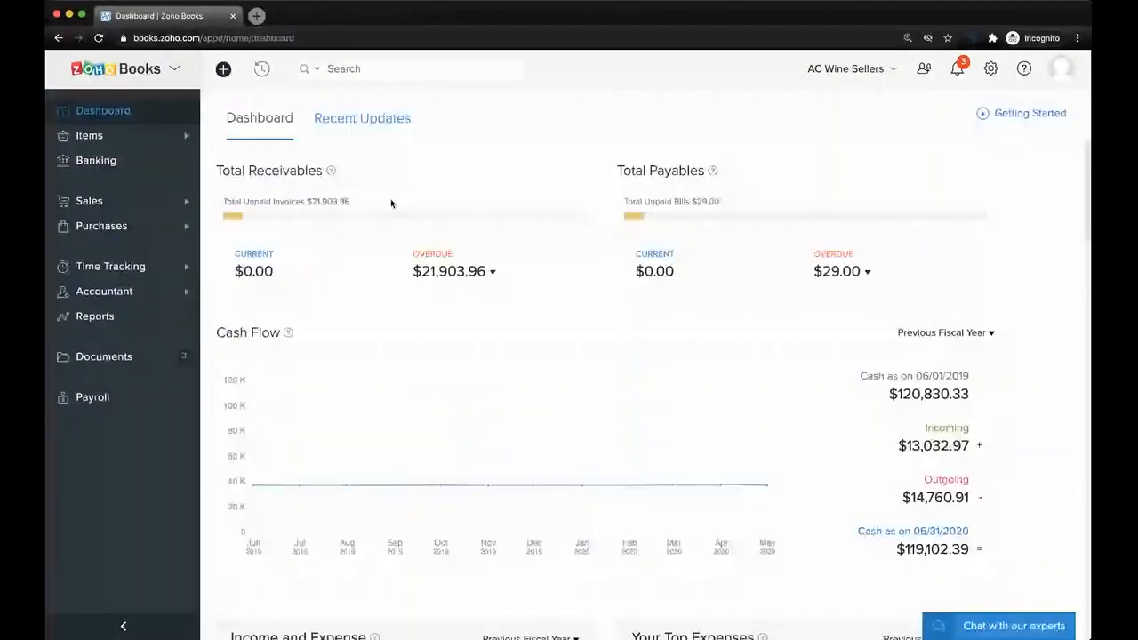
pyautogui.moveTo(744, 218)
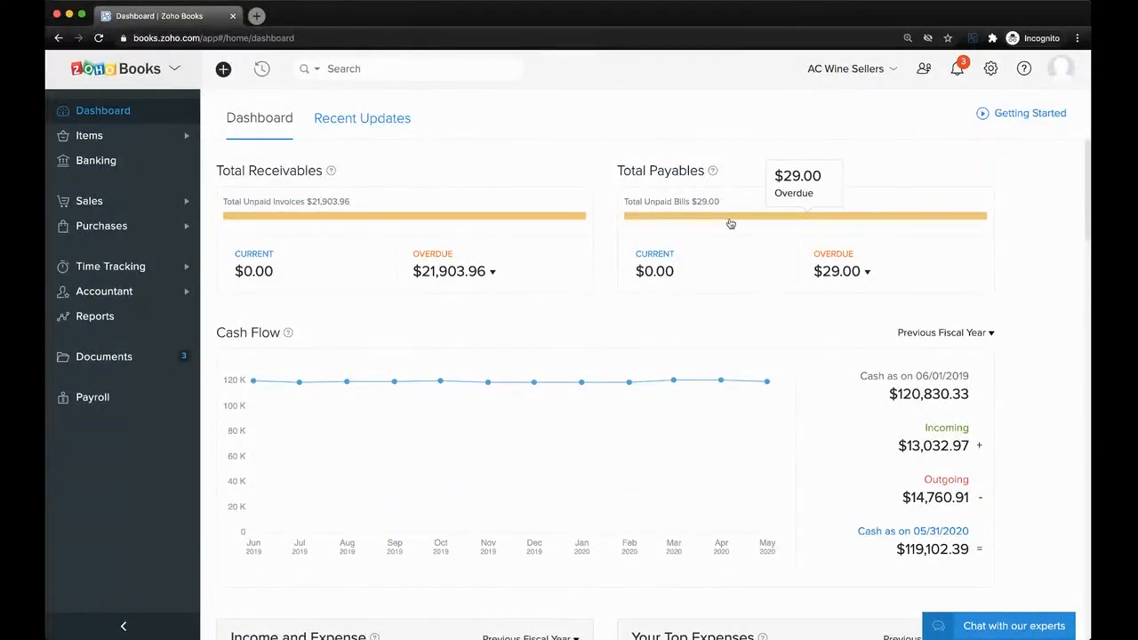
pyautogui.moveTo(641, 378)
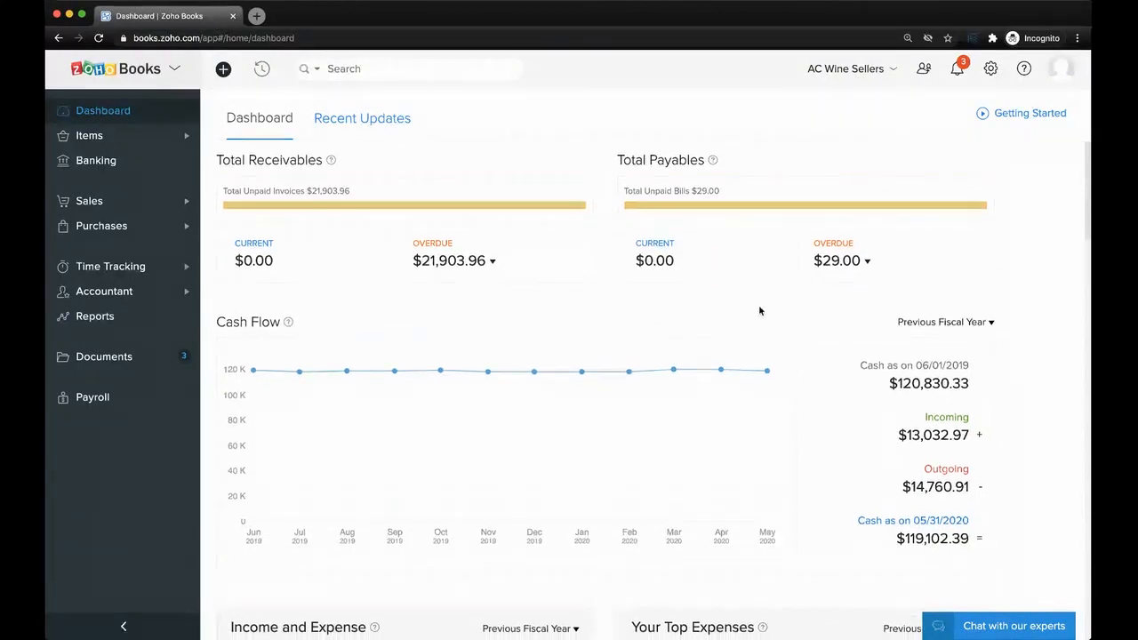
pyautogui.scroll(-2, 759, 310)
pyautogui.moveTo(770, 331)
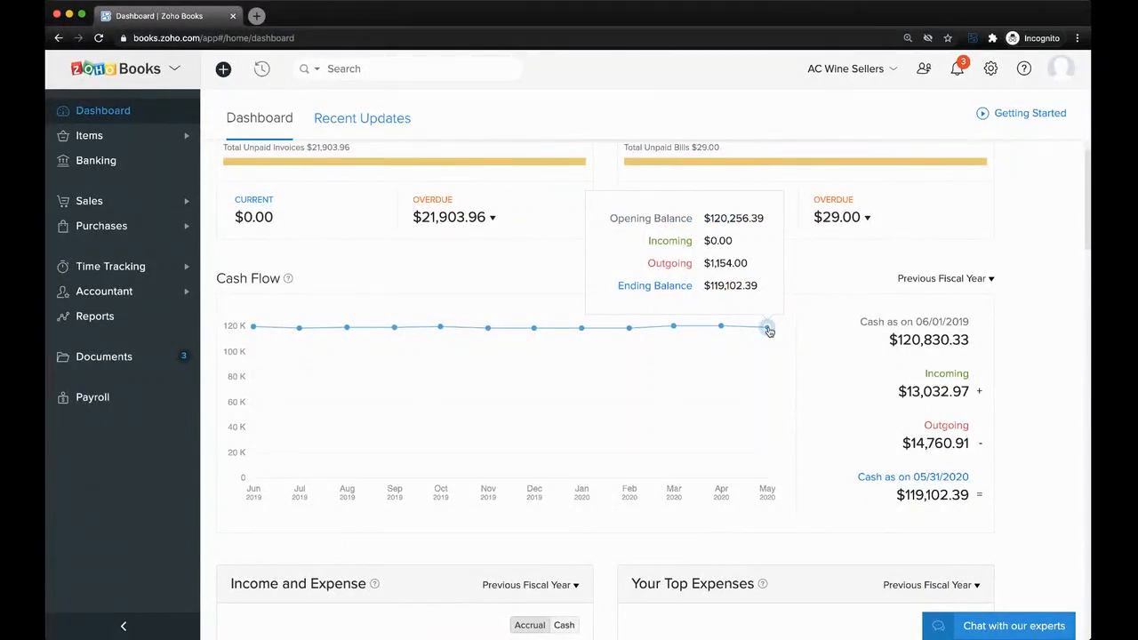
pyautogui.click(769, 329)
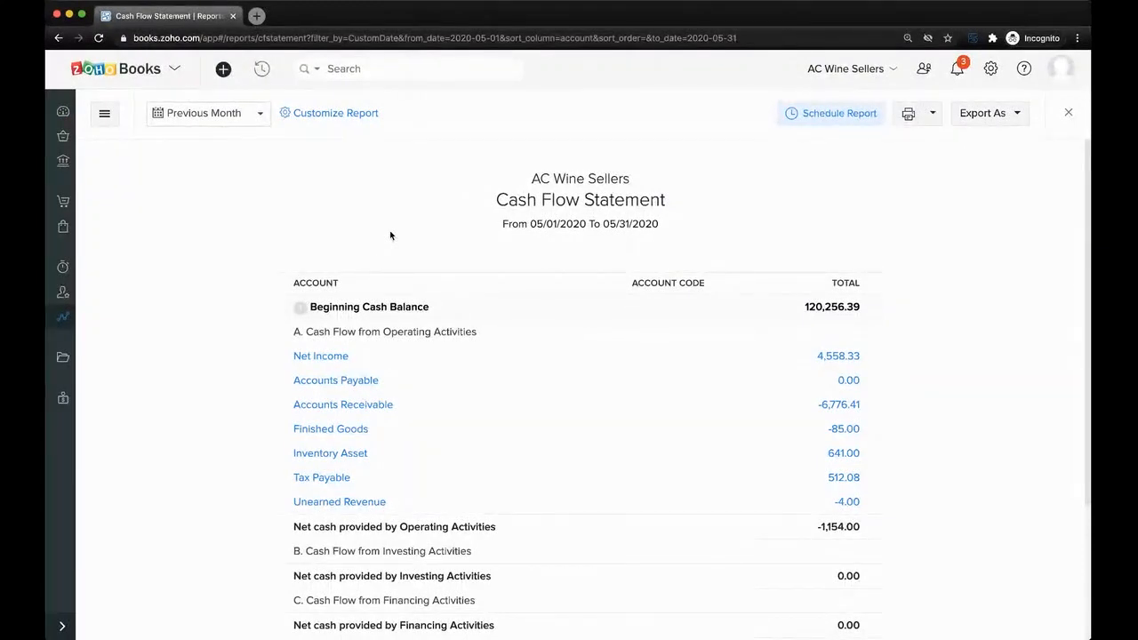
# Step: Examine the frequency and recipient options for scheduling the Cash Flow Statement, and close the schedule without saving
pyautogui.click(843, 117)
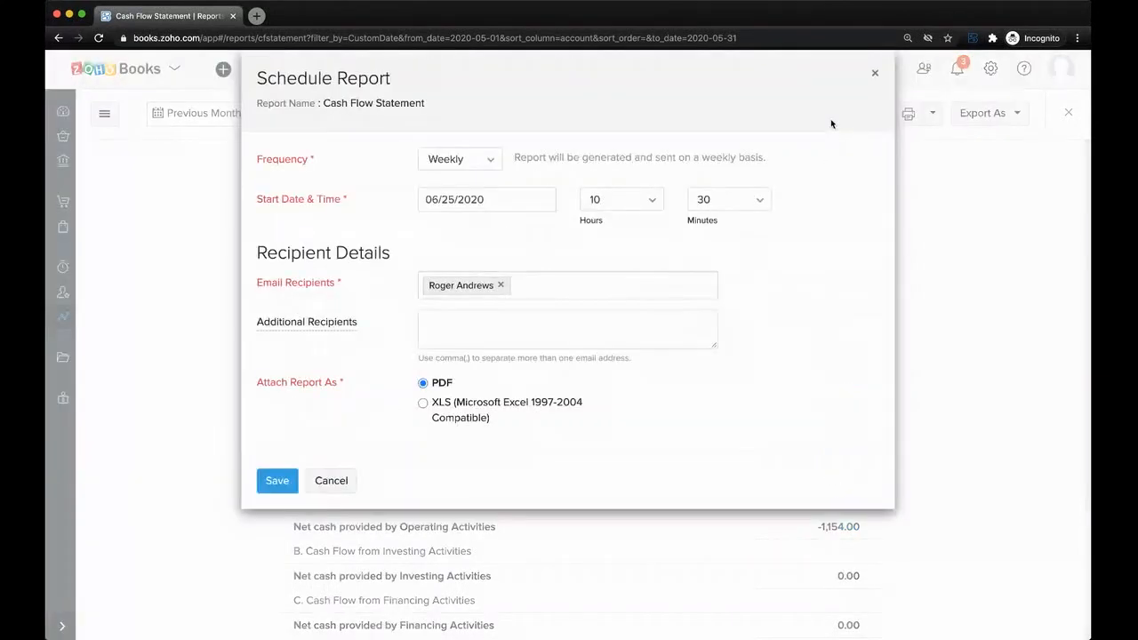
pyautogui.click(481, 166)
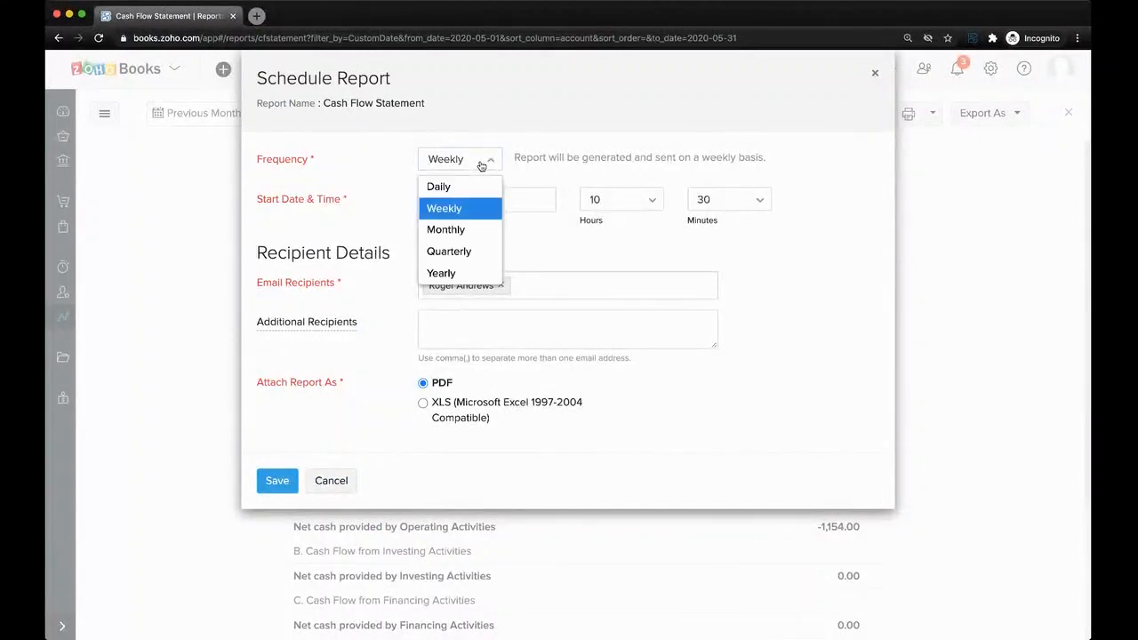
pyautogui.click(481, 165)
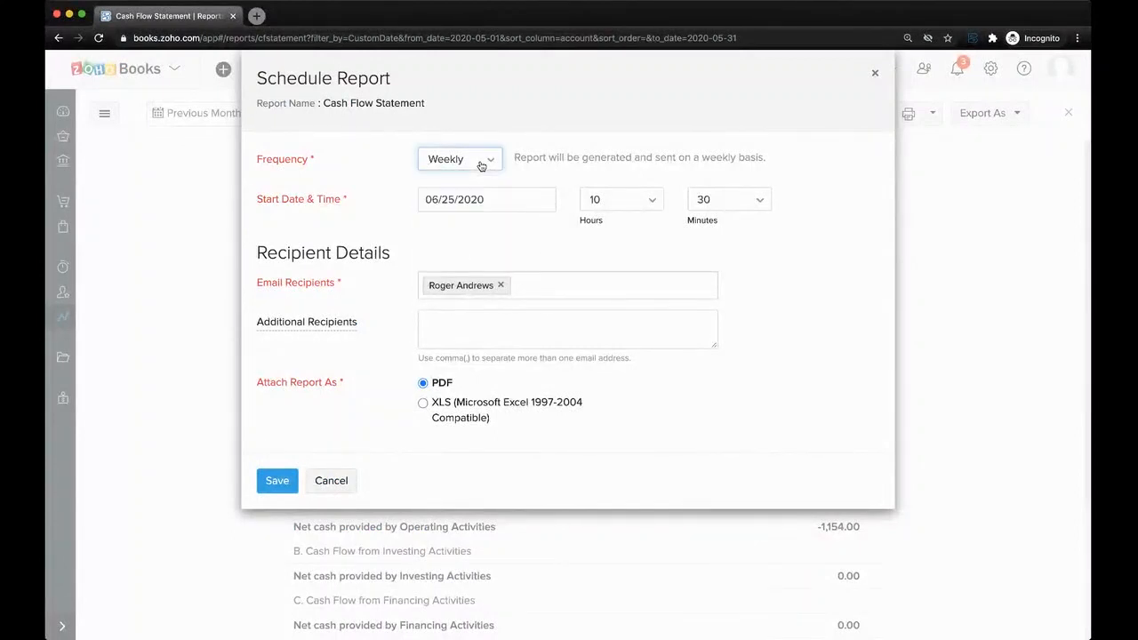
pyautogui.click(557, 284)
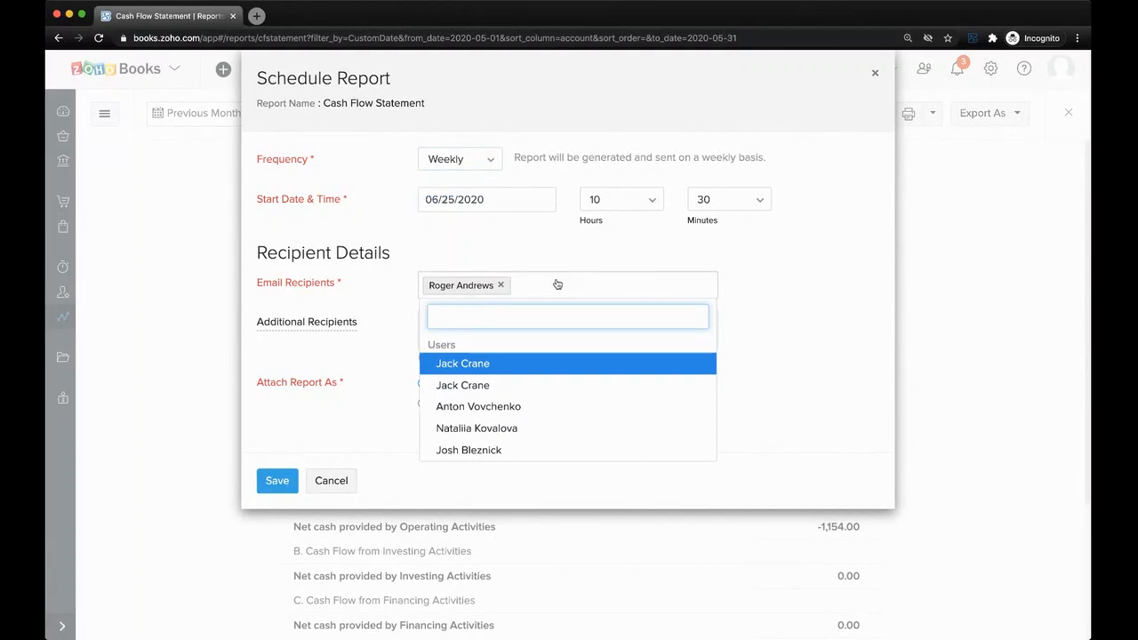
pyautogui.click(743, 296)
pyautogui.click(503, 328)
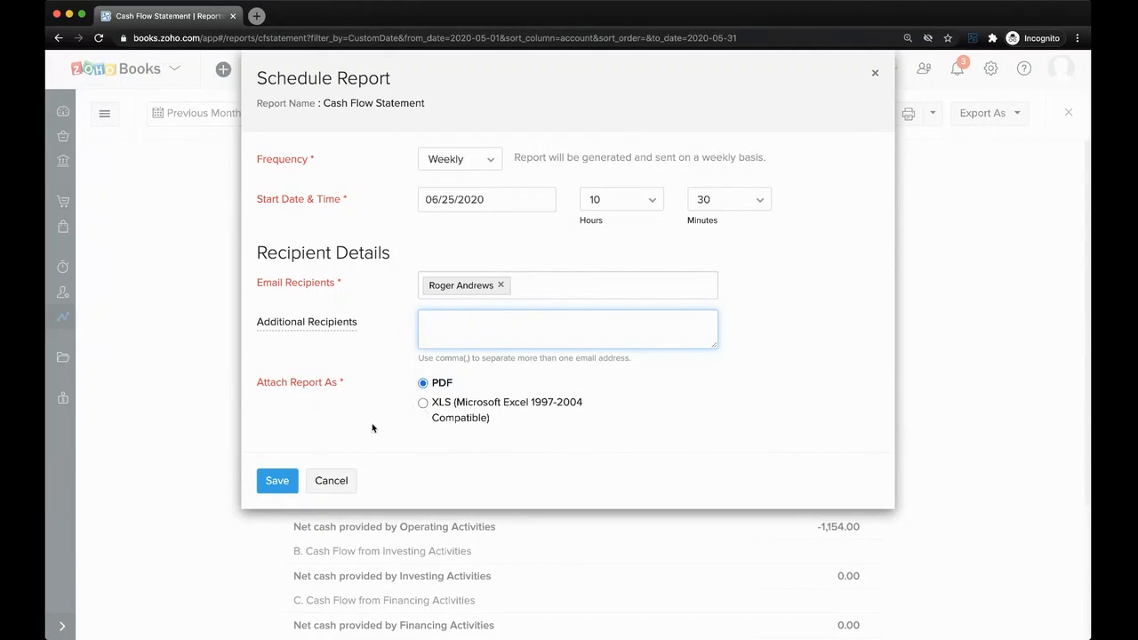
pyautogui.click(331, 481)
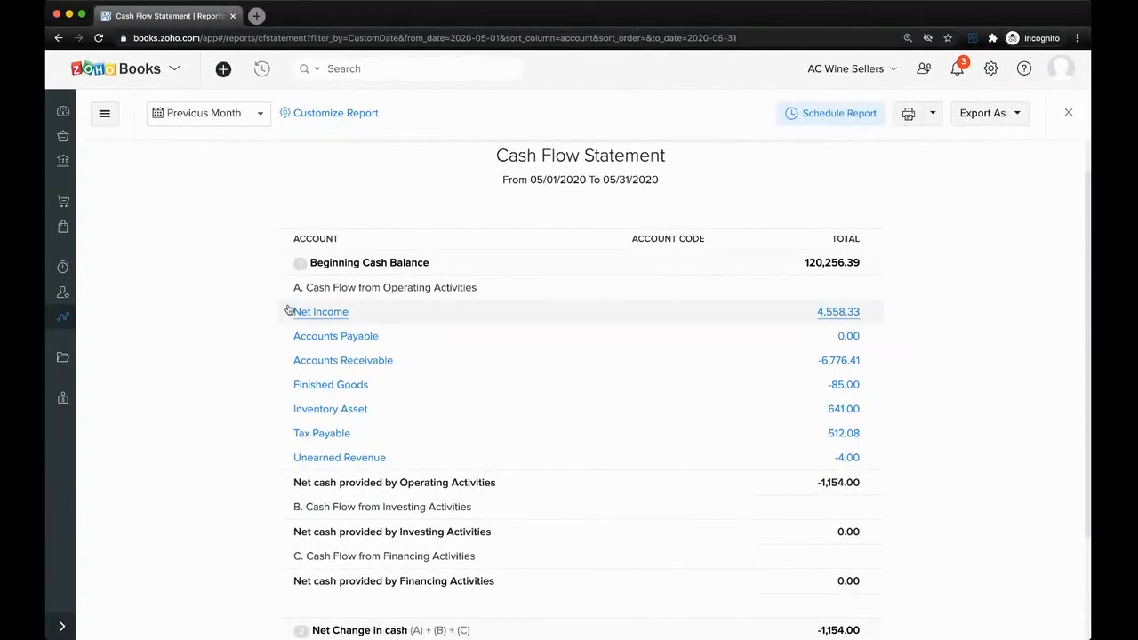
# Step: Review the account lines of the Cash Flow Statement and the export formats offered for it
pyautogui.scroll(-1, 289, 309)
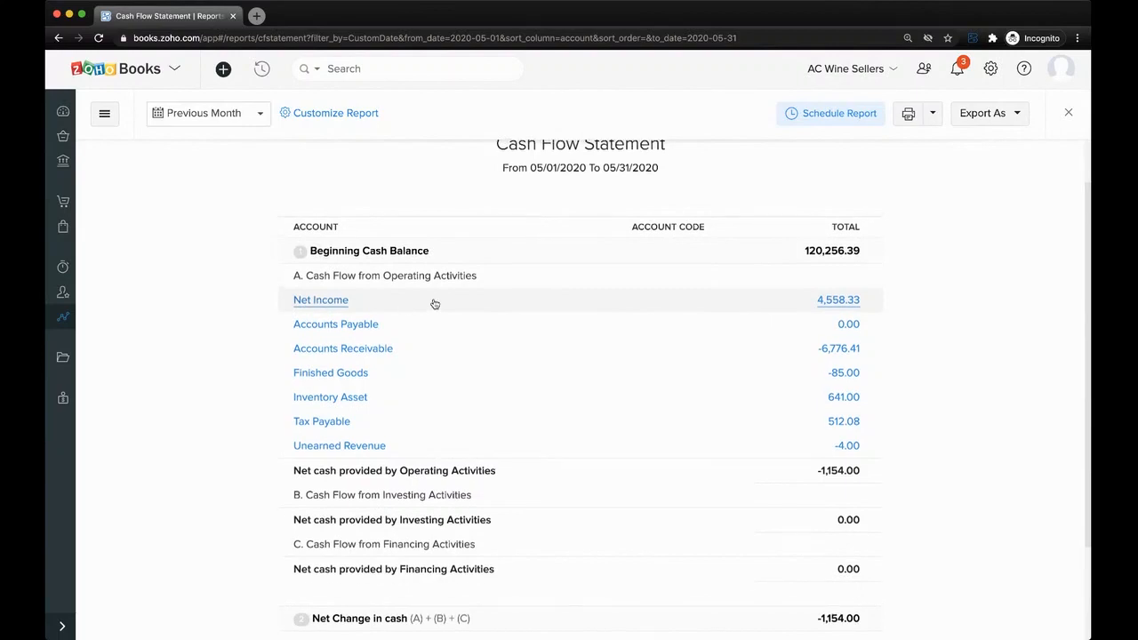
pyautogui.scroll(1, 433, 303)
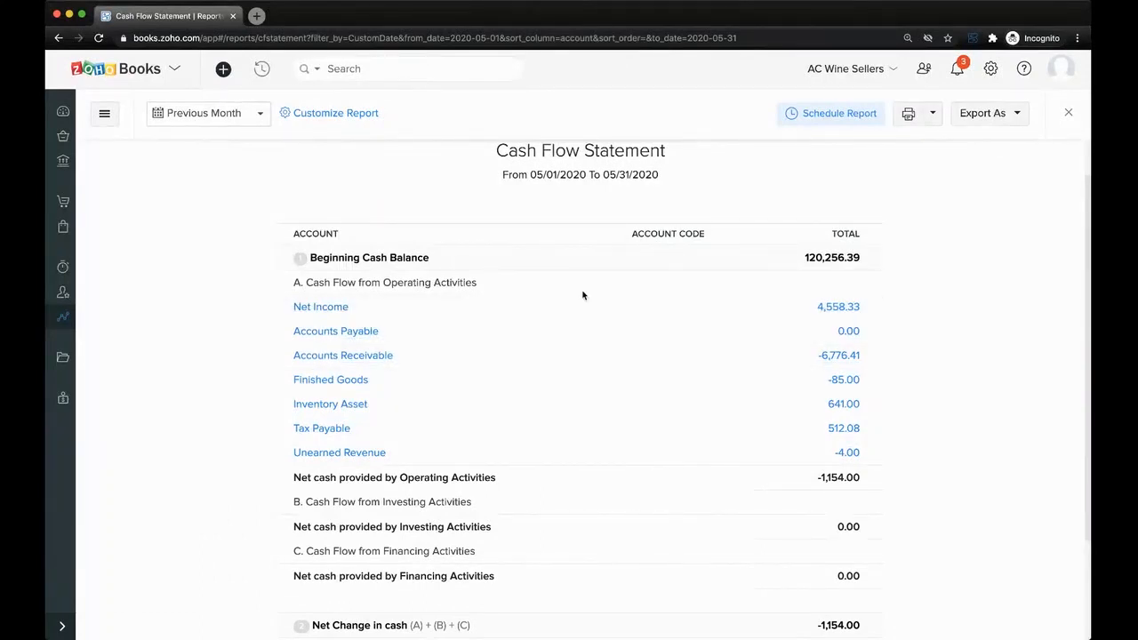
pyautogui.scroll(1, 1029, 314)
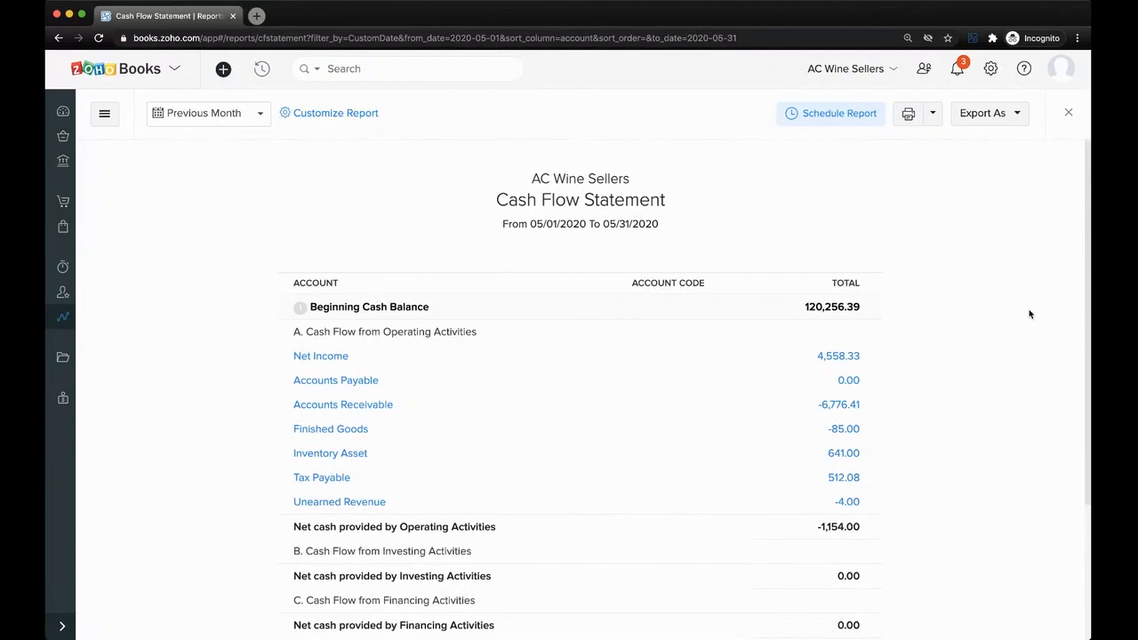
pyautogui.click(1005, 119)
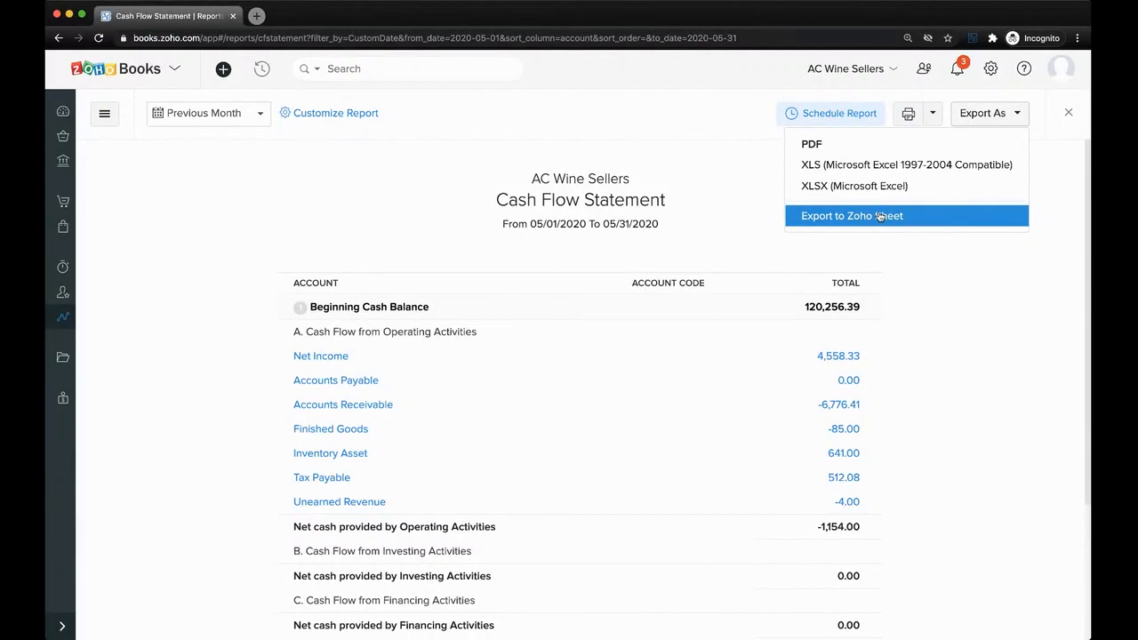
pyautogui.click(337, 181)
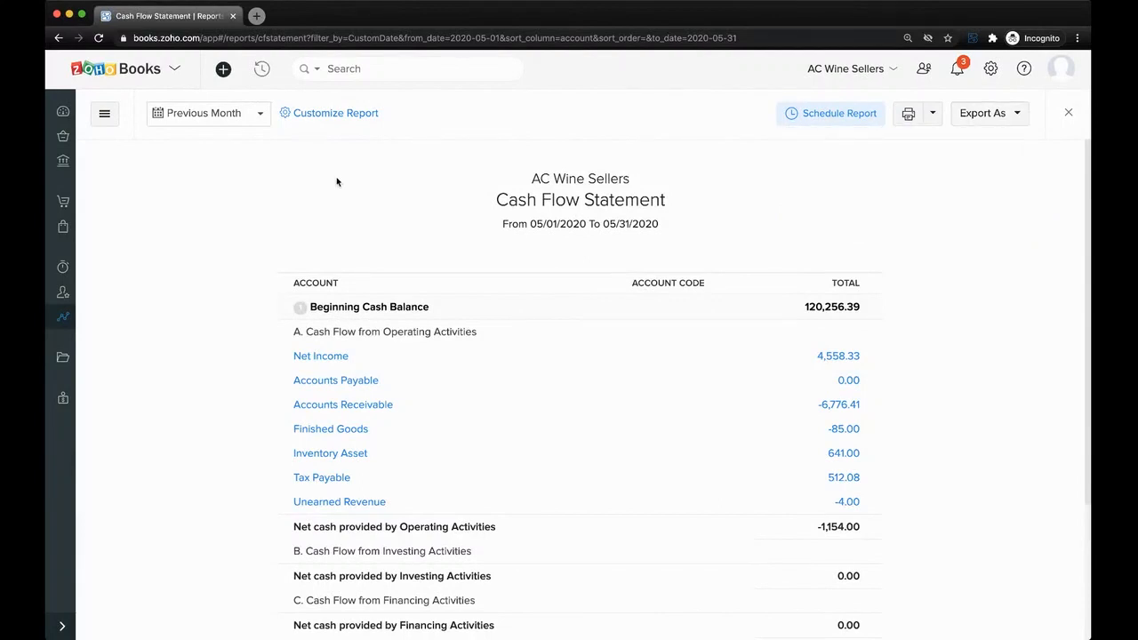
# Step: Reopen the May 2020 Cash Flow Statement from the reports list and export it to Zoho Sheet, dismissing the introduction there
pyautogui.click(71, 112)
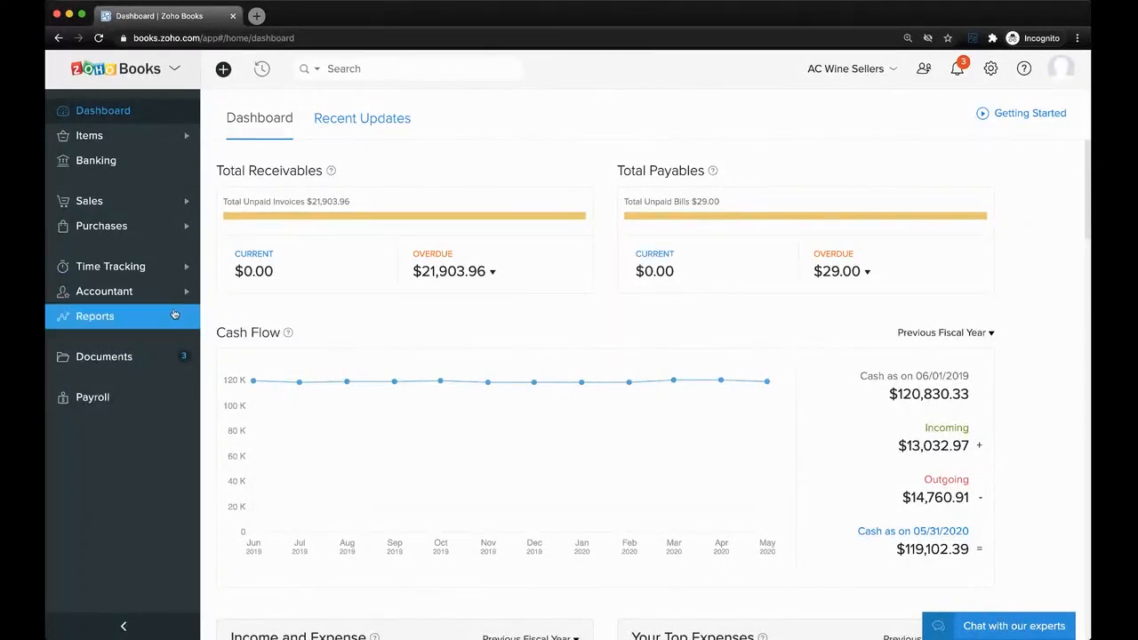
pyautogui.click(98, 316)
pyautogui.click(307, 241)
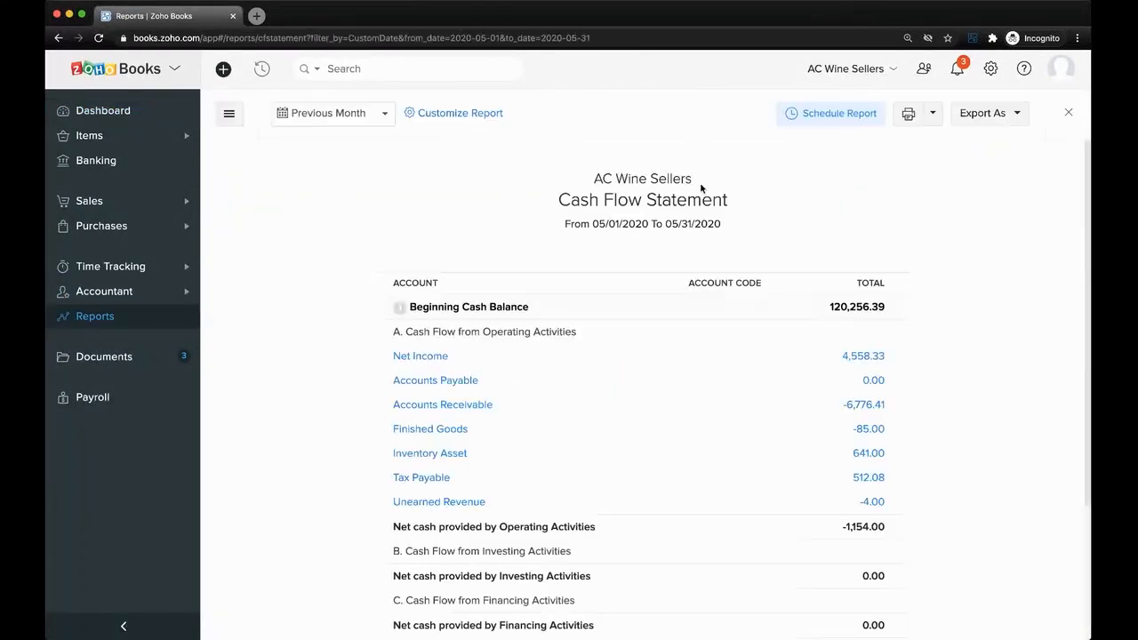
pyautogui.click(1007, 117)
pyautogui.click(956, 213)
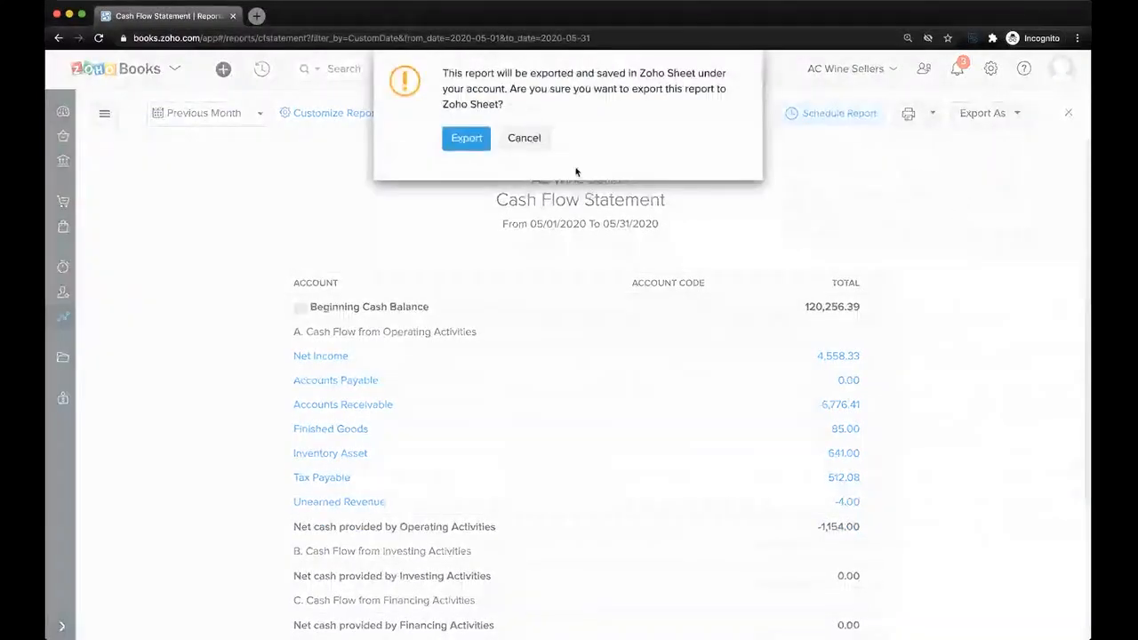
pyautogui.click(460, 137)
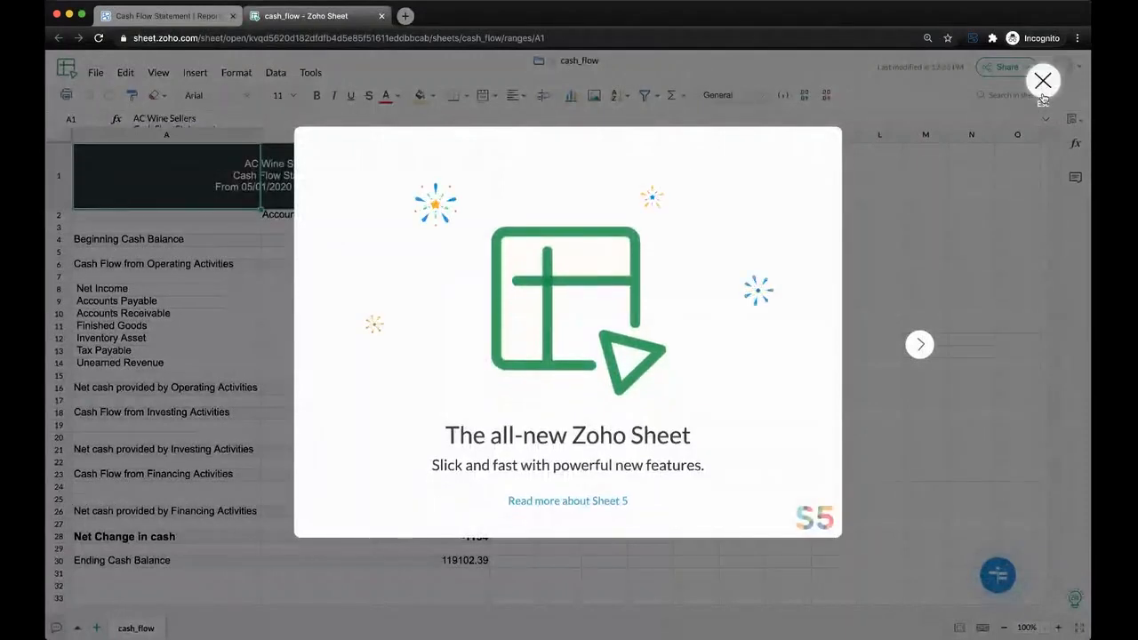
pyautogui.click(1043, 82)
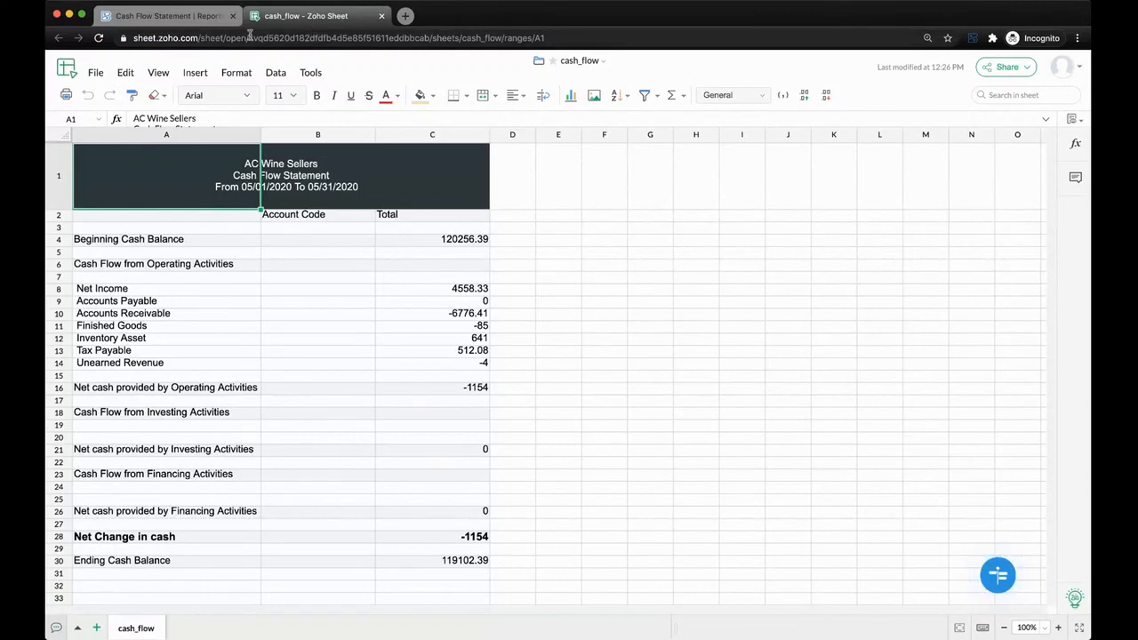
# Step: Compare the exported cash_flow sheet in Zoho Sheet with the Cash Flow Statement in Zoho Books
pyautogui.click(169, 16)
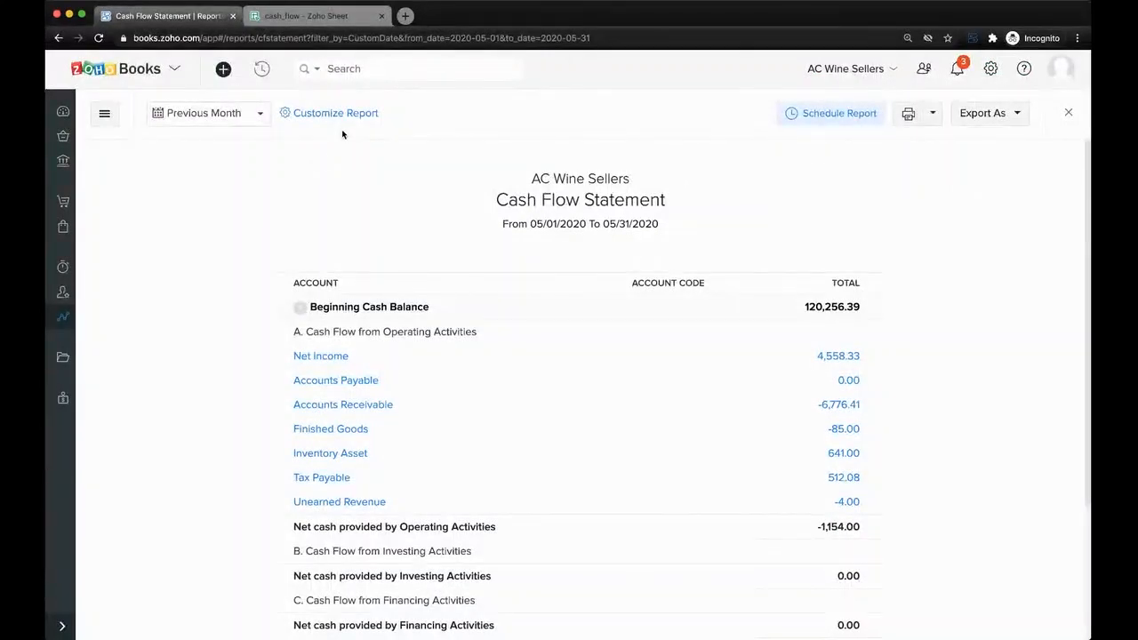
pyautogui.click(327, 16)
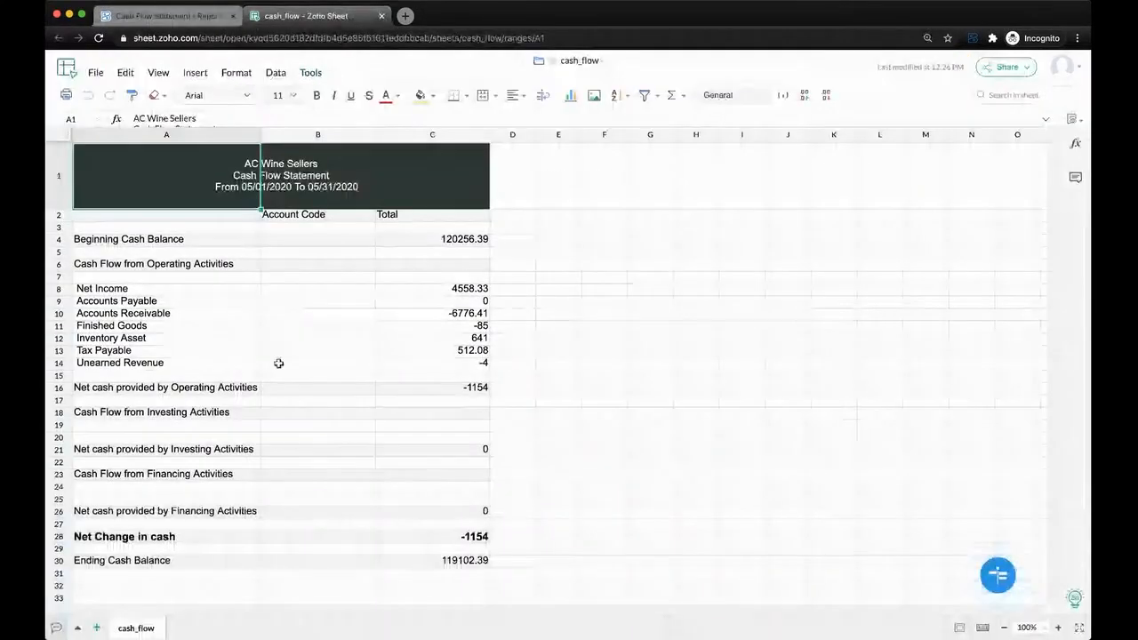
pyautogui.click(203, 16)
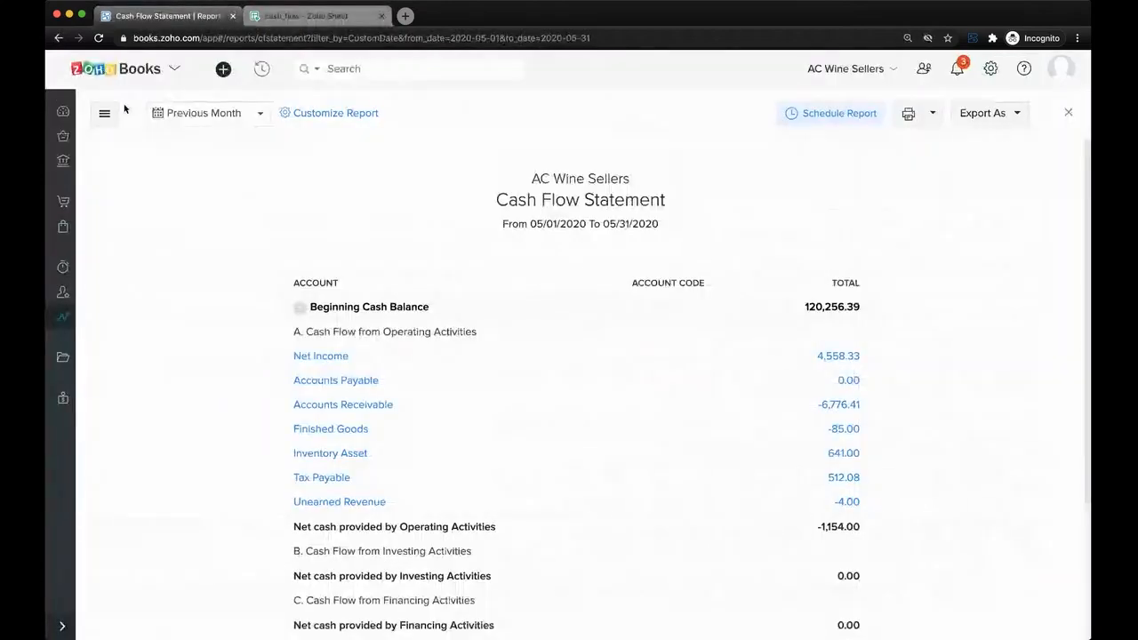
# Step: Return to the dashboard and set the Cash Flow chart's period to Last 12 Months
pyautogui.click(63, 111)
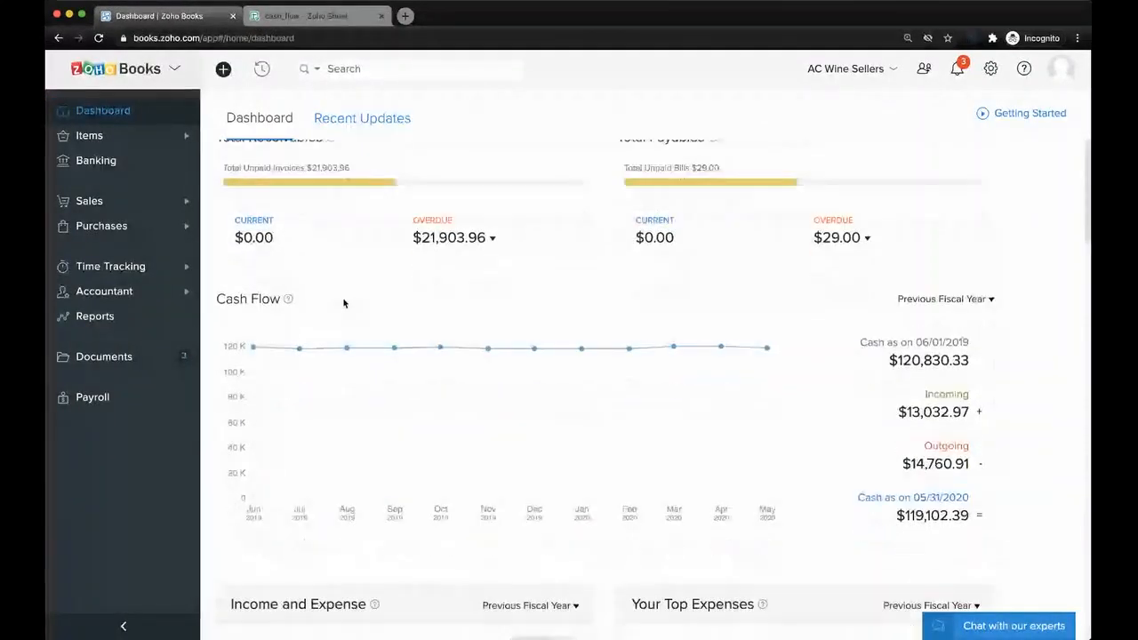
pyautogui.scroll(-3, 344, 303)
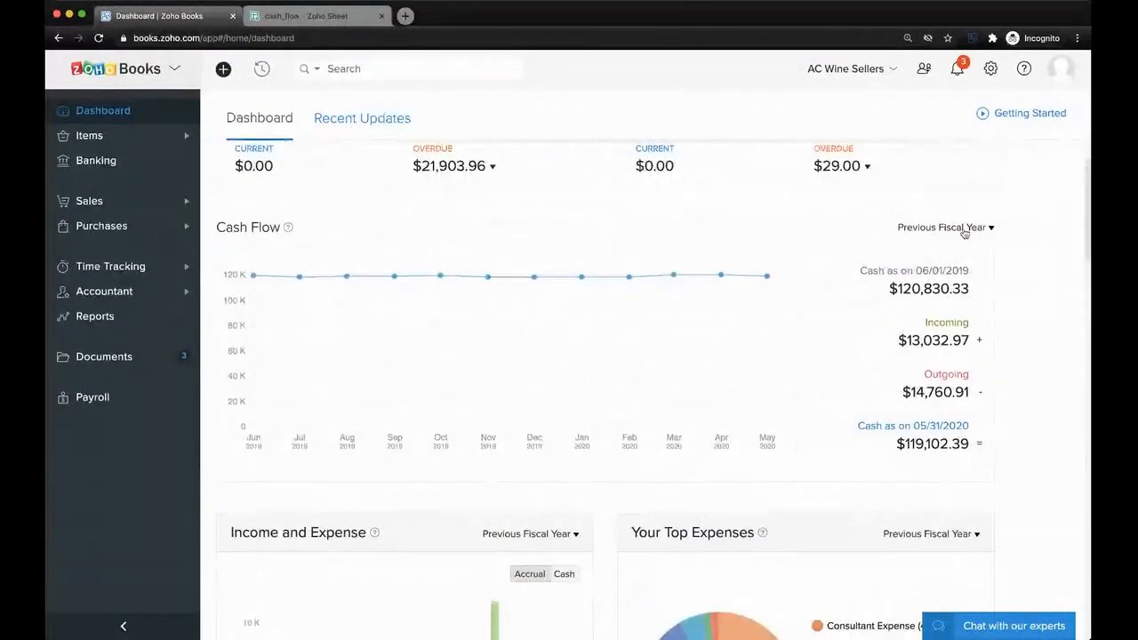
pyautogui.click(946, 227)
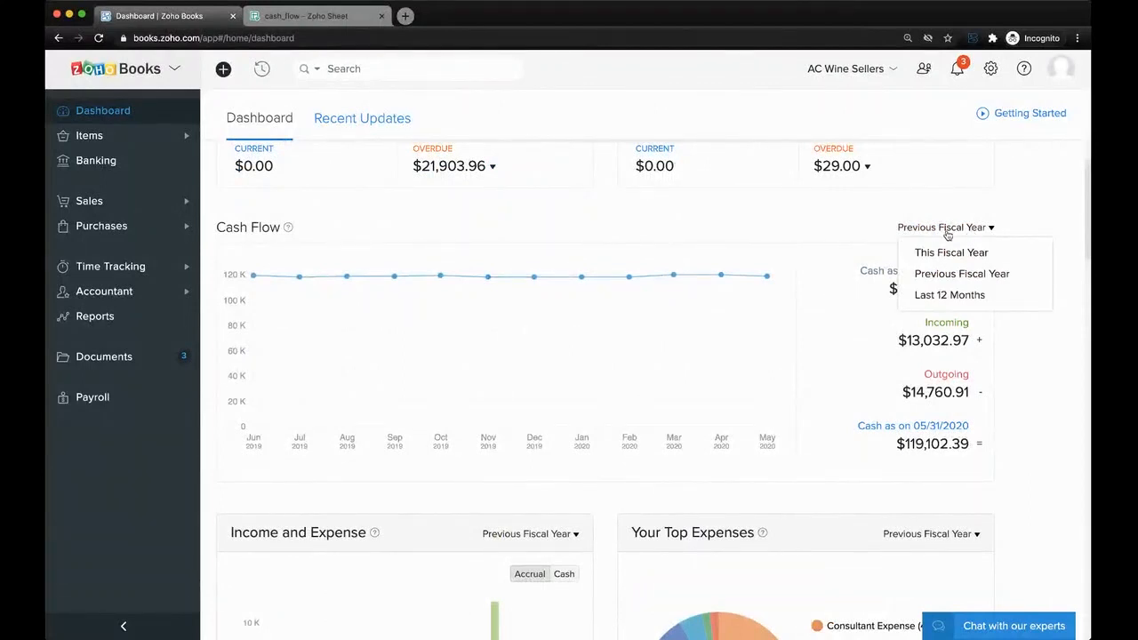
pyautogui.click(964, 295)
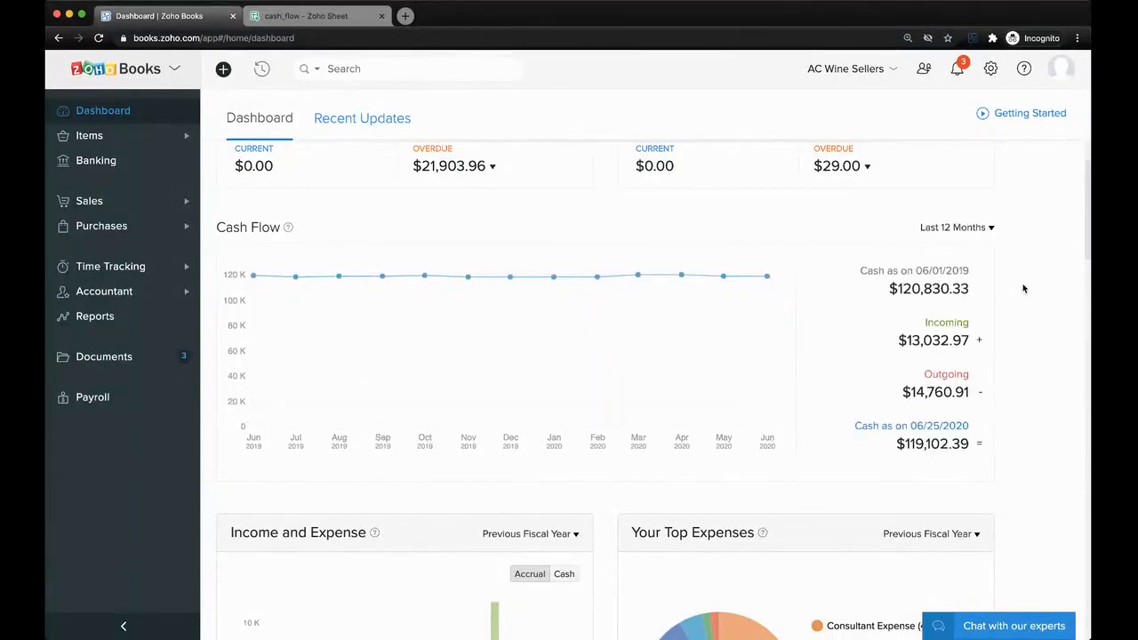
# Step: Inspect the monthly bars of the Income and Expense chart, switch it to Cash basis and check its period options
pyautogui.scroll(-2, 1023, 288)
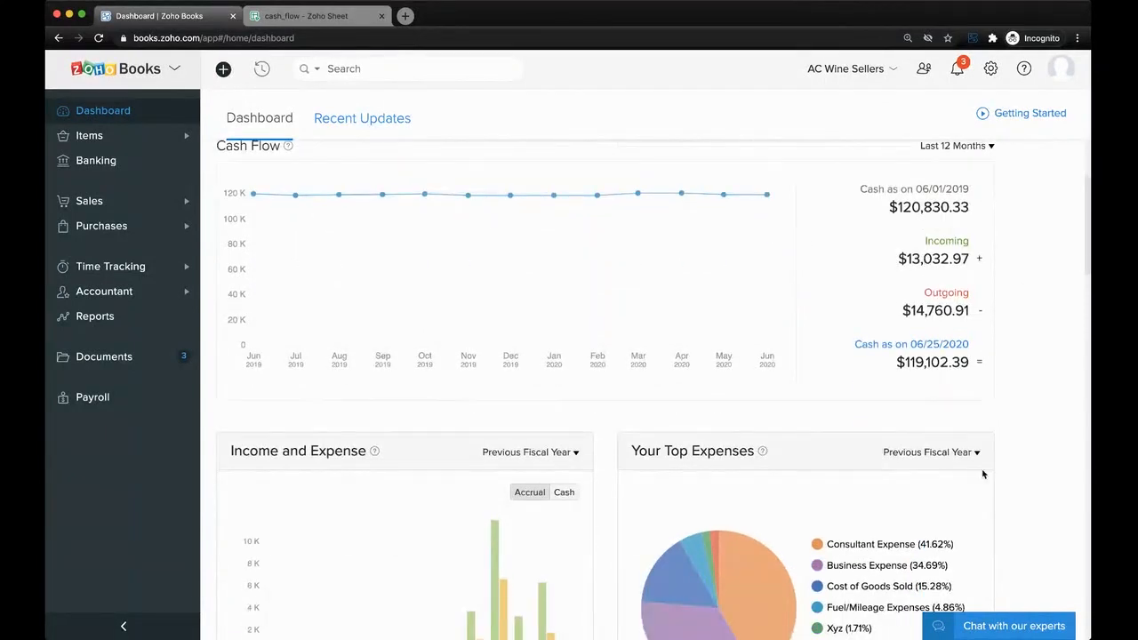
pyautogui.scroll(-5, 829, 266)
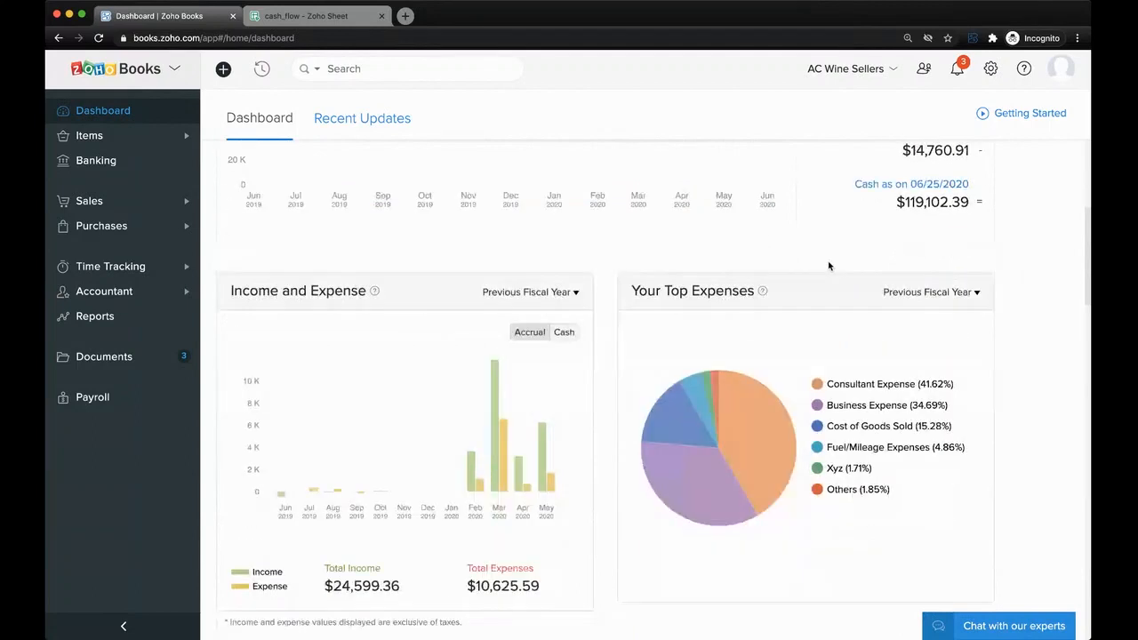
pyautogui.scroll(-1, 597, 268)
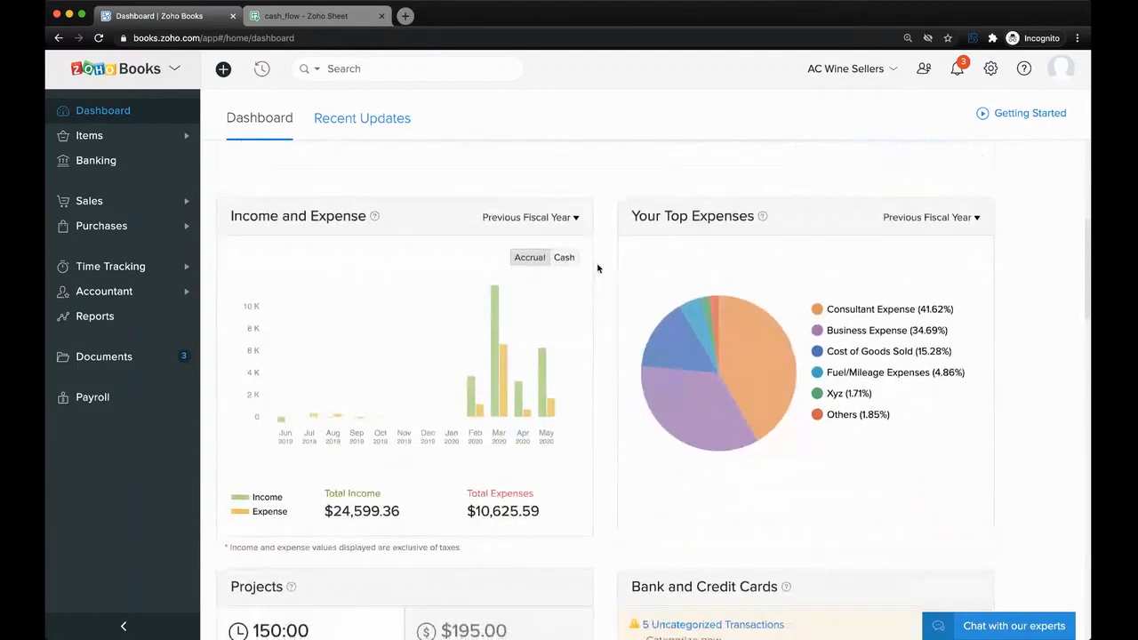
pyautogui.moveTo(541, 365)
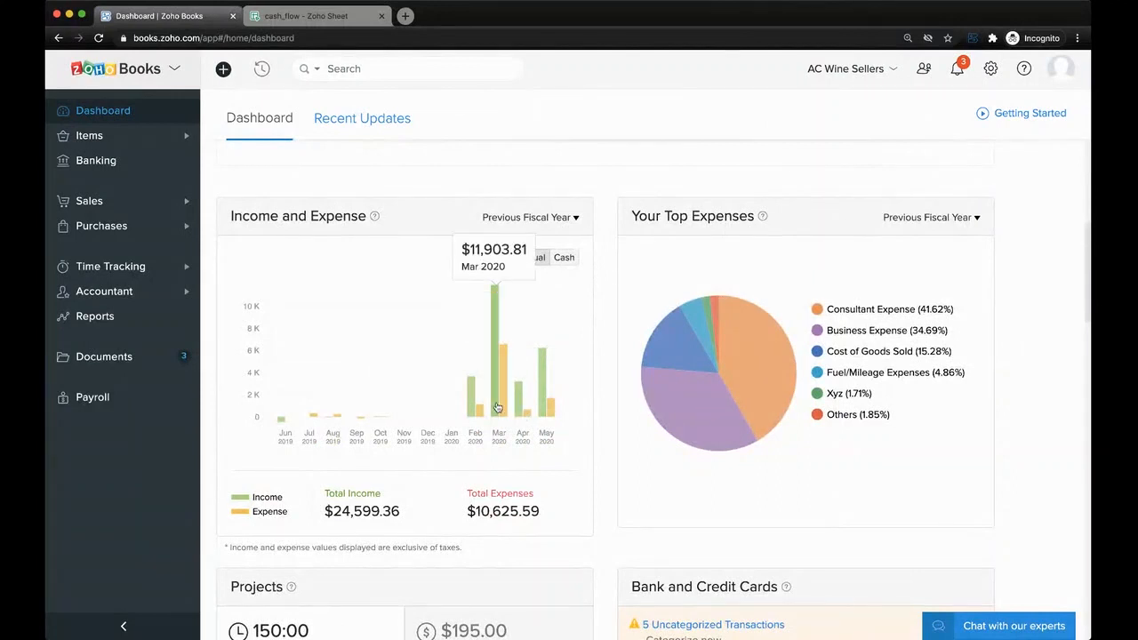
pyautogui.click(572, 258)
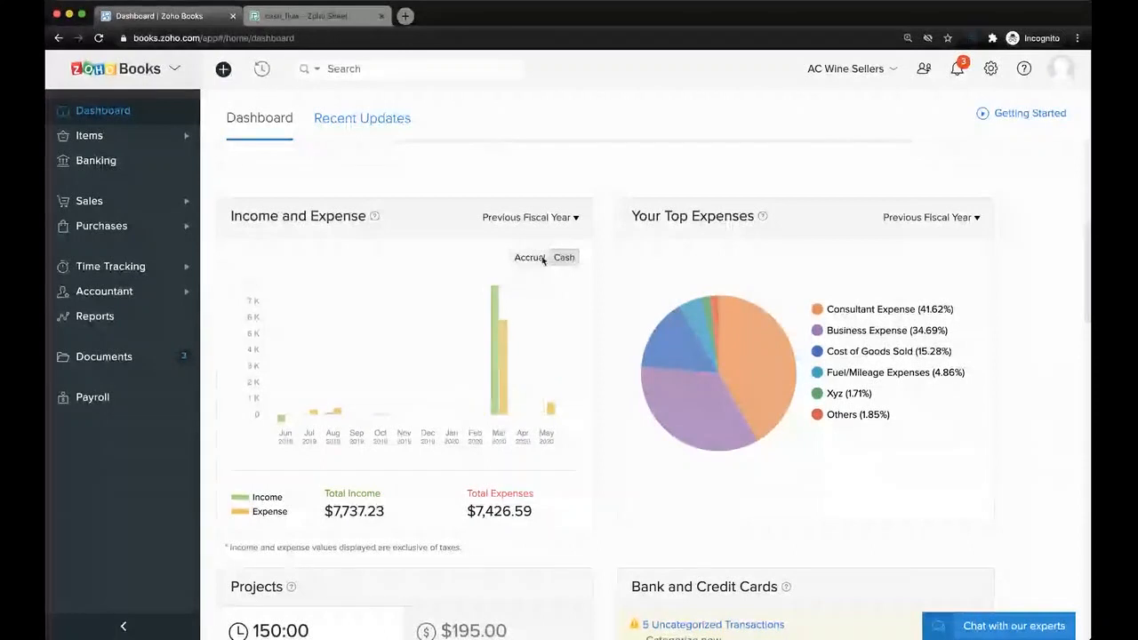
pyautogui.click(565, 221)
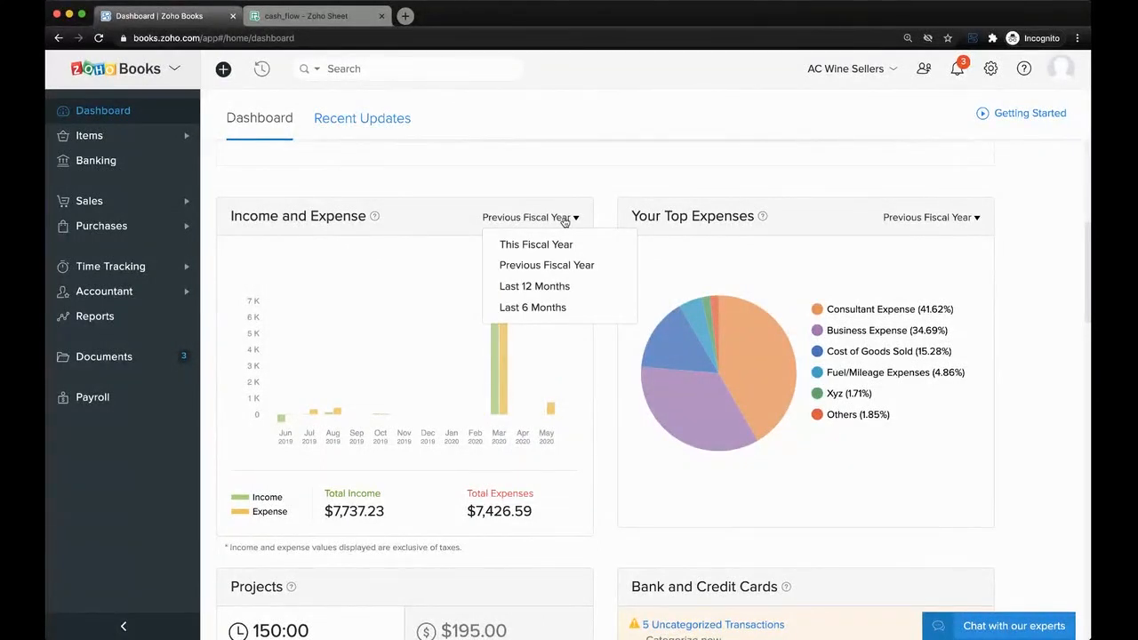
pyautogui.click(565, 221)
# Step: Examine the amounts of the individual slices in the Your Top Expenses pie chart
pyautogui.scroll(-3, 613, 222)
pyautogui.scroll(2, 631, 221)
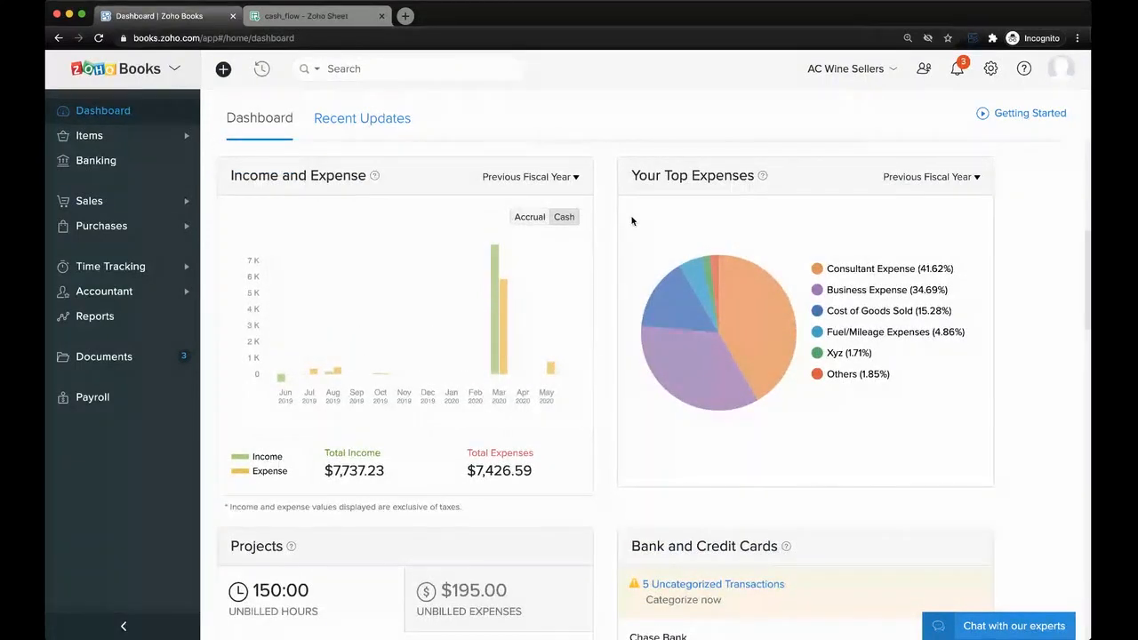
pyautogui.moveTo(677, 302)
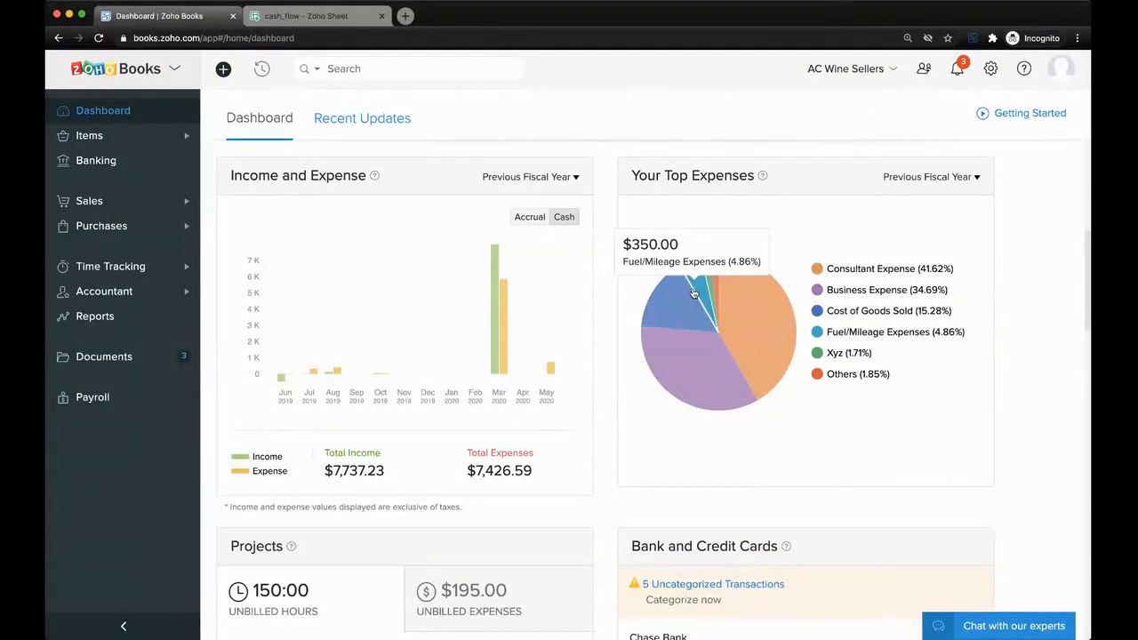
pyautogui.moveTo(742, 342)
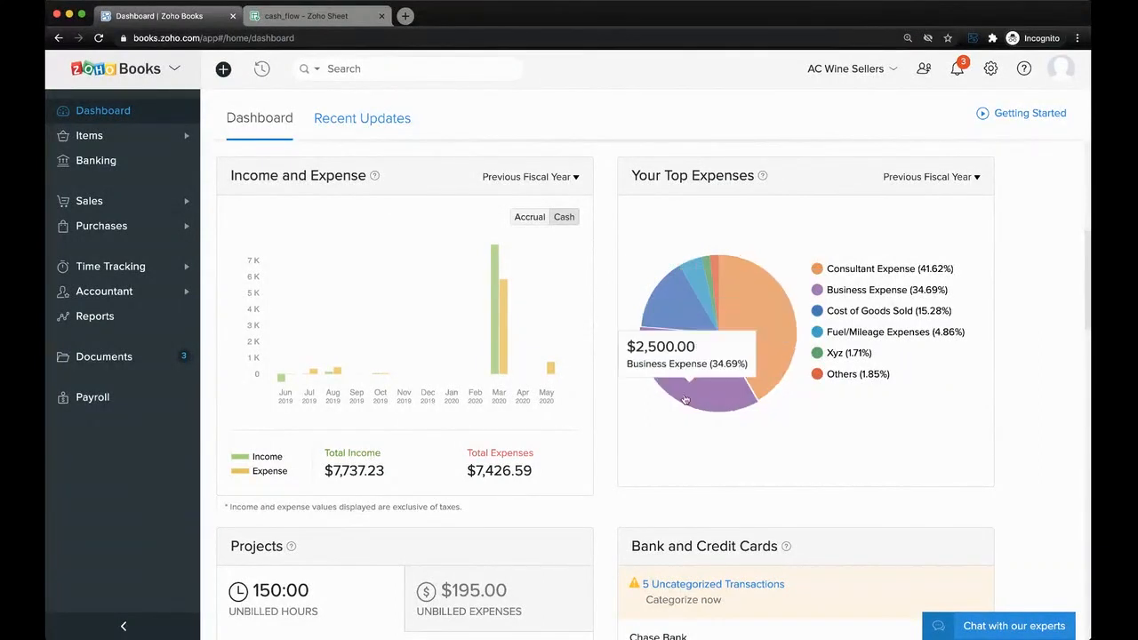
# Step: Review the Projects and the Bank and Credit Cards sections of the dashboard, and return to its beginning
pyautogui.scroll(-3, 617, 463)
pyautogui.scroll(-4, 608, 456)
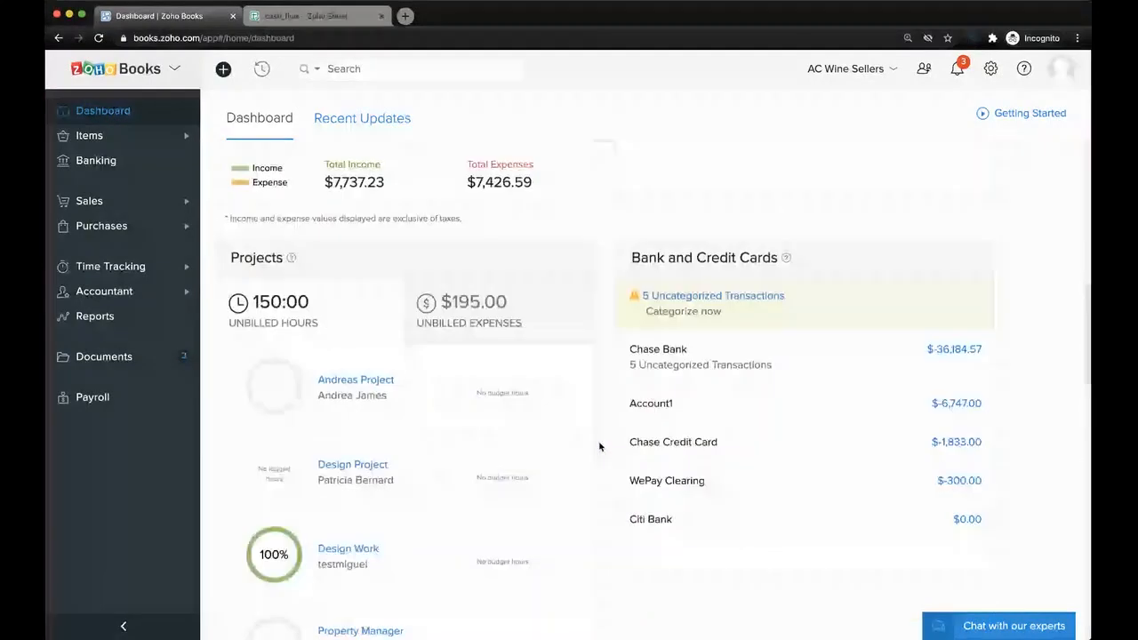
pyautogui.scroll(-1, 600, 447)
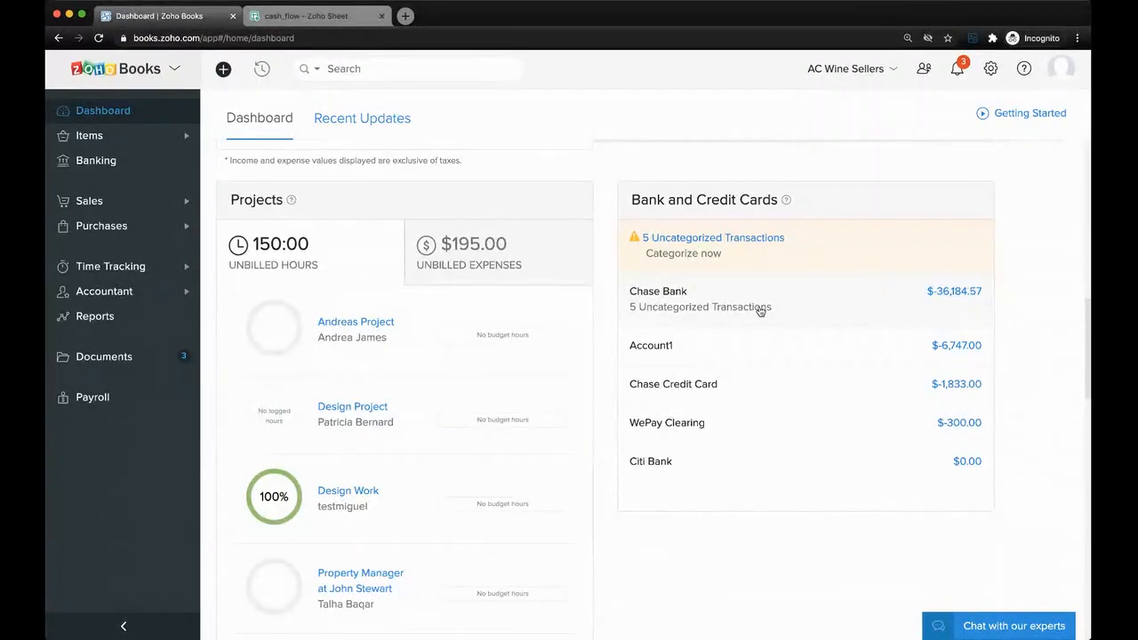
pyautogui.scroll(-2, 760, 310)
pyautogui.scroll(10, 760, 310)
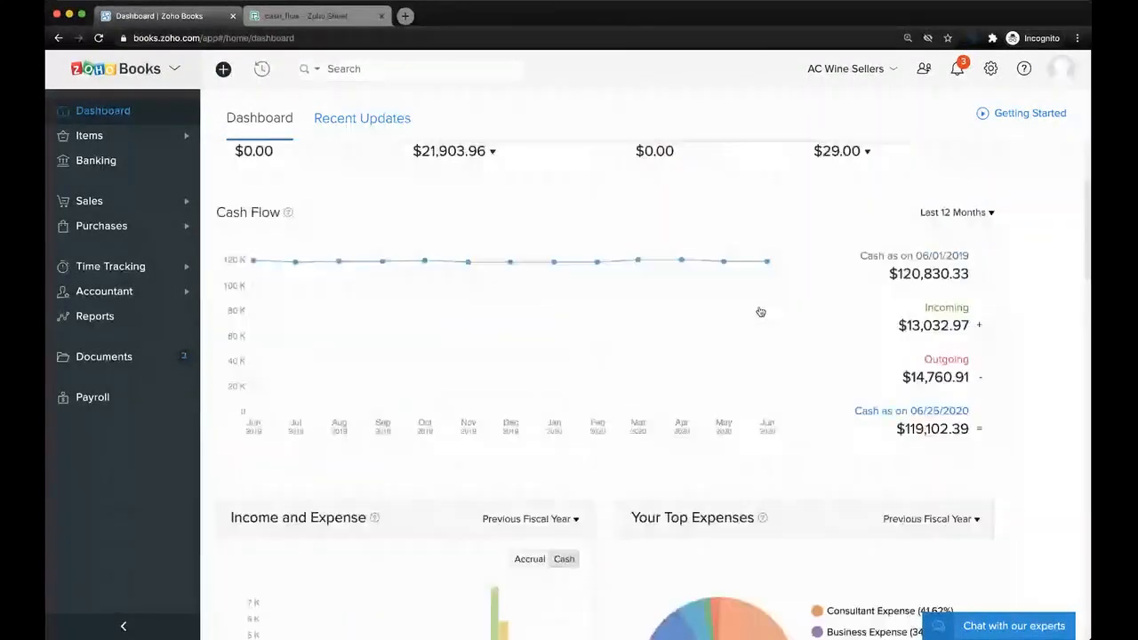
pyautogui.scroll(2, 760, 311)
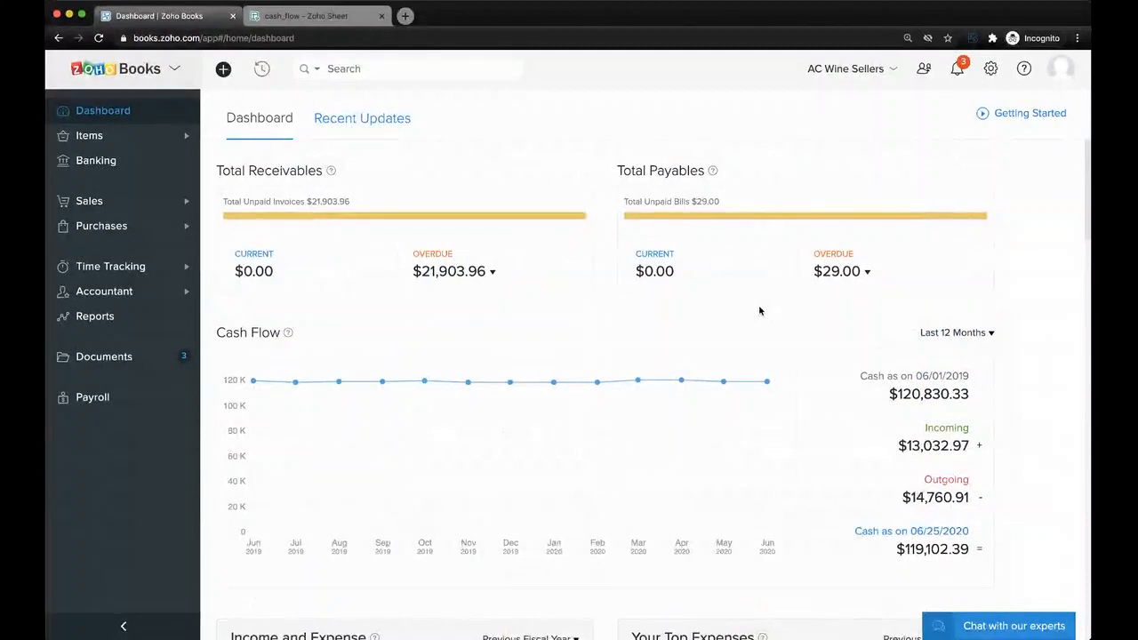
# Step: Check the expert chat form, close it without sending a message, and expand the Items section
pyautogui.click(994, 625)
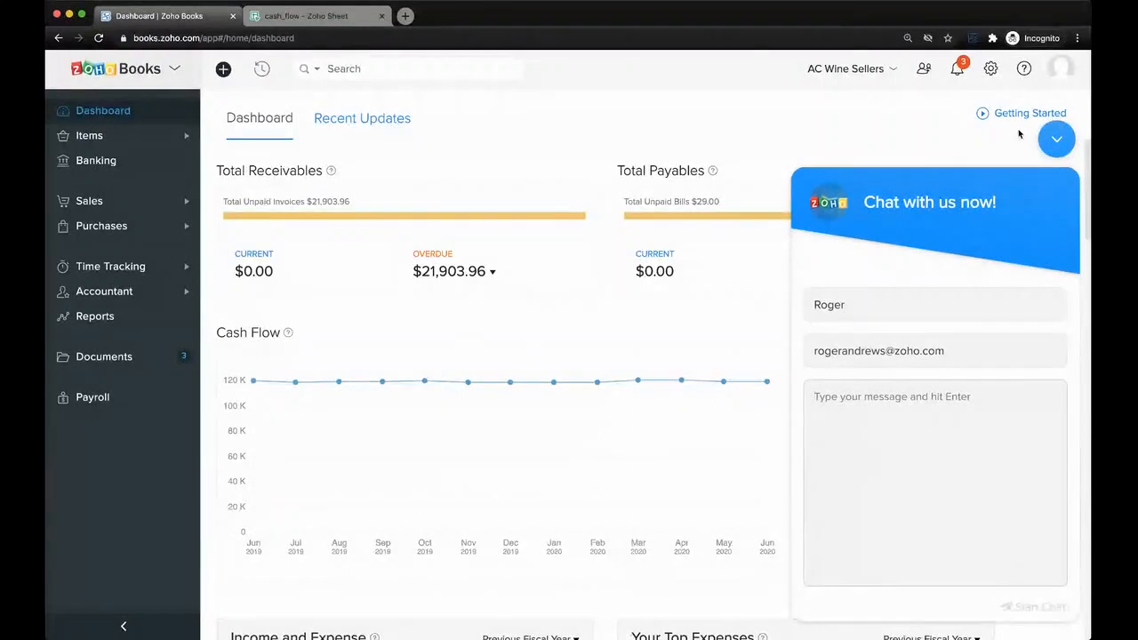
pyautogui.click(1055, 142)
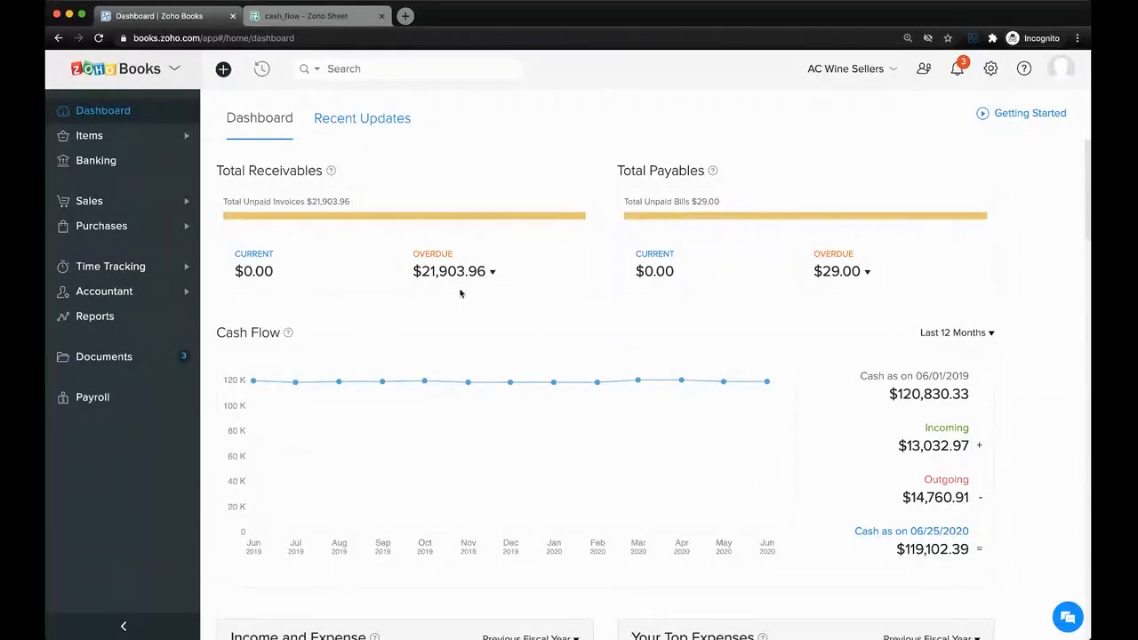
pyautogui.click(171, 138)
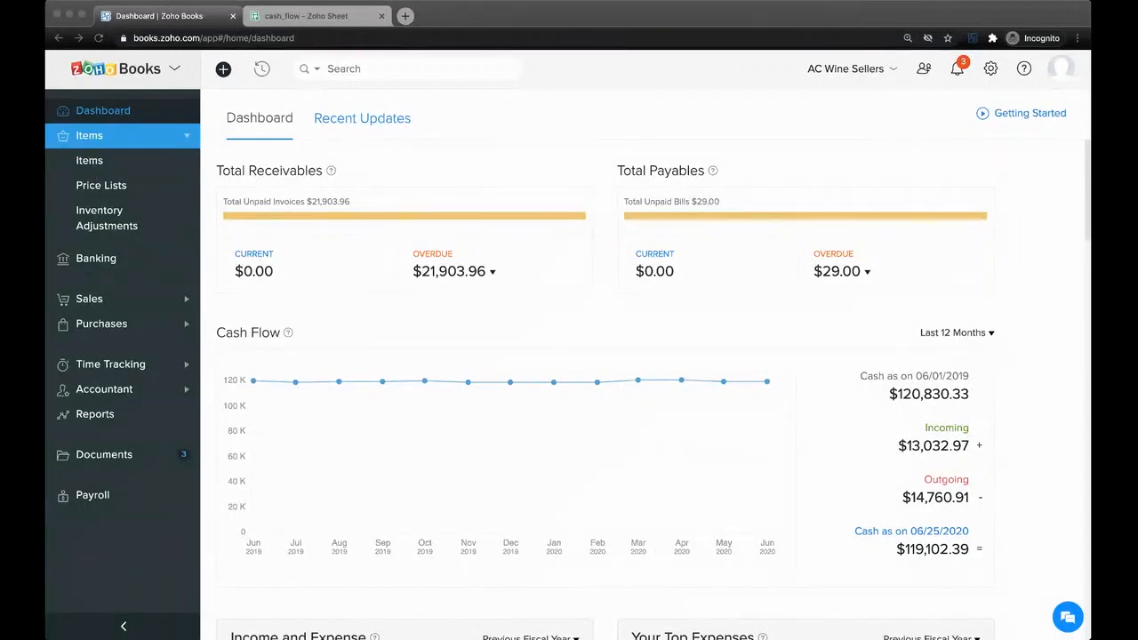
pyautogui.click(504, 136)
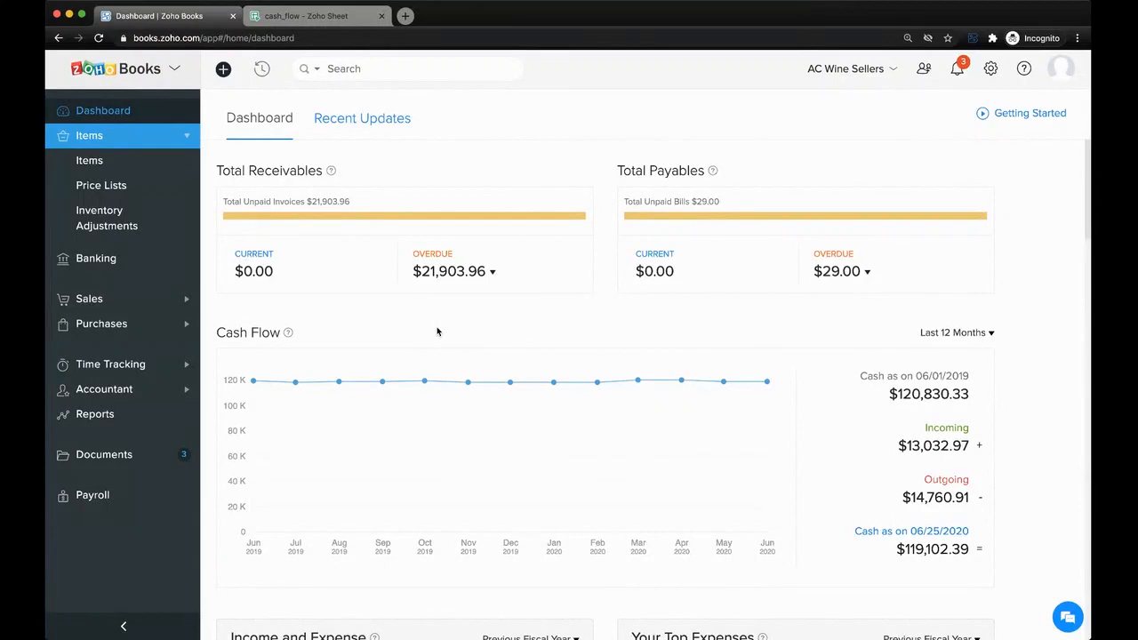
# Step: Open the reports list and browse all report categories, from Business Overview through Budgets, Currency and Activity
pyautogui.click(147, 413)
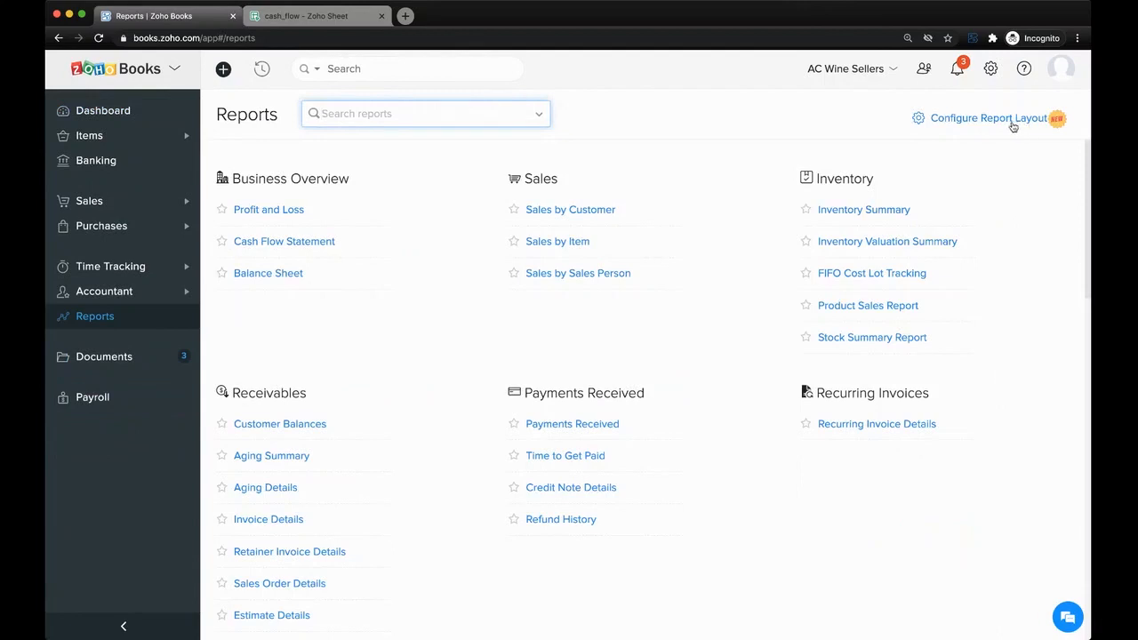
pyautogui.scroll(-15, 903, 234)
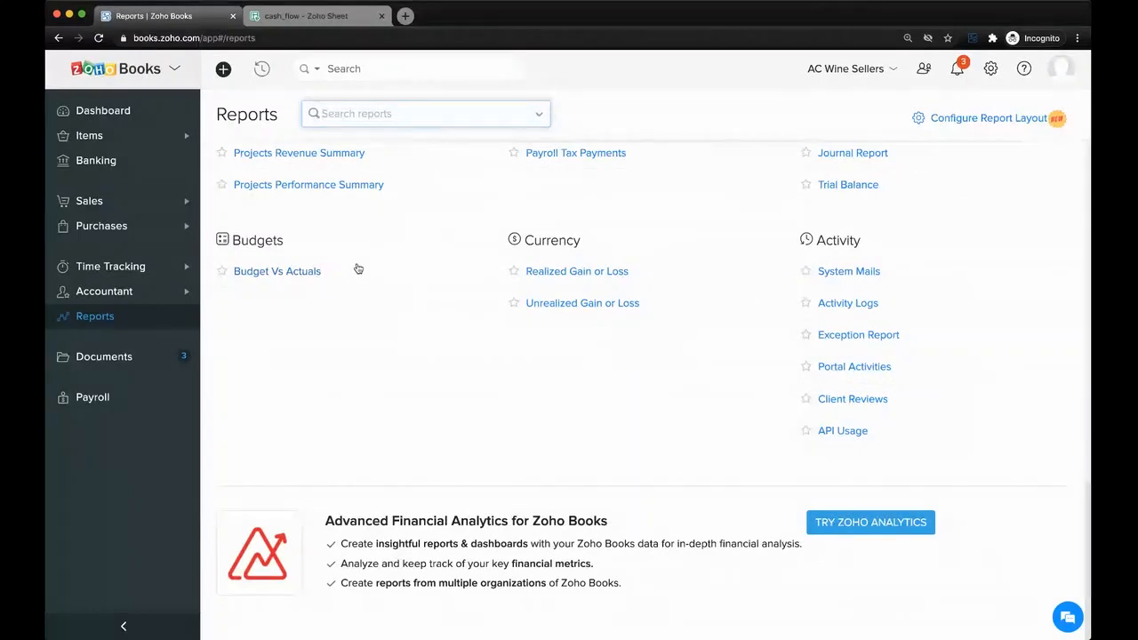
pyautogui.scroll(1, 357, 268)
pyautogui.scroll(-1, 357, 269)
pyautogui.scroll(10, 460, 435)
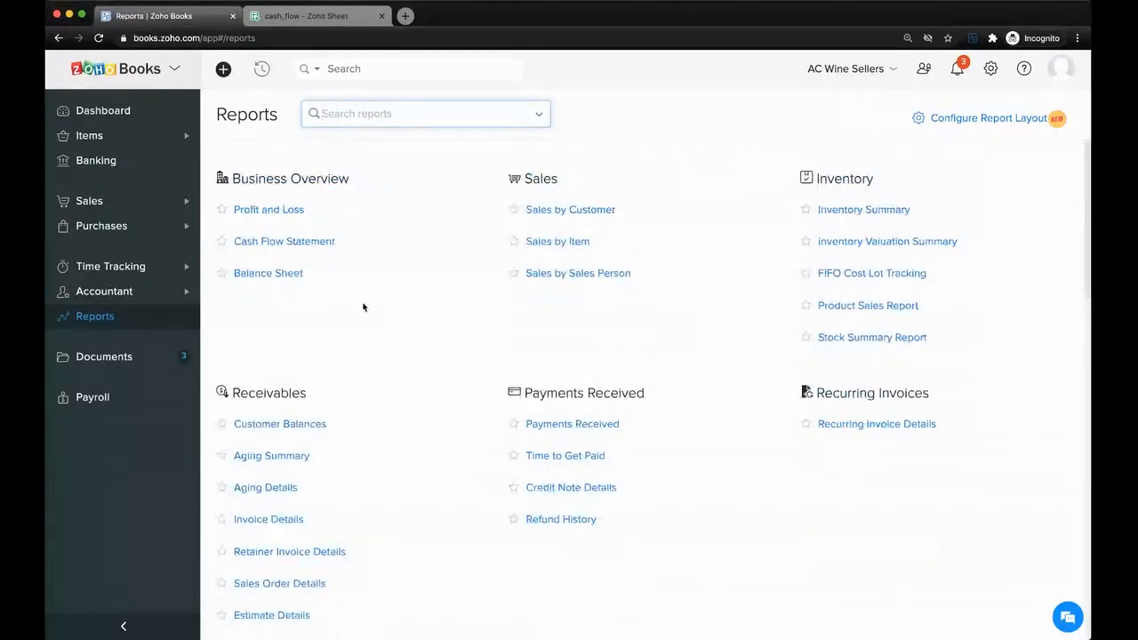
# Step: Return to the dashboard and open the list of active items
pyautogui.click(125, 105)
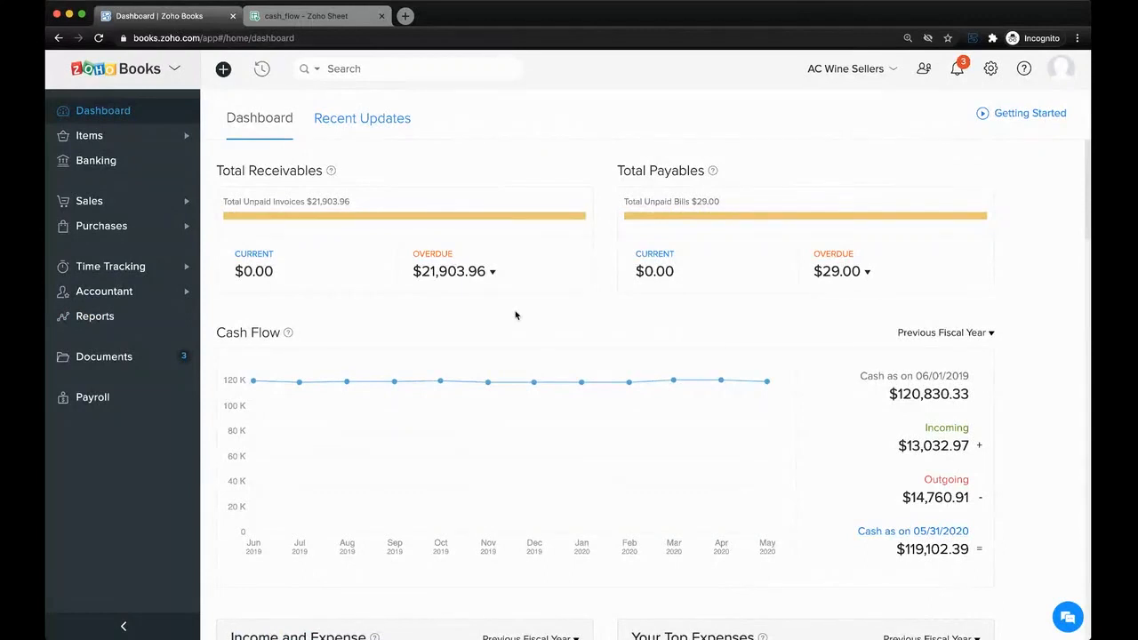
pyautogui.click(124, 135)
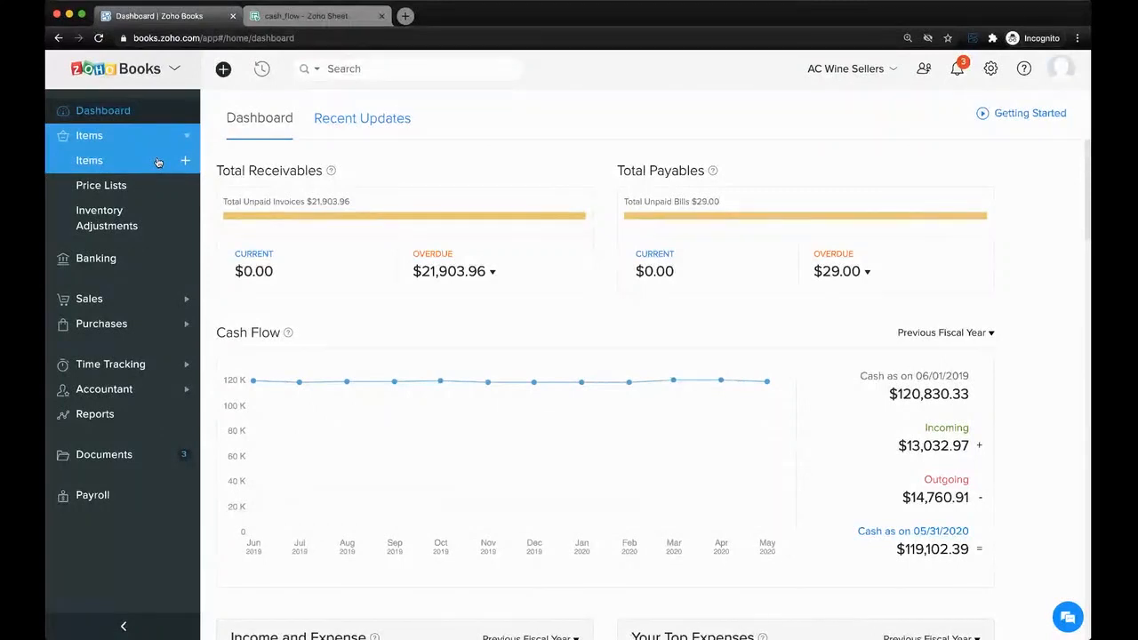
pyautogui.click(160, 162)
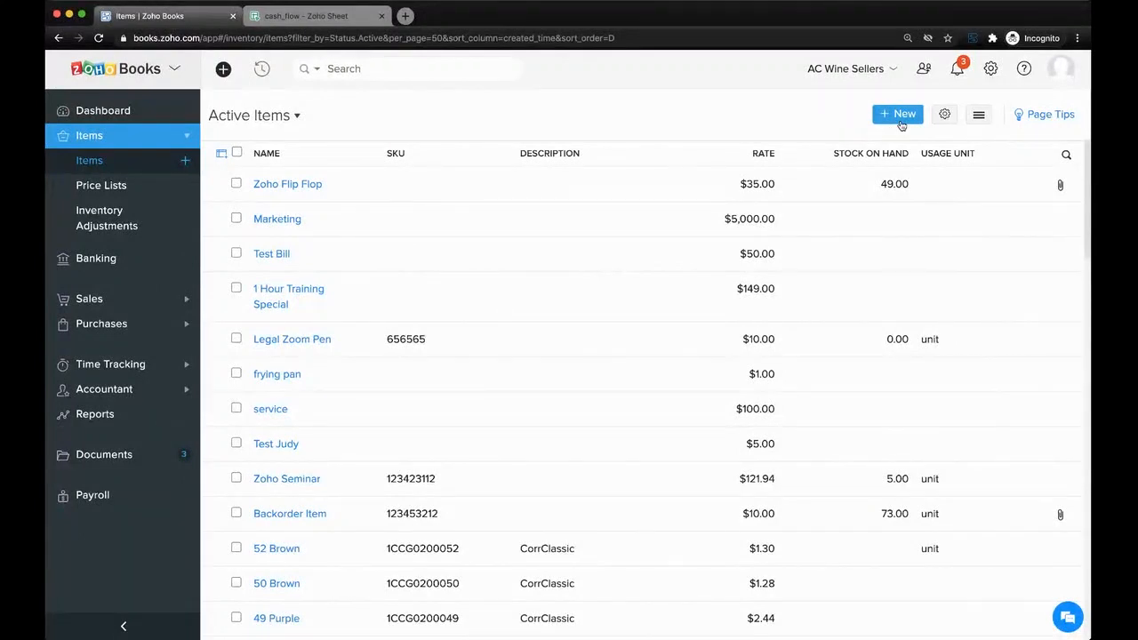
# Step: Start a new goods item, glance at the settings list and close it, and enable inventory tracking for the item
pyautogui.click(900, 121)
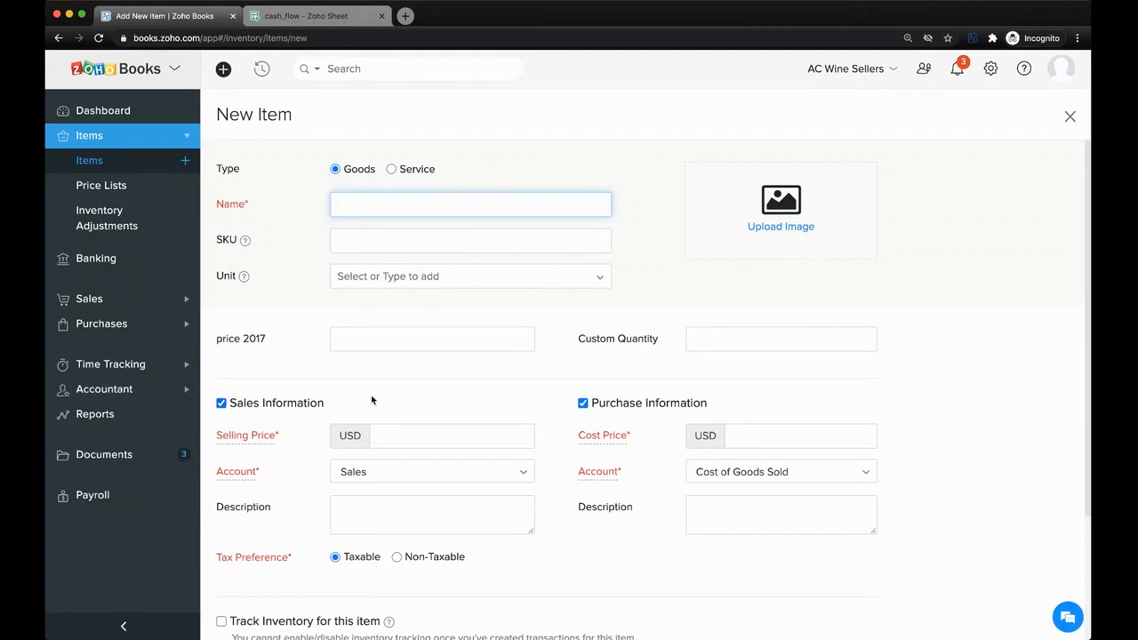
pyautogui.click(990, 69)
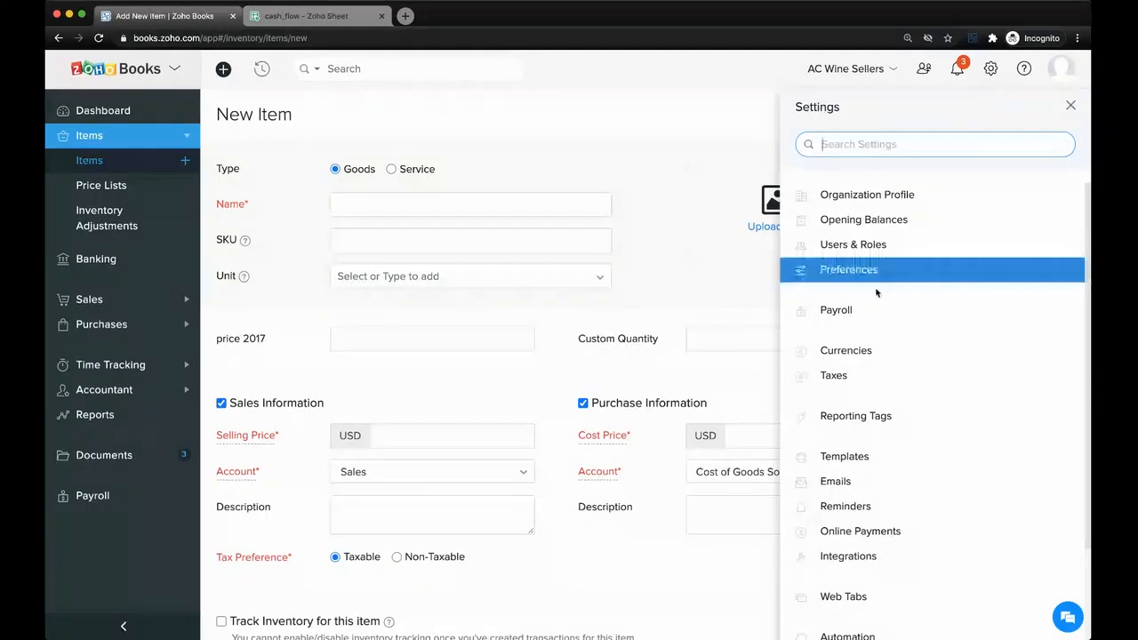
pyautogui.click(1071, 106)
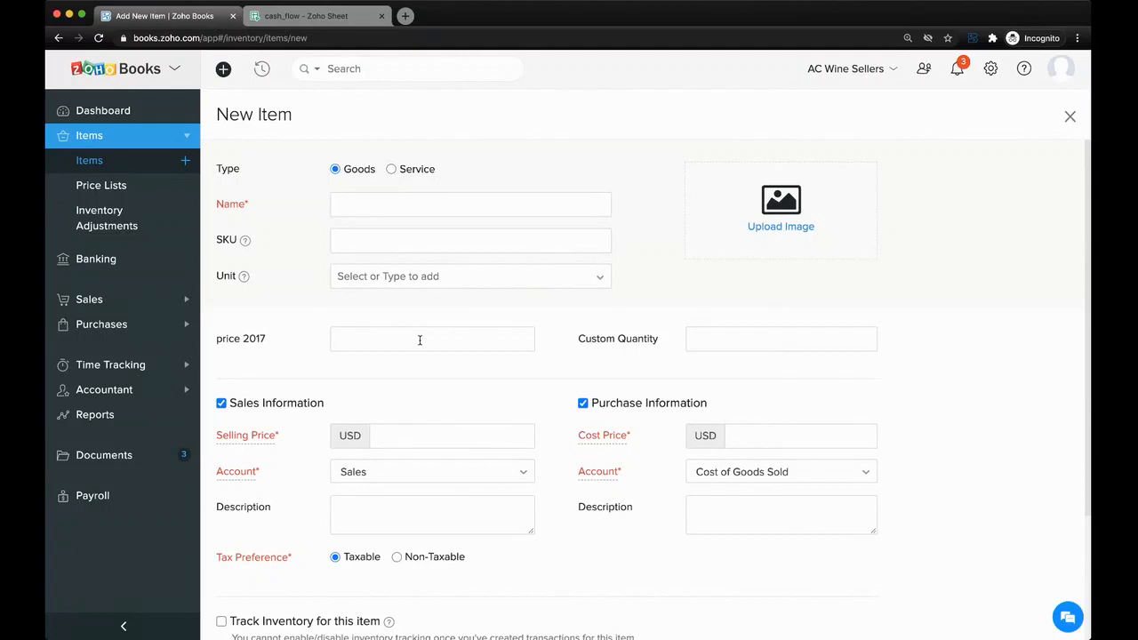
pyautogui.scroll(-5, 420, 340)
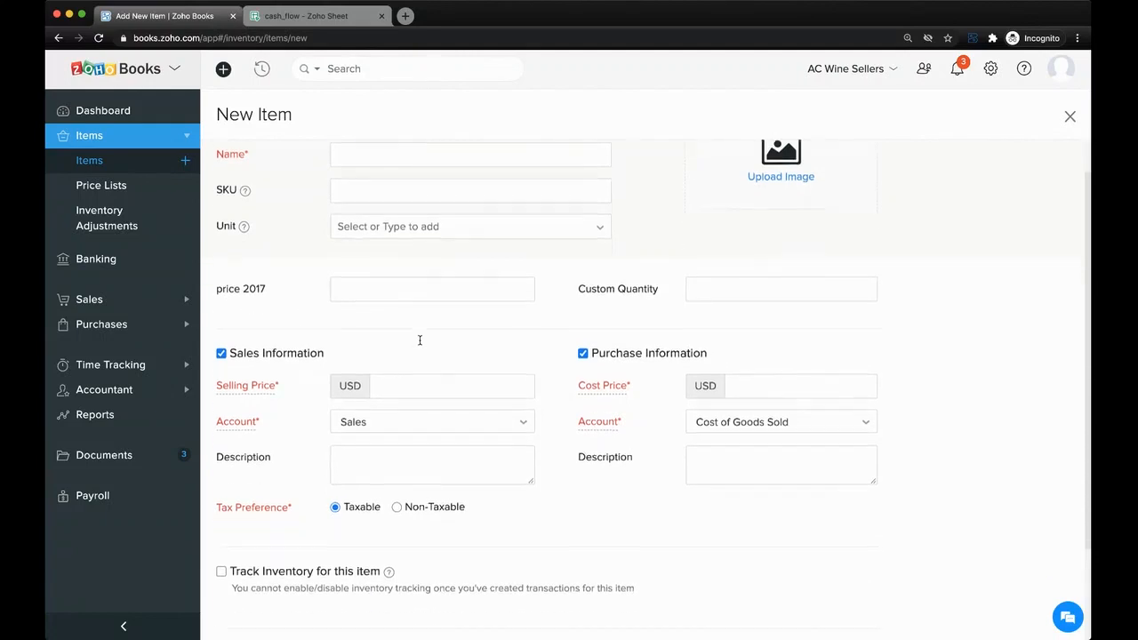
pyautogui.click(221, 457)
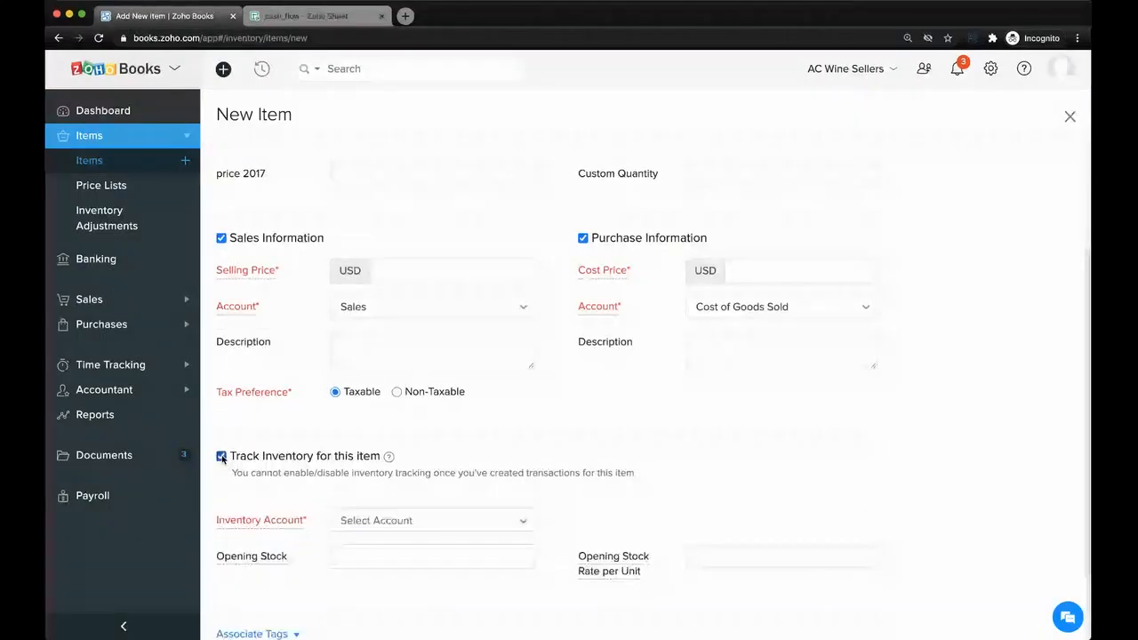
pyautogui.scroll(-3, 249, 459)
pyautogui.moveTo(251, 460)
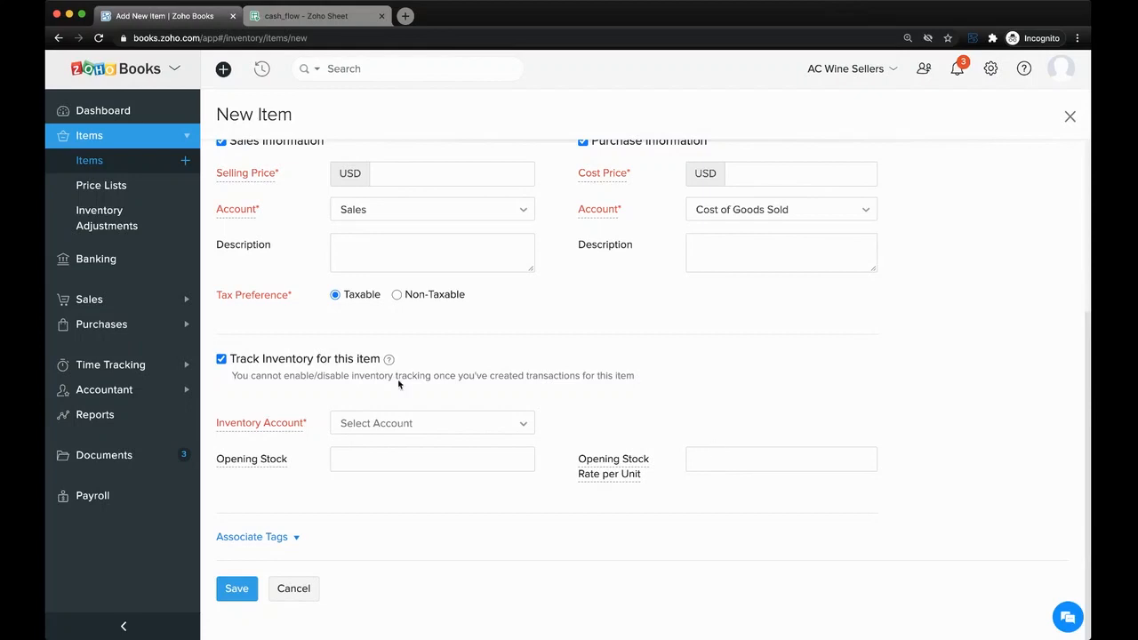
# Step: Expand the new item's associated tags and view the choices for Type of Product
pyautogui.click(185, 325)
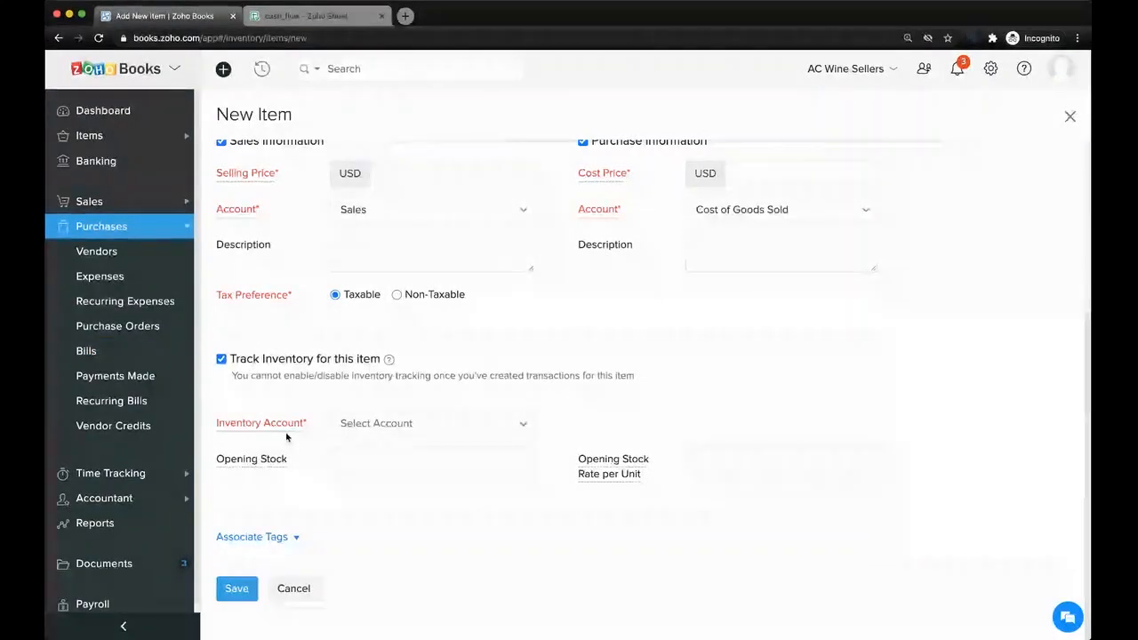
pyautogui.click(280, 538)
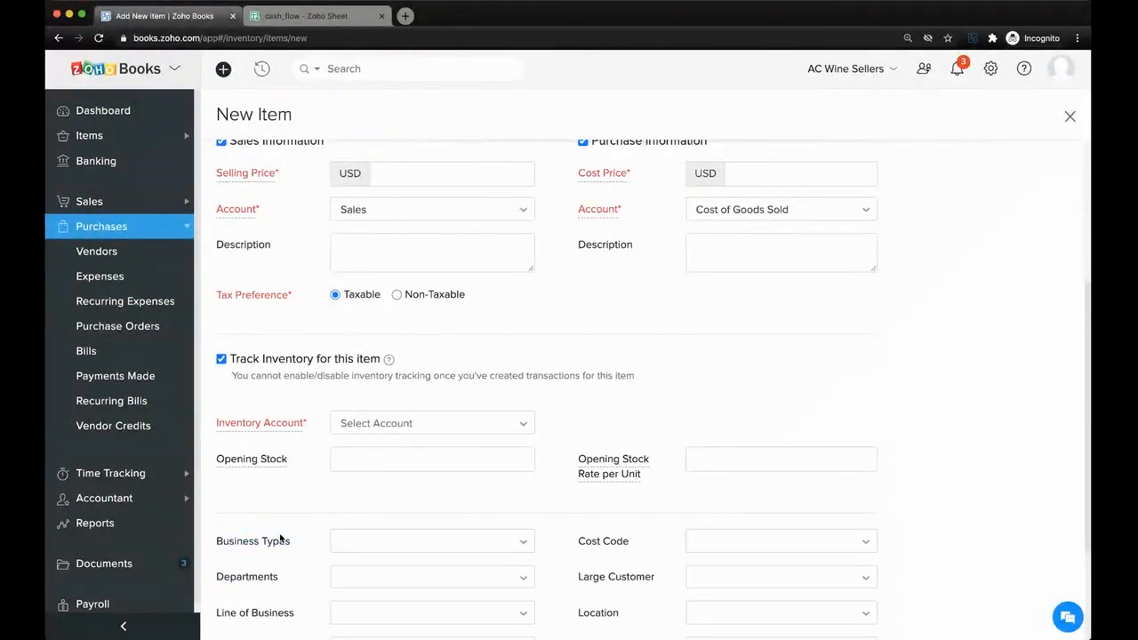
pyautogui.scroll(-1, 279, 539)
pyautogui.scroll(-3, 279, 503)
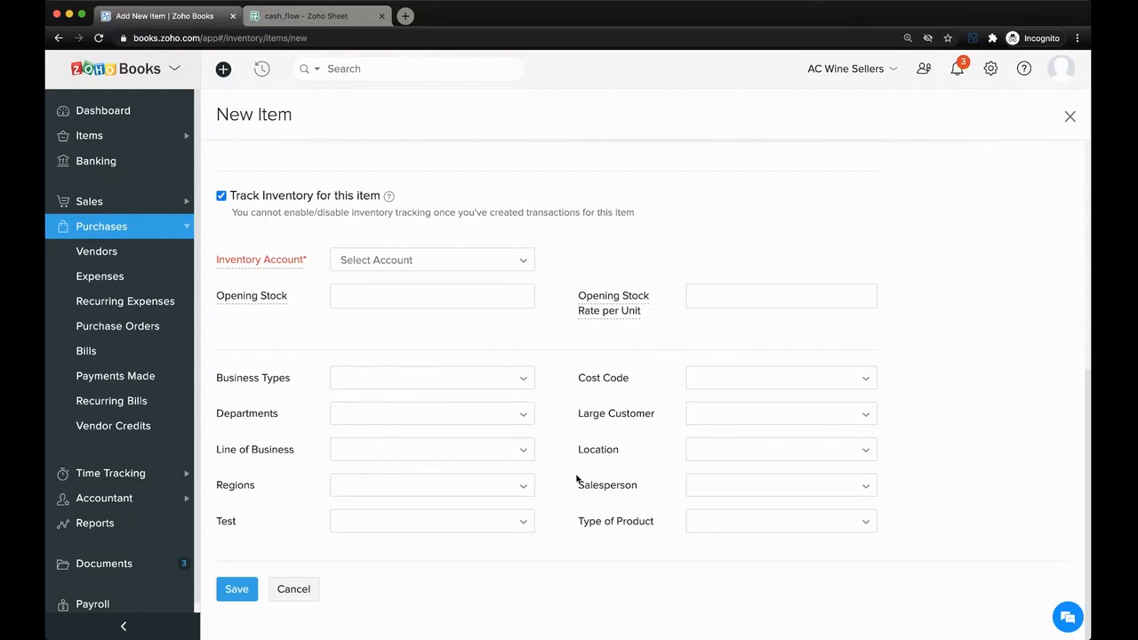
pyautogui.click(710, 524)
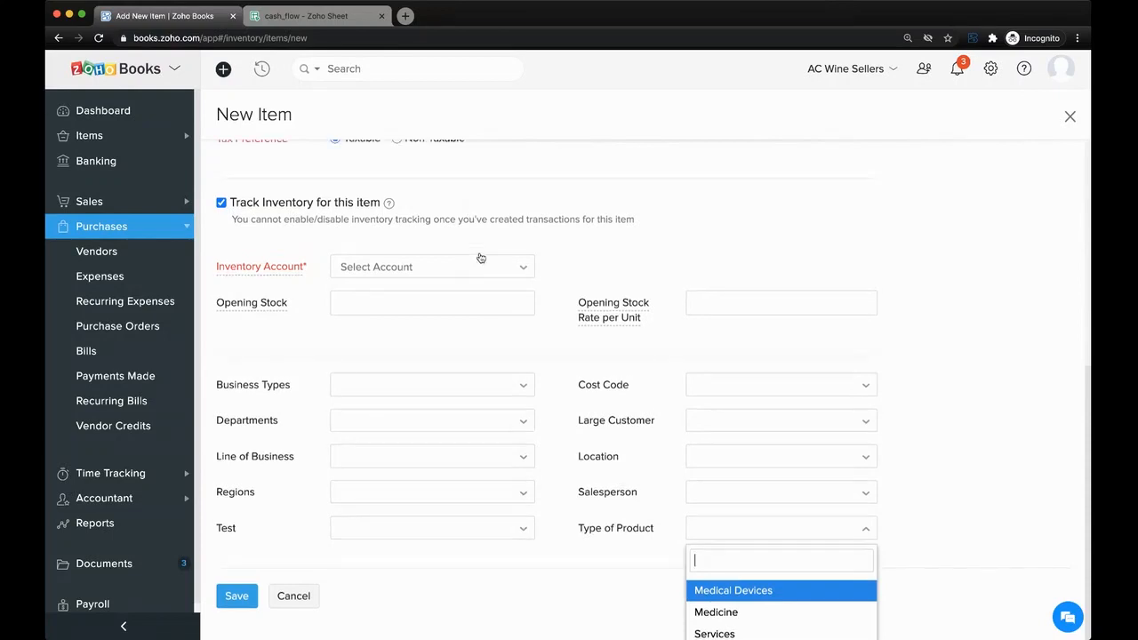
# Step: Switch the item type to Service and back to Goods, and check the Type of Product choices through Services
pyautogui.scroll(5, 386, 209)
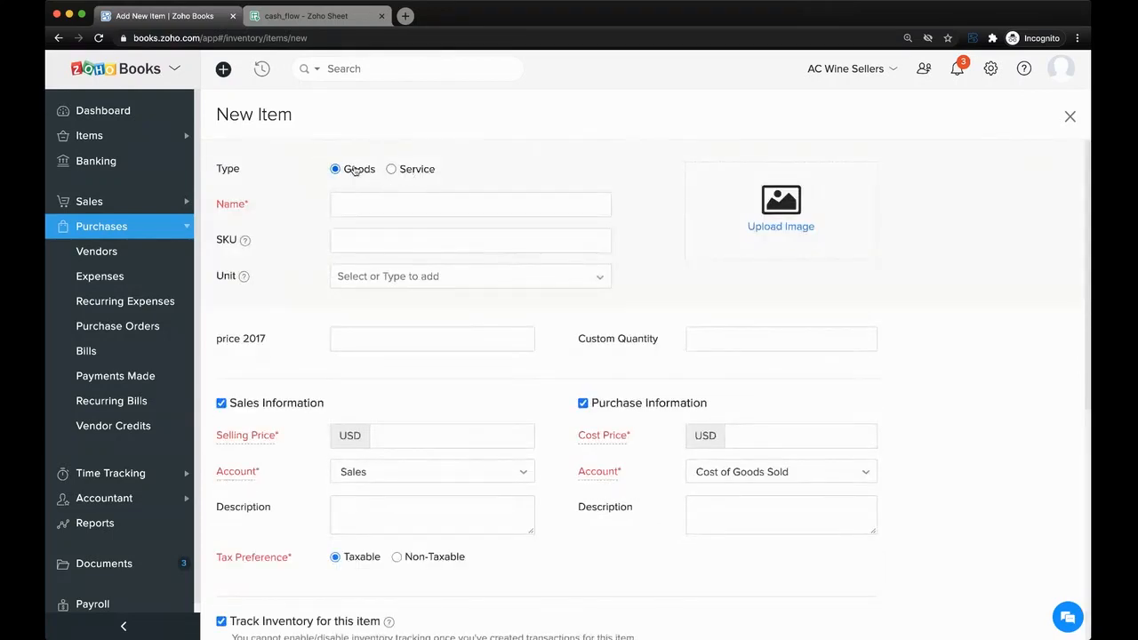
pyautogui.click(415, 172)
pyautogui.click(355, 171)
pyautogui.scroll(-4, 513, 321)
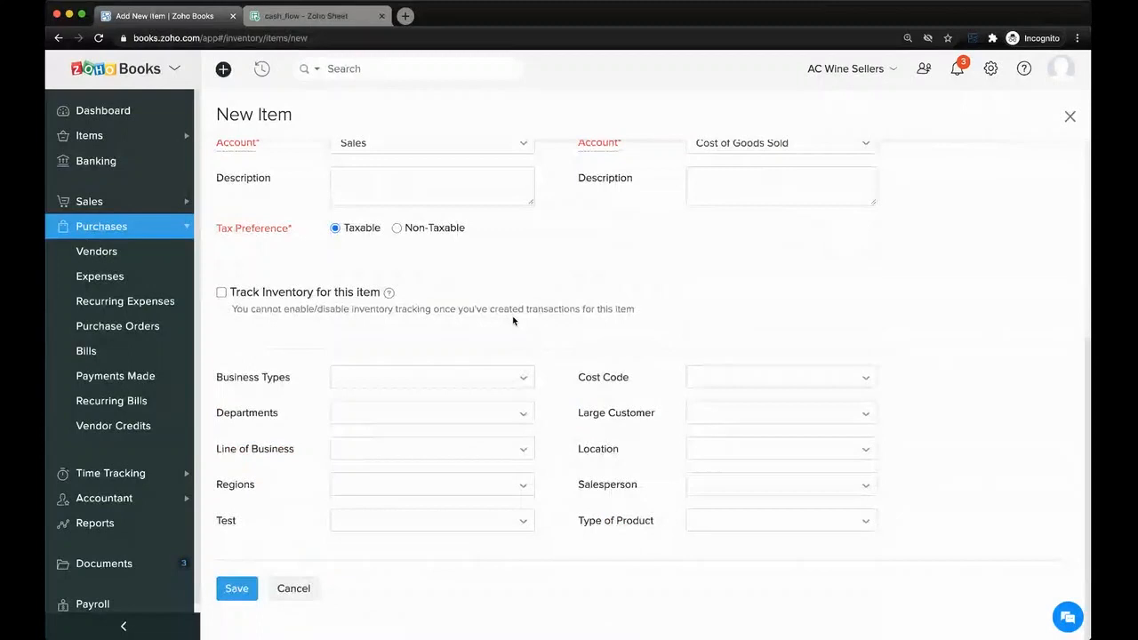
pyautogui.click(756, 530)
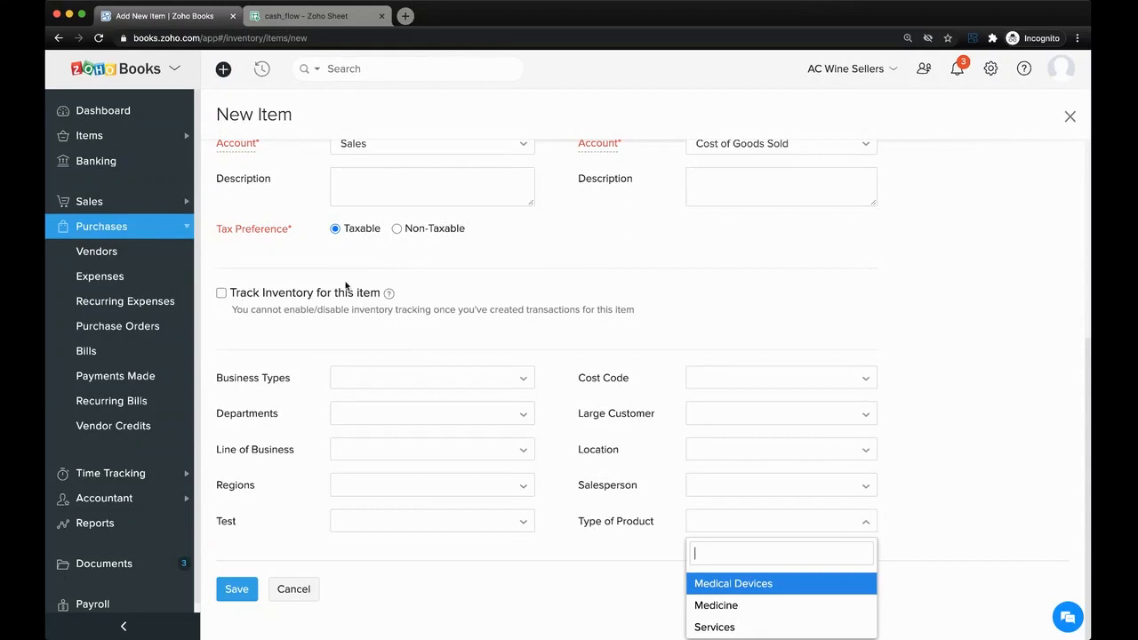
pyautogui.press('Down')
pyautogui.press('Down')
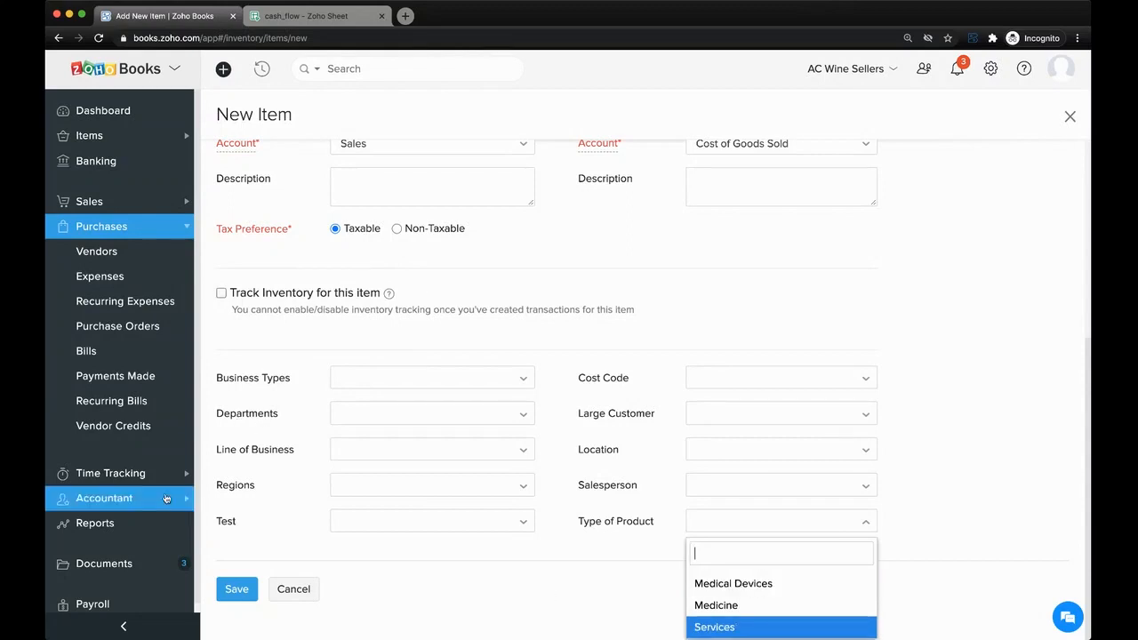
# Step: Leave the new item unsaved and open the Profit and Loss report from the reports list
pyautogui.click(114, 524)
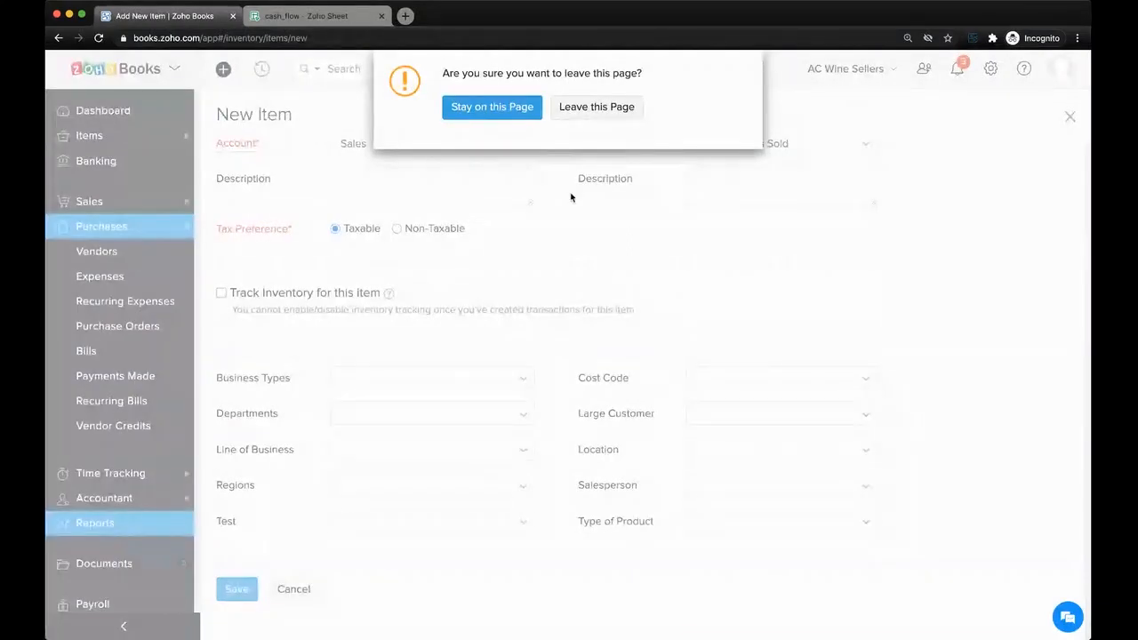
pyautogui.click(585, 113)
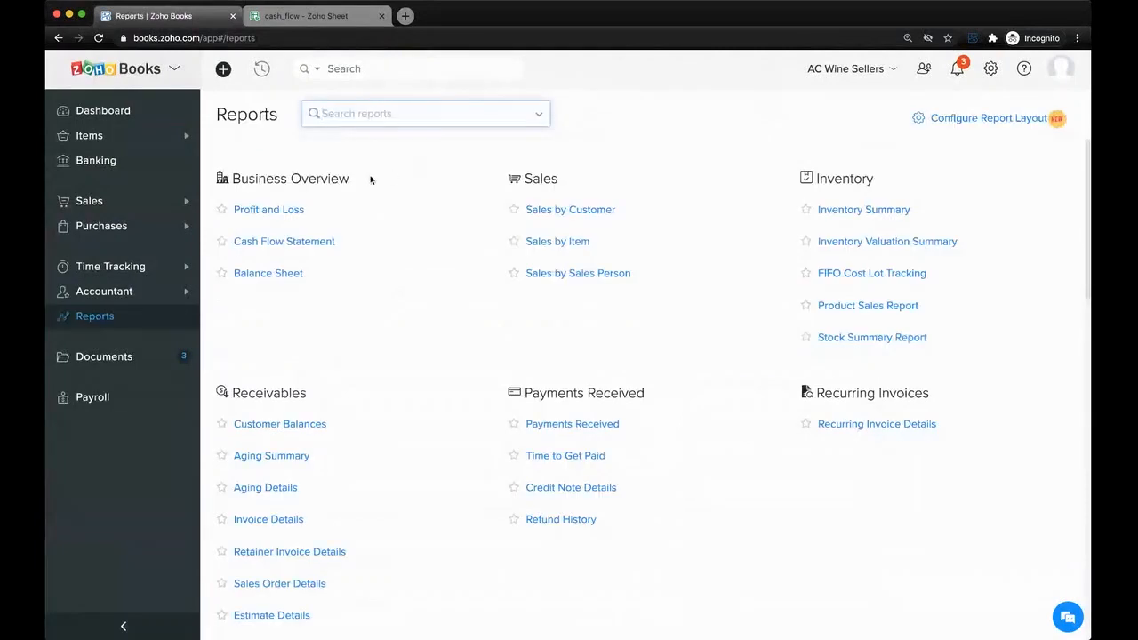
pyautogui.click(287, 211)
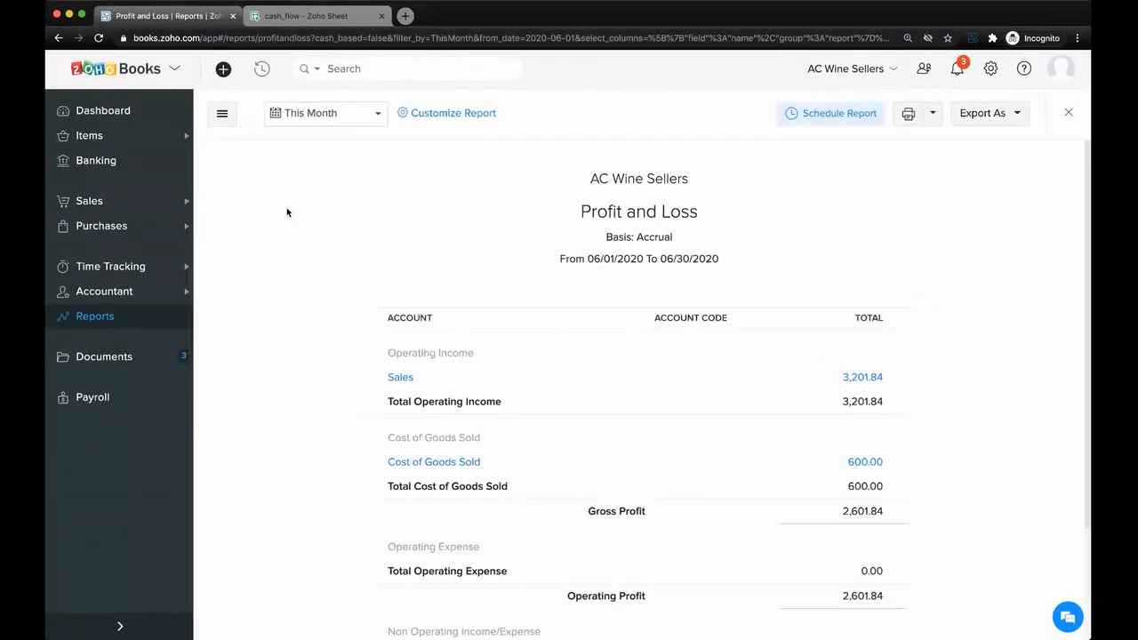
# Step: Customize the Profit and Loss report with an advanced filter on Type of Product, choosing the value Medical Devices
pyautogui.click(362, 115)
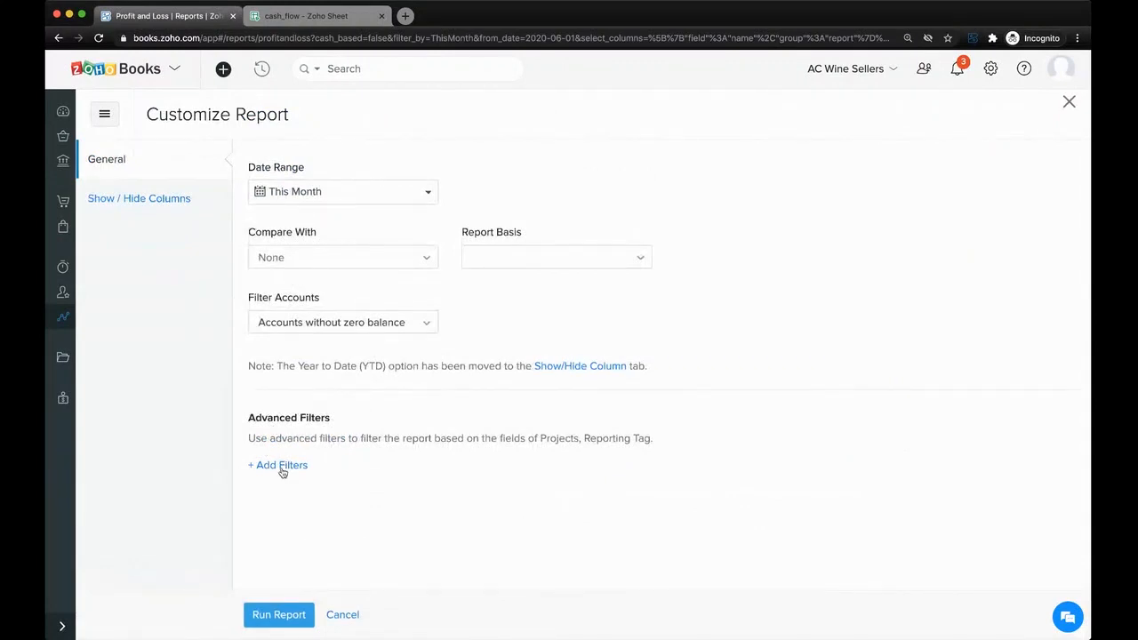
pyautogui.click(283, 466)
pyautogui.click(299, 472)
pyautogui.scroll(-2, 313, 526)
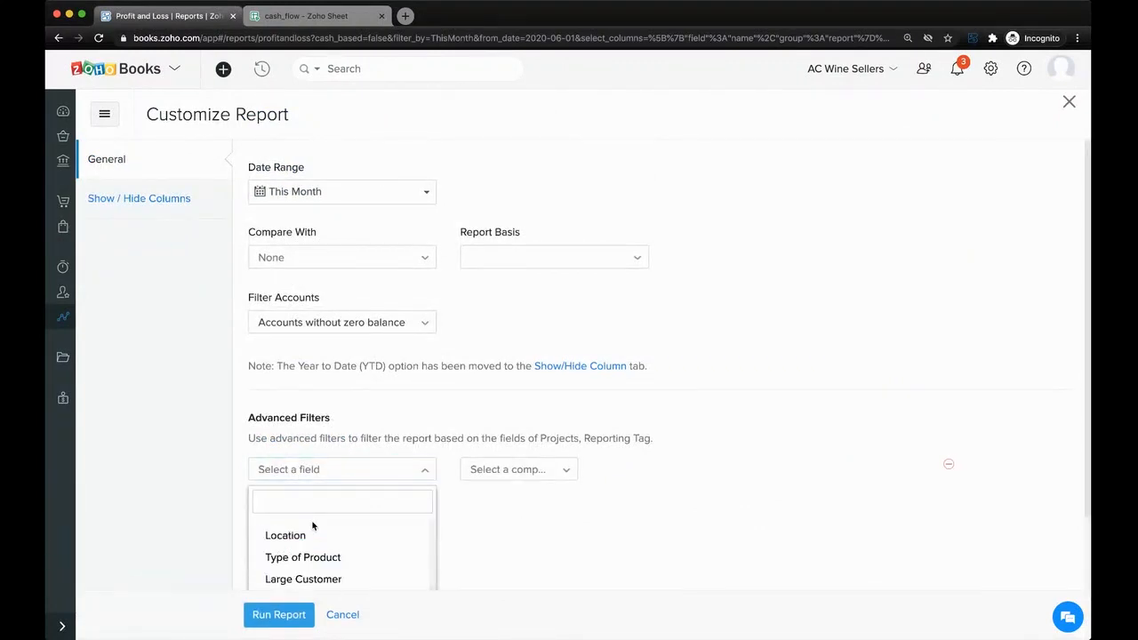
pyautogui.click(317, 558)
pyautogui.click(554, 473)
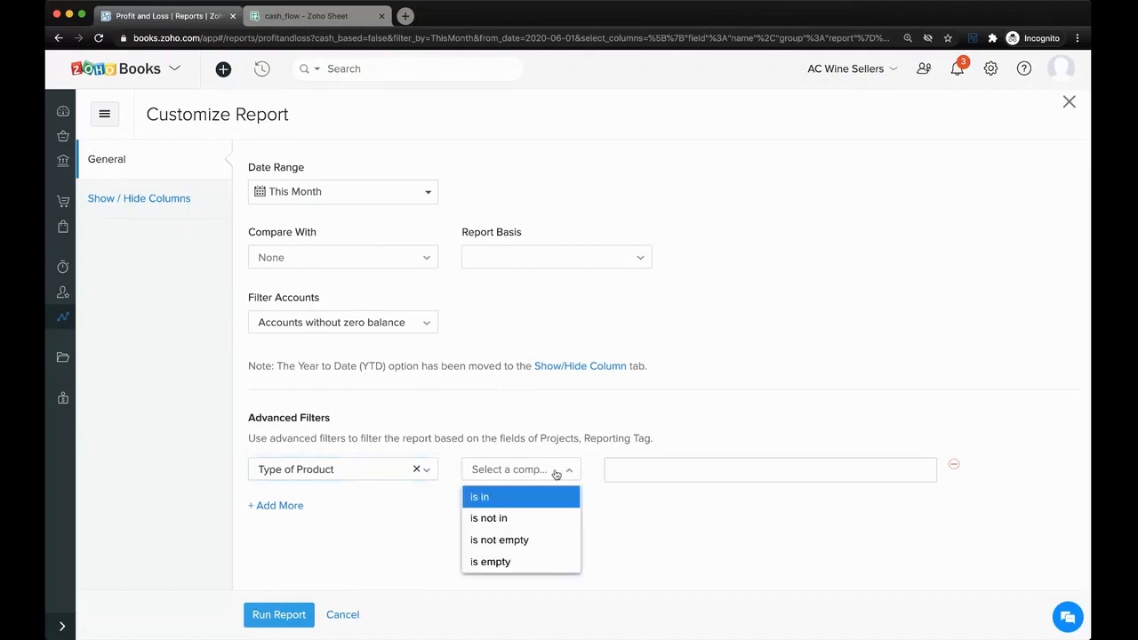
pyautogui.click(627, 470)
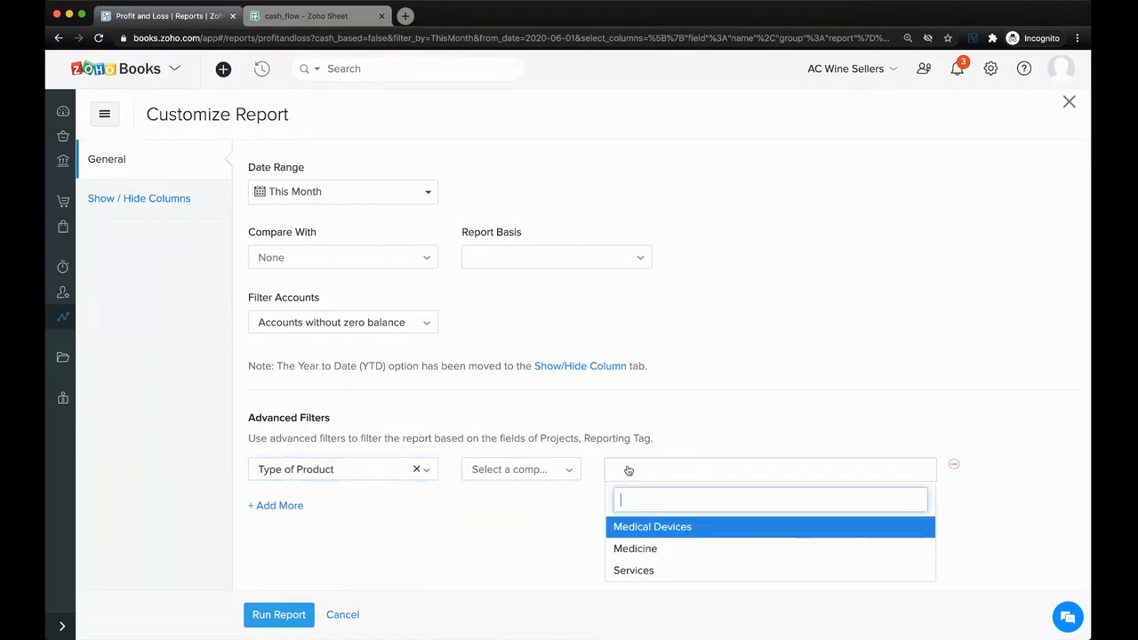
pyautogui.click(651, 528)
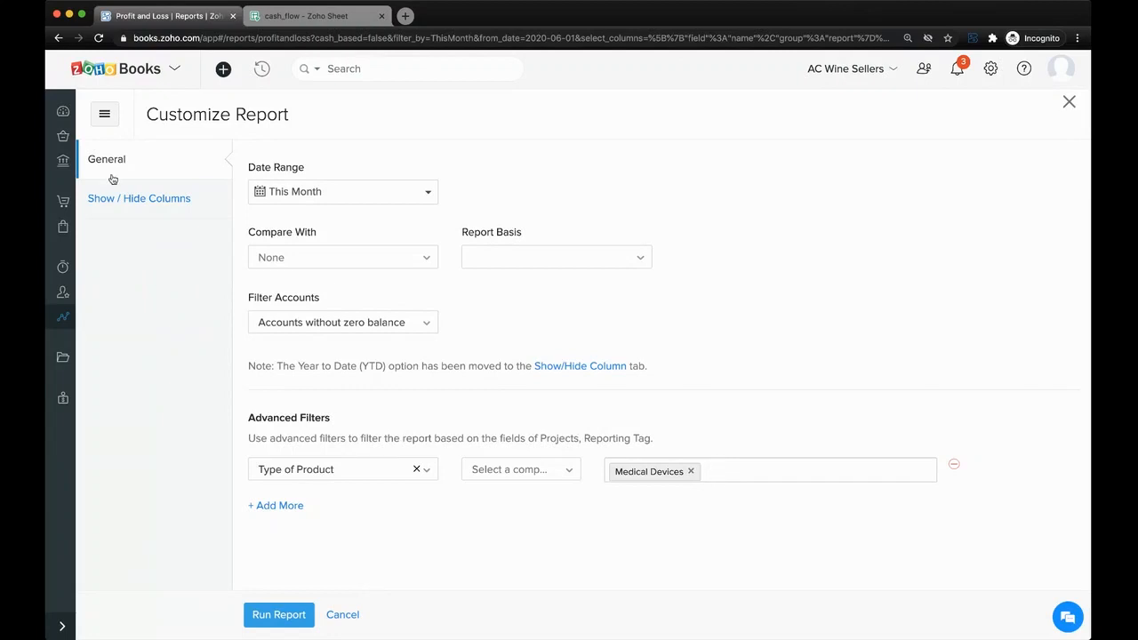
# Step: Return to the list of active items and expand the Sales section
pyautogui.moveTo(93, 145)
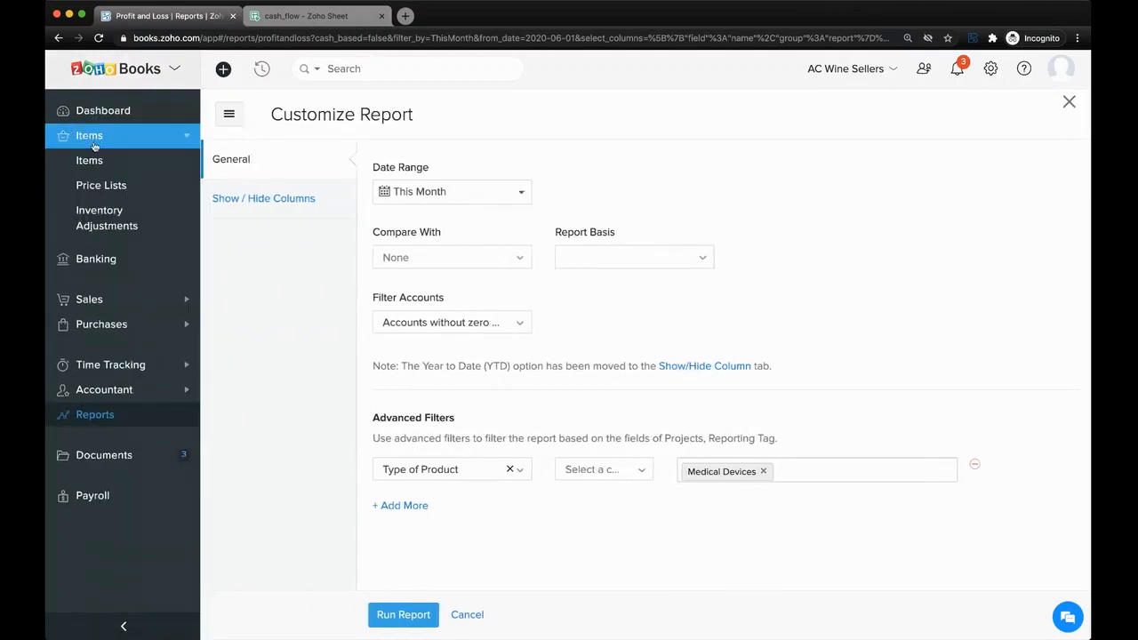
pyautogui.click(134, 164)
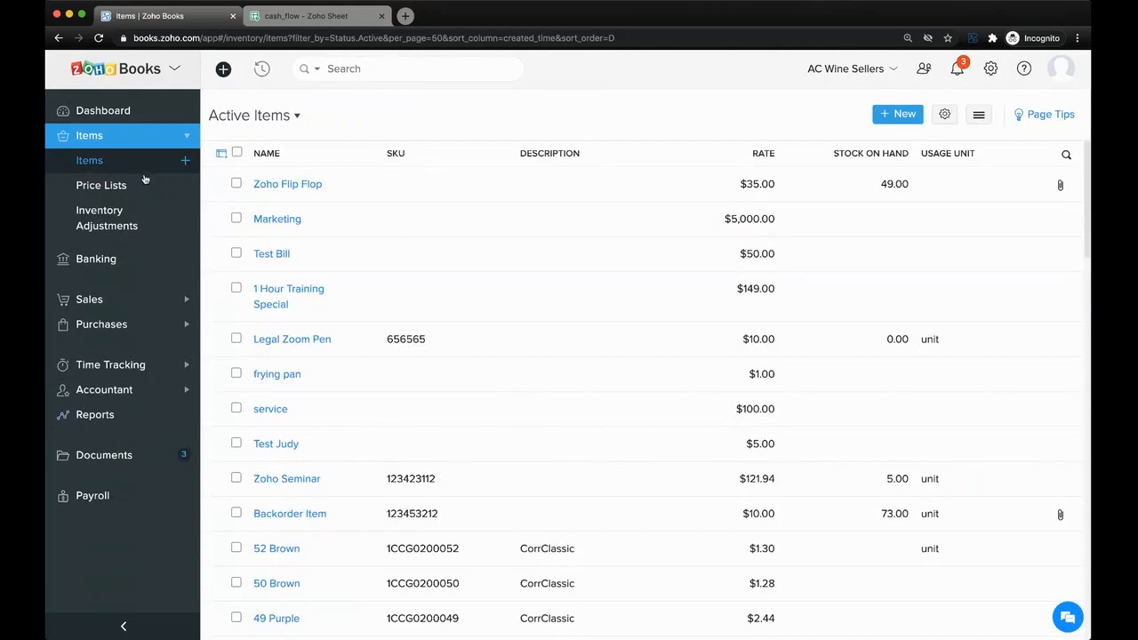
pyautogui.click(152, 298)
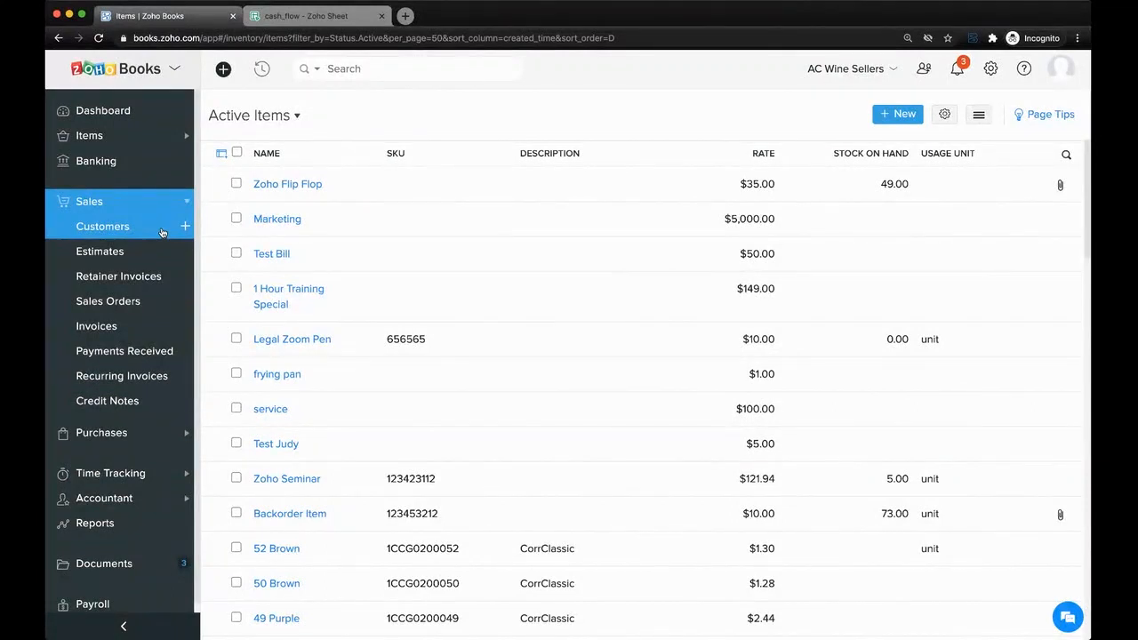
# Step: Open the Banking overview, start adding a bank or credit card, and search the Yodlee banks for "san mateo"
pyautogui.click(157, 162)
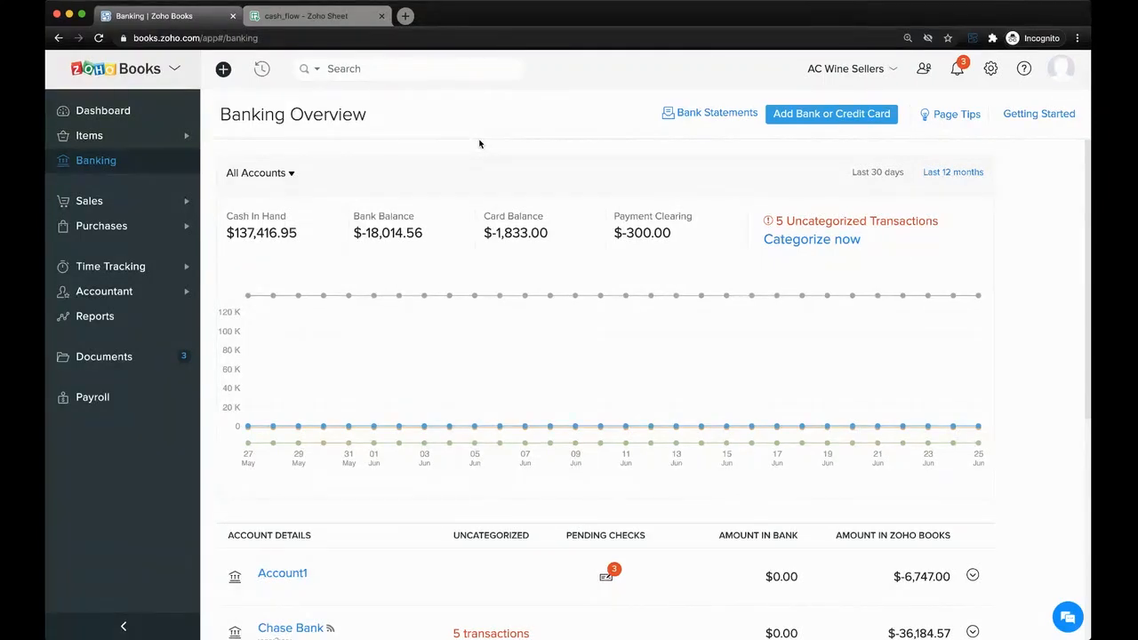
pyautogui.click(848, 117)
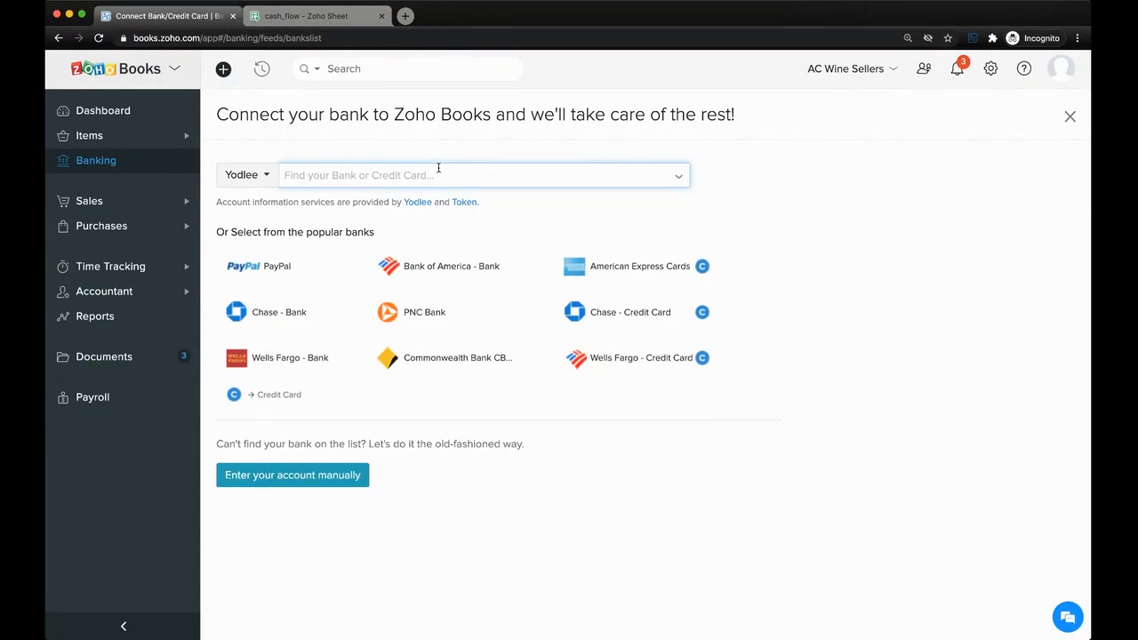
pyautogui.write('san ma')
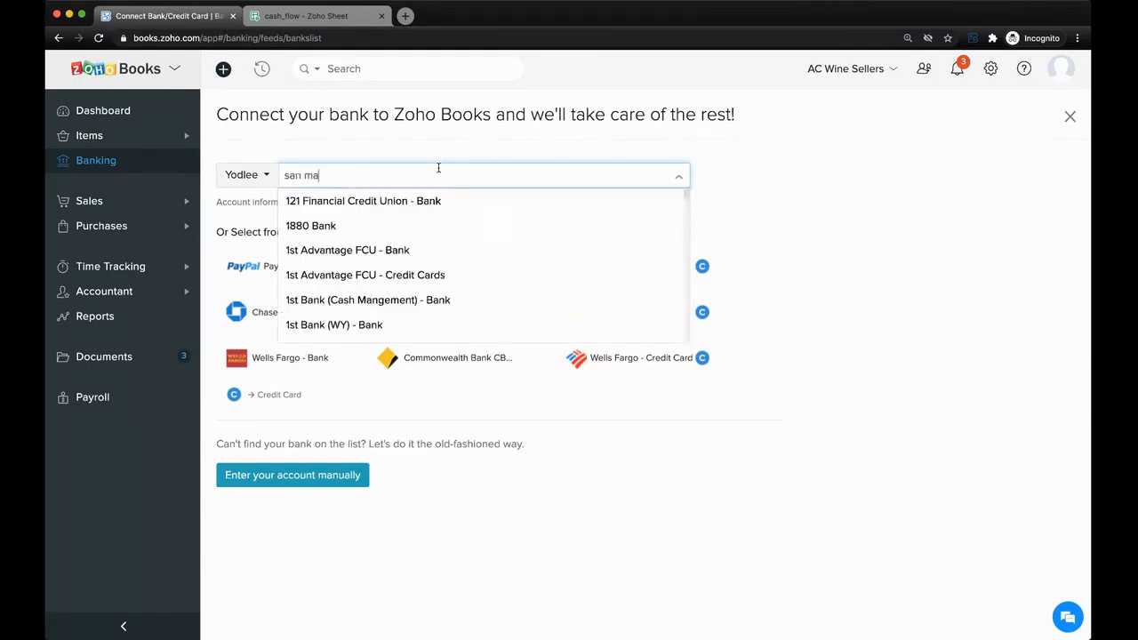
pyautogui.write('teo')
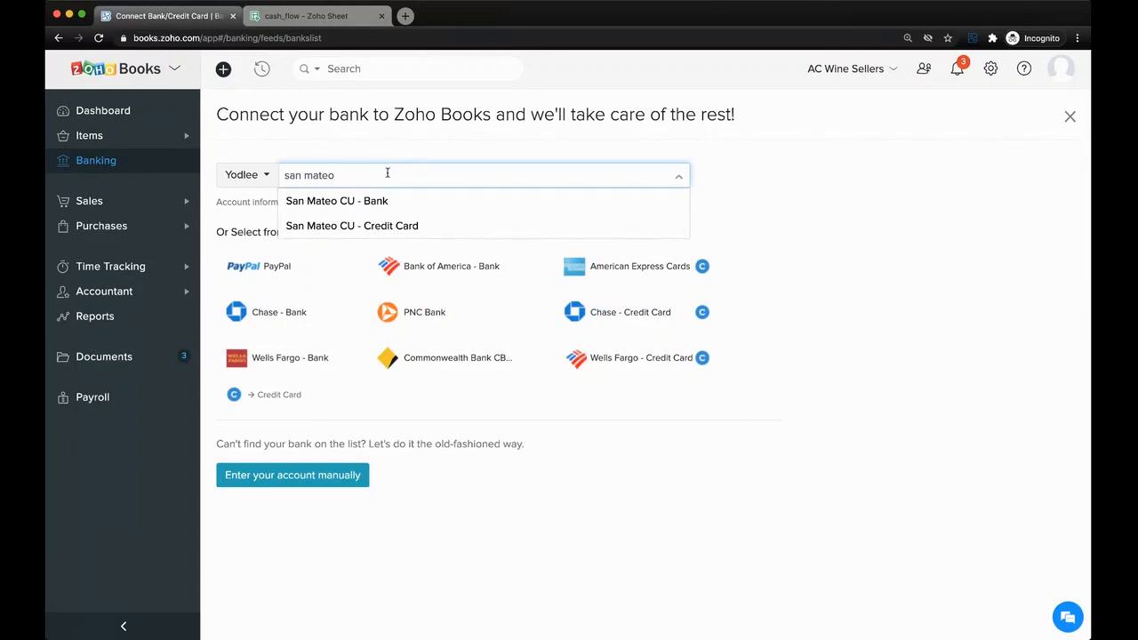
# Step: Open the login form for San Mateo CU - Bank, cancel it without entering credentials, and close the bank connection page
pyautogui.moveTo(338, 175); pyautogui.dragTo(262, 173)
pyautogui.click(356, 200)
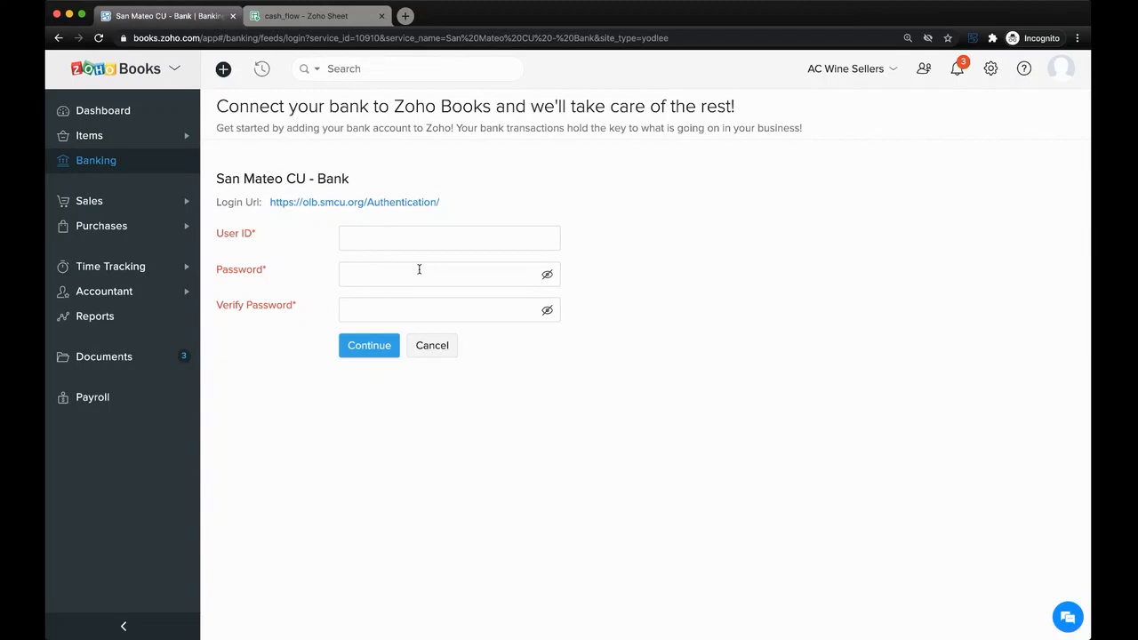
pyautogui.click(446, 347)
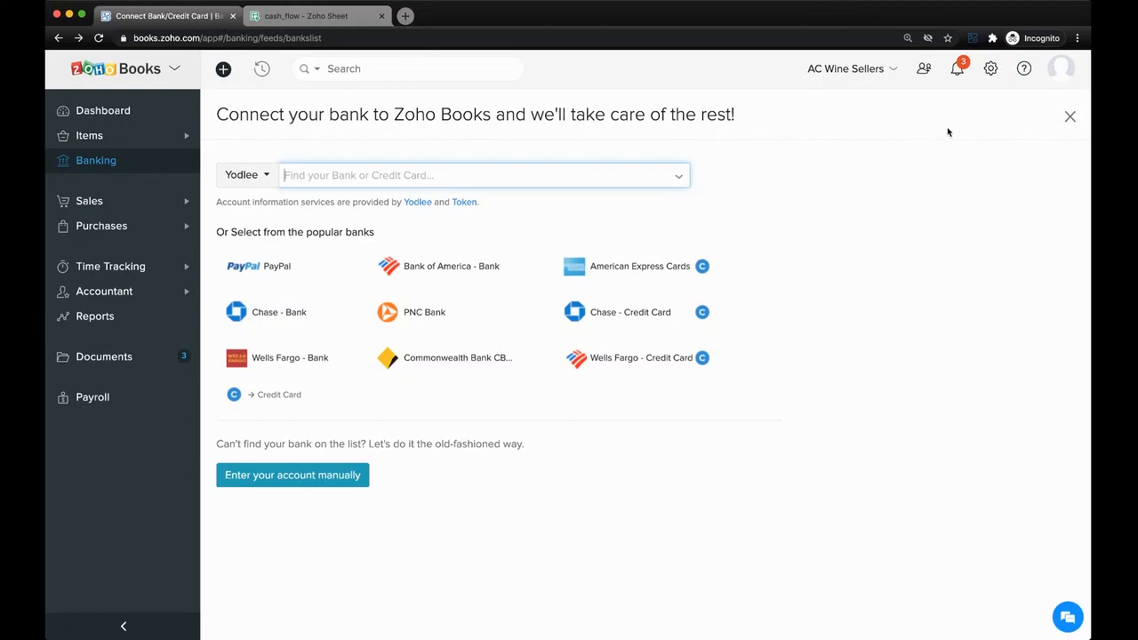
pyautogui.click(1072, 118)
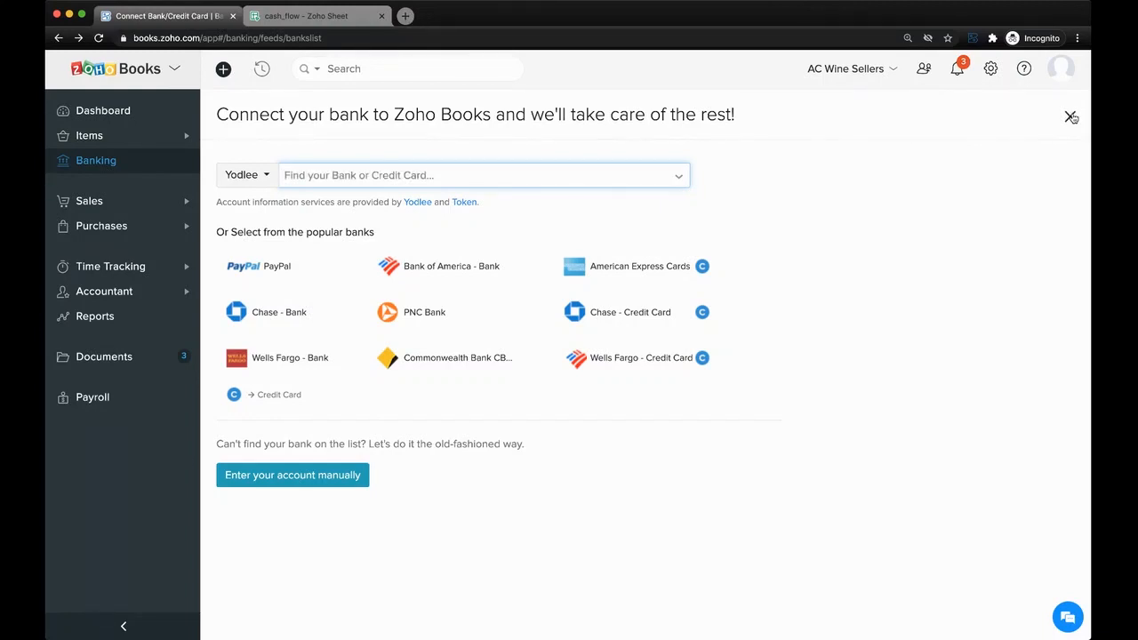
# Step: Open the Chase Bank account's uncategorized transactions and show the actions available for the account
pyautogui.scroll(-3, 521, 419)
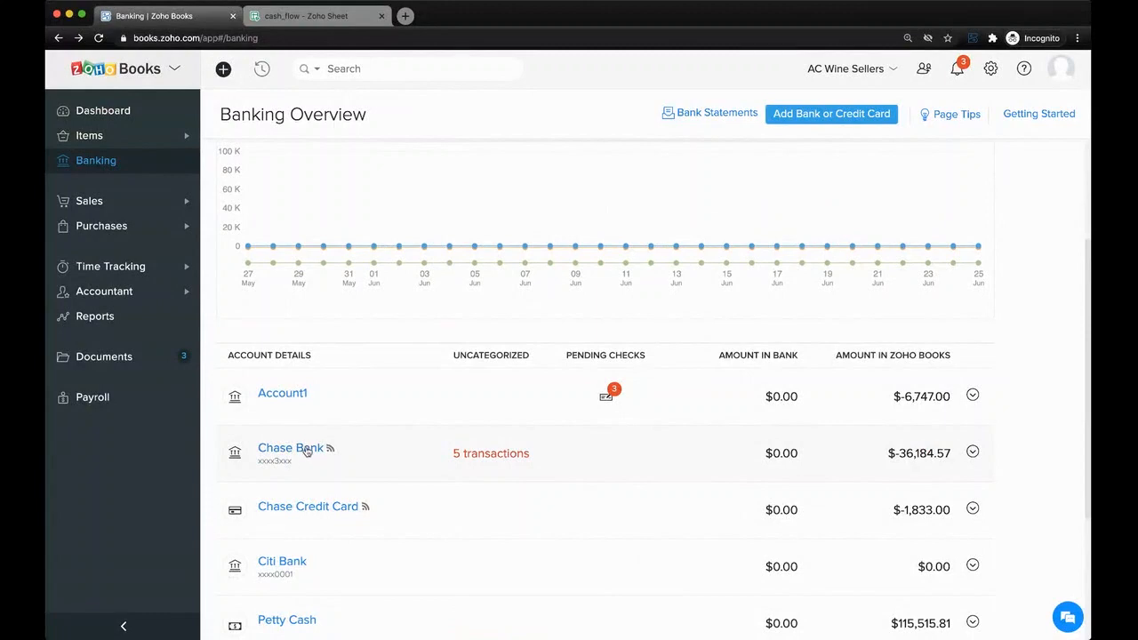
pyautogui.click(303, 449)
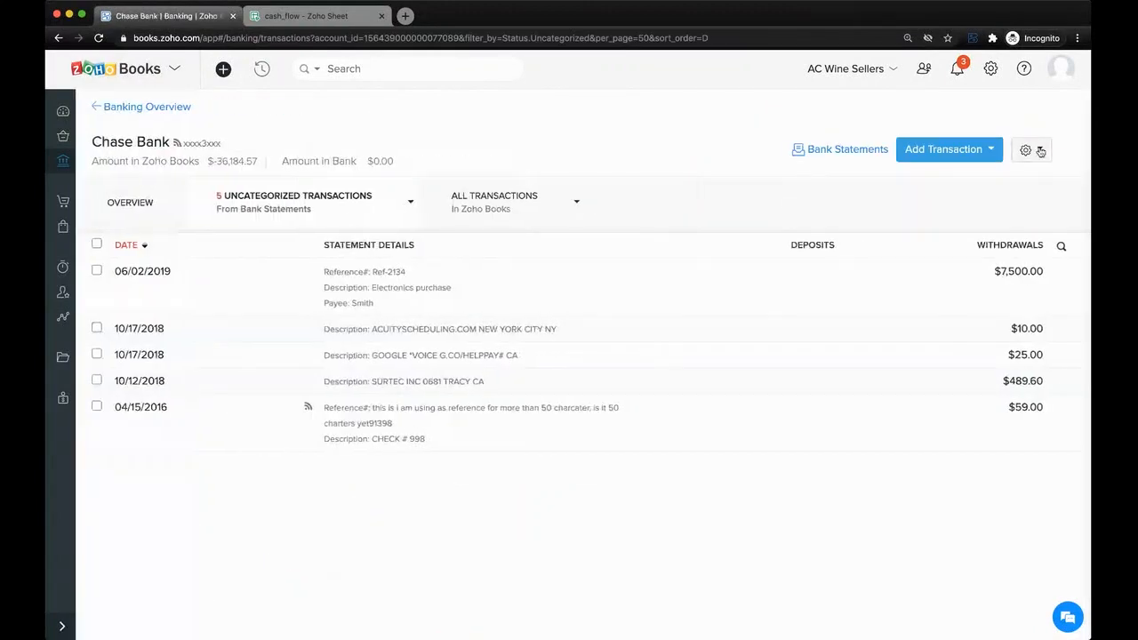
pyautogui.click(1030, 149)
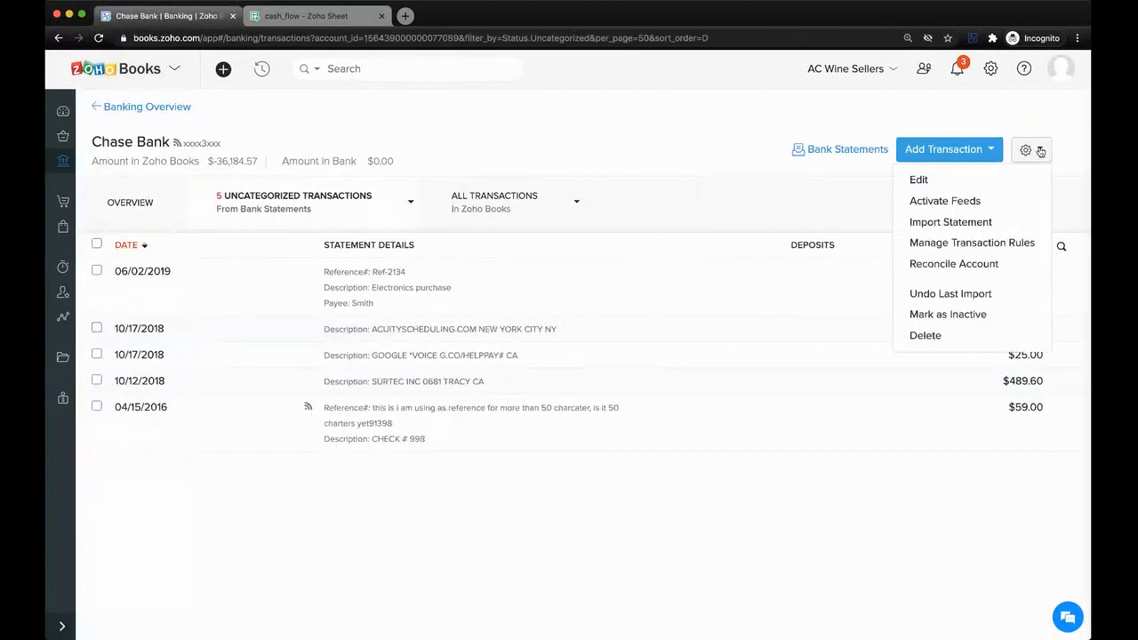
# Step: Open and cancel the statement import for Chase Bank, and view and close its inbox of forwarded bank statements
pyautogui.click(1009, 223)
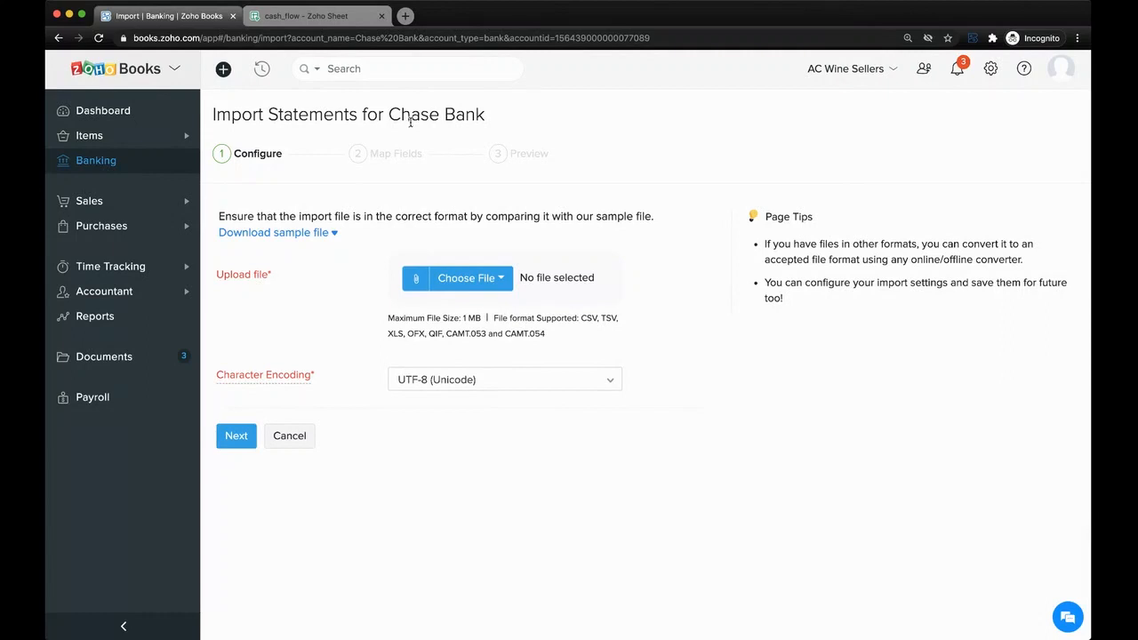
pyautogui.click(296, 439)
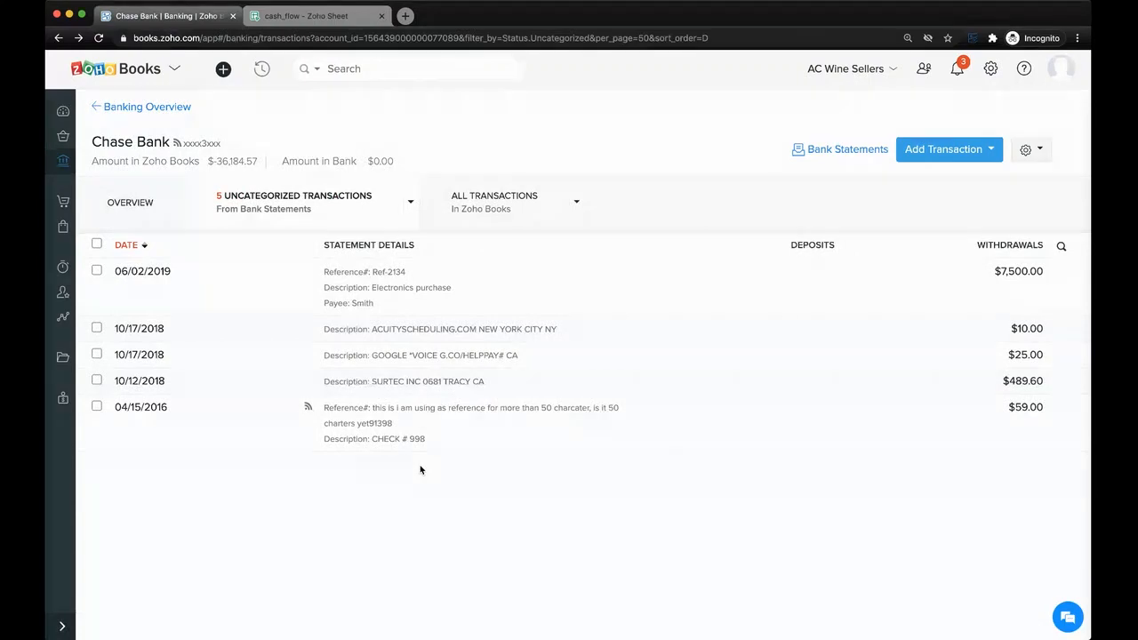
pyautogui.click(880, 149)
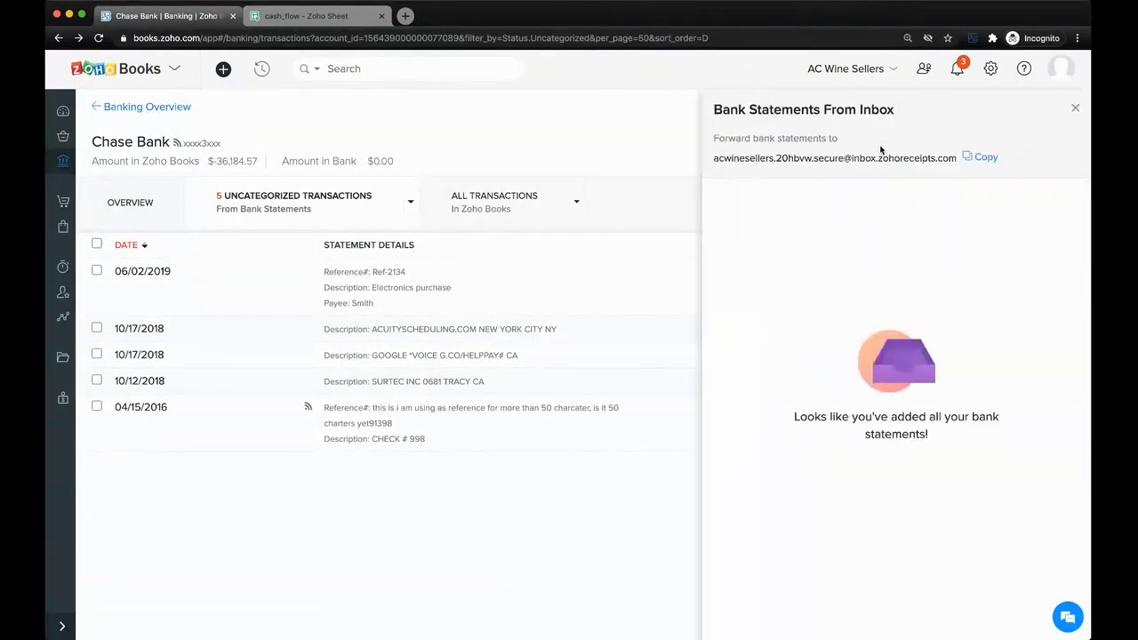
pyautogui.click(1074, 108)
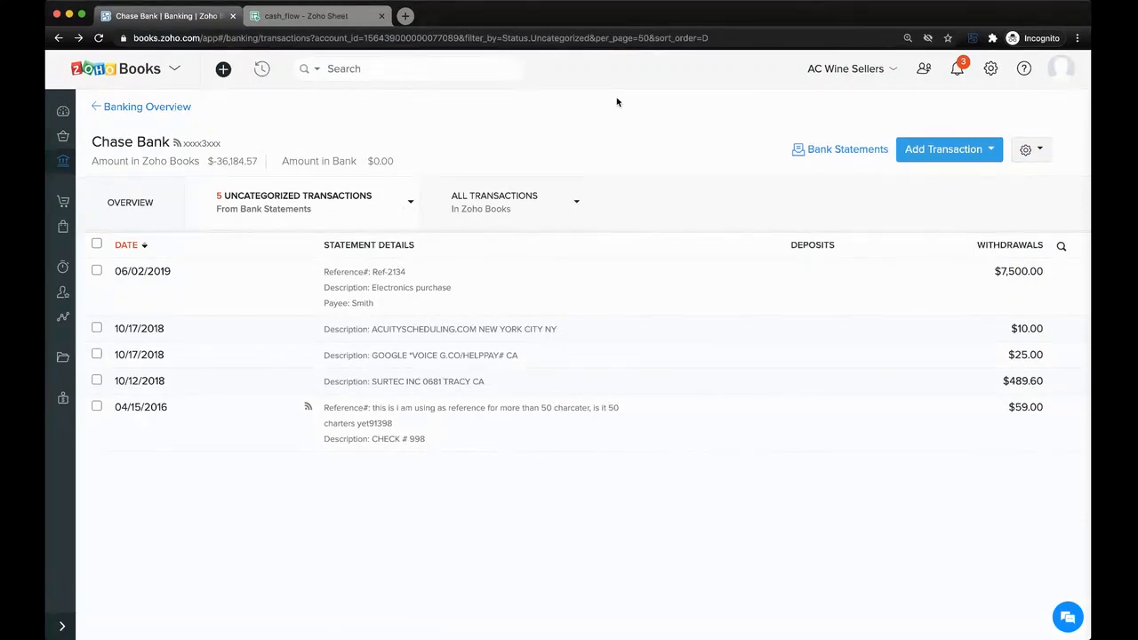
# Step: Start manually categorizing the $10.00 ACUITYSCHEDULING.COM withdrawal as an expense under the IT and Internet Expenses account
pyautogui.press('super+Tab')
pyautogui.click(612, 333)
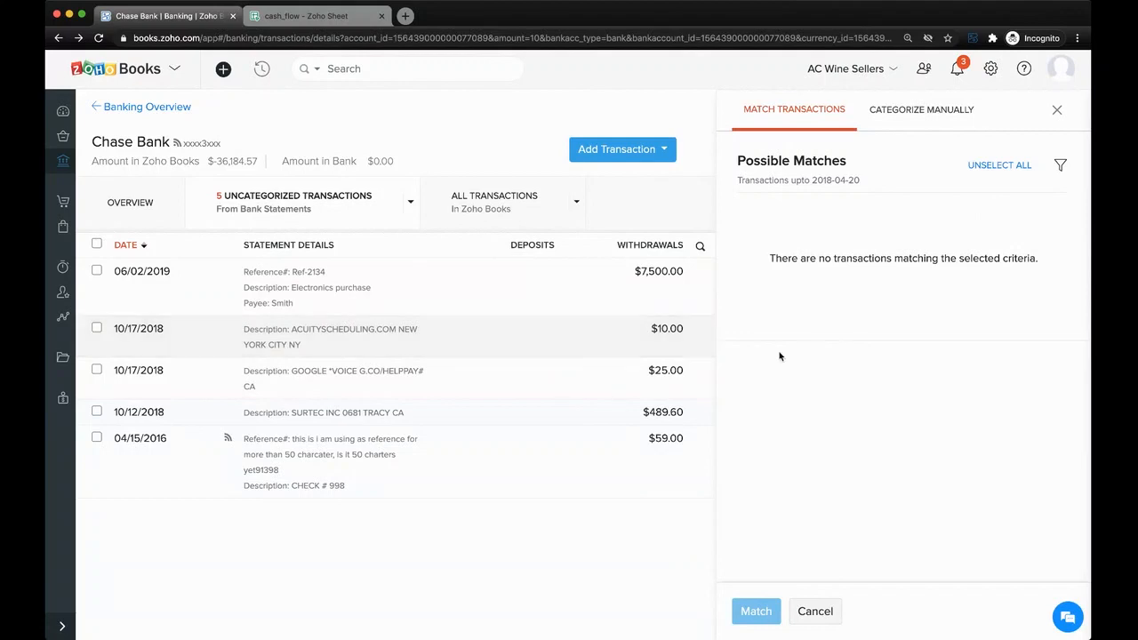
pyautogui.click(922, 114)
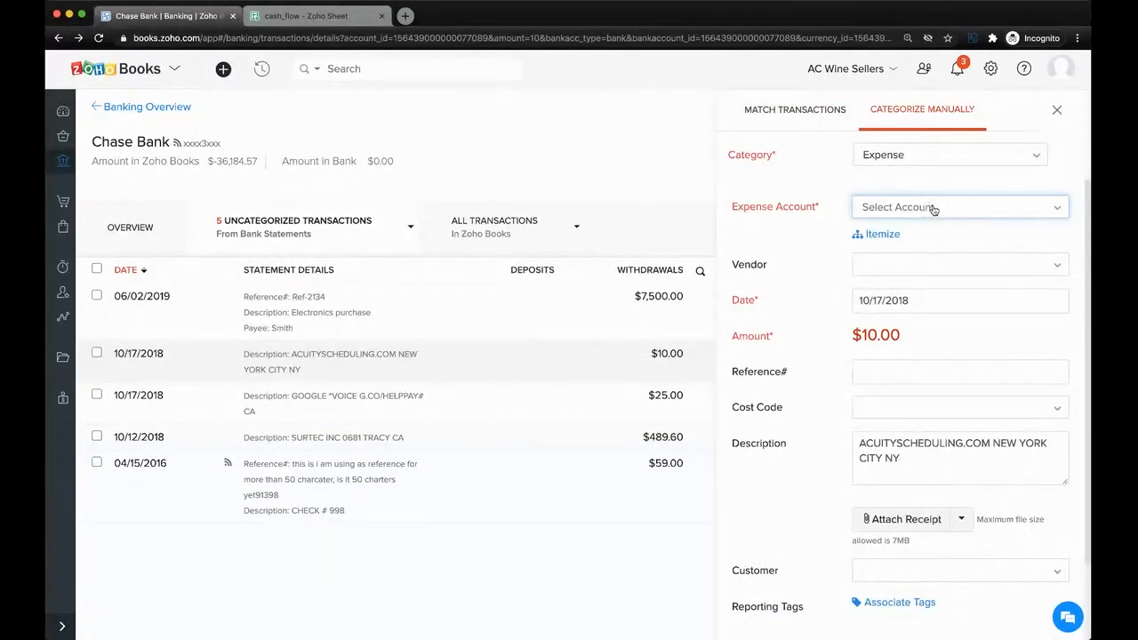
pyautogui.click(991, 216)
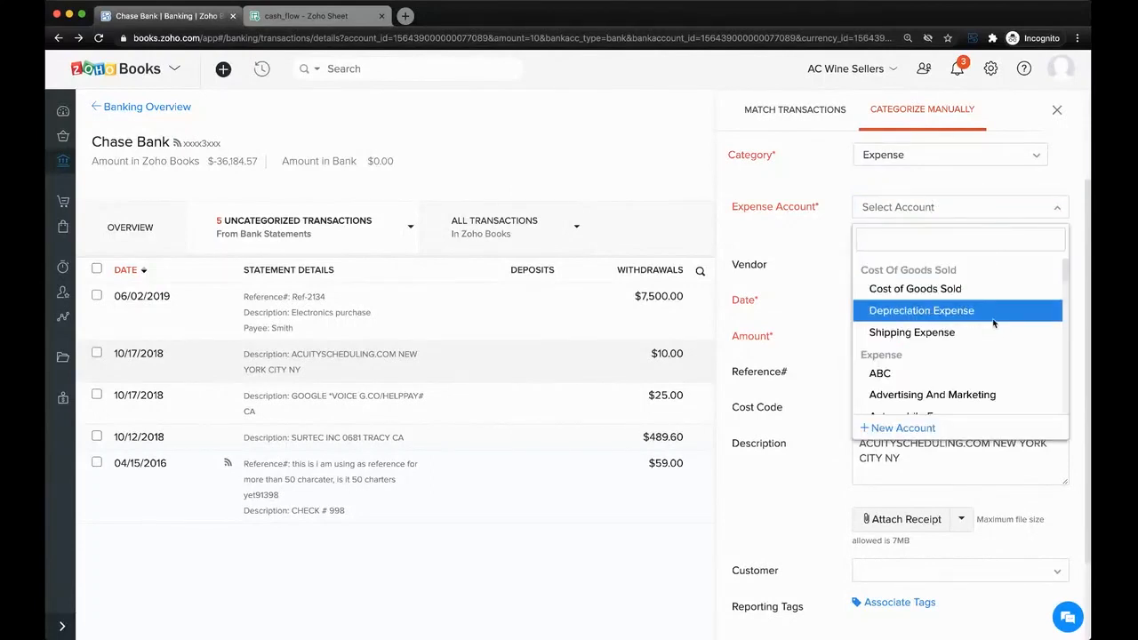
pyautogui.scroll(-3, 993, 320)
pyautogui.scroll(-4, 994, 324)
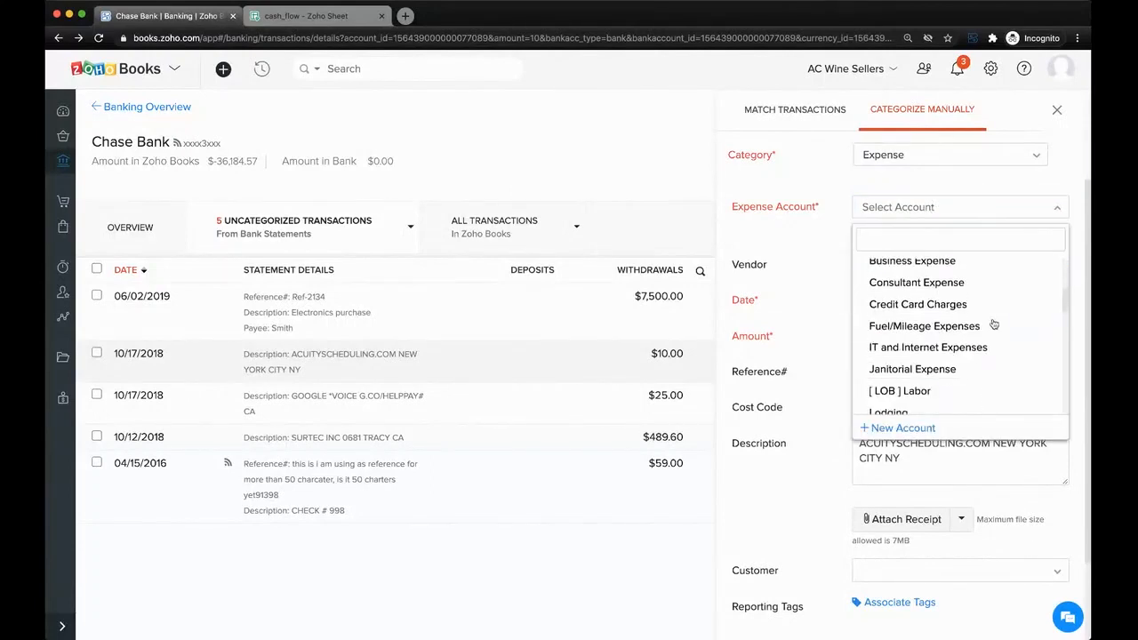
pyautogui.click(992, 322)
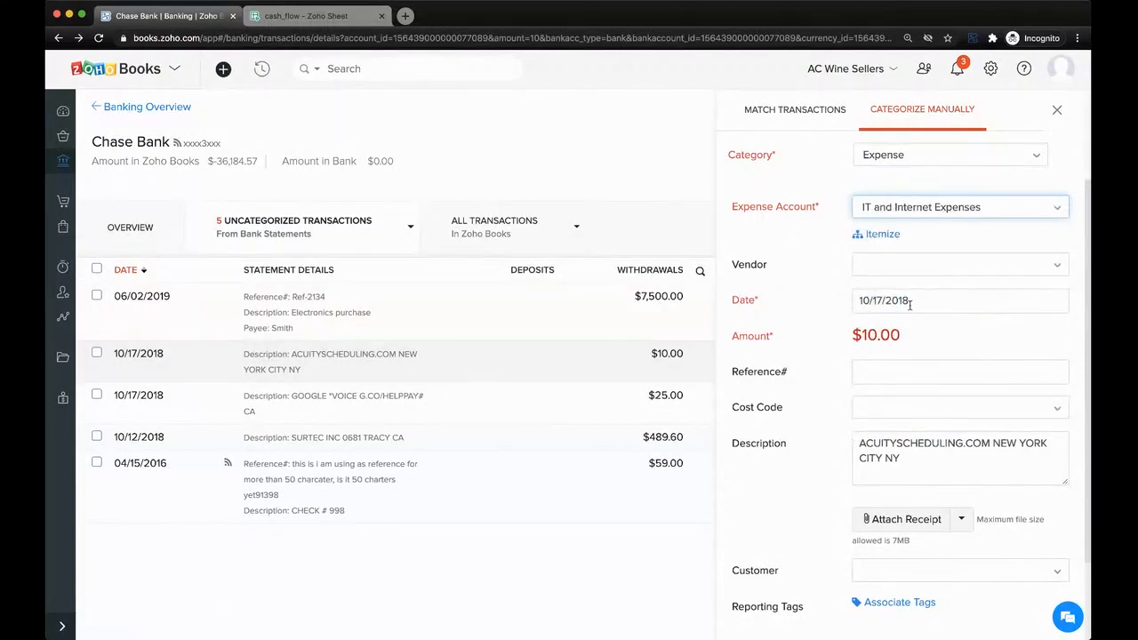
# Step: Set Acuity as the vendor of the ACUITYSCHEDULING.COM expense
pyautogui.scroll(-1, 879, 303)
pyautogui.scroll(-1, 879, 303)
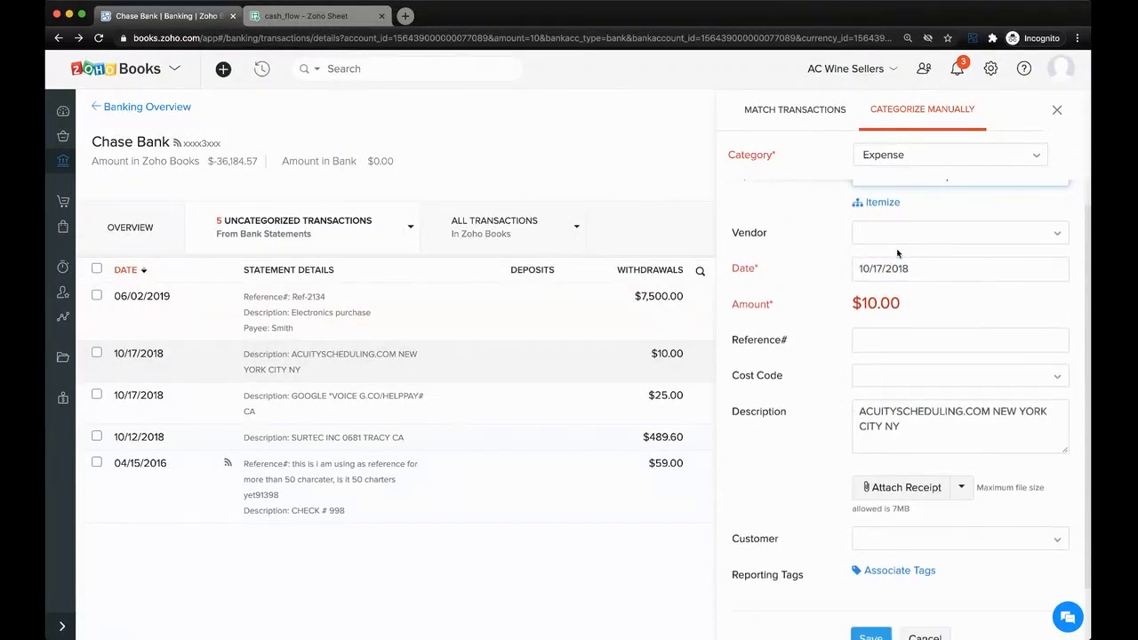
pyautogui.click(887, 236)
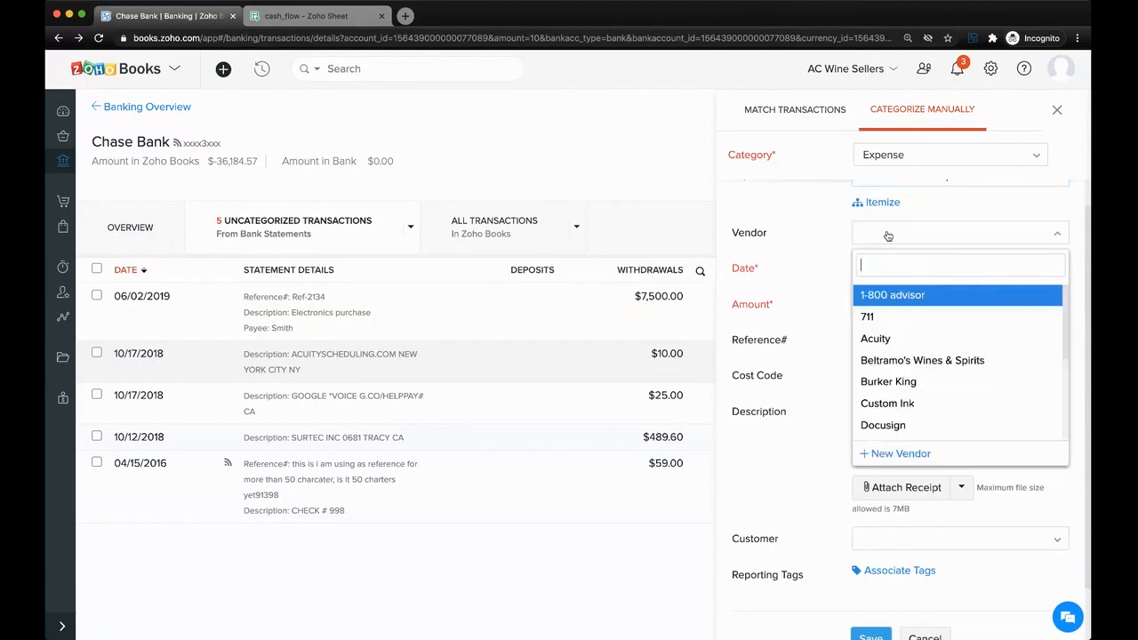
pyautogui.click(896, 337)
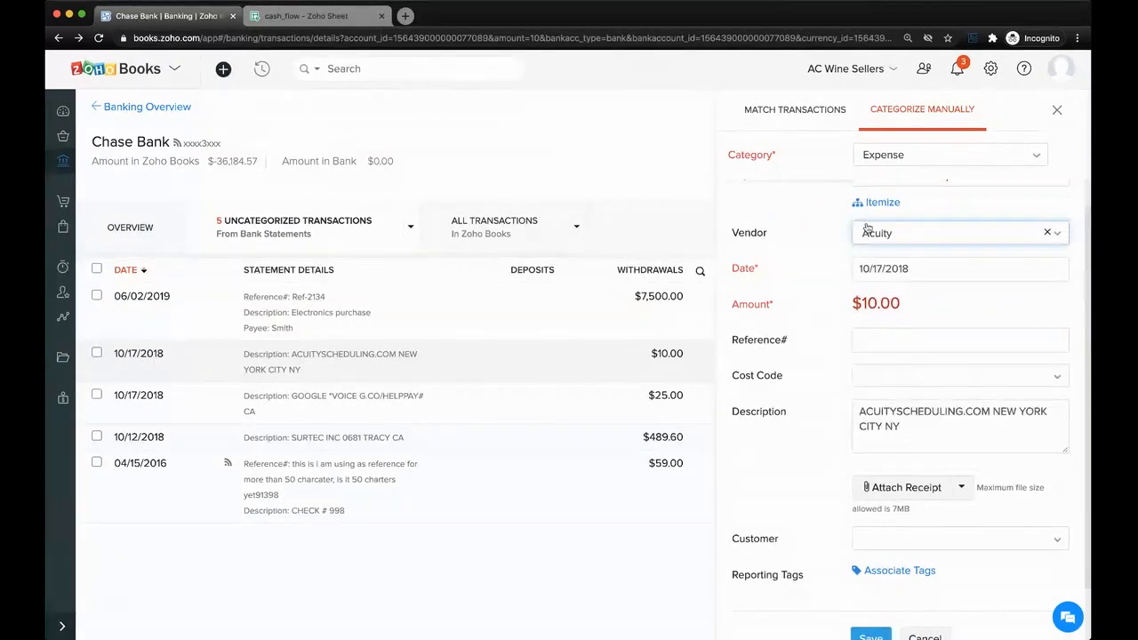
# Step: Assign the first listed customer to the expense, and try the Billable option before switching it off again
pyautogui.scroll(-2, 827, 284)
pyautogui.scroll(-1, 826, 285)
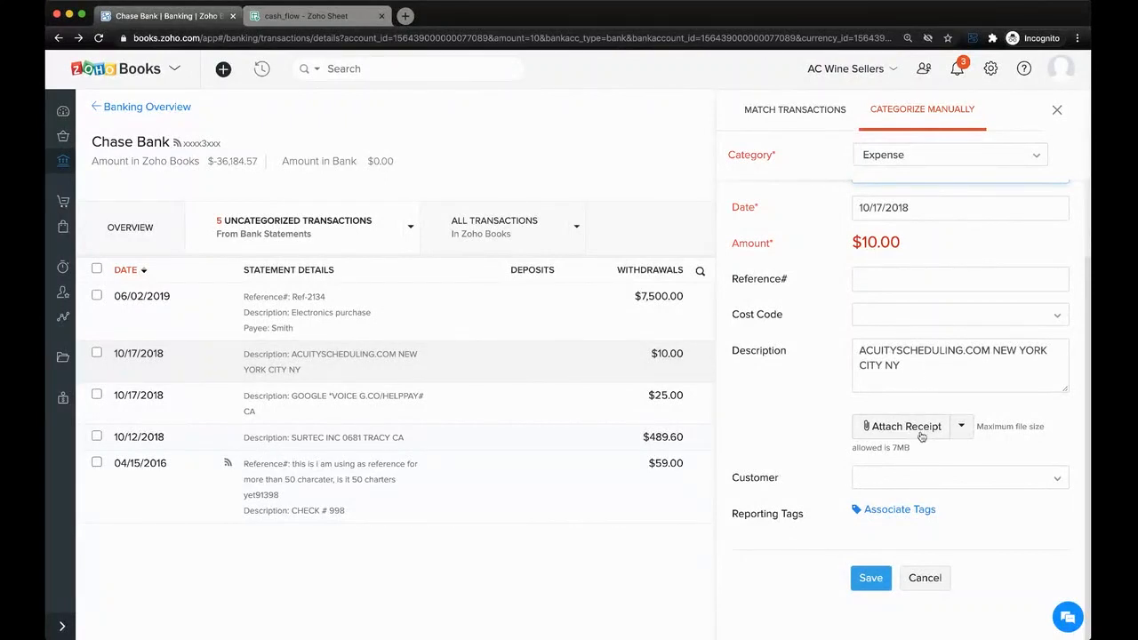
pyautogui.click(911, 483)
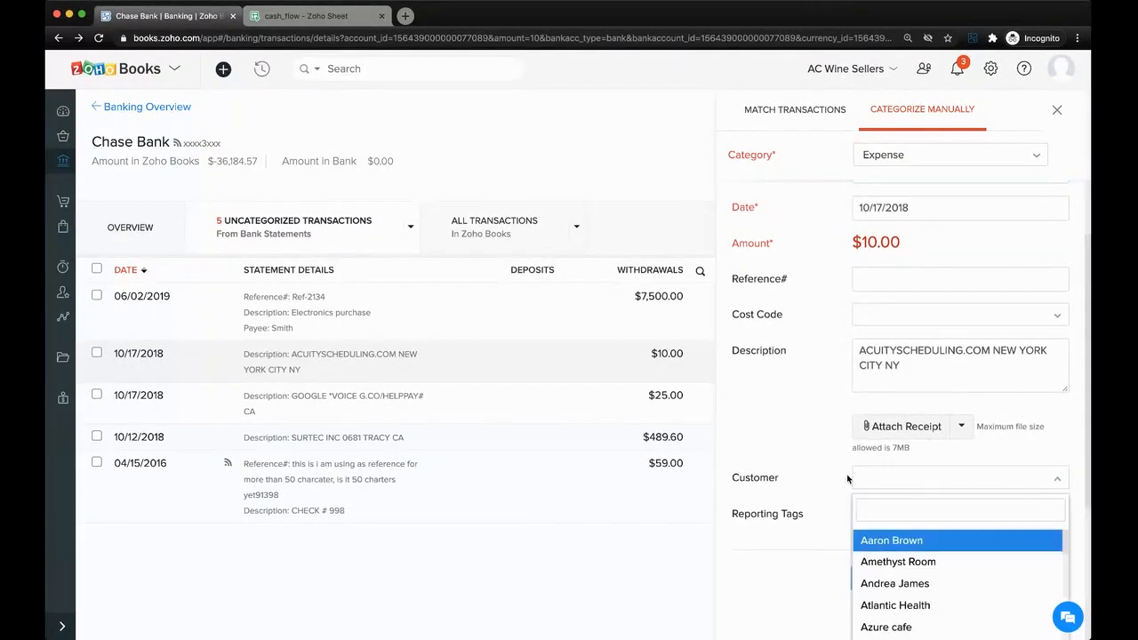
pyautogui.click(888, 491)
pyautogui.scroll(-1, 825, 444)
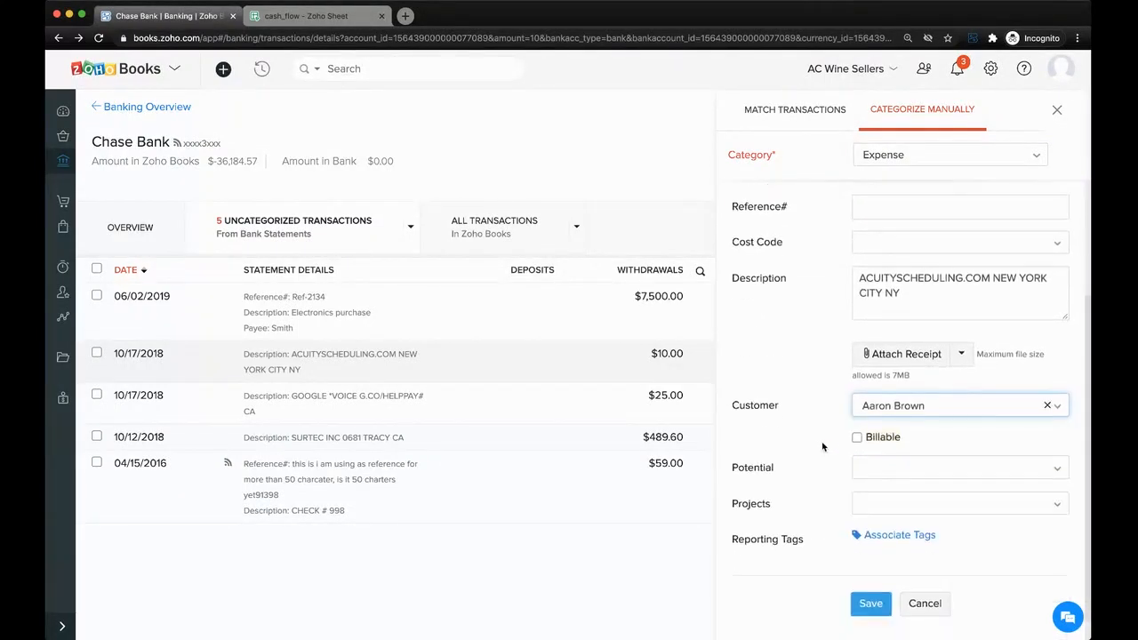
pyautogui.click(856, 437)
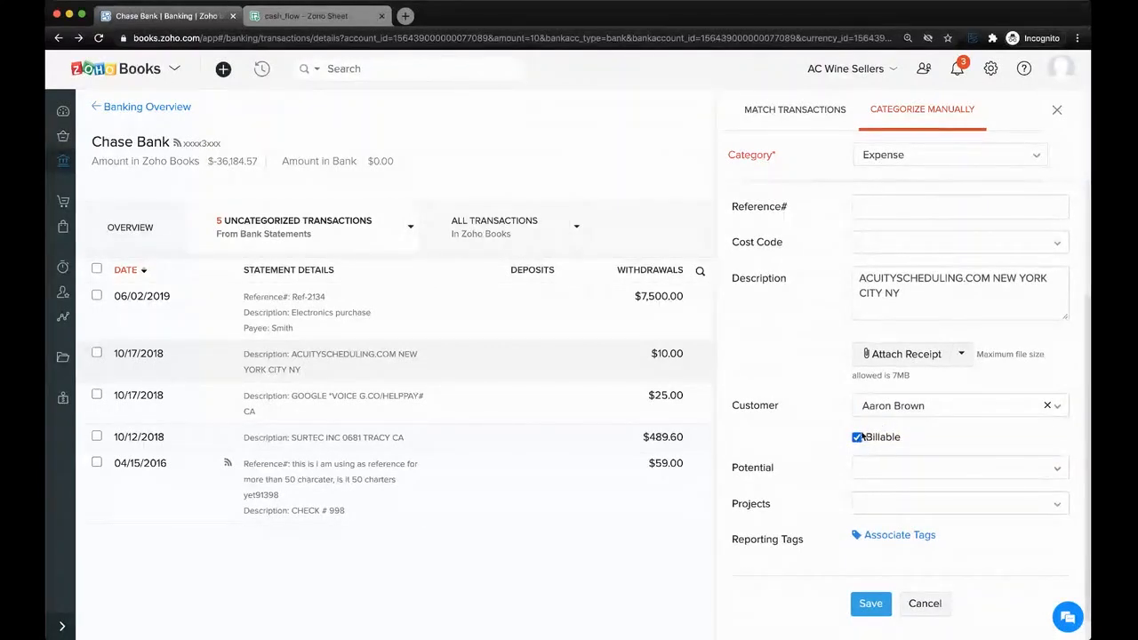
pyautogui.click(856, 436)
pyautogui.scroll(-1, 843, 448)
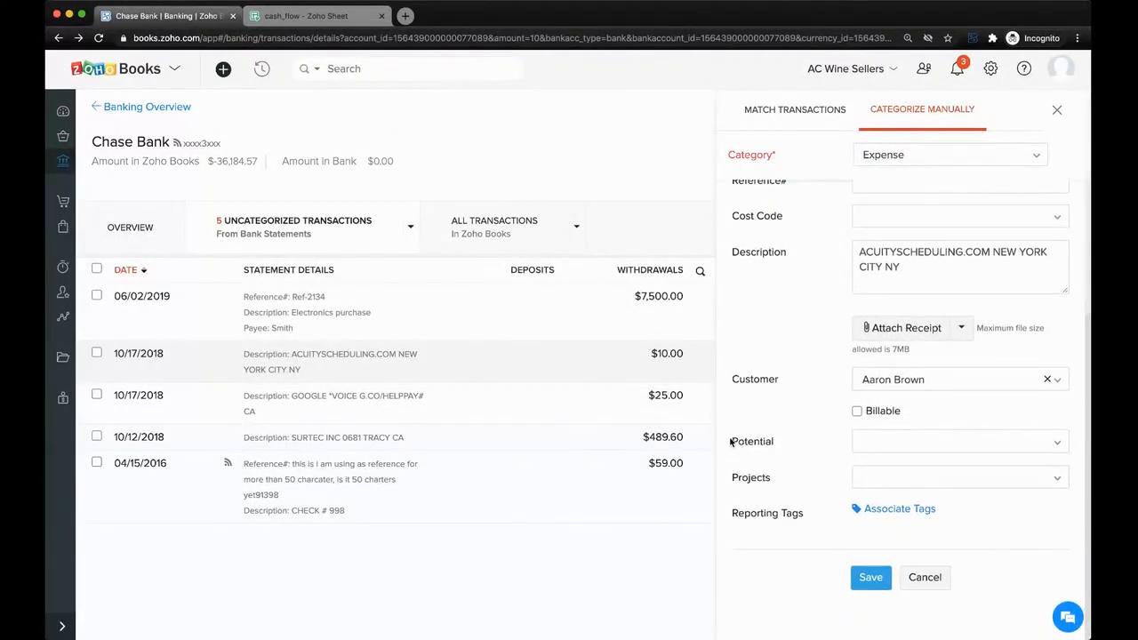
# Step: Check the choices offered for the expense's Potential field and cancel the manual categorization without saving
pyautogui.moveTo(732, 442); pyautogui.dragTo(776, 442)
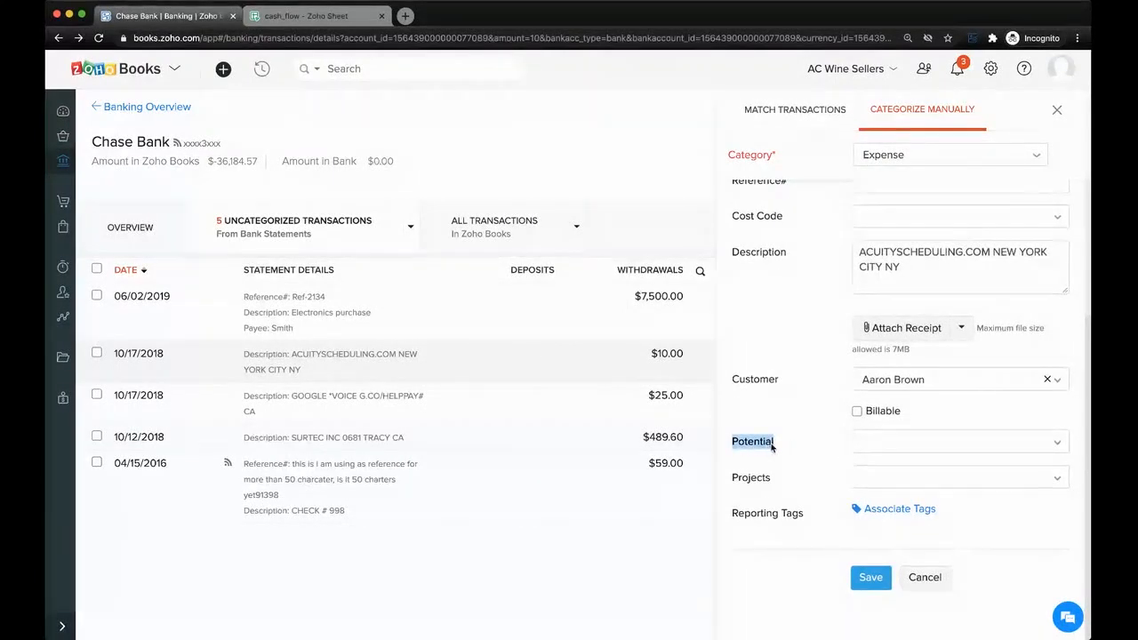
pyautogui.click(775, 444)
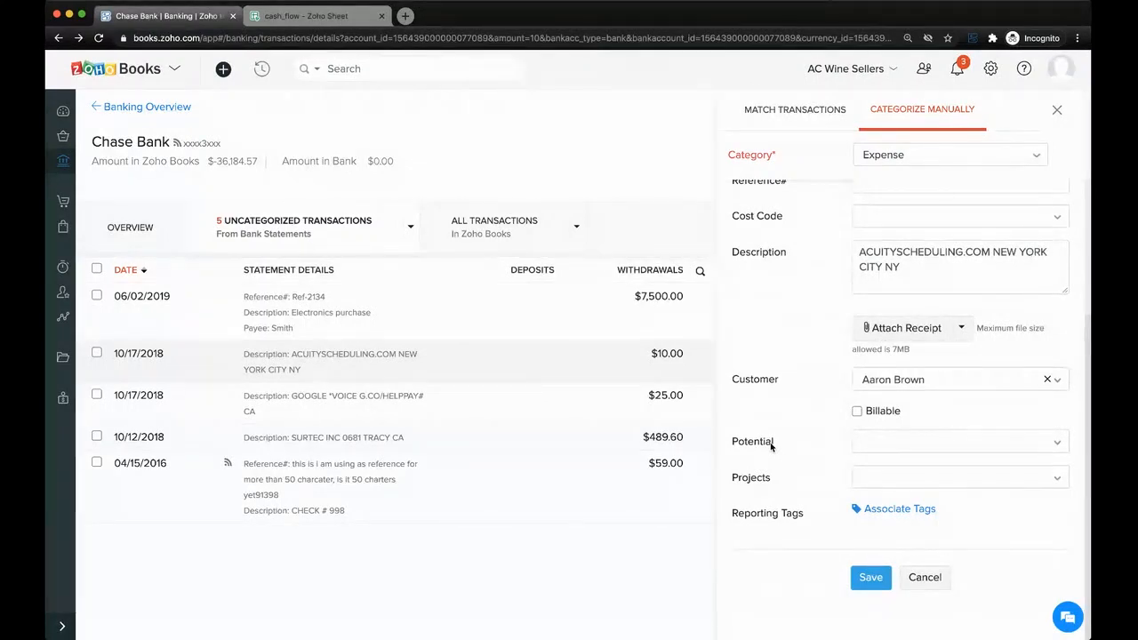
pyautogui.click(865, 449)
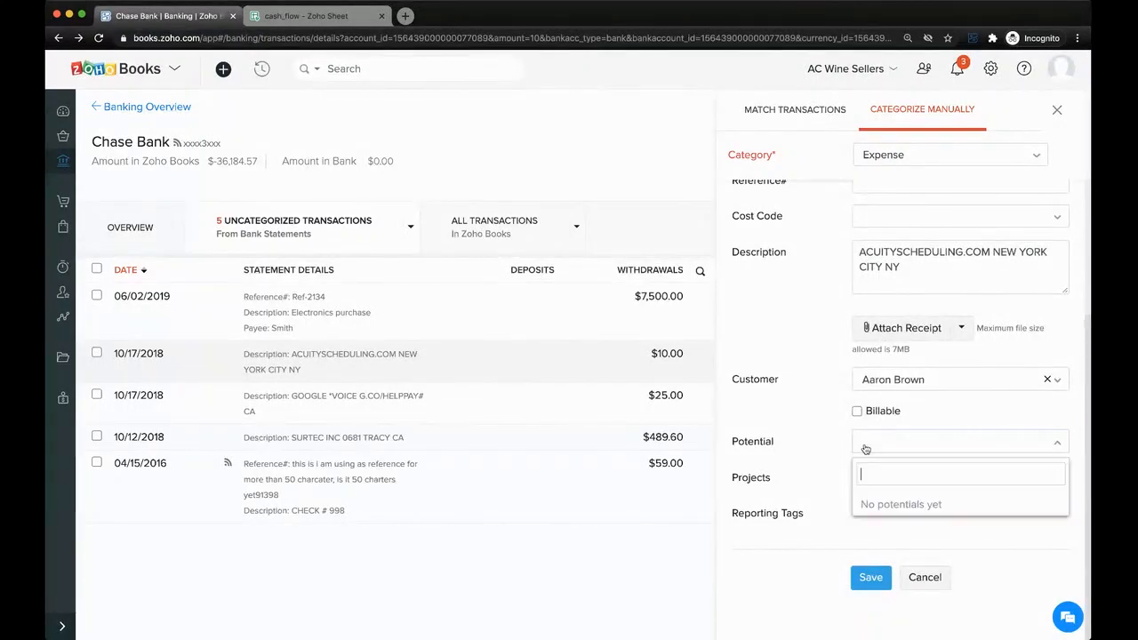
pyautogui.click(887, 444)
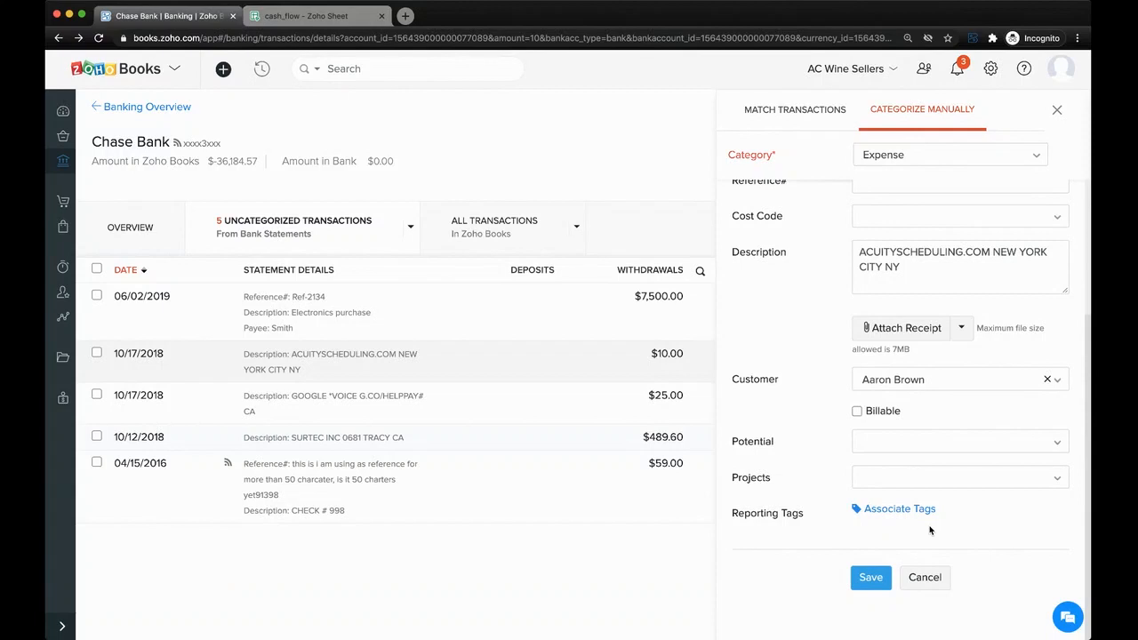
pyautogui.click(934, 573)
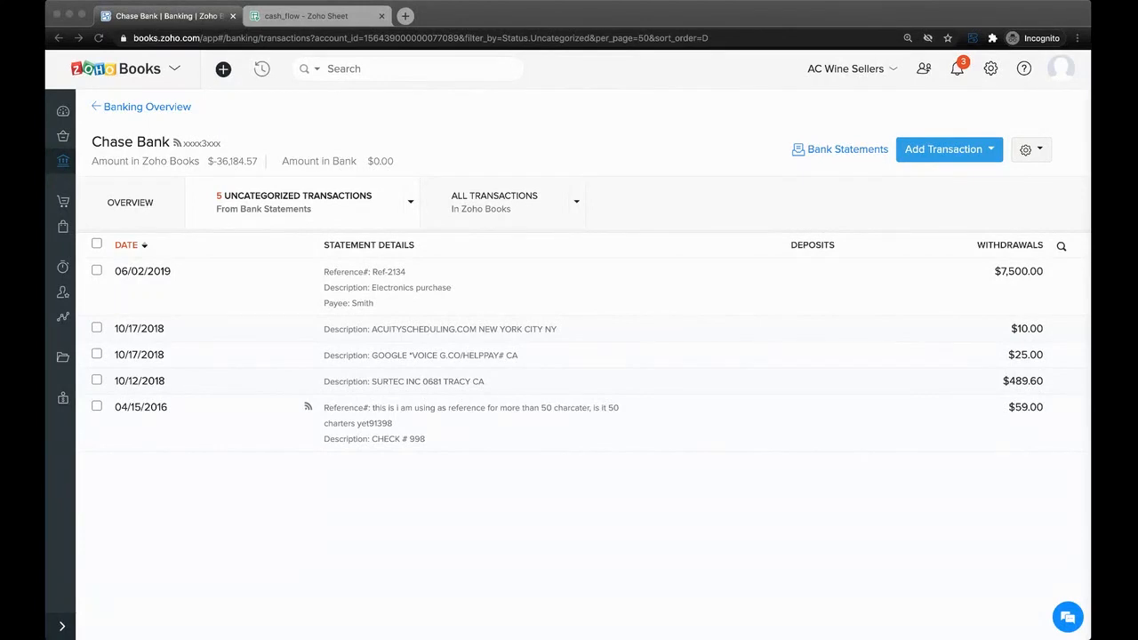
# Step: Open the organization management page from AC Wine Sellers and look through the list of organizations
pyautogui.click(872, 73)
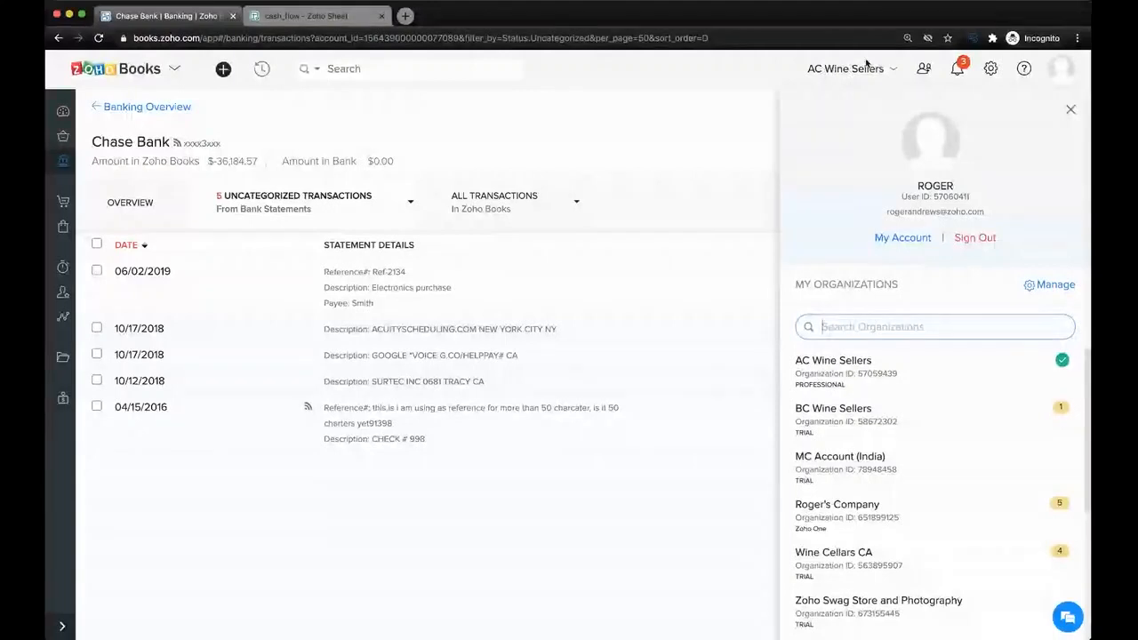
pyautogui.click(1050, 287)
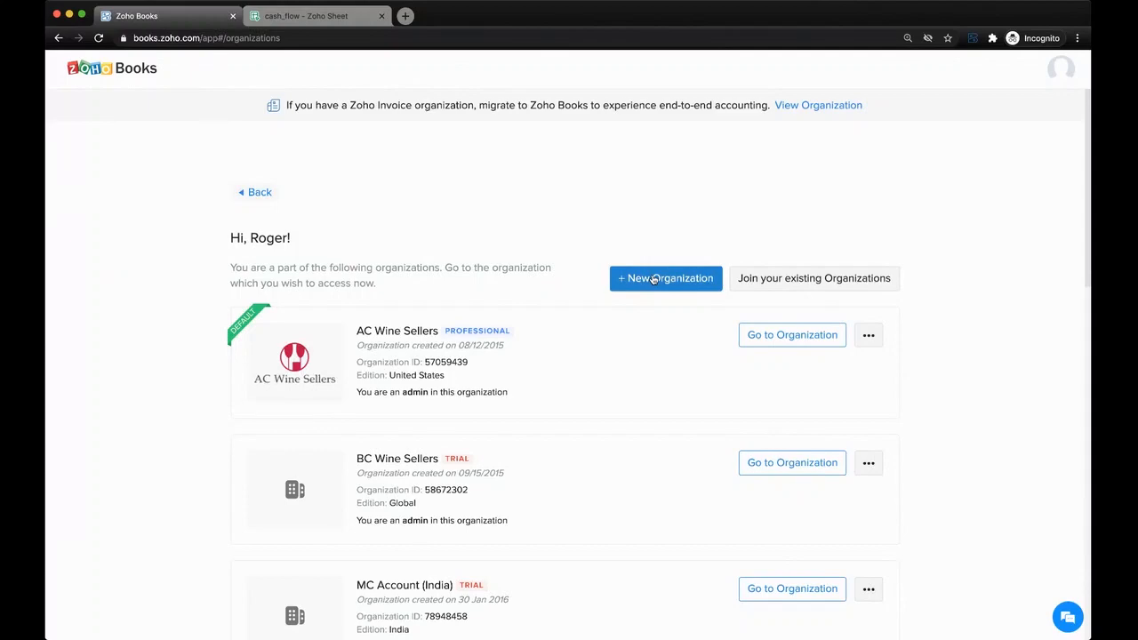
pyautogui.scroll(-5, 653, 278)
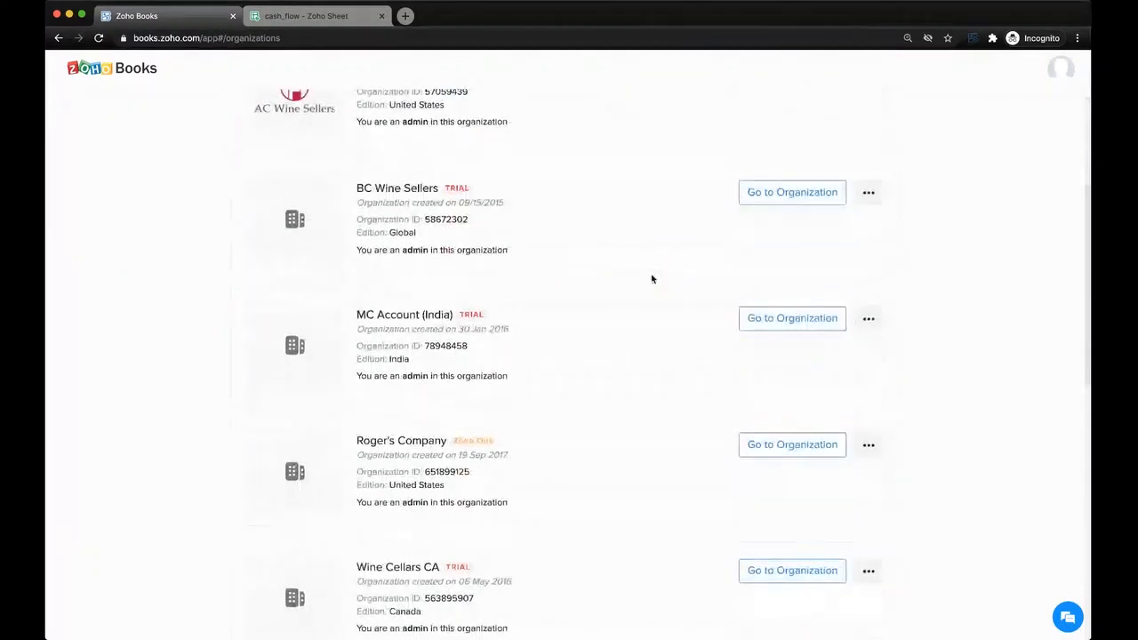
pyautogui.scroll(-2, 652, 279)
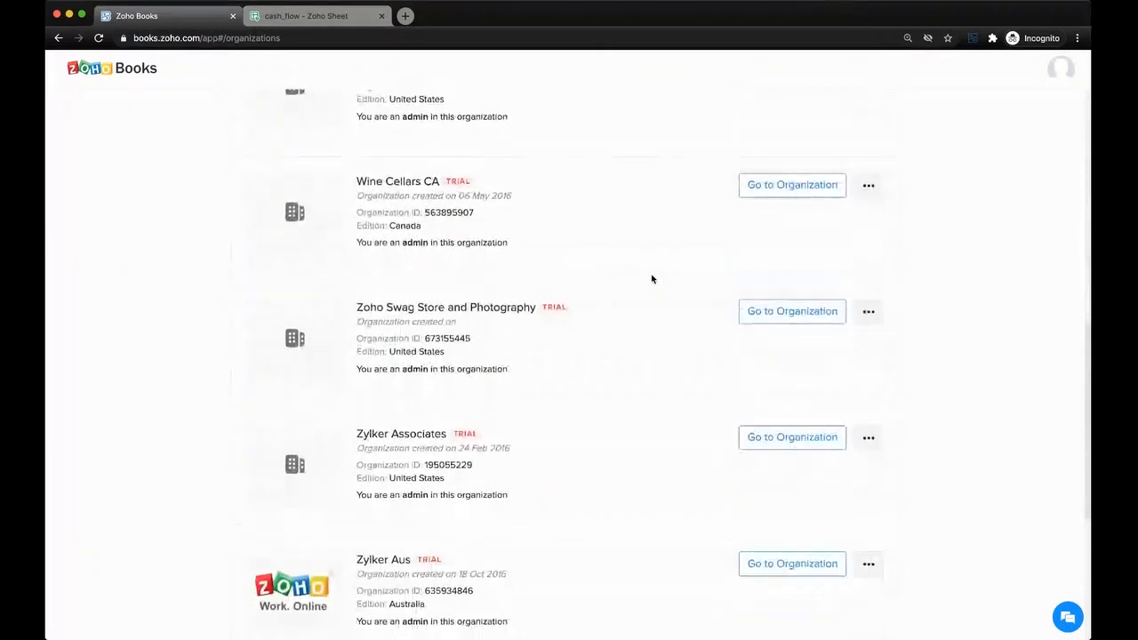
pyautogui.scroll(8, 651, 279)
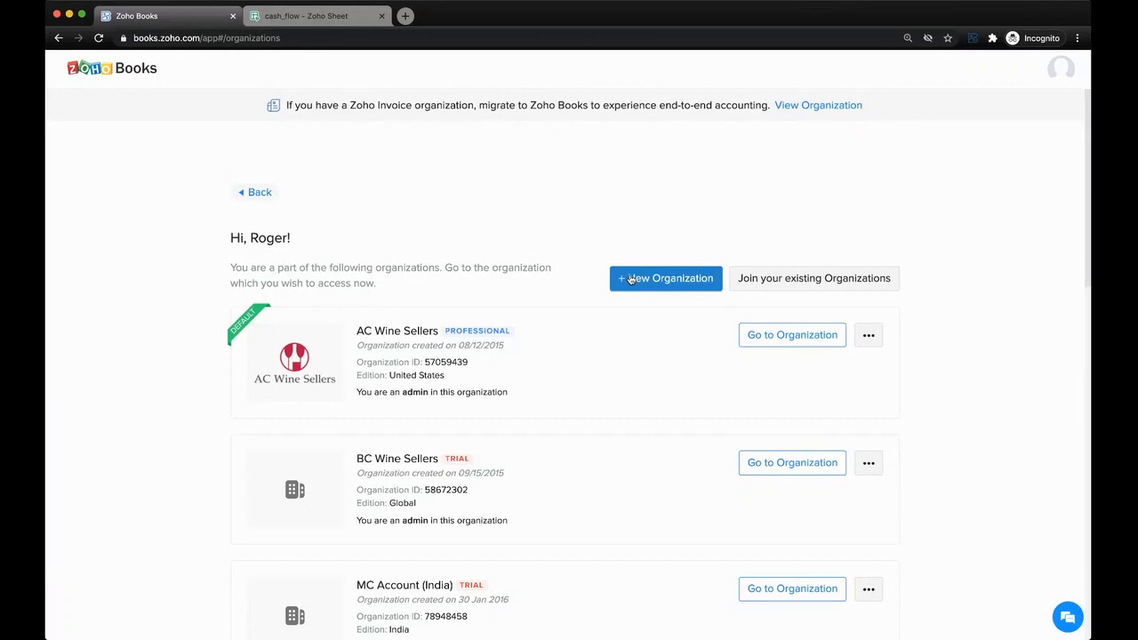
# Step: Show the additional actions available for AC Wine Sellers and BC Wine Sellers, and return to the dashboard
pyautogui.click(868, 334)
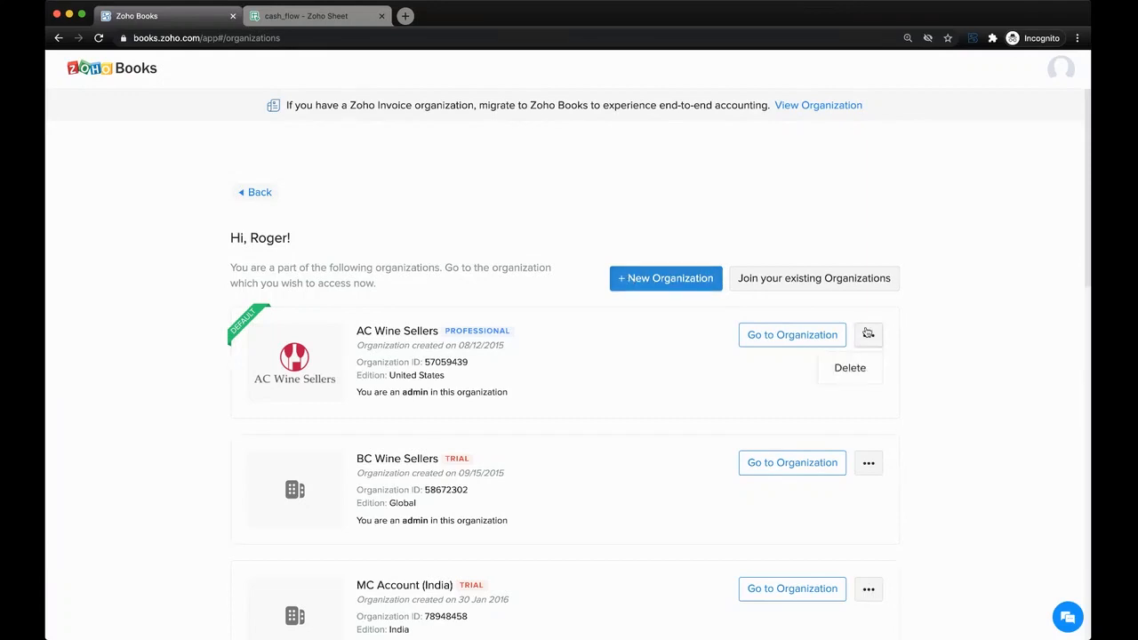
pyautogui.click(897, 337)
pyautogui.click(876, 465)
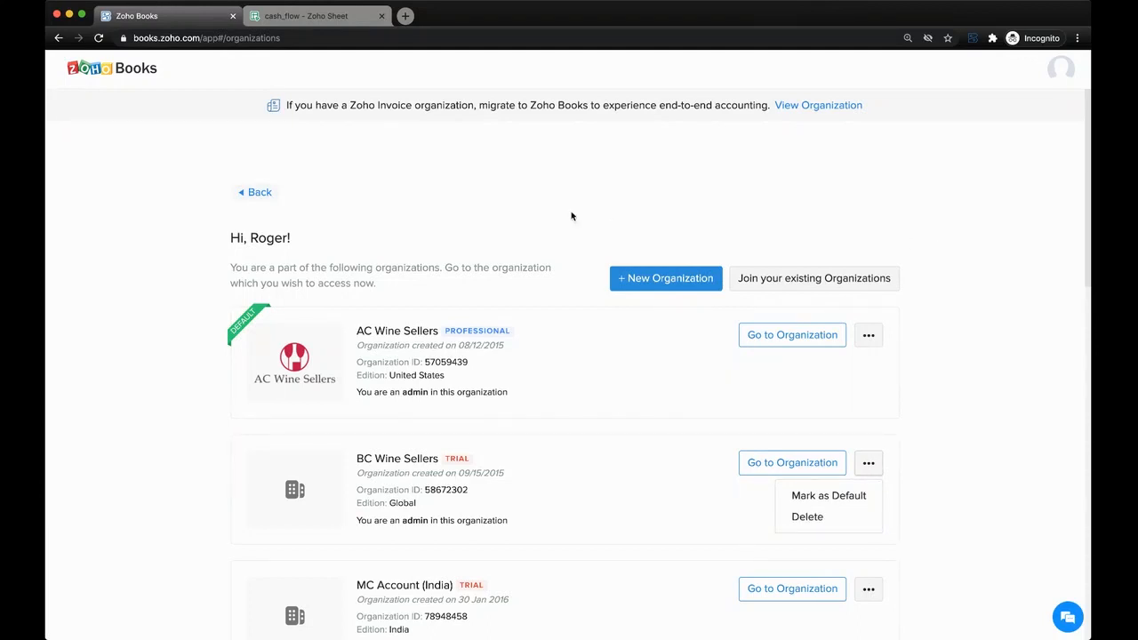
pyautogui.click(249, 199)
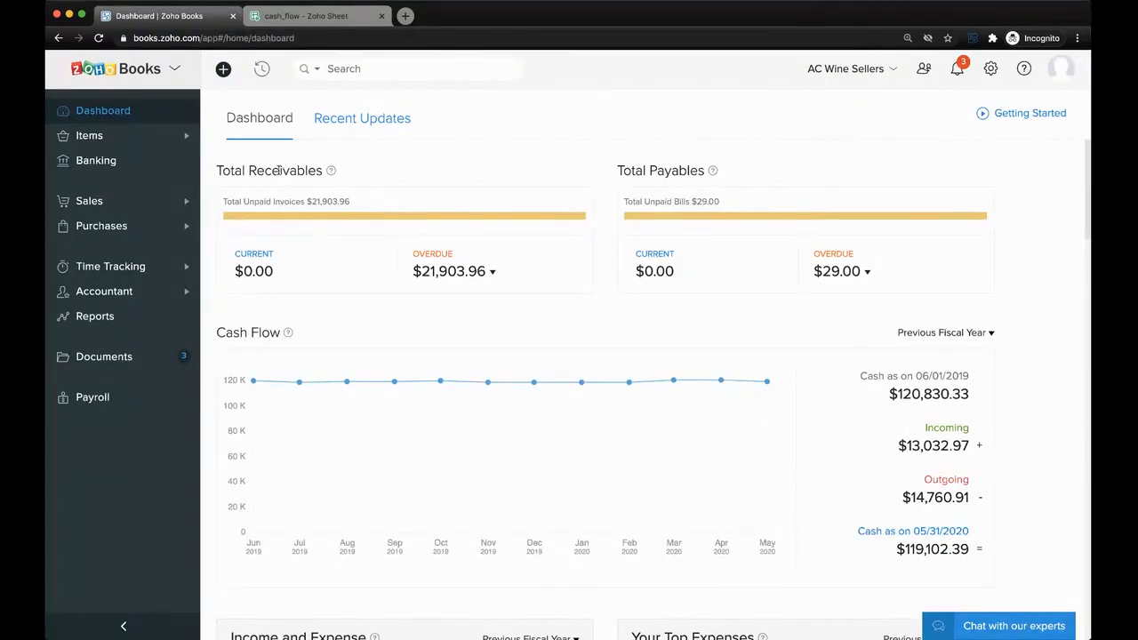
# Step: Review the modules that can be enabled in the General preferences, and return to the dashboard with the Sales section expanded
pyautogui.click(149, 197)
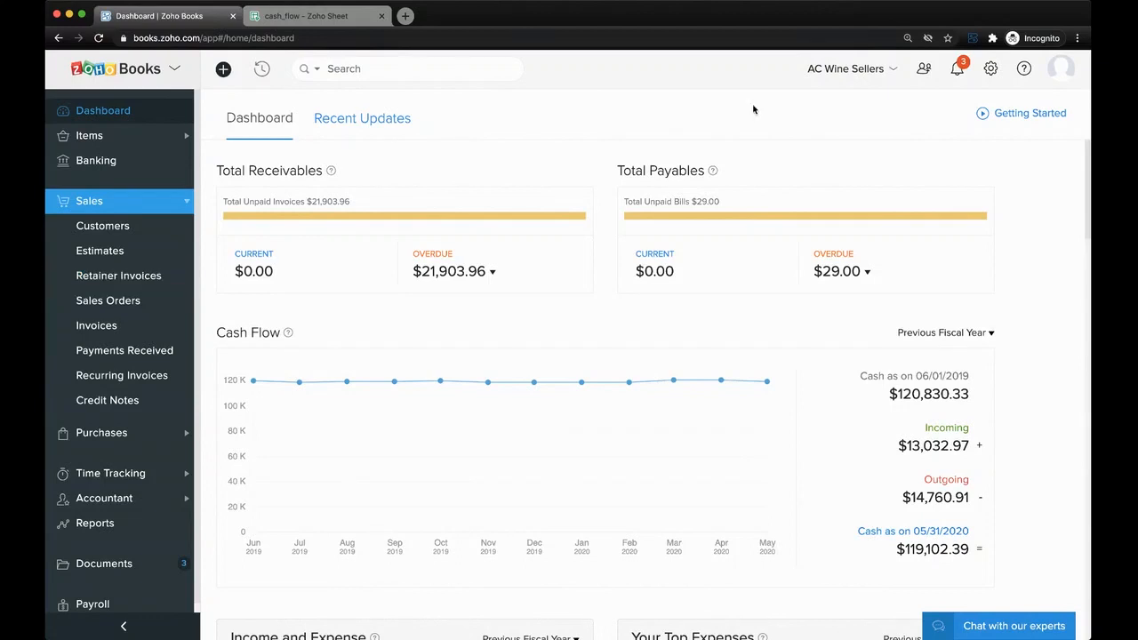
pyautogui.click(992, 72)
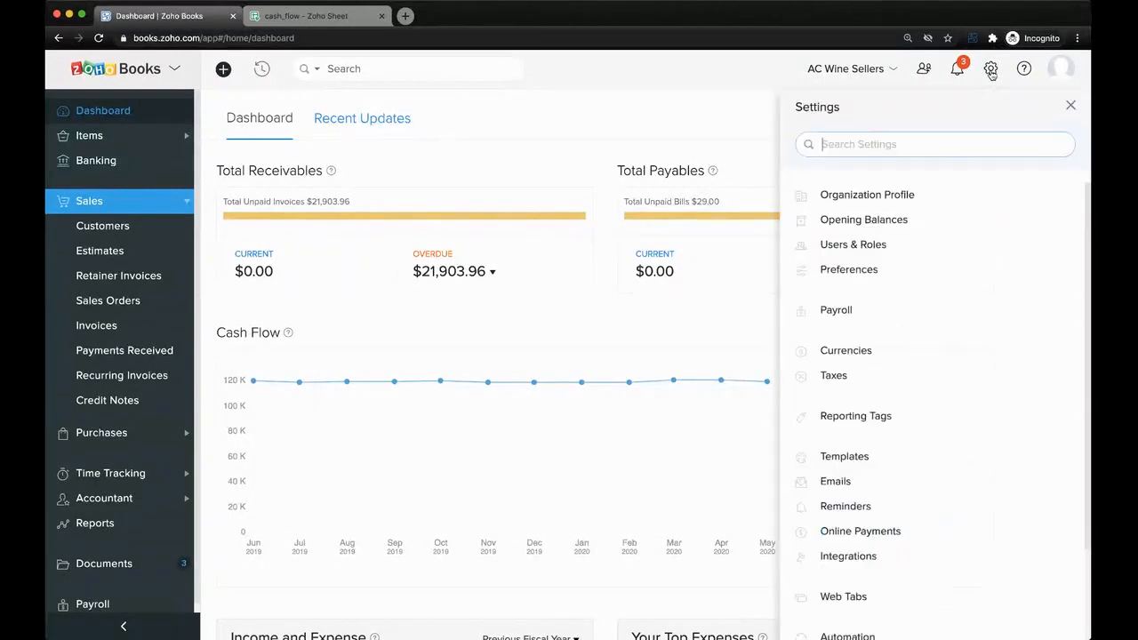
pyautogui.click(875, 268)
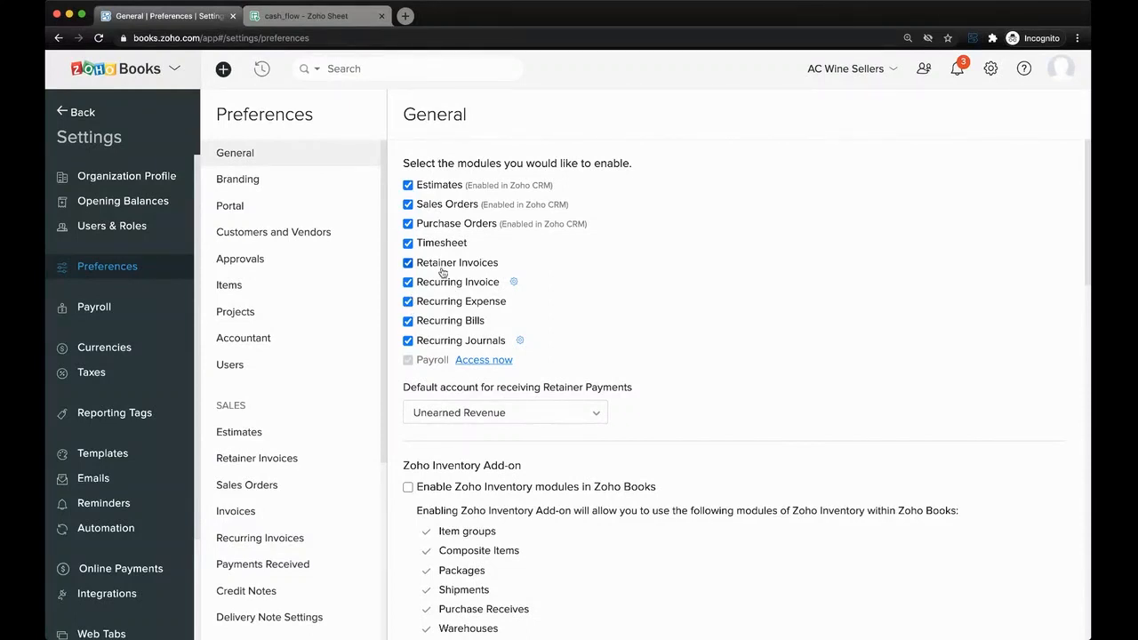
pyautogui.click(83, 113)
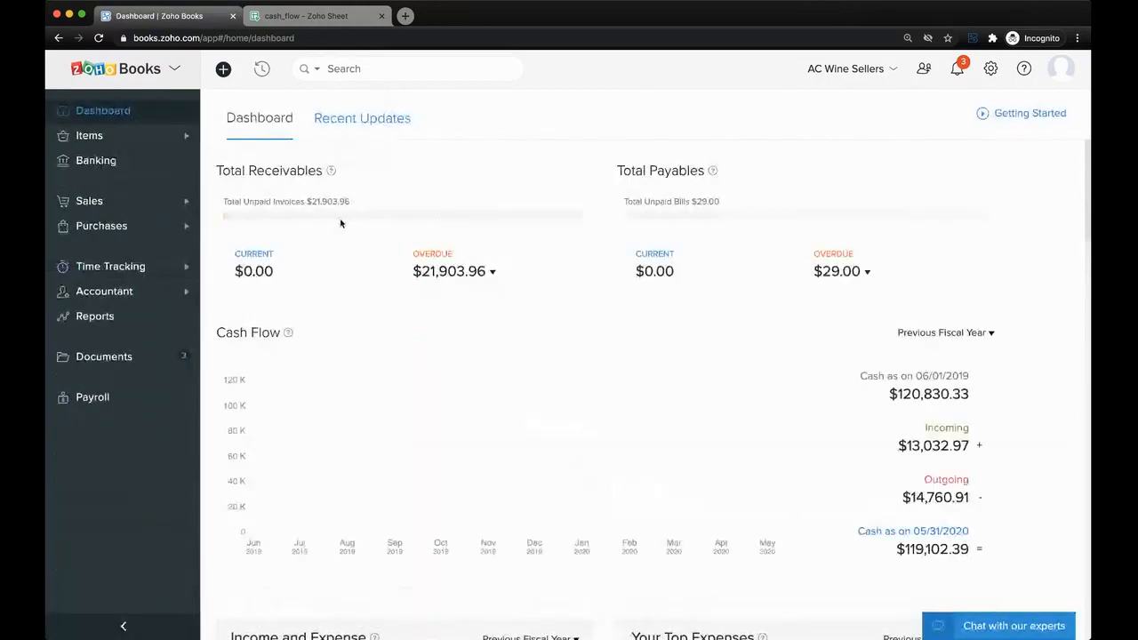
pyautogui.click(174, 199)
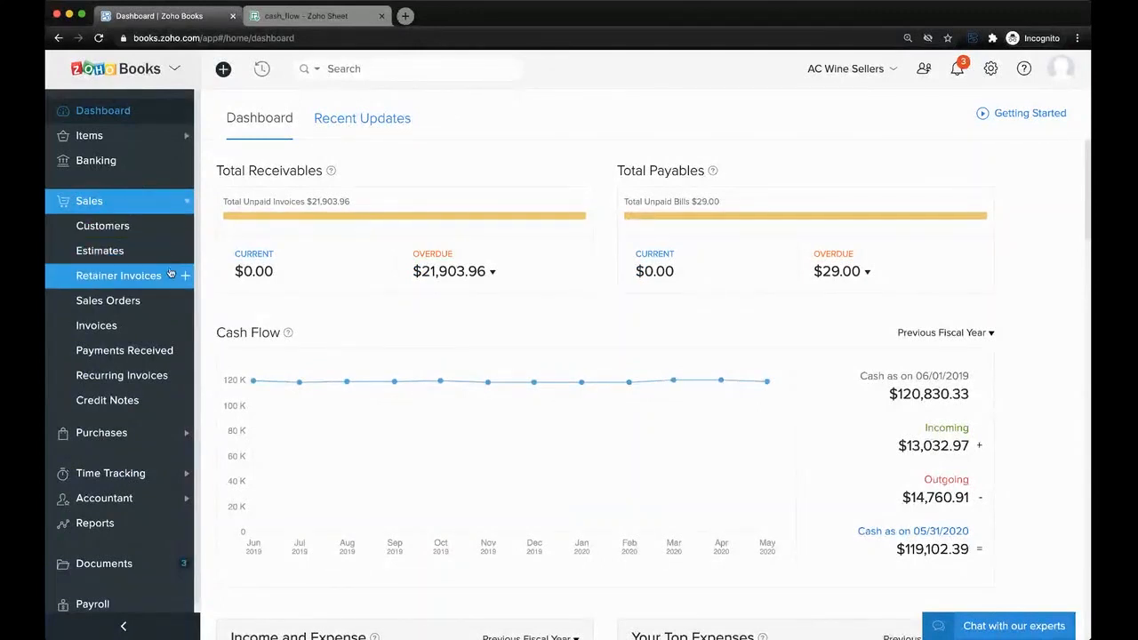
# Step: Start a new sales invoice and look through its form down to the payment options
pyautogui.click(185, 328)
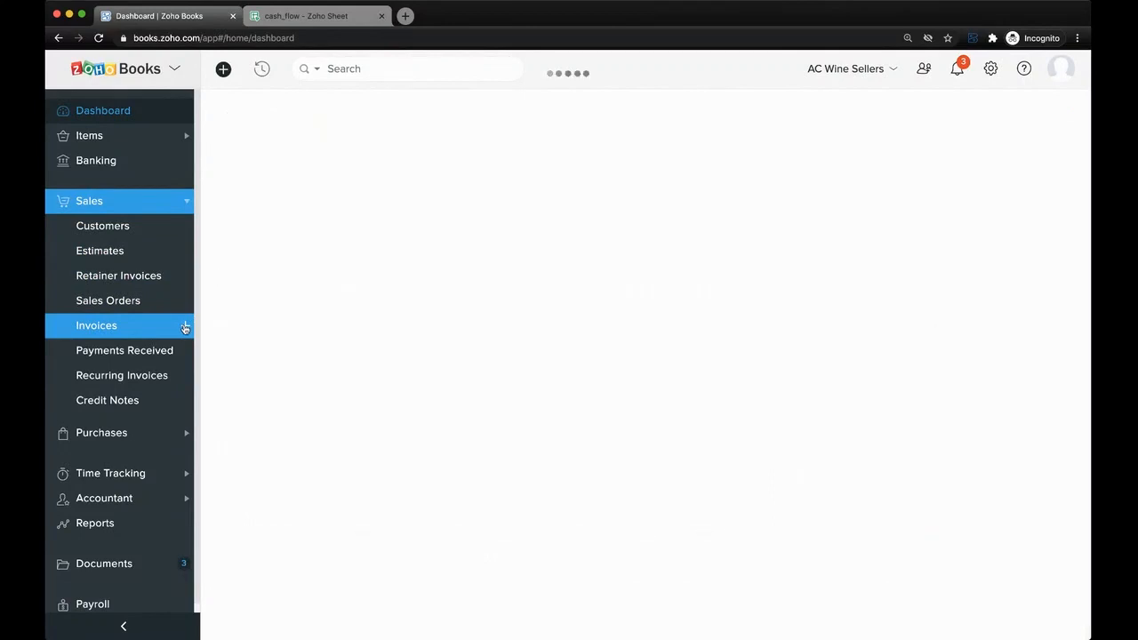
pyautogui.scroll(-1, 309, 376)
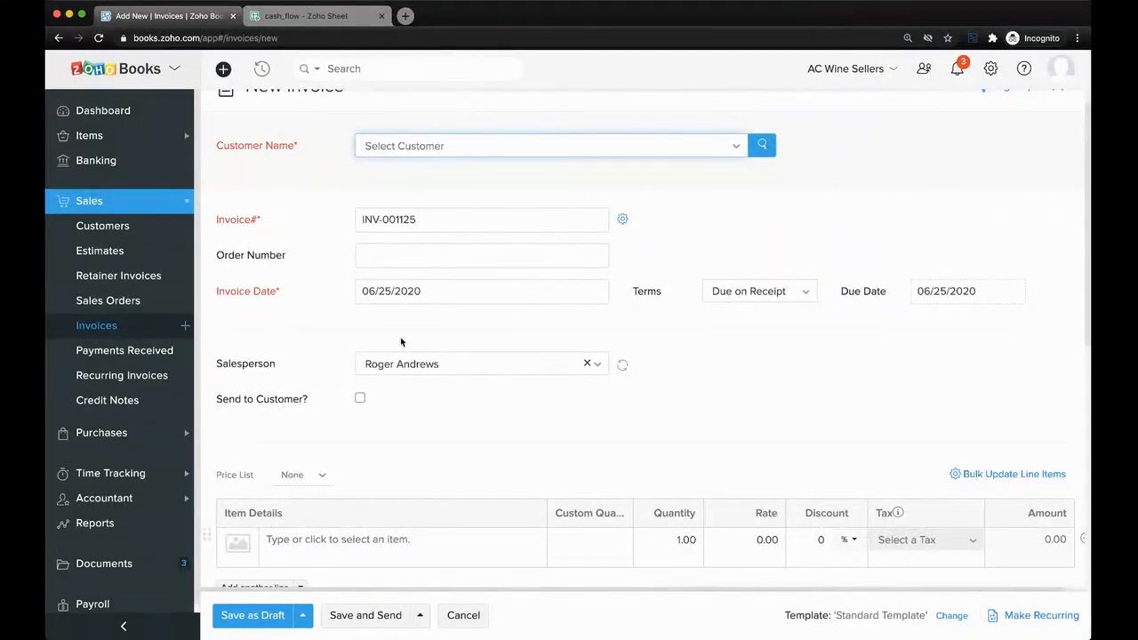
pyautogui.scroll(-5, 620, 473)
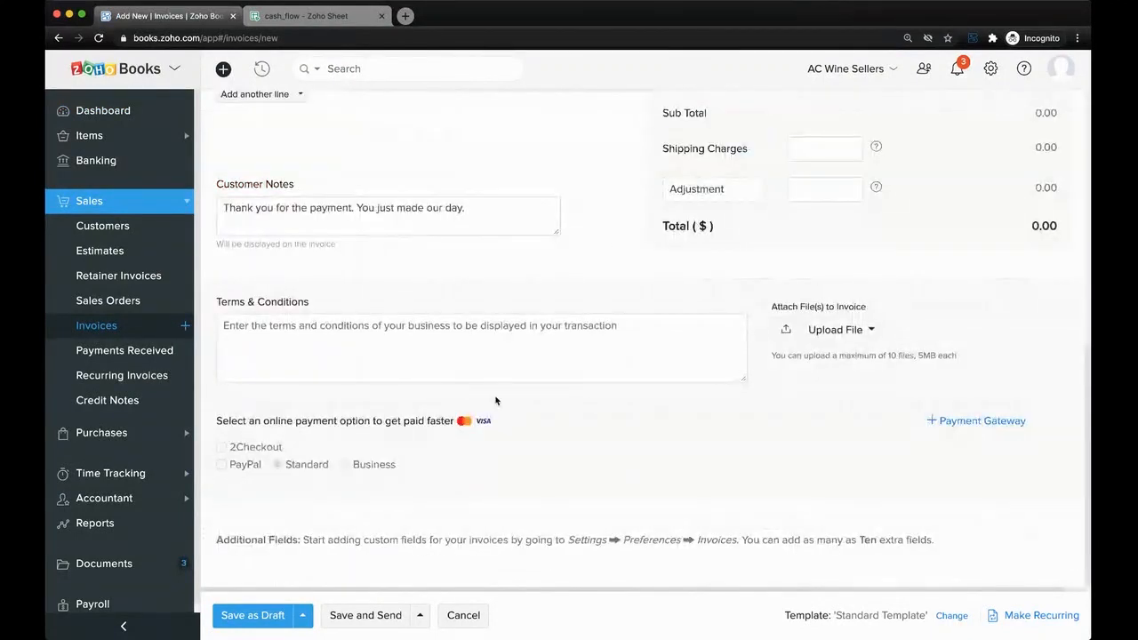
# Step: Browse the templates available for the new invoice and close the list without changing the selection
pyautogui.click(949, 613)
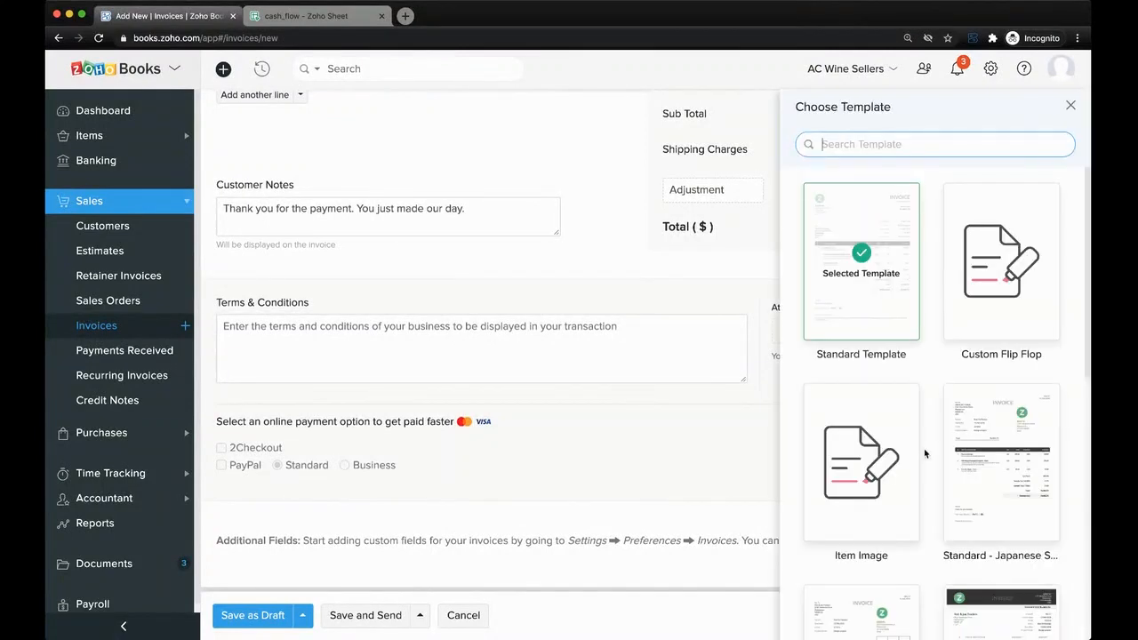
pyautogui.scroll(-2, 939, 383)
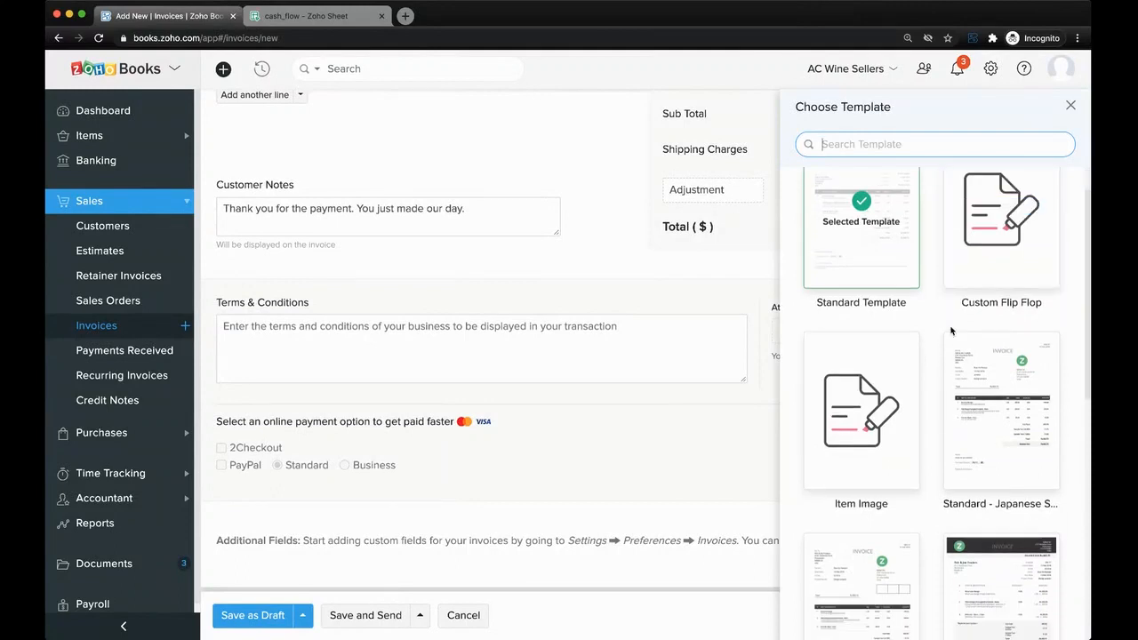
pyautogui.scroll(-5, 889, 427)
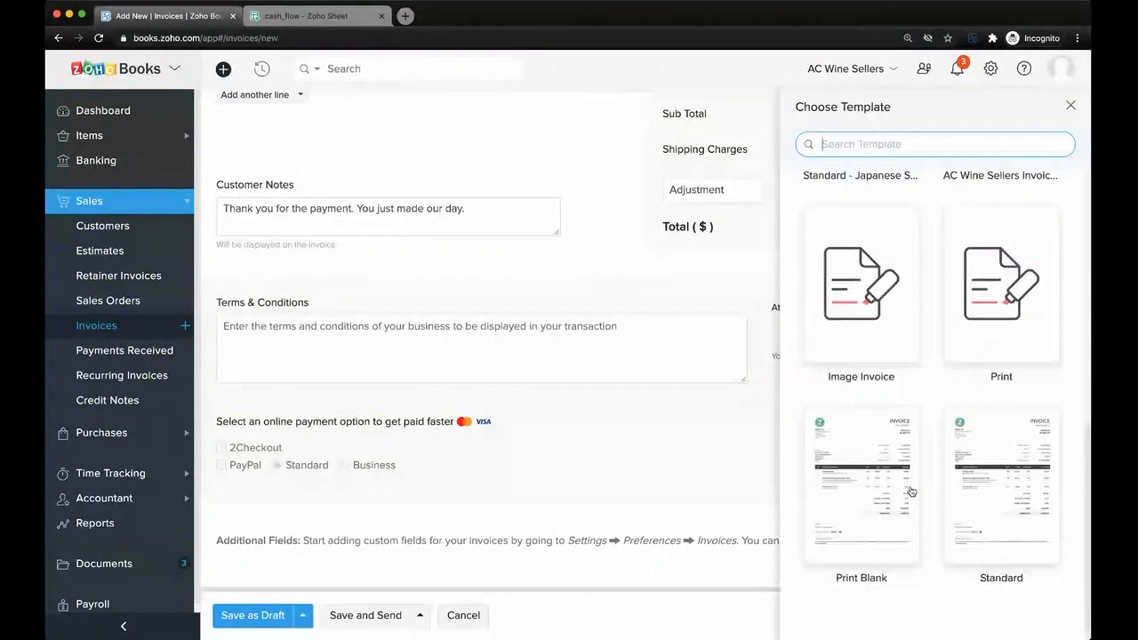
pyautogui.scroll(7, 910, 492)
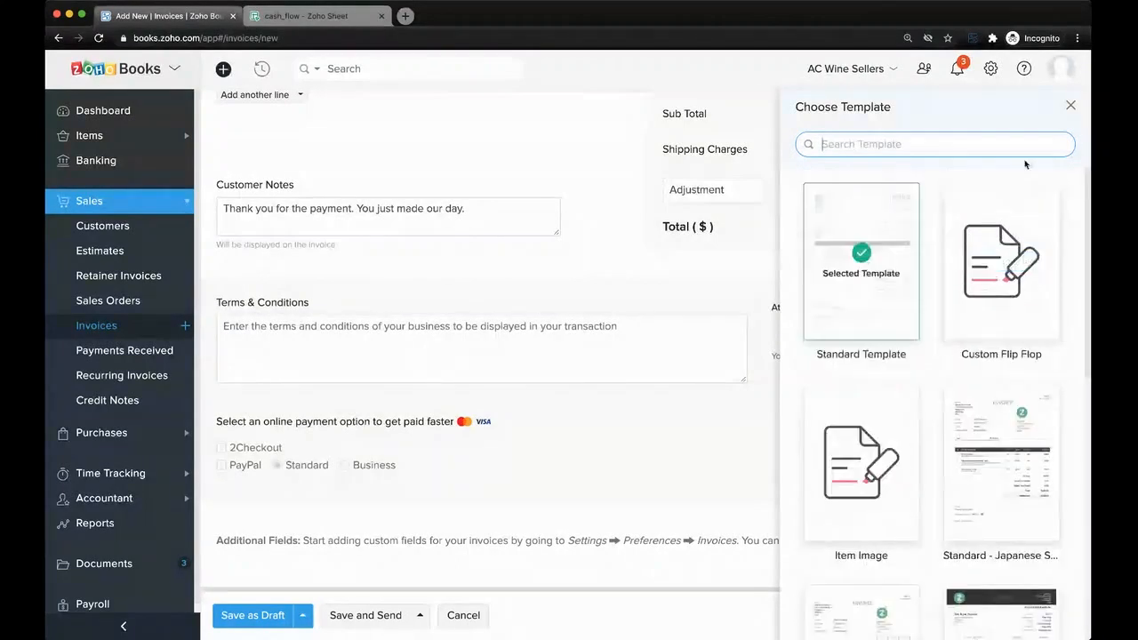
pyautogui.click(1070, 106)
pyautogui.scroll(2, 727, 311)
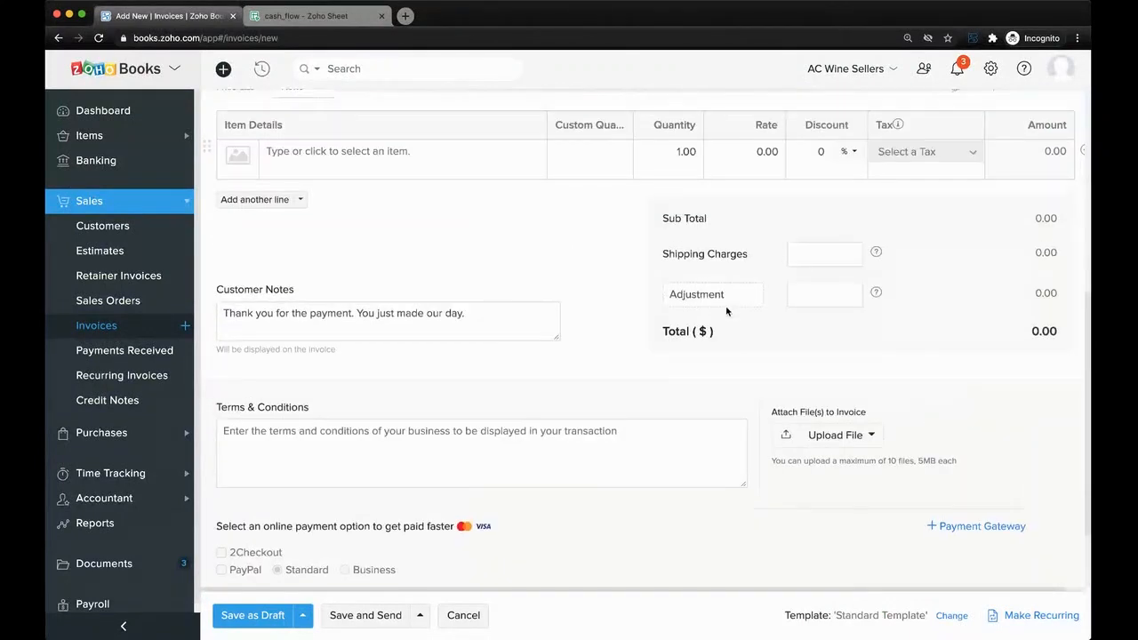
# Step: Leave the unsaved invoice and open the Invoices preferences in the settings
pyautogui.click(991, 70)
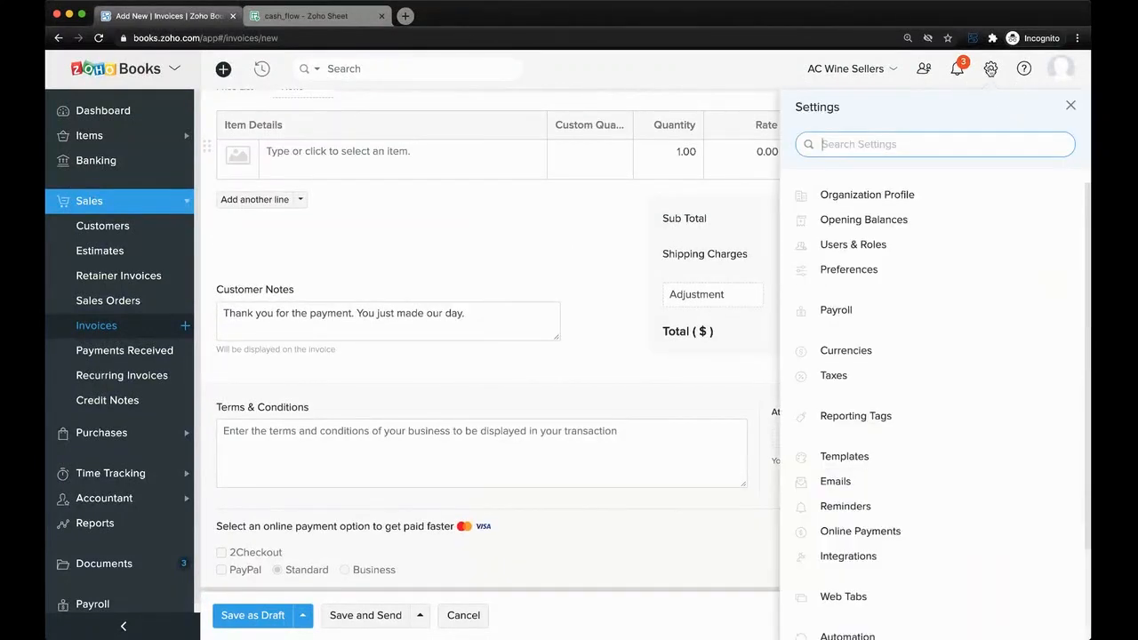
pyautogui.click(894, 263)
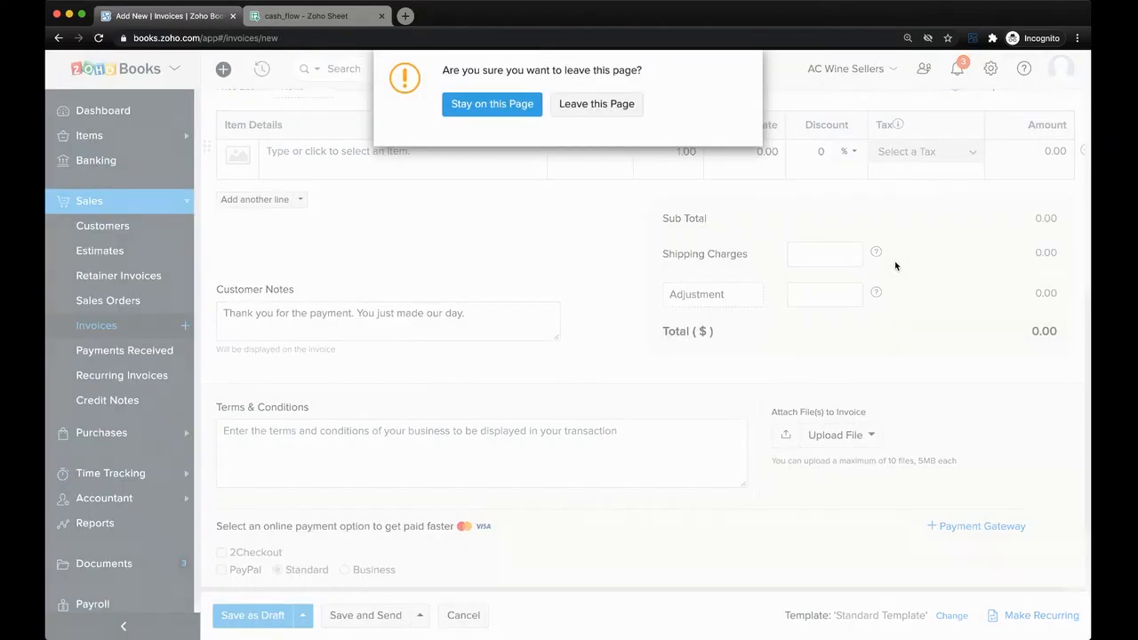
pyautogui.click(600, 105)
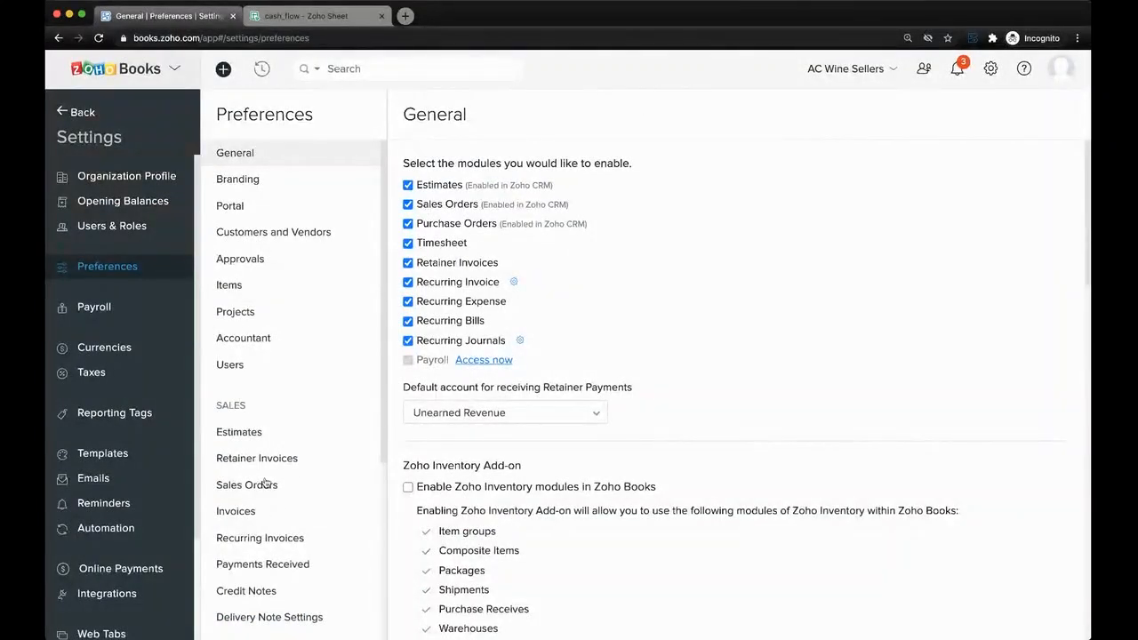
pyautogui.click(253, 511)
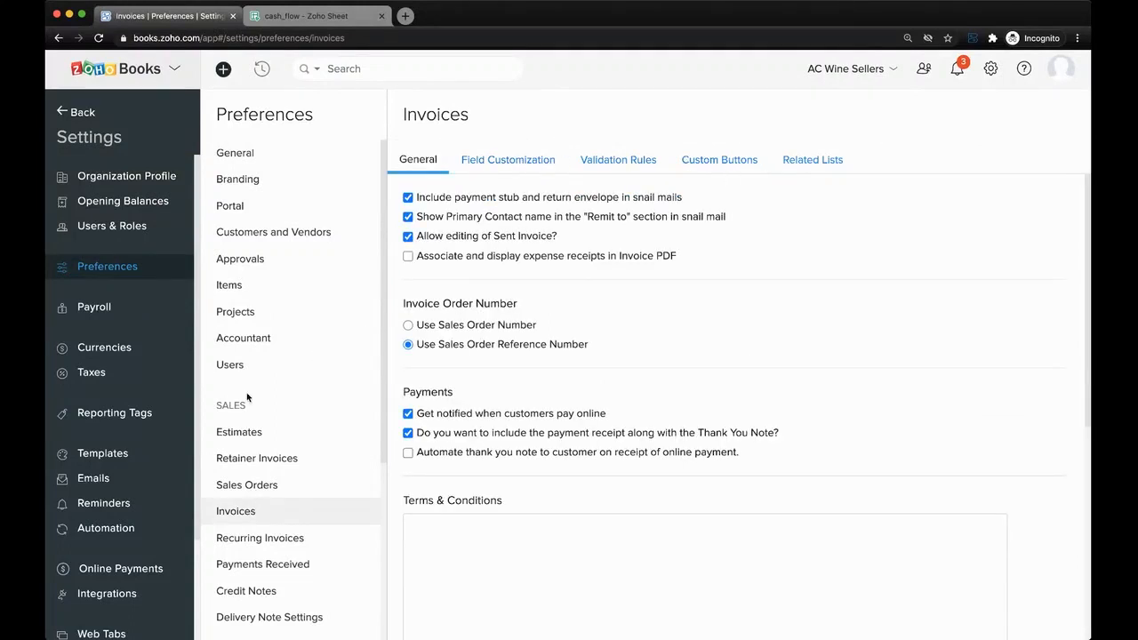
# Step: Open the invoice template settings, browse the gallery of designs for a new template, and close it without choosing one
pyautogui.click(122, 456)
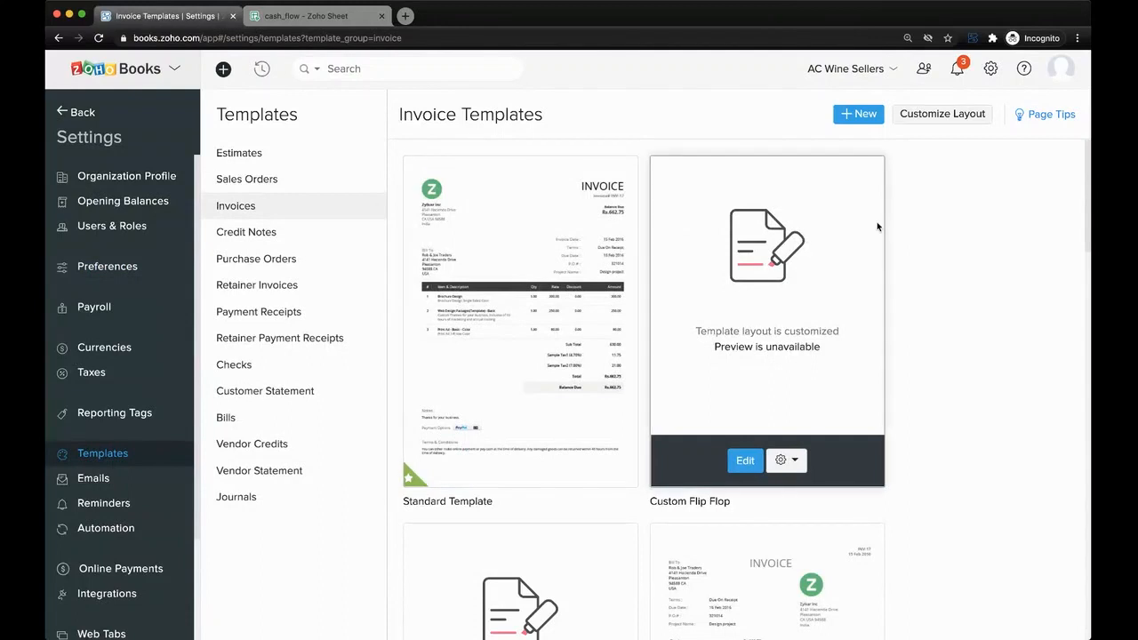
pyautogui.scroll(-1, 878, 223)
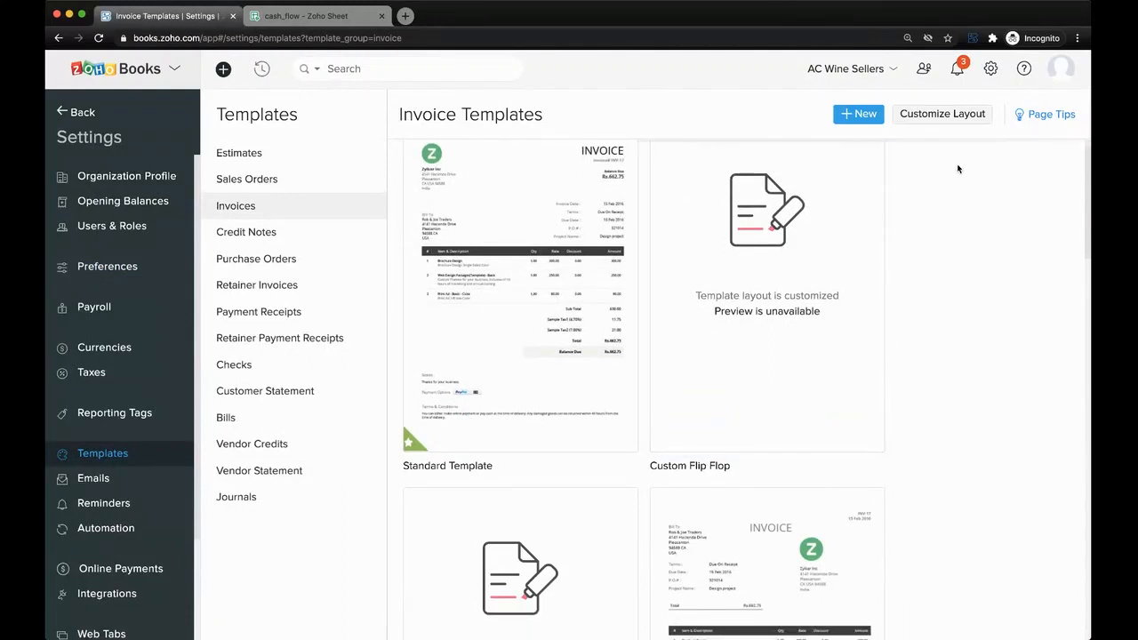
pyautogui.click(866, 117)
pyautogui.scroll(-5, 711, 349)
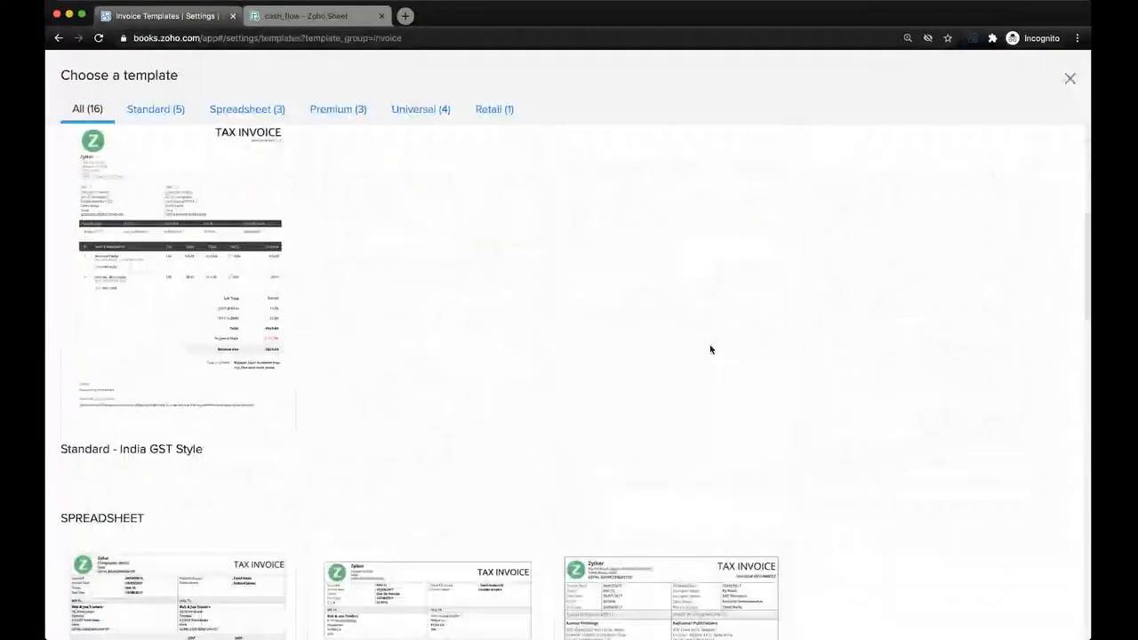
pyautogui.scroll(-5, 407, 353)
pyautogui.scroll(-3, 389, 347)
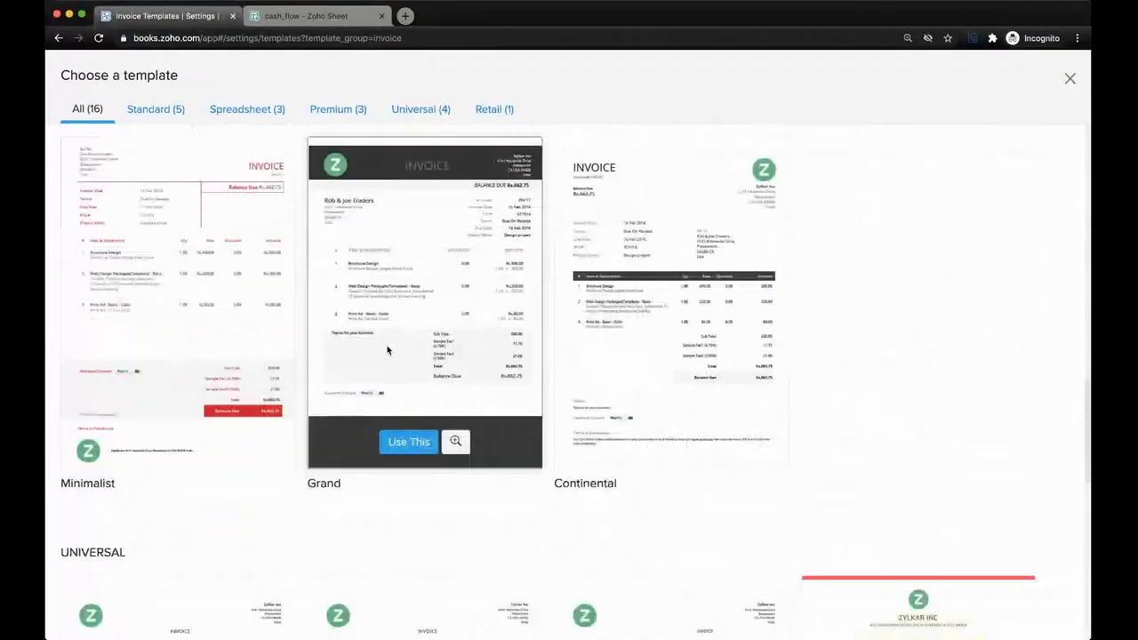
pyautogui.scroll(-4, 388, 350)
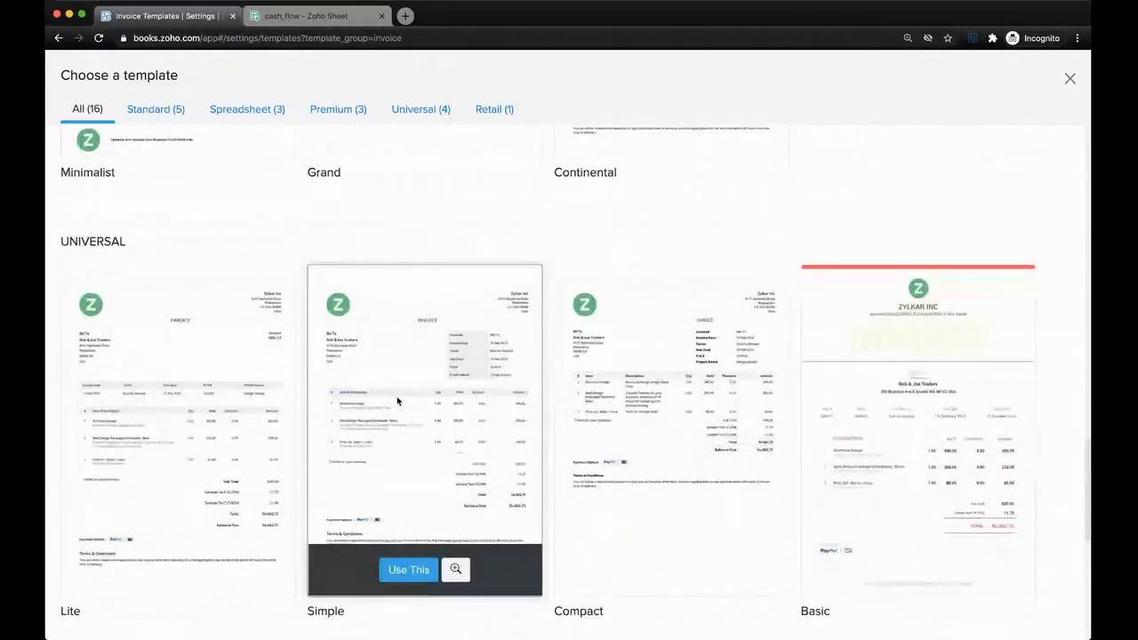
pyautogui.scroll(-2, 345, 401)
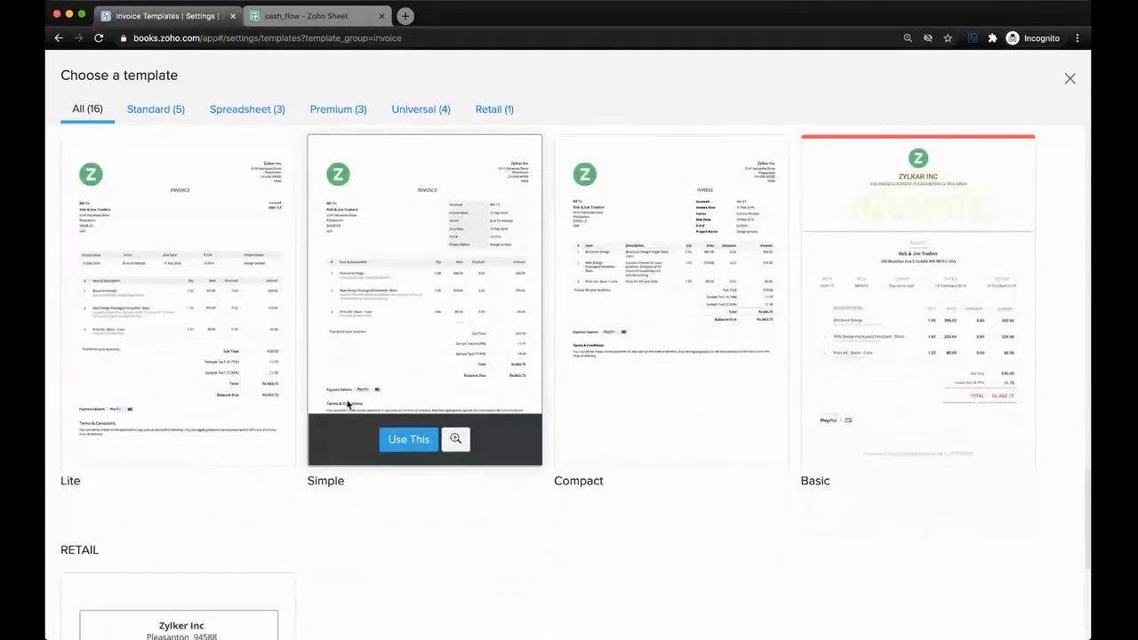
pyautogui.scroll(10, 347, 402)
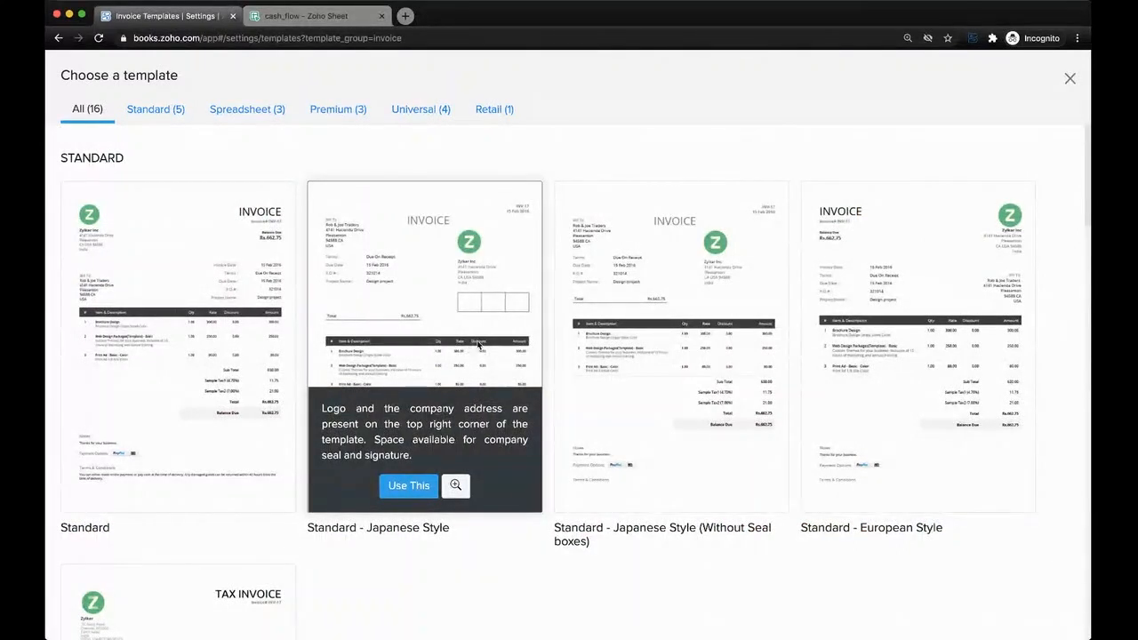
pyautogui.click(1070, 81)
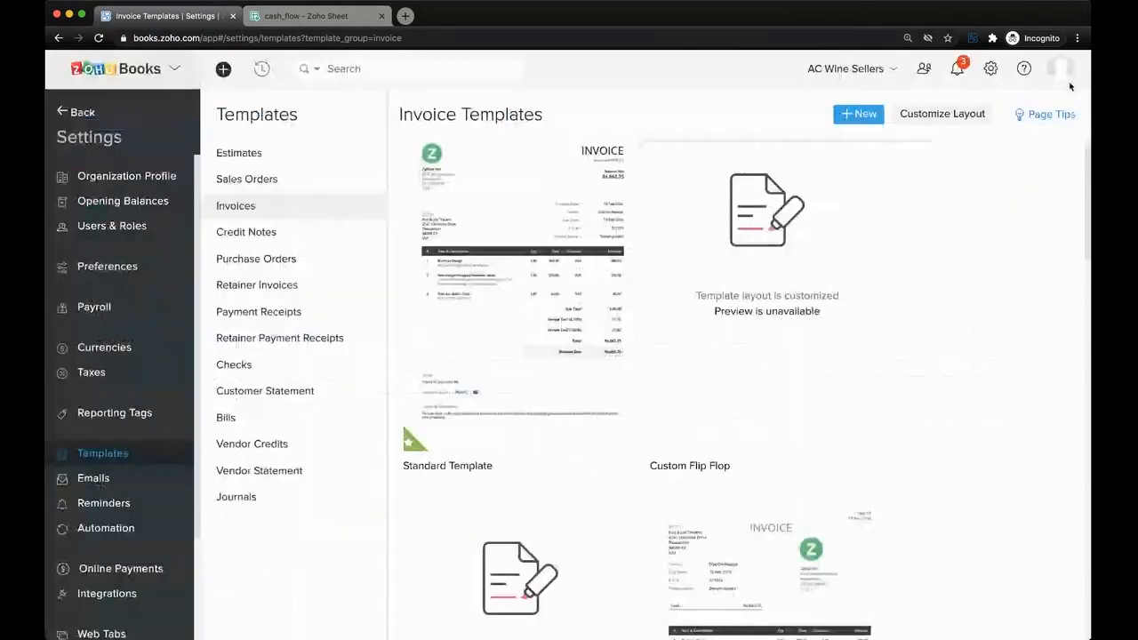
# Step: Start a new invoice template with a customized layout and look over its placeholder content
pyautogui.click(932, 116)
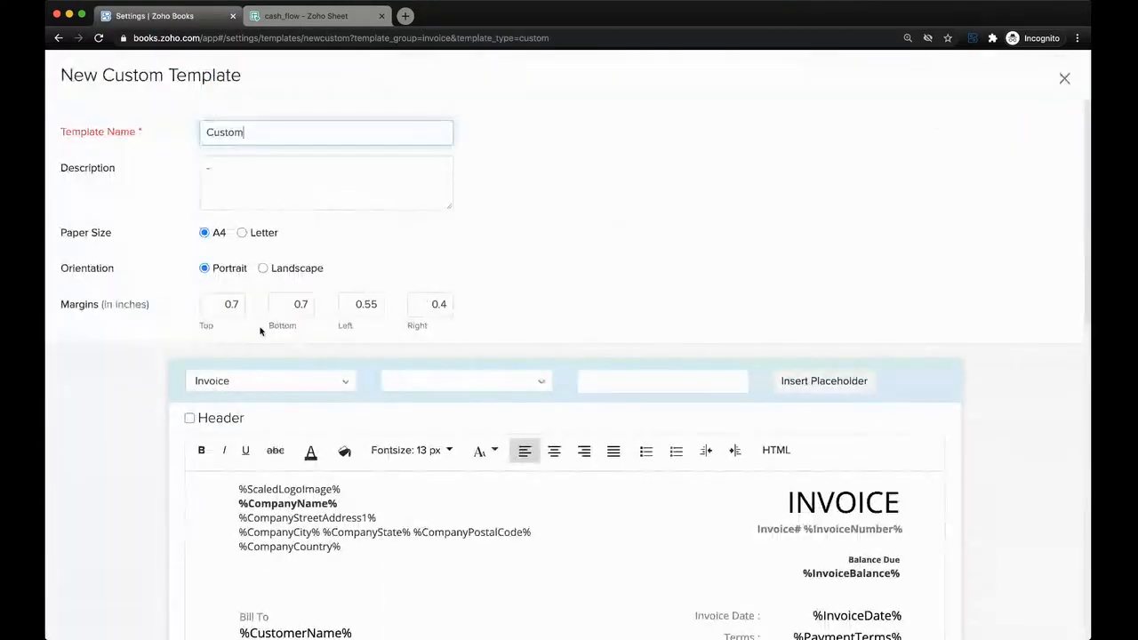
pyautogui.scroll(-3, 120, 394)
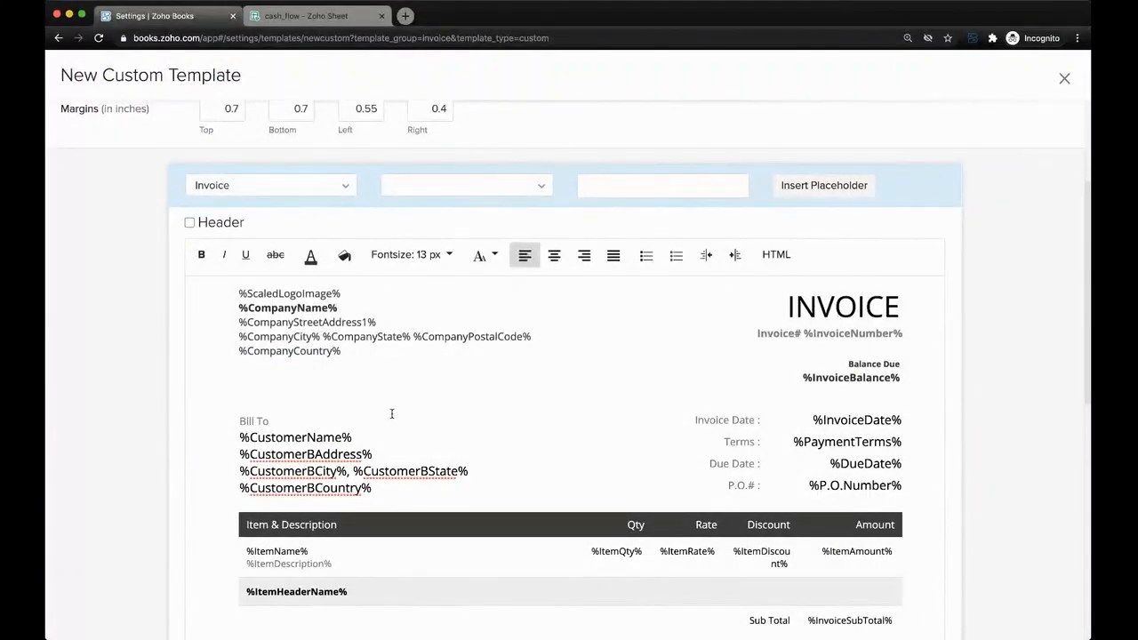
pyautogui.scroll(-2, 391, 414)
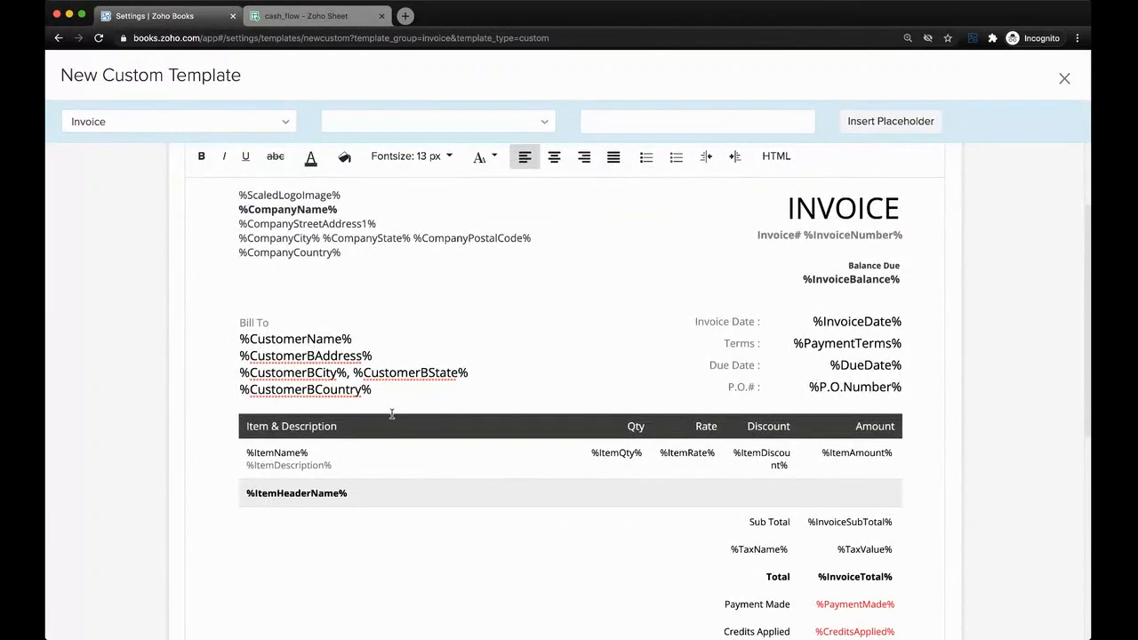
pyautogui.scroll(1, 391, 414)
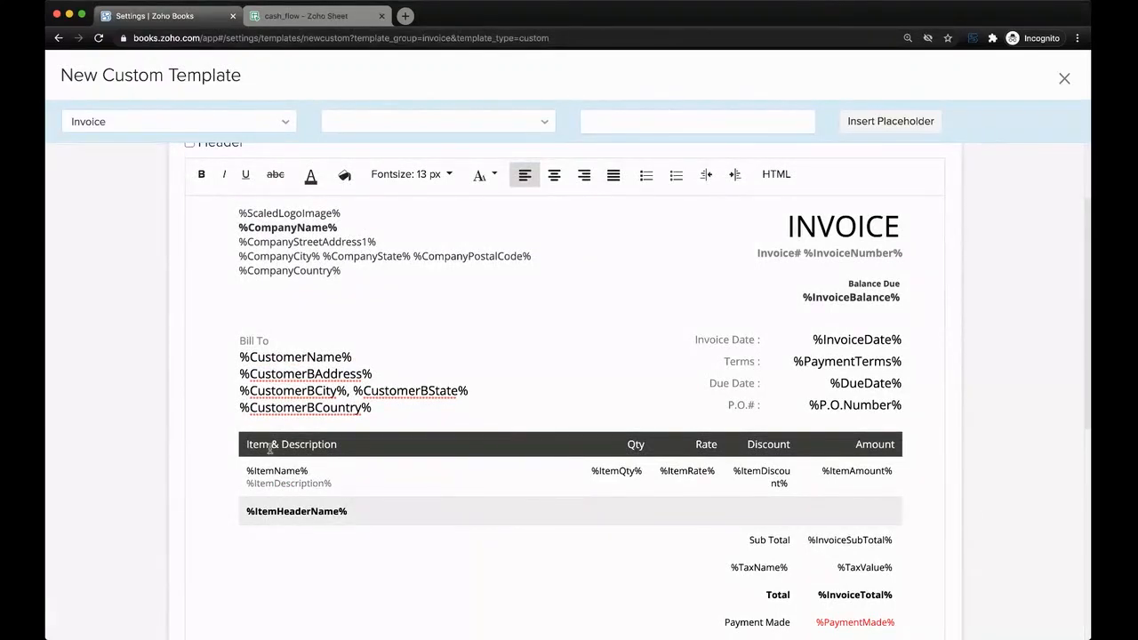
# Step: Choose the Item Image placeholder from the Item category for the custom template
pyautogui.click(247, 124)
pyautogui.scroll(2, 199, 289)
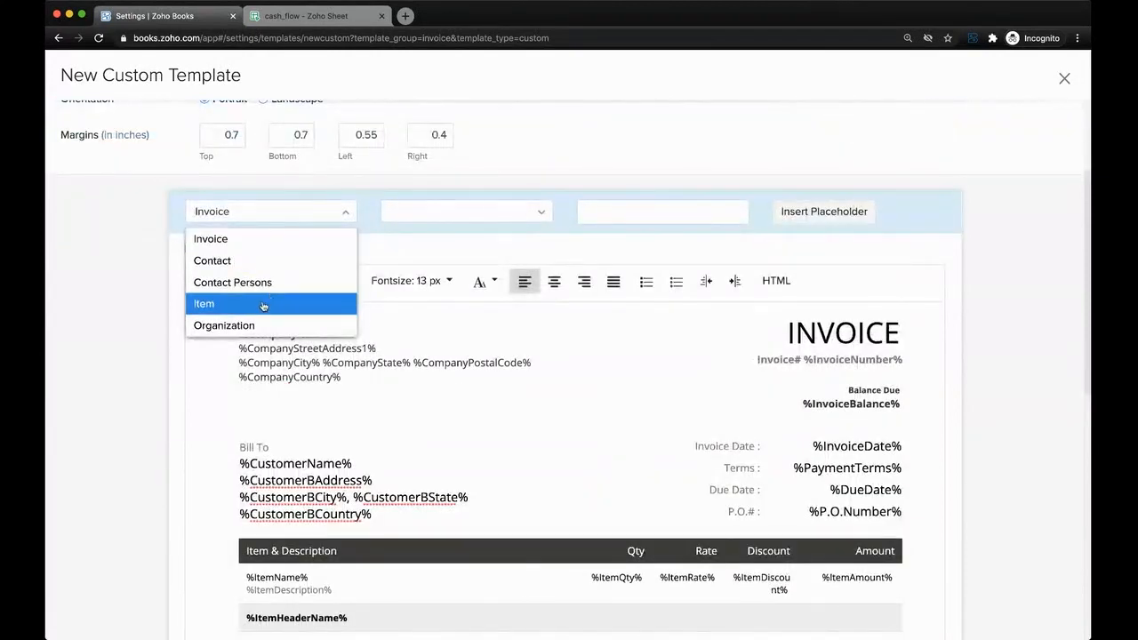
pyautogui.click(212, 305)
pyautogui.click(467, 212)
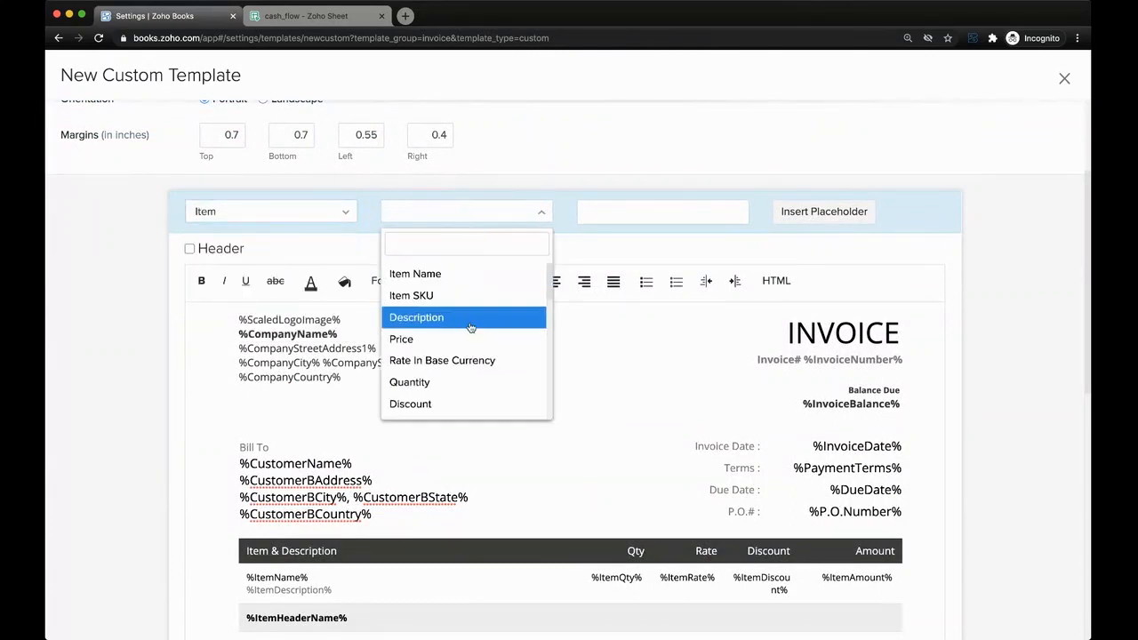
pyautogui.scroll(-6, 470, 328)
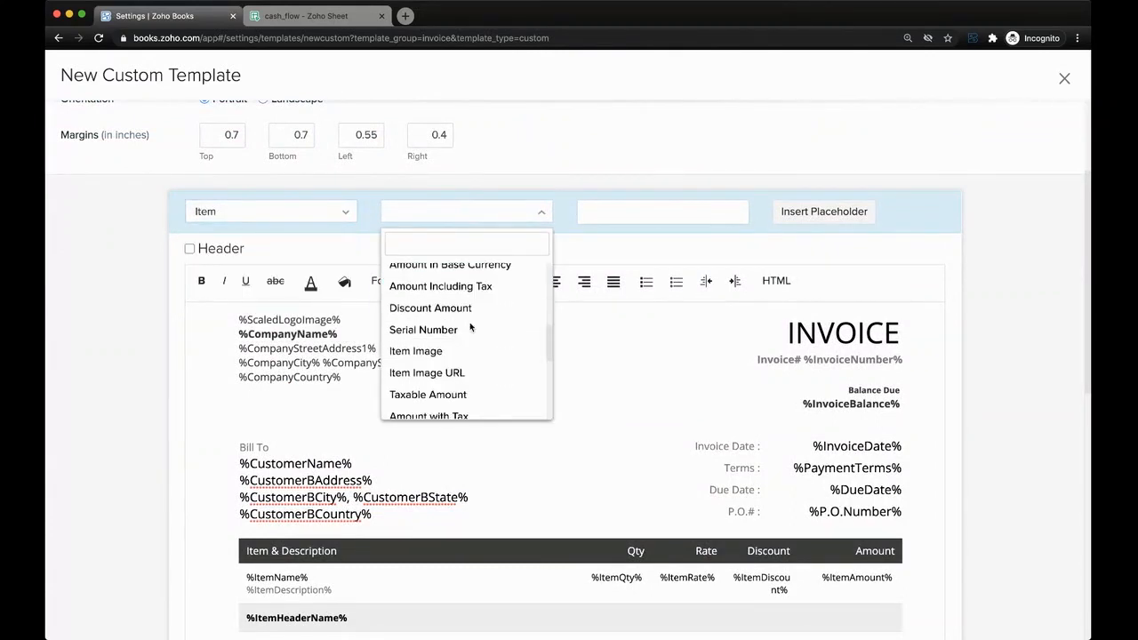
pyautogui.click(431, 312)
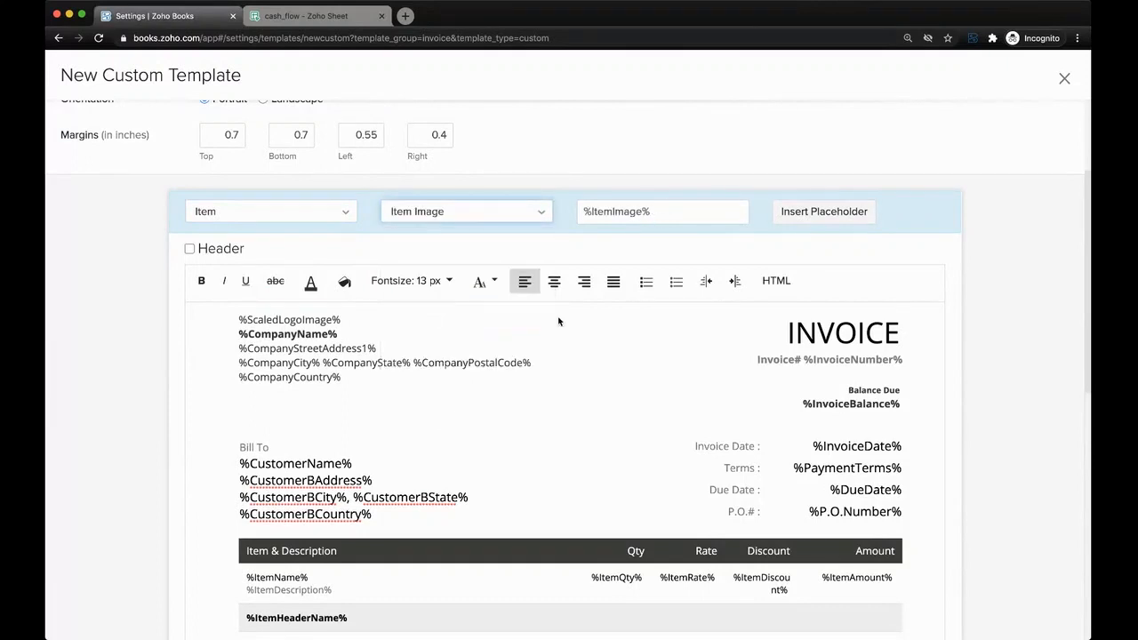
pyautogui.click(671, 206)
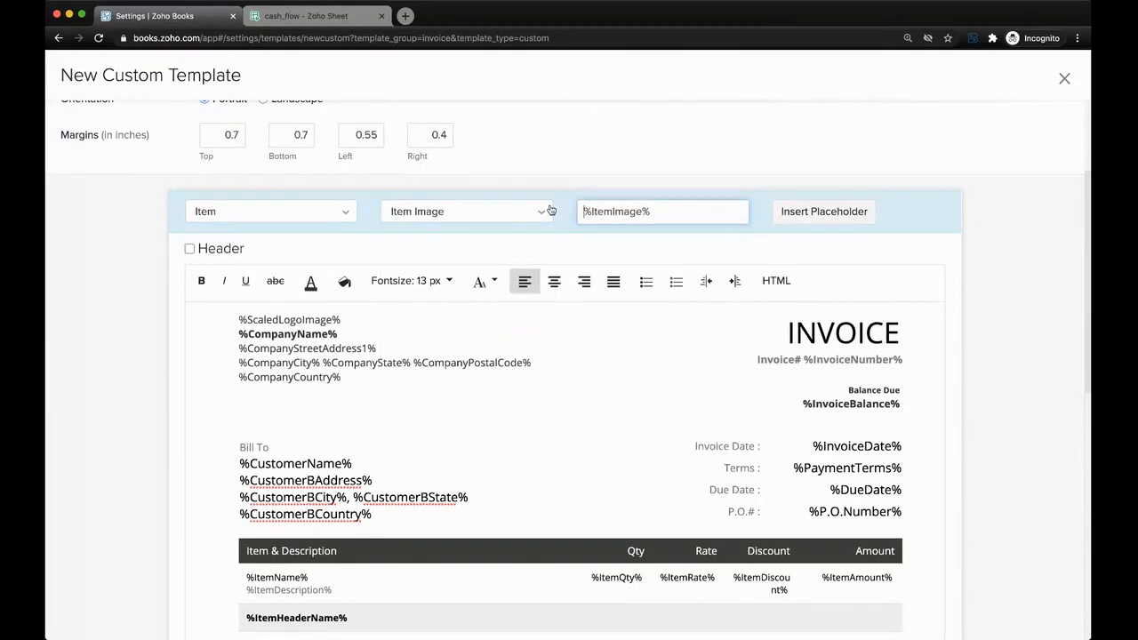
# Step: Insert the %ItemImage% placeholder on a new line below the item description in the invoice's item row, and review the layout
pyautogui.scroll(-3, 555, 267)
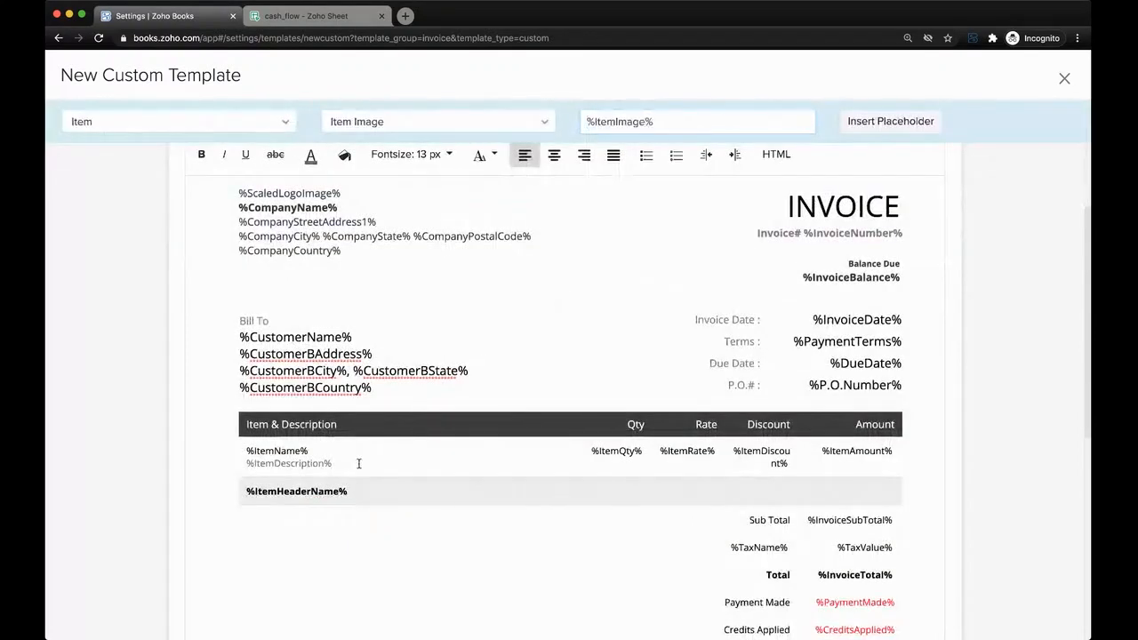
pyautogui.scroll(1, 569, 382)
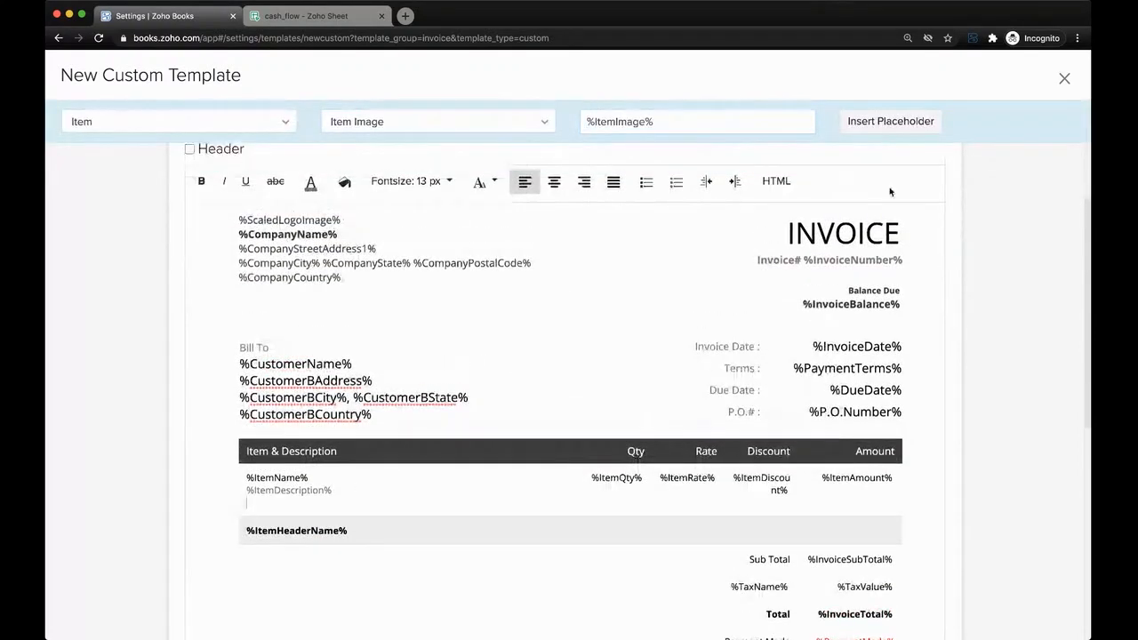
pyautogui.click(918, 120)
pyautogui.moveTo(241, 507); pyautogui.dragTo(310, 503)
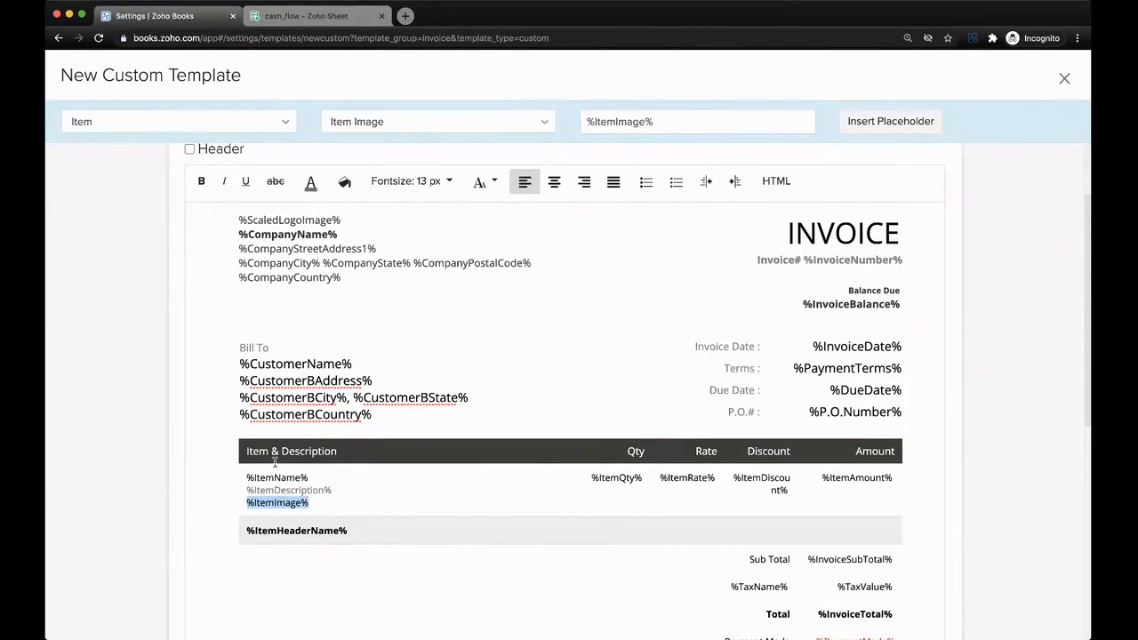
pyautogui.scroll(-1, 274, 462)
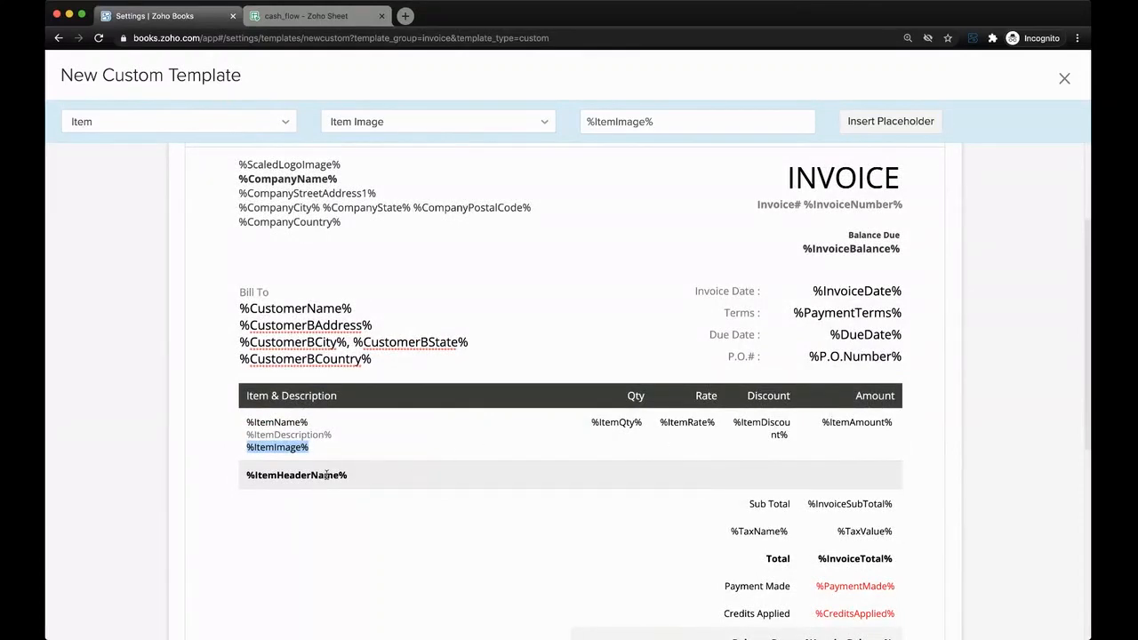
pyautogui.scroll(-1, 326, 474)
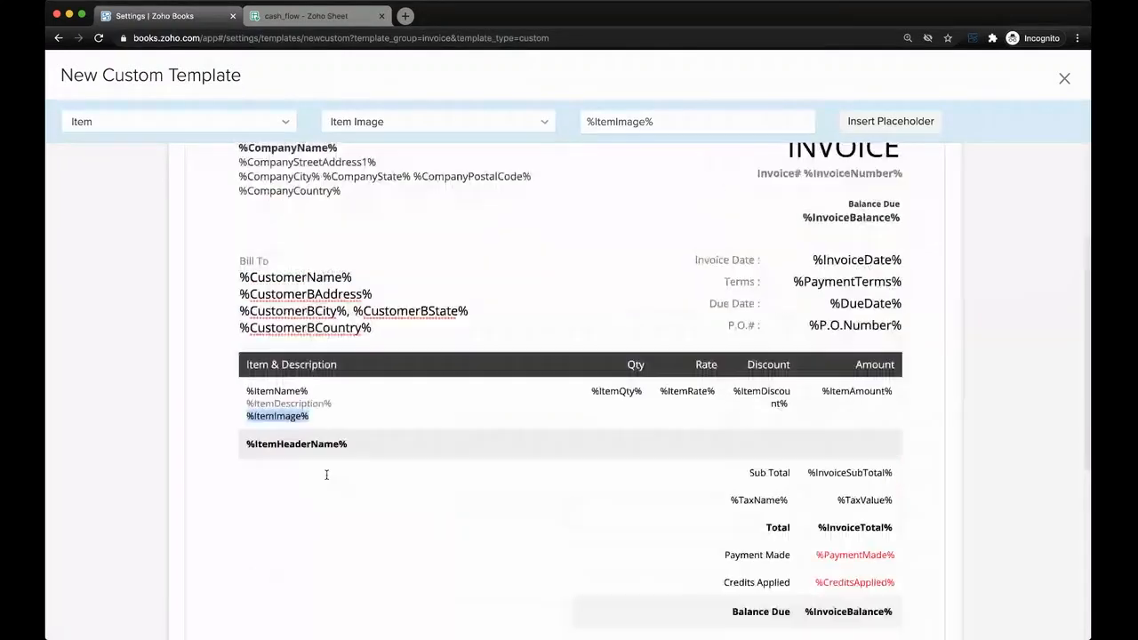
pyautogui.scroll(3, 403, 437)
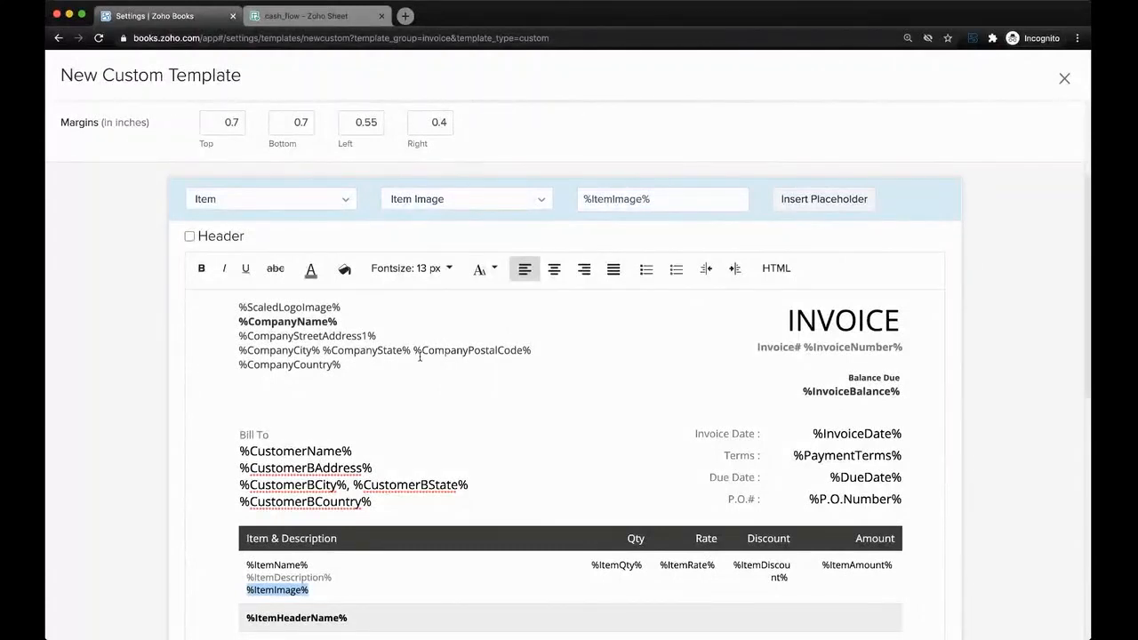
# Step: Close the custom invoice template editor without saving, view the check templates, and leave the settings
pyautogui.click(1065, 80)
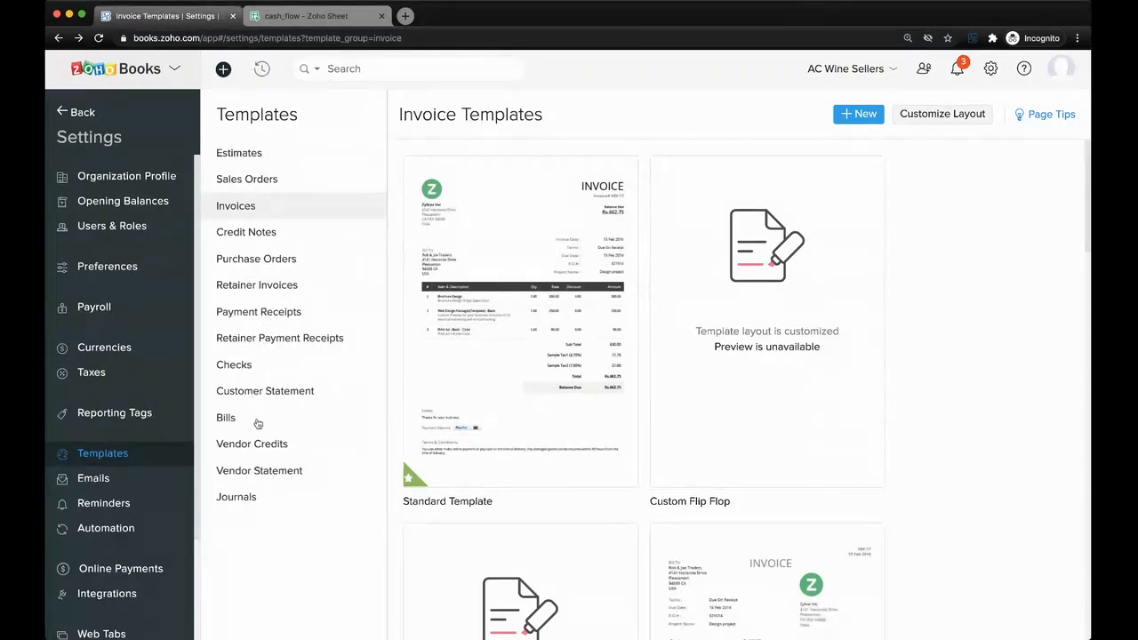
pyautogui.click(265, 367)
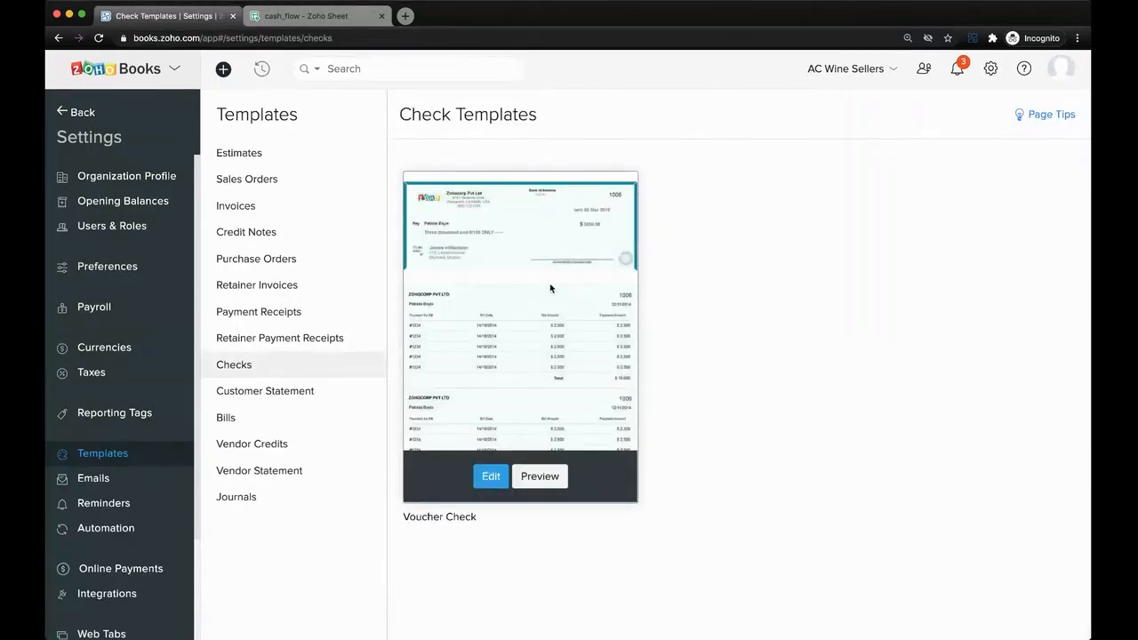
pyautogui.click(85, 113)
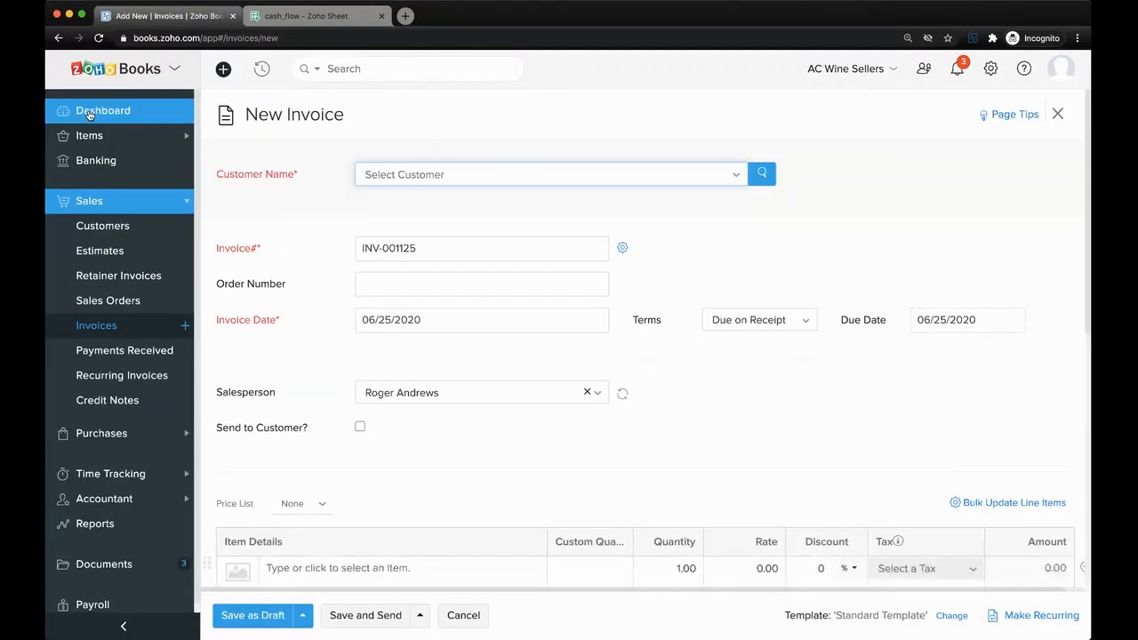
# Step: Look through the Purchases and Sales modules and open the customer list
pyautogui.scroll(-1, 112, 293)
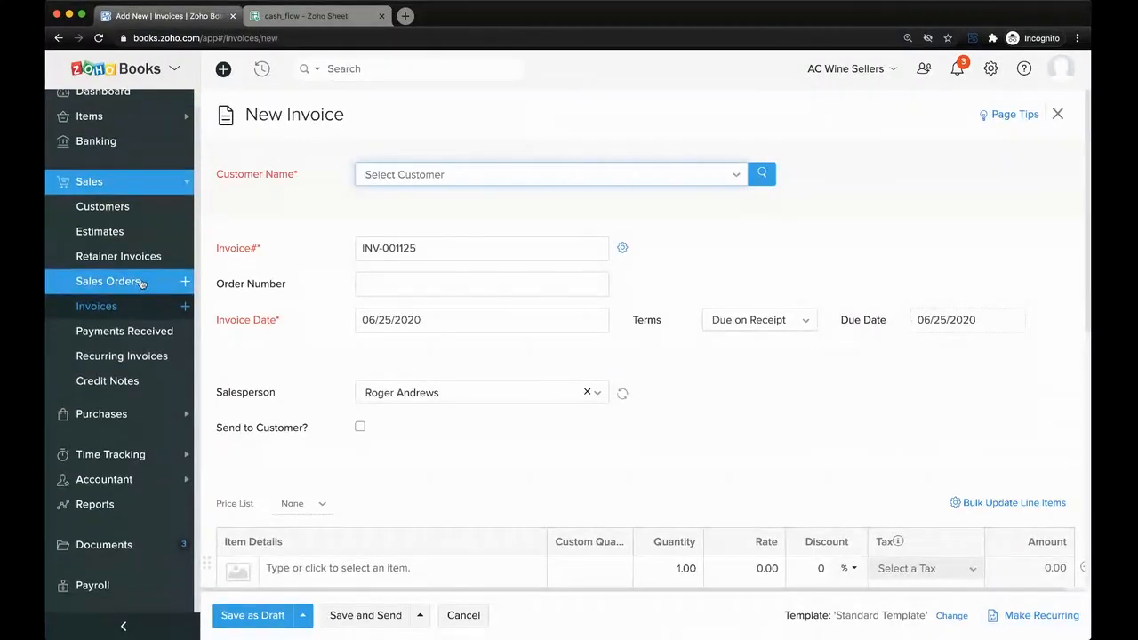
pyautogui.click(111, 416)
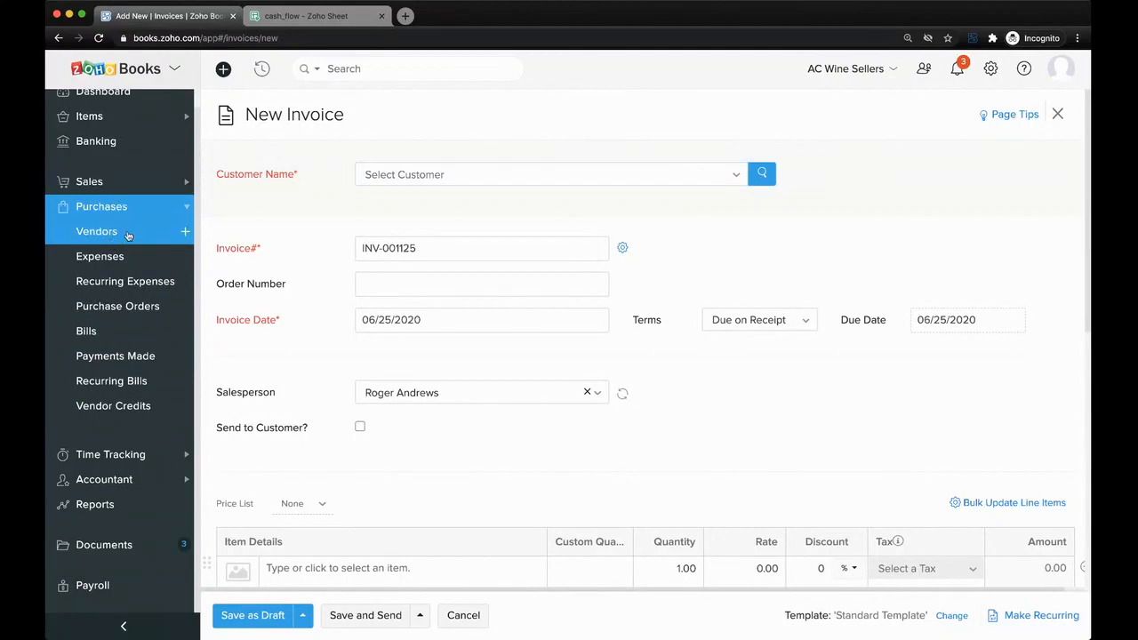
pyautogui.click(123, 182)
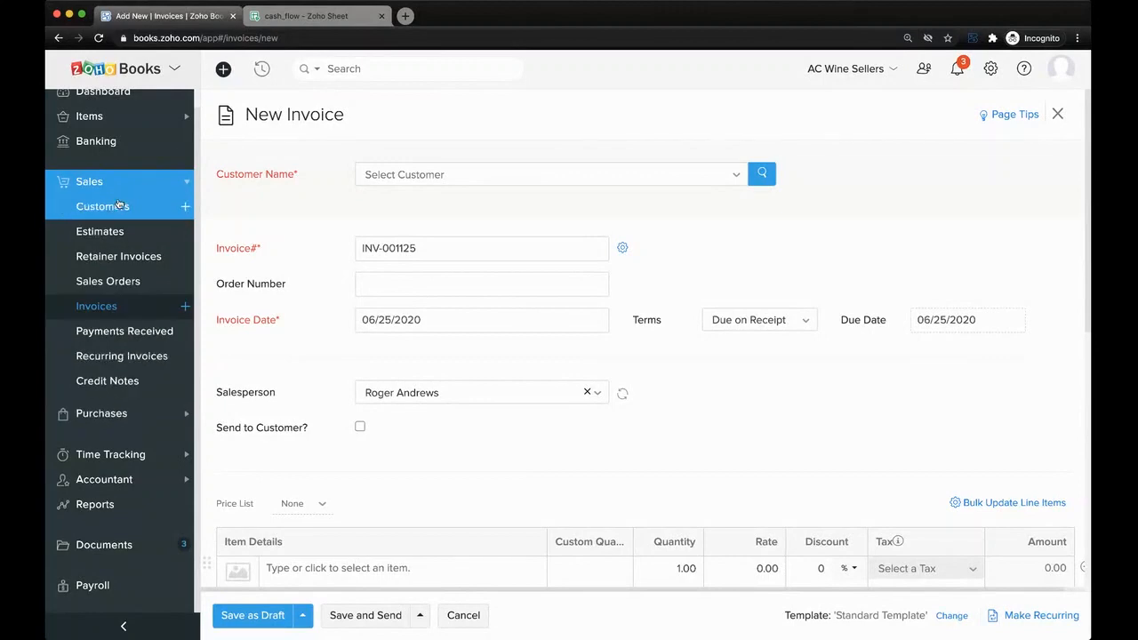
pyautogui.click(117, 206)
pyautogui.click(580, 108)
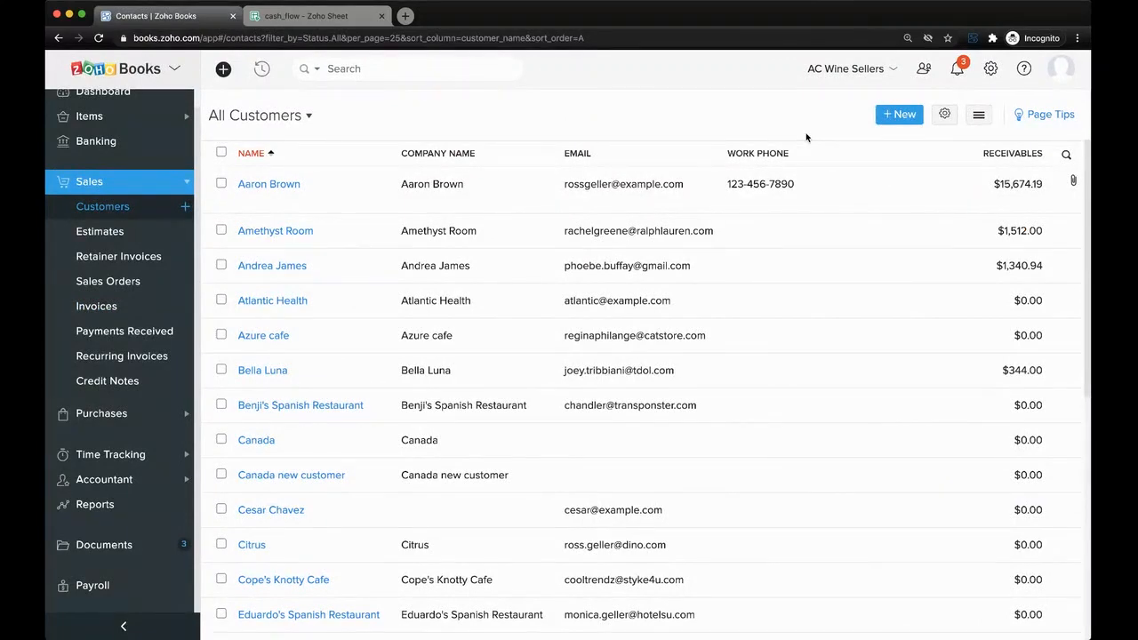
# Step: Open a new customer form, review its contact, tax and payment term fields, and cancel it
pyautogui.click(887, 117)
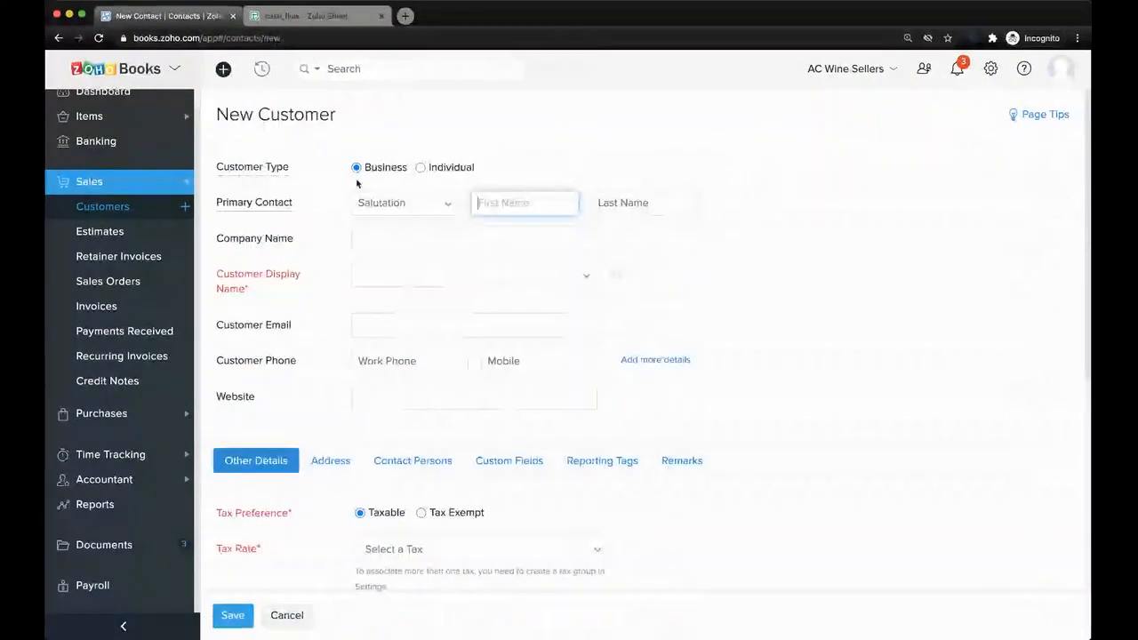
pyautogui.scroll(-3, 373, 267)
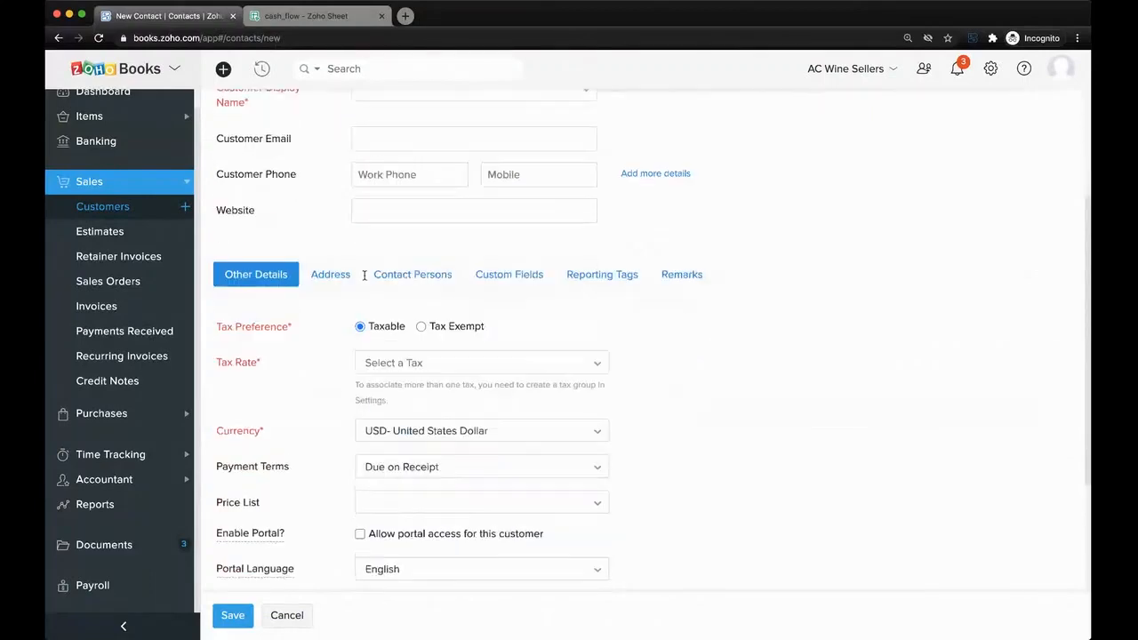
pyautogui.scroll(-3, 363, 278)
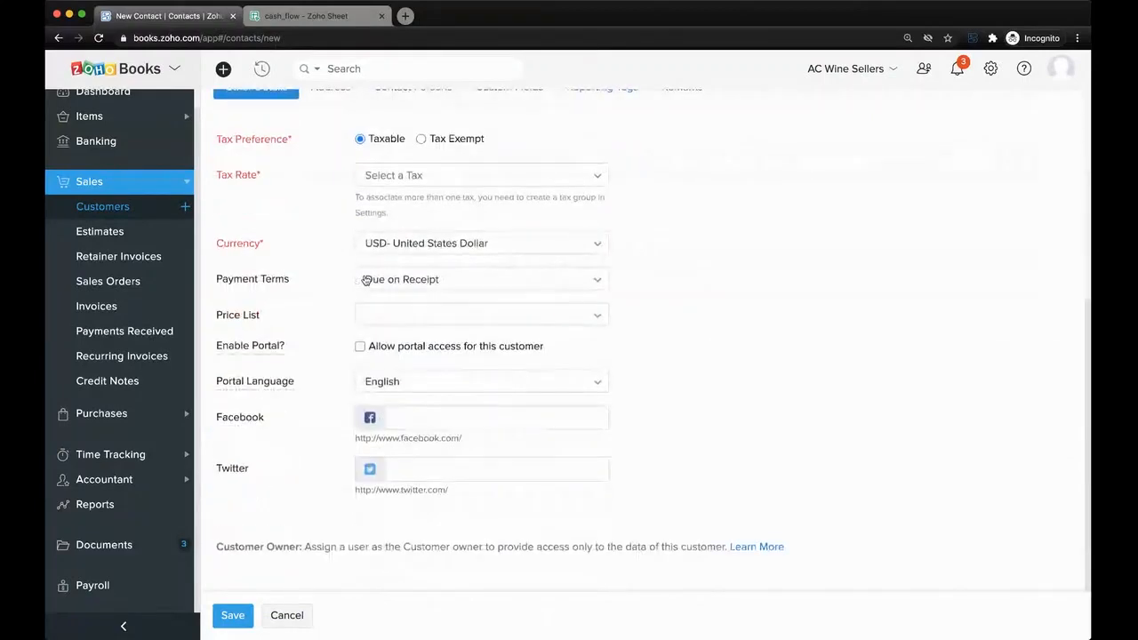
pyautogui.click(286, 615)
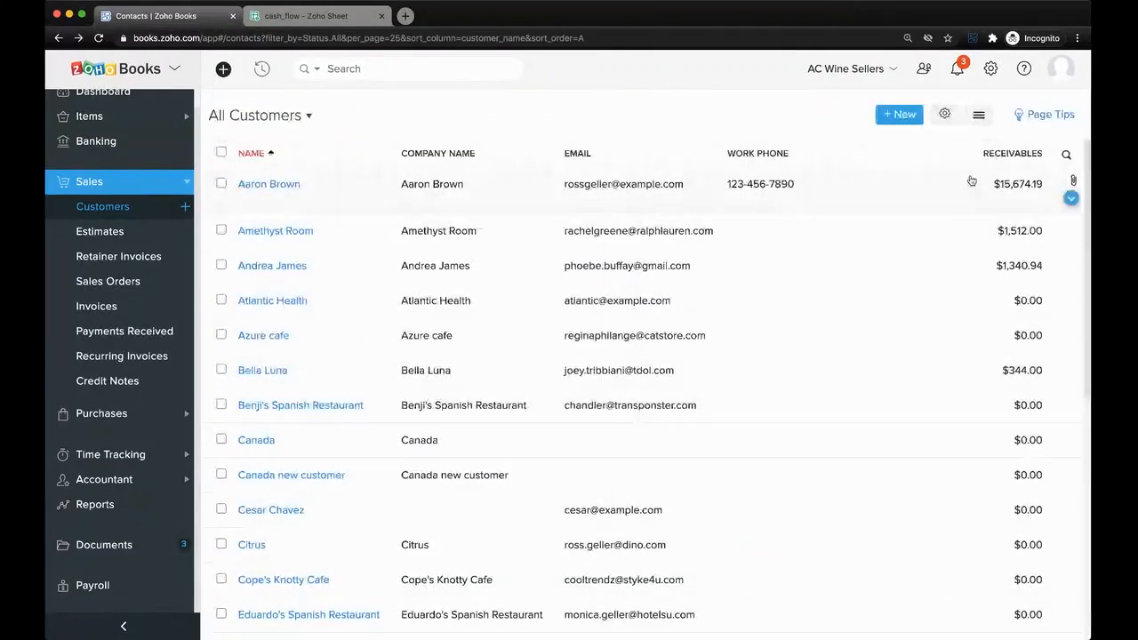
# Step: Open the first customer's record, browse the vendors available for linking to it, and cancel without linking one
pyautogui.click(877, 196)
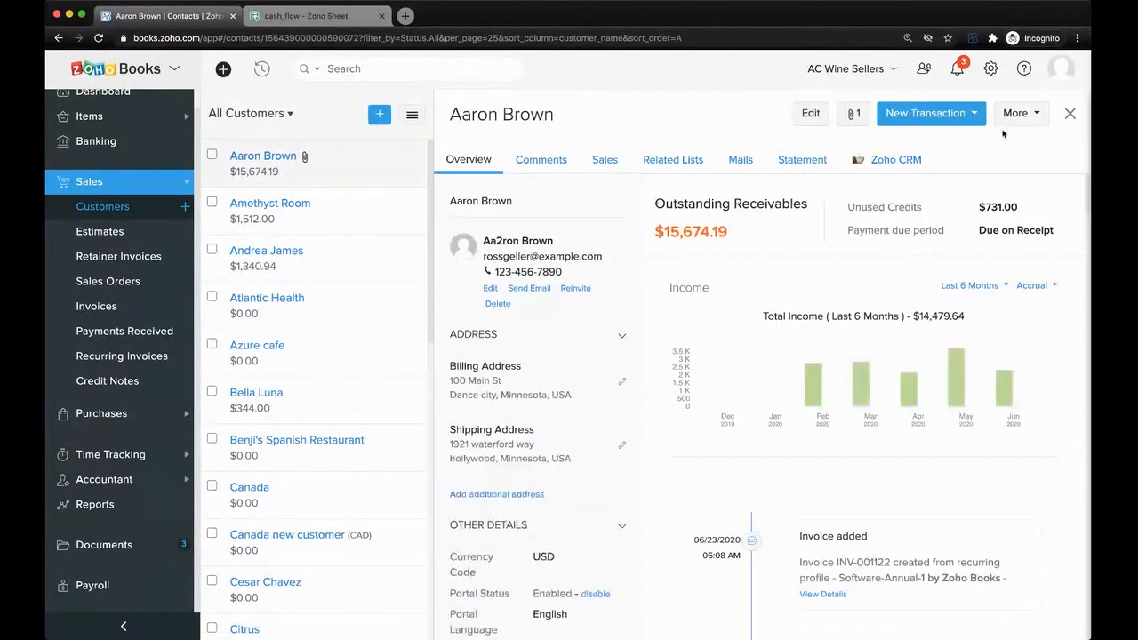
pyautogui.click(1014, 114)
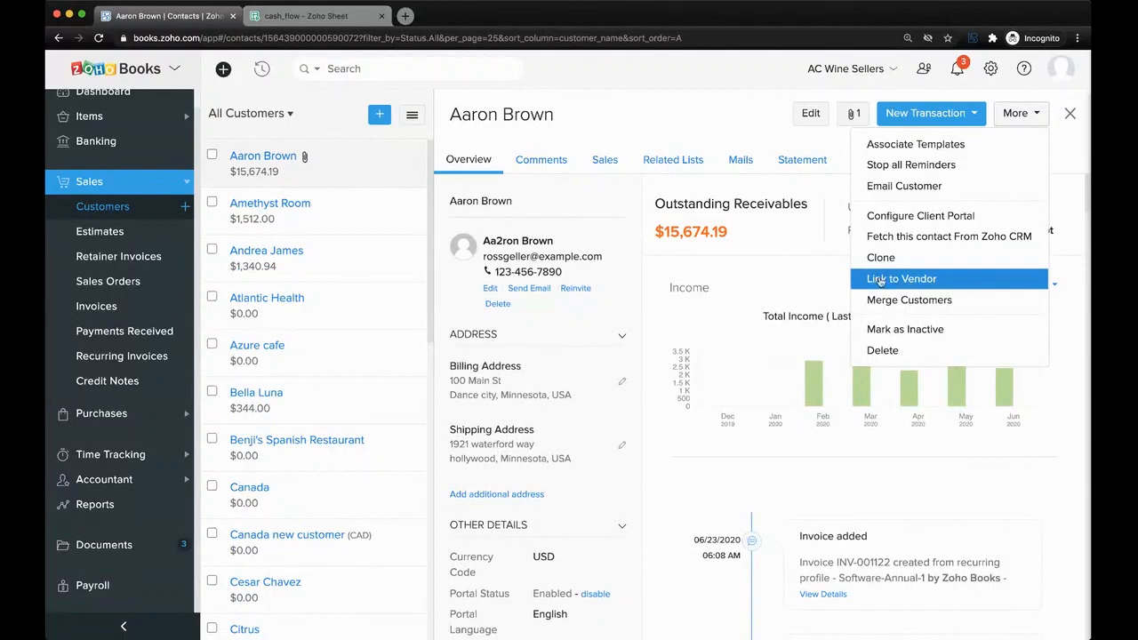
pyautogui.click(917, 280)
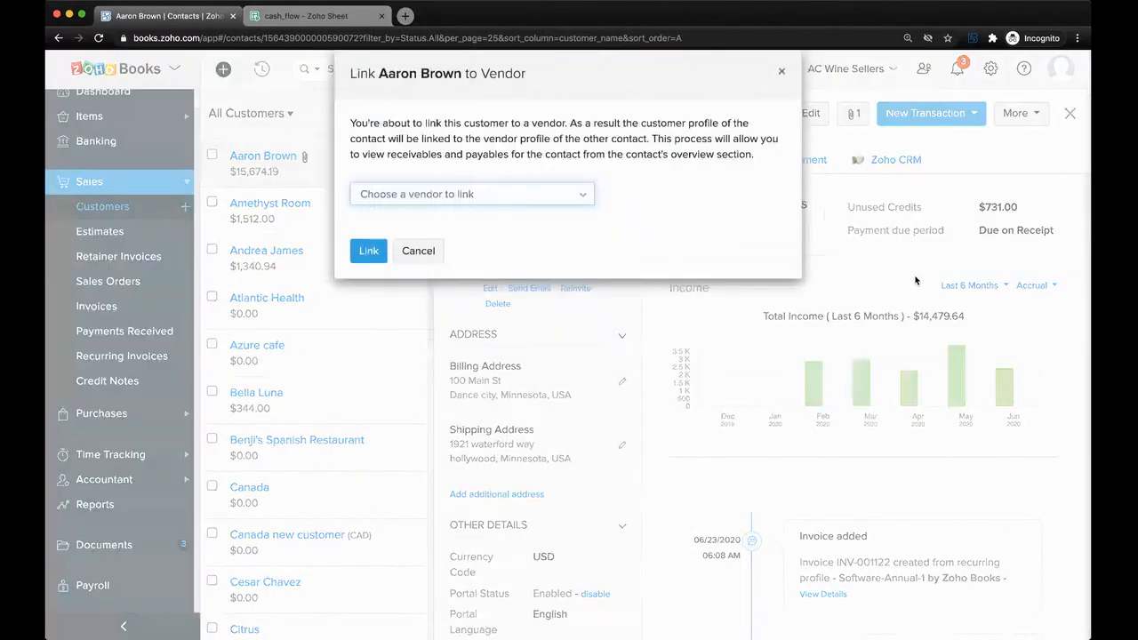
pyautogui.click(471, 194)
pyautogui.scroll(-5, 484, 317)
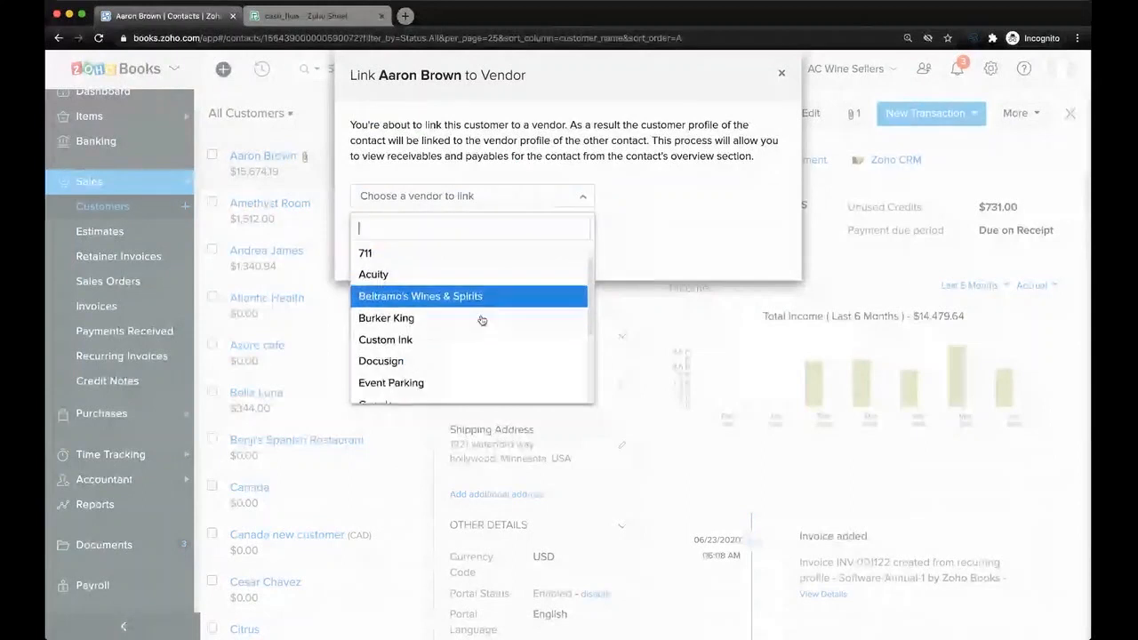
pyautogui.scroll(1, 485, 305)
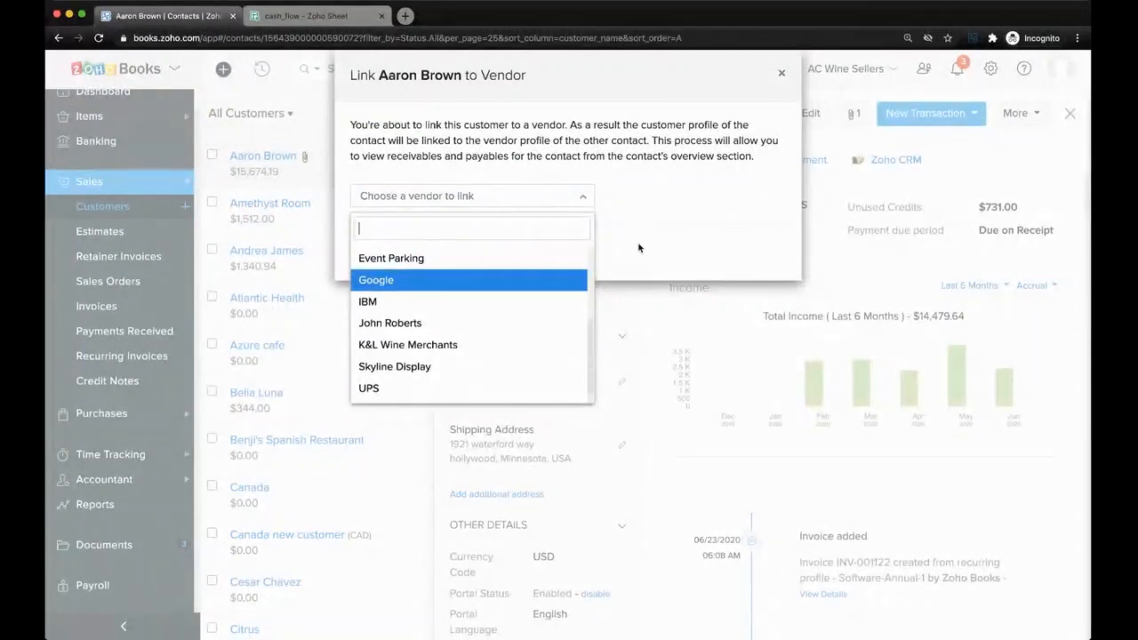
pyautogui.click(642, 246)
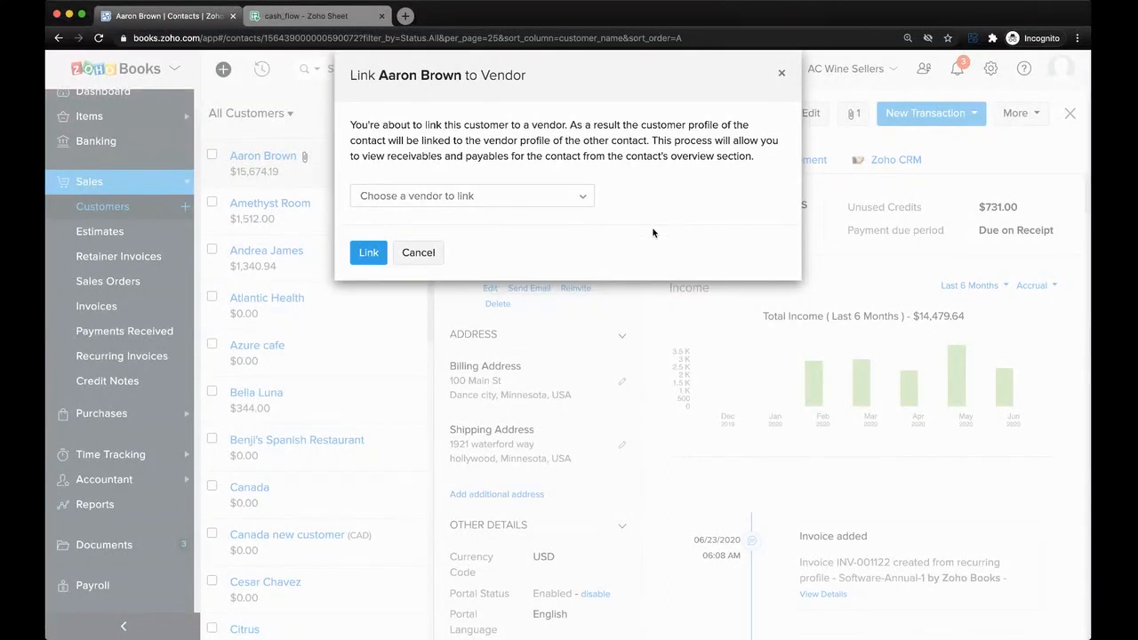
pyautogui.click(424, 253)
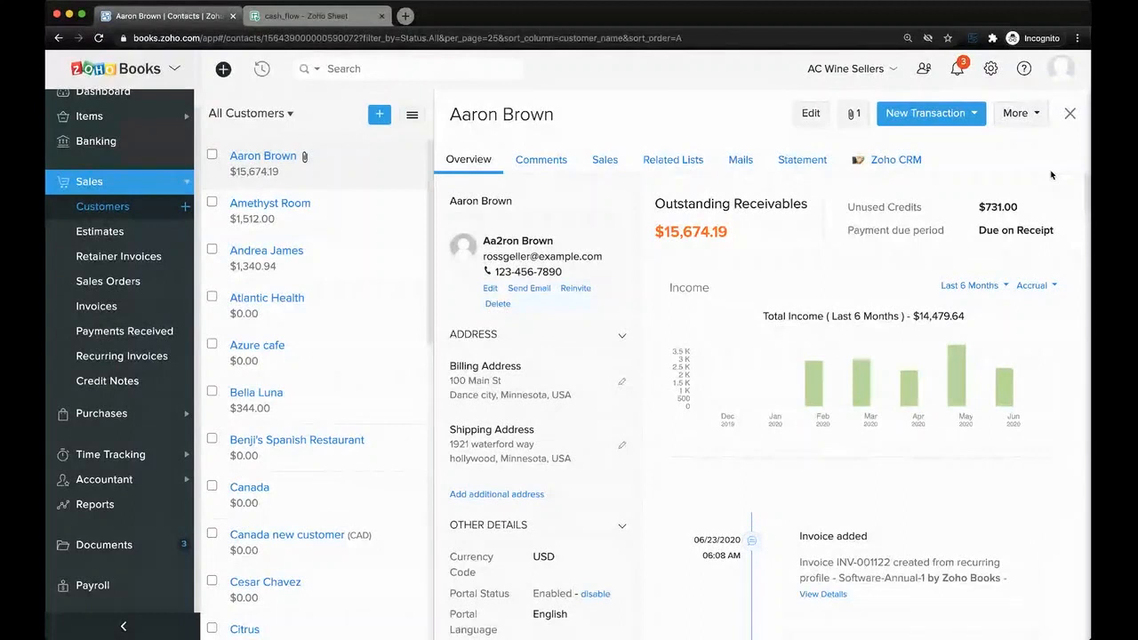
# Step: Review the additional actions for the open customer, view its client portal access configuration, and cancel without saving
pyautogui.click(1022, 121)
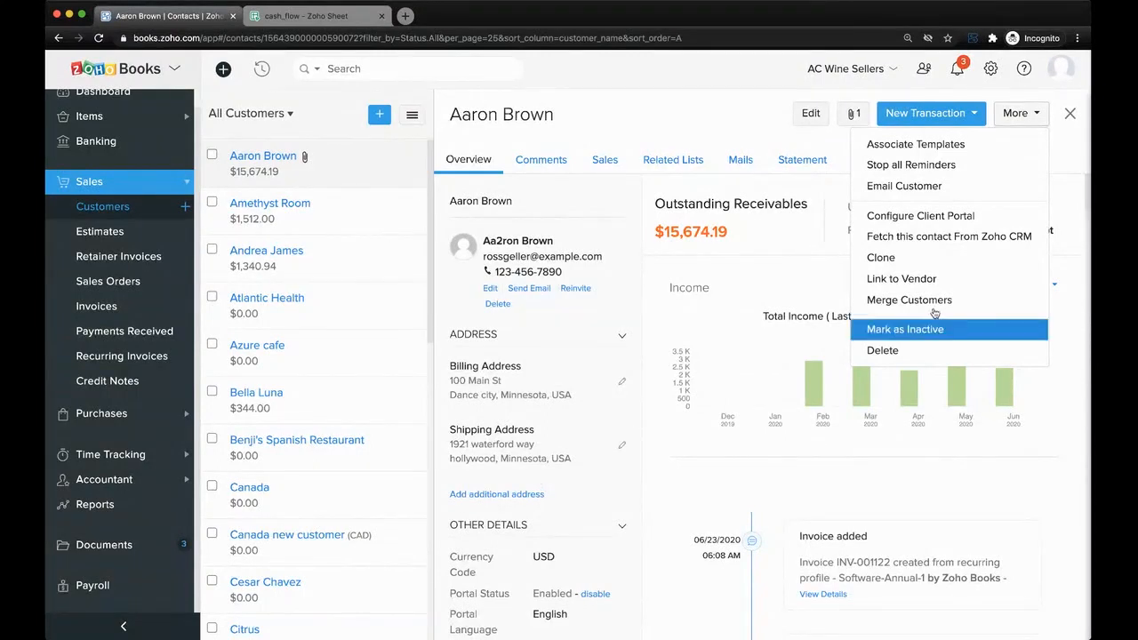
pyautogui.click(991, 68)
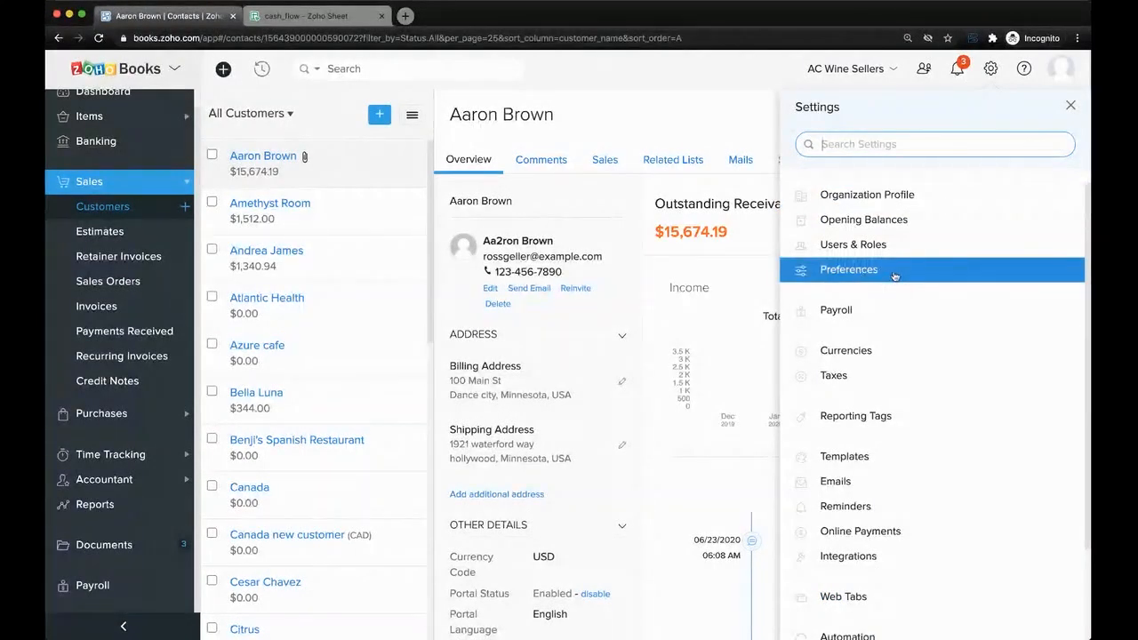
pyautogui.click(1069, 106)
pyautogui.click(1036, 114)
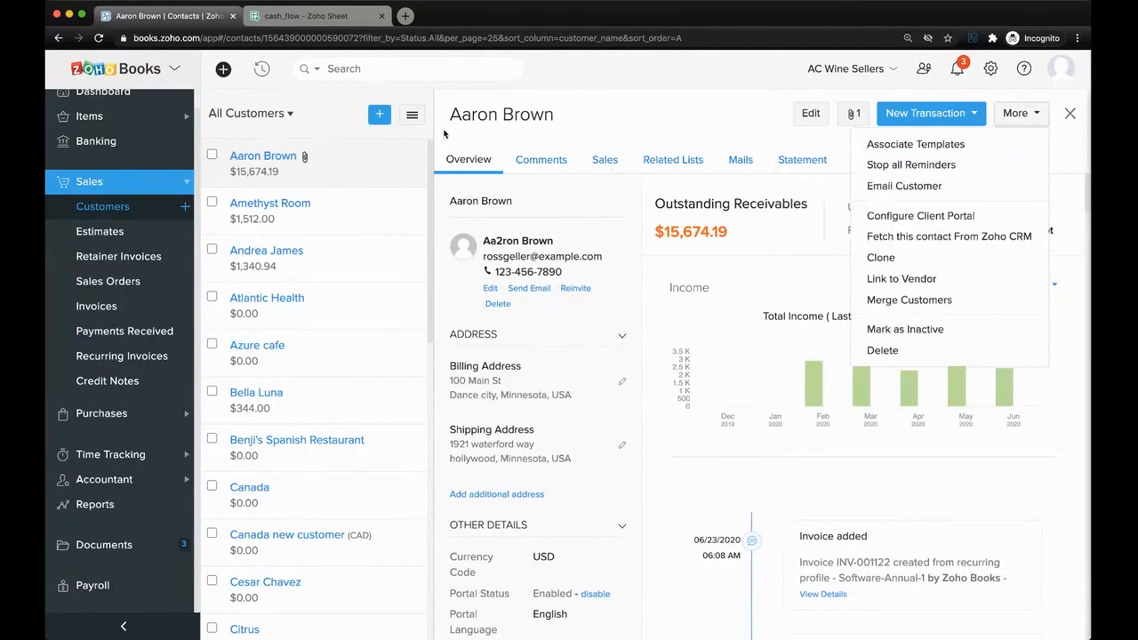
pyautogui.click(950, 219)
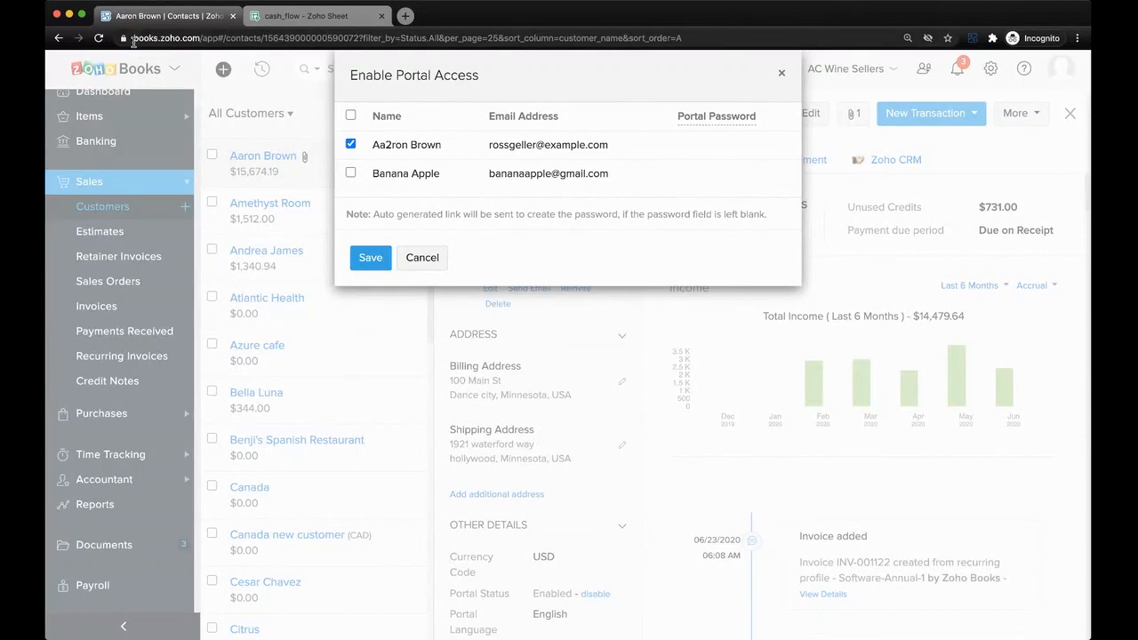
pyautogui.click(423, 258)
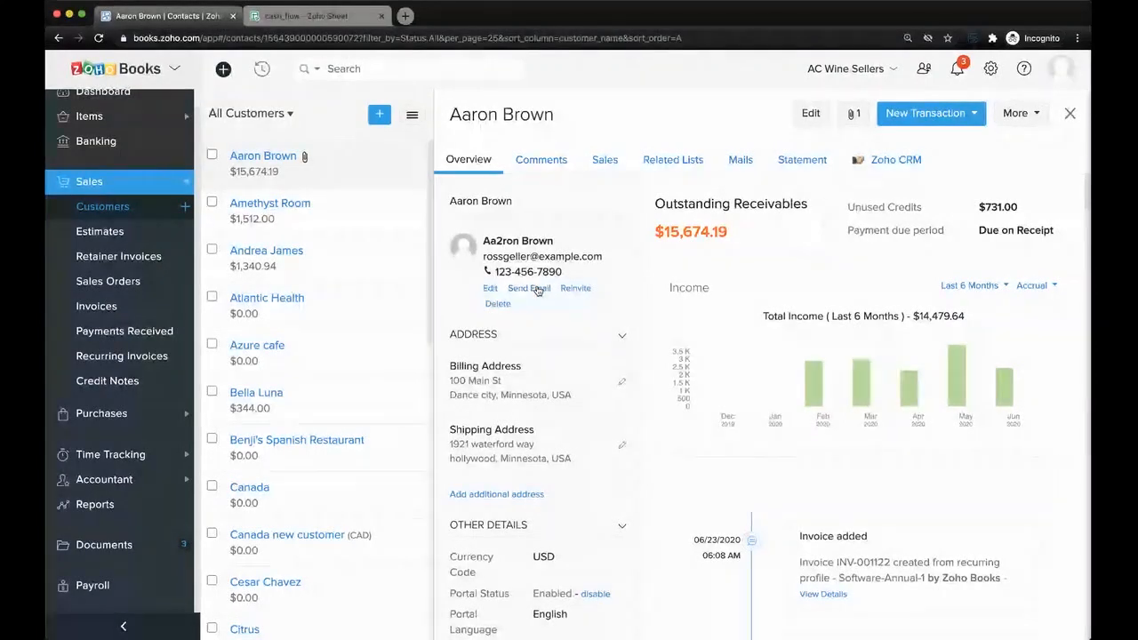
# Step: Open the time tracking projects and start a new project, looking over its form fields
pyautogui.scroll(-1, 107, 382)
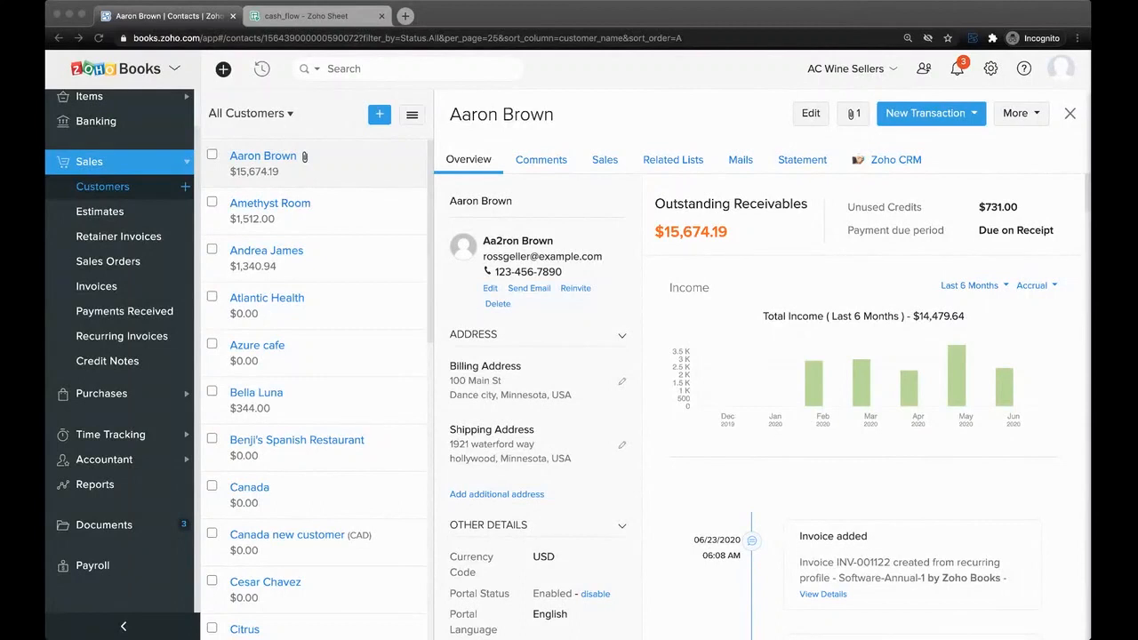
pyautogui.click(426, 238)
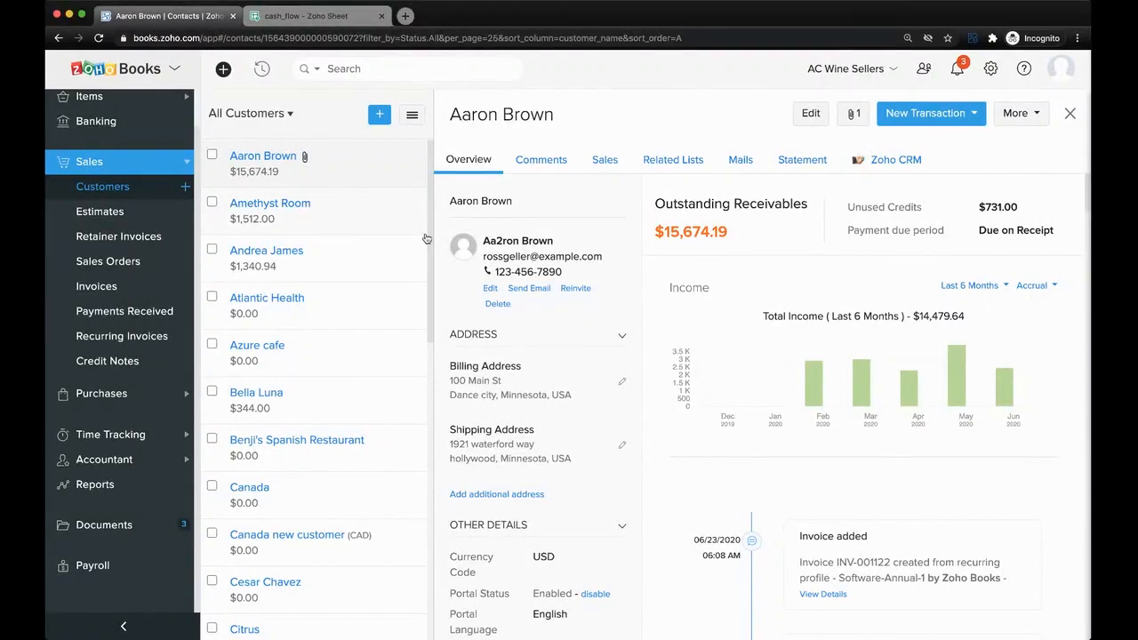
pyautogui.click(159, 444)
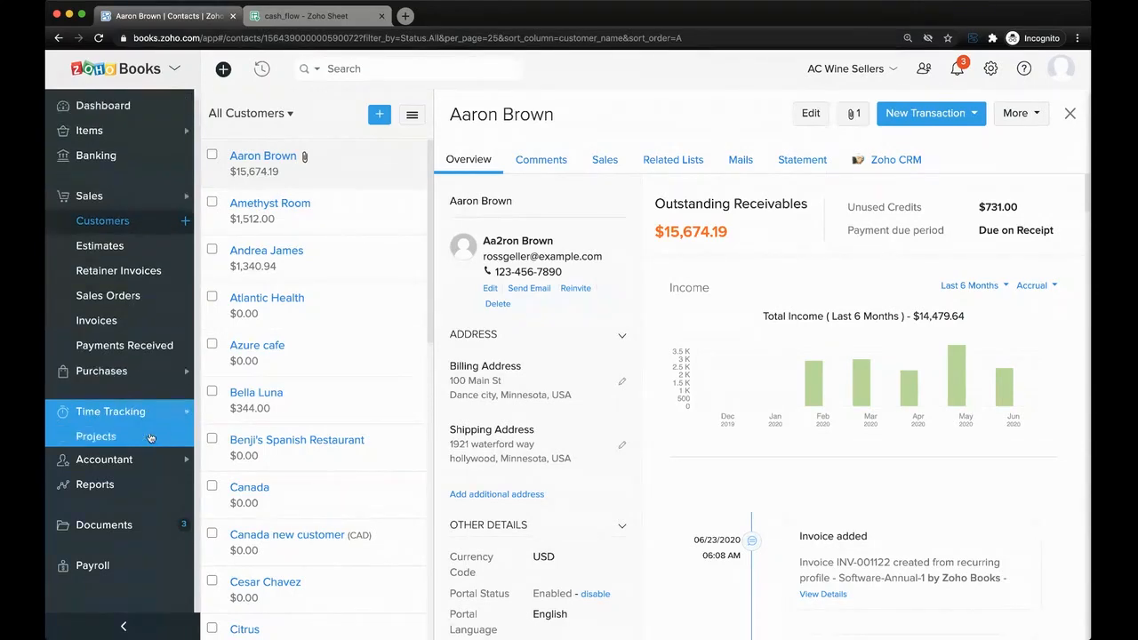
pyautogui.click(153, 293)
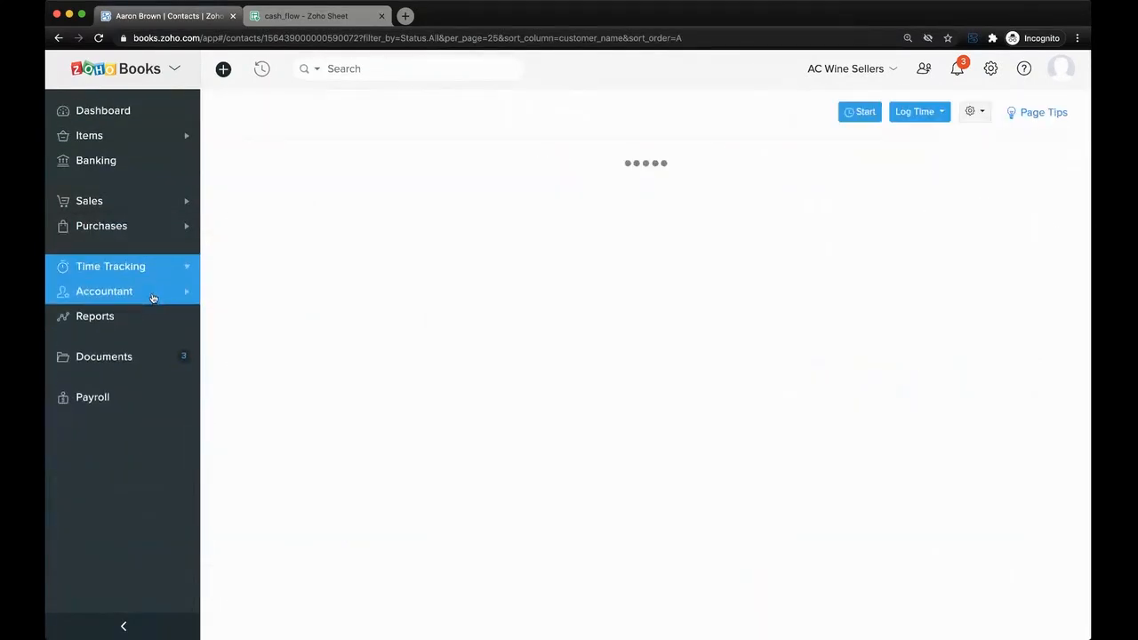
pyautogui.click(794, 111)
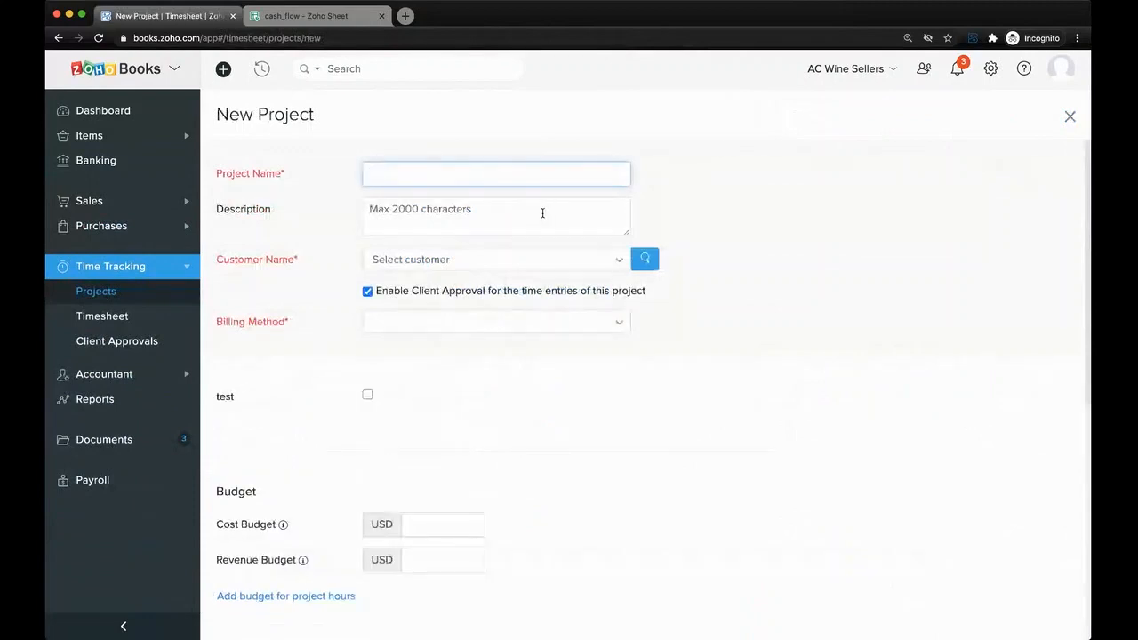
pyautogui.scroll(-1, 541, 213)
pyautogui.scroll(1, 468, 293)
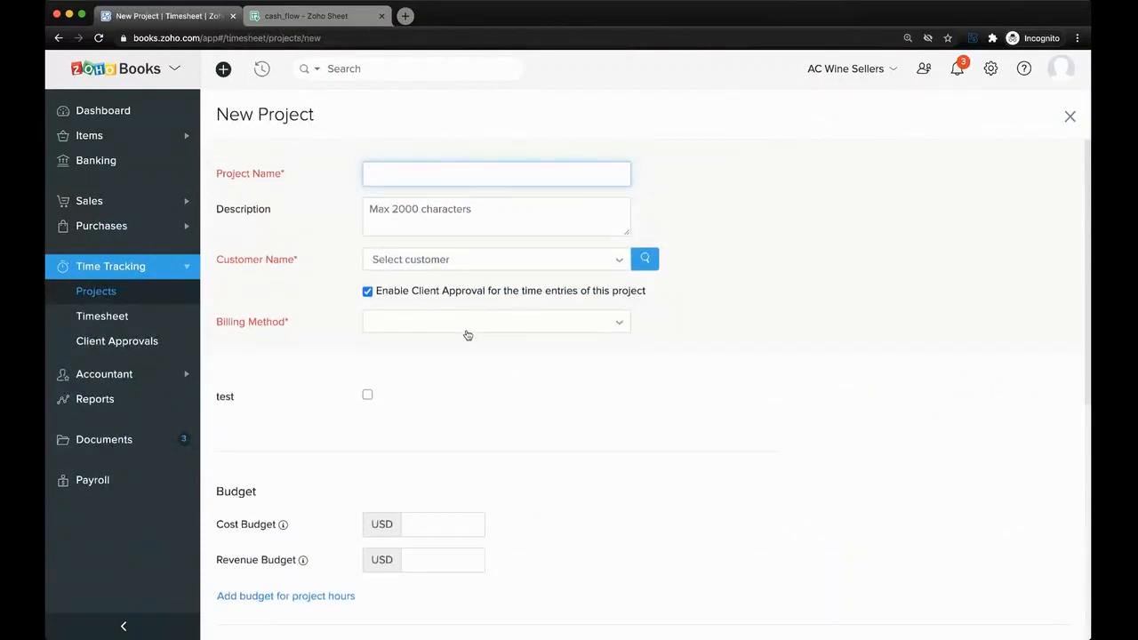
# Step: Set the new project's billing method to Based on Staff Hours, add two blank user rows, and review the task section
pyautogui.click(467, 330)
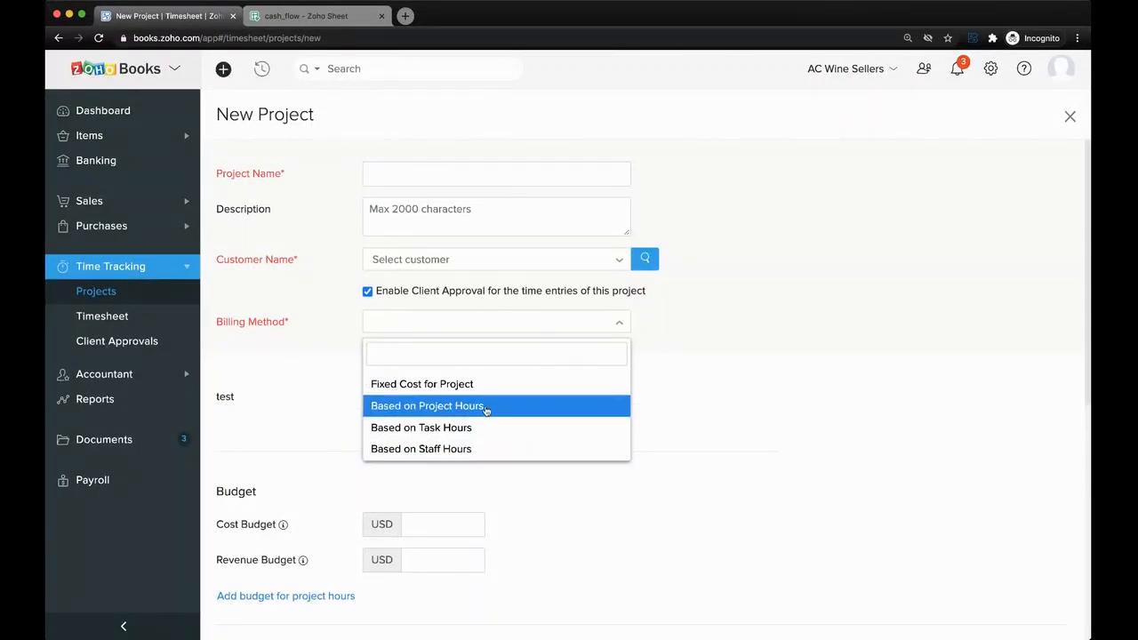
pyautogui.click(460, 451)
pyautogui.scroll(-5, 470, 468)
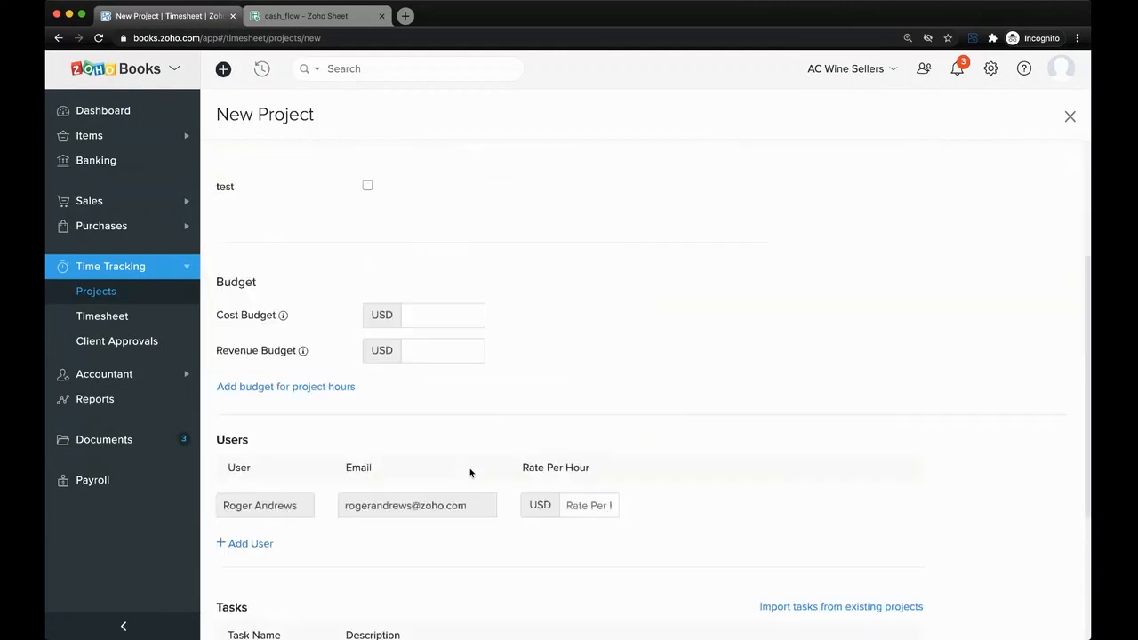
pyautogui.click(249, 311)
pyautogui.click(259, 347)
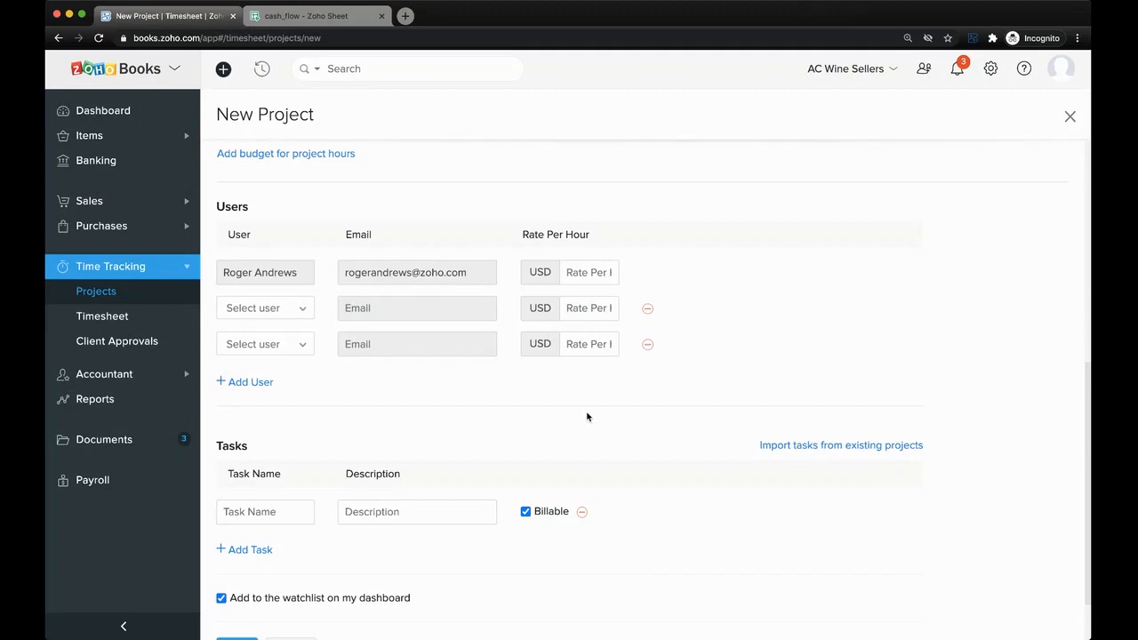
pyautogui.scroll(-2, 326, 416)
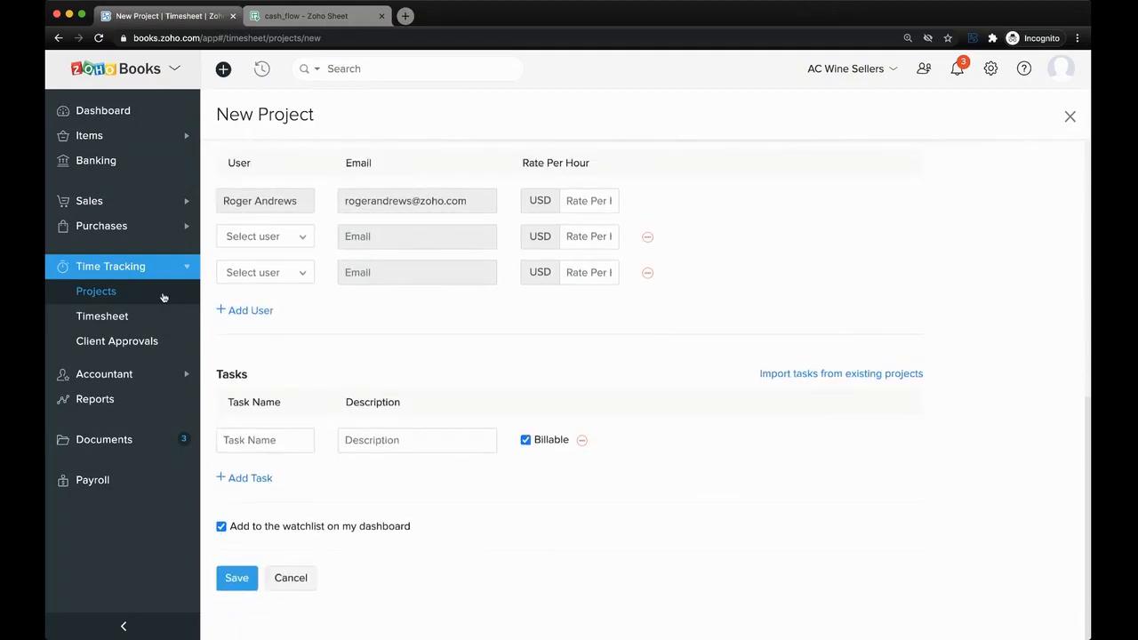
# Step: View the Client Approvals page and open the workflow rules in the Automation settings
pyautogui.click(156, 345)
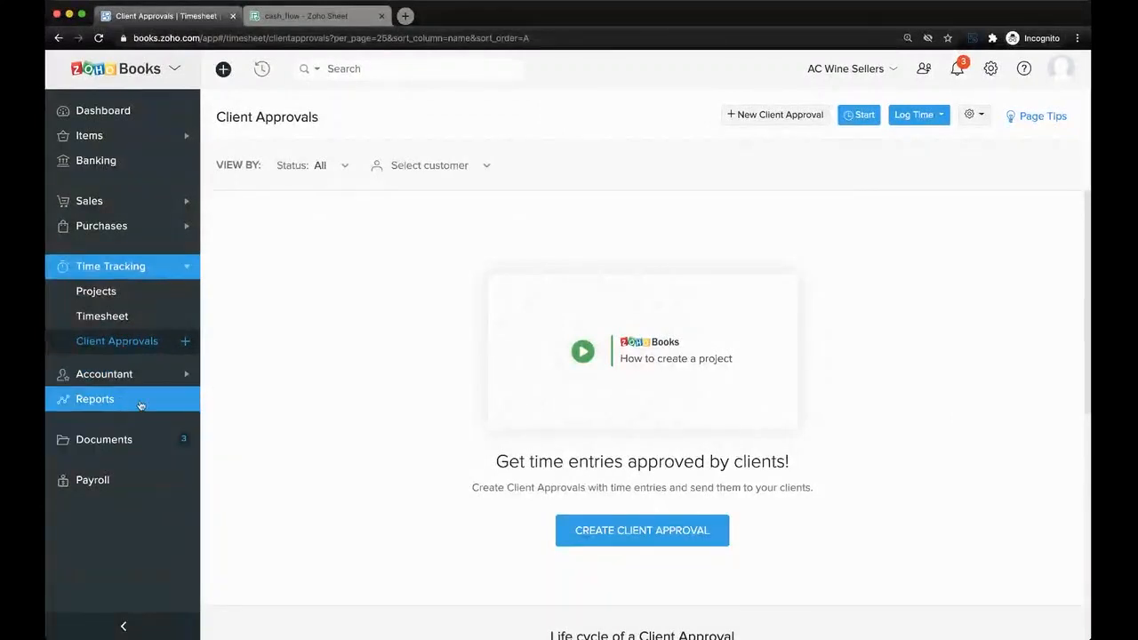
pyautogui.click(991, 68)
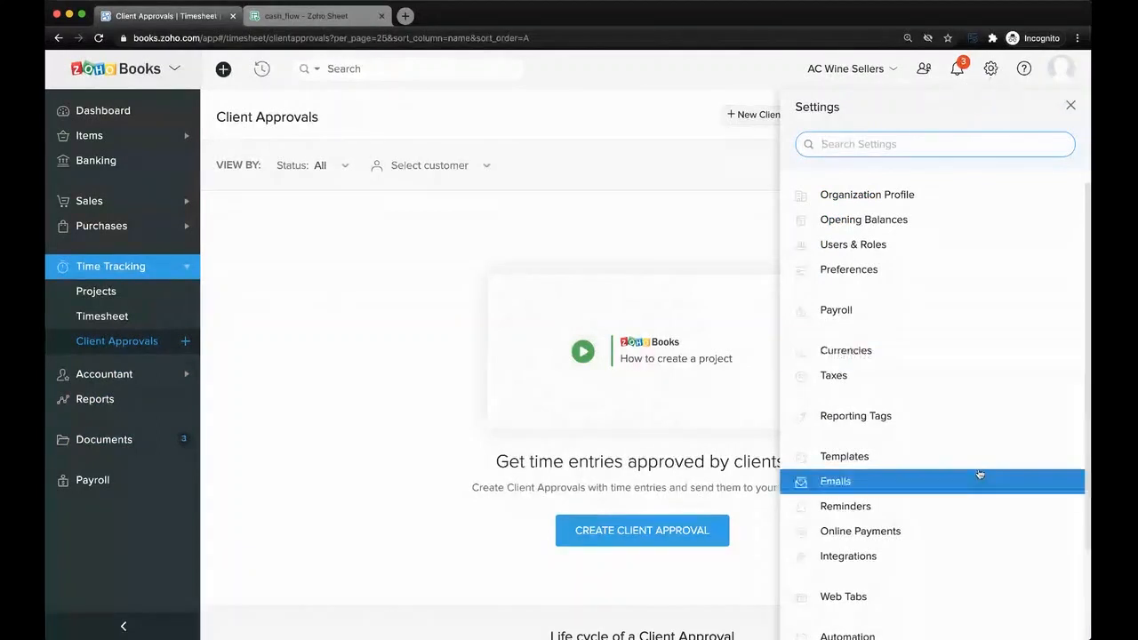
pyautogui.scroll(-2, 979, 473)
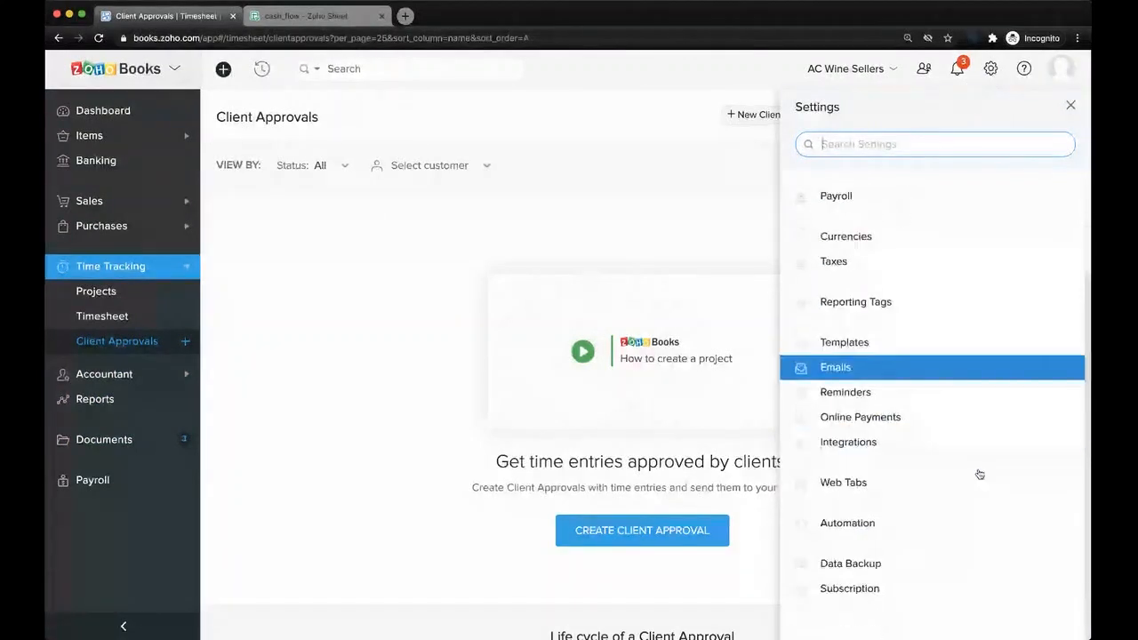
pyautogui.click(894, 530)
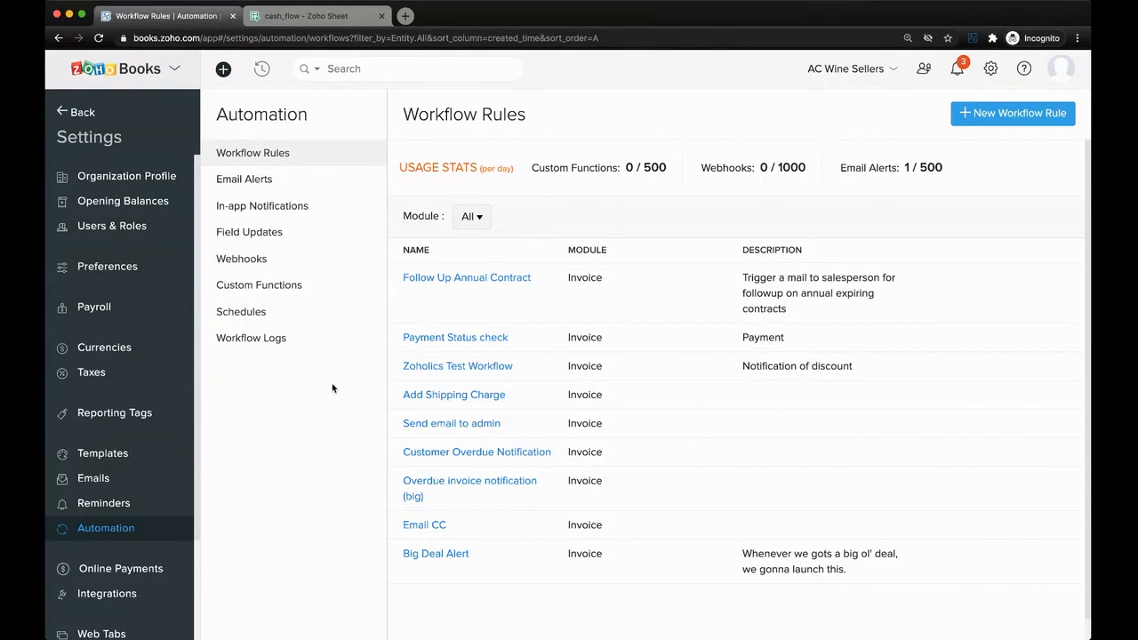
# Step: View the Help & Support resources, including the Migration Guide, and return to the workflow rules
pyautogui.click(1025, 70)
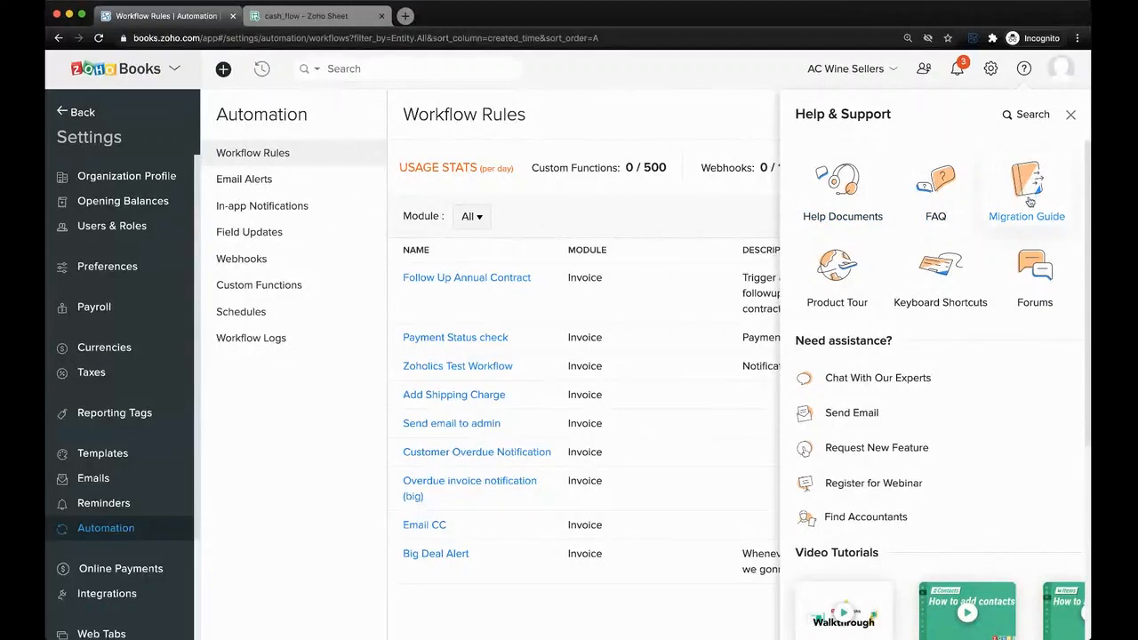
pyautogui.click(1070, 114)
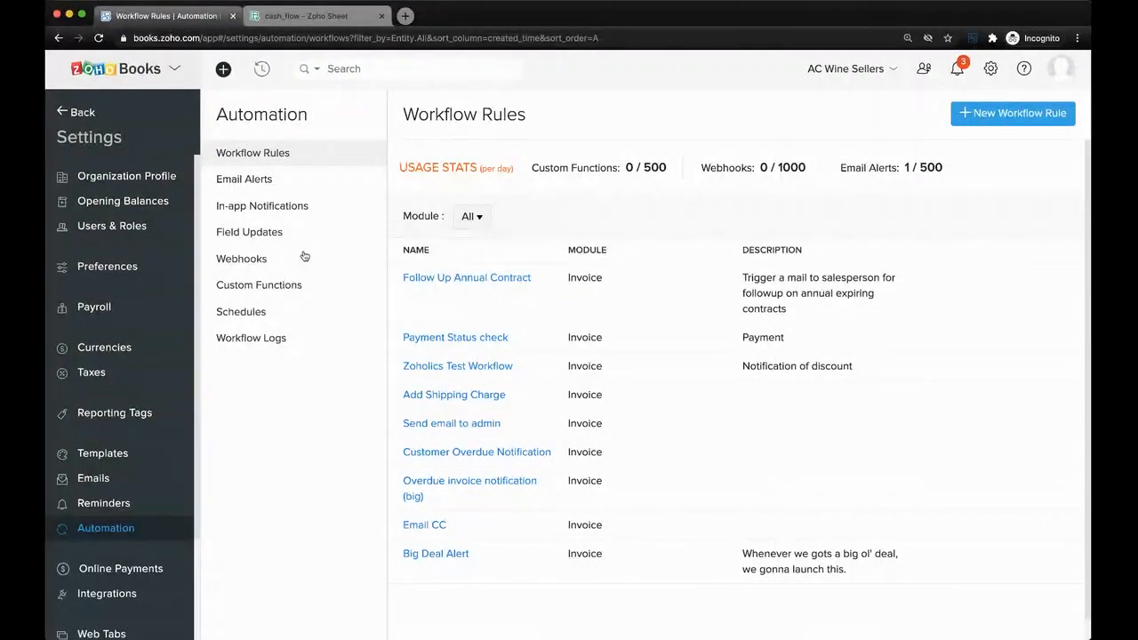
pyautogui.click(305, 256)
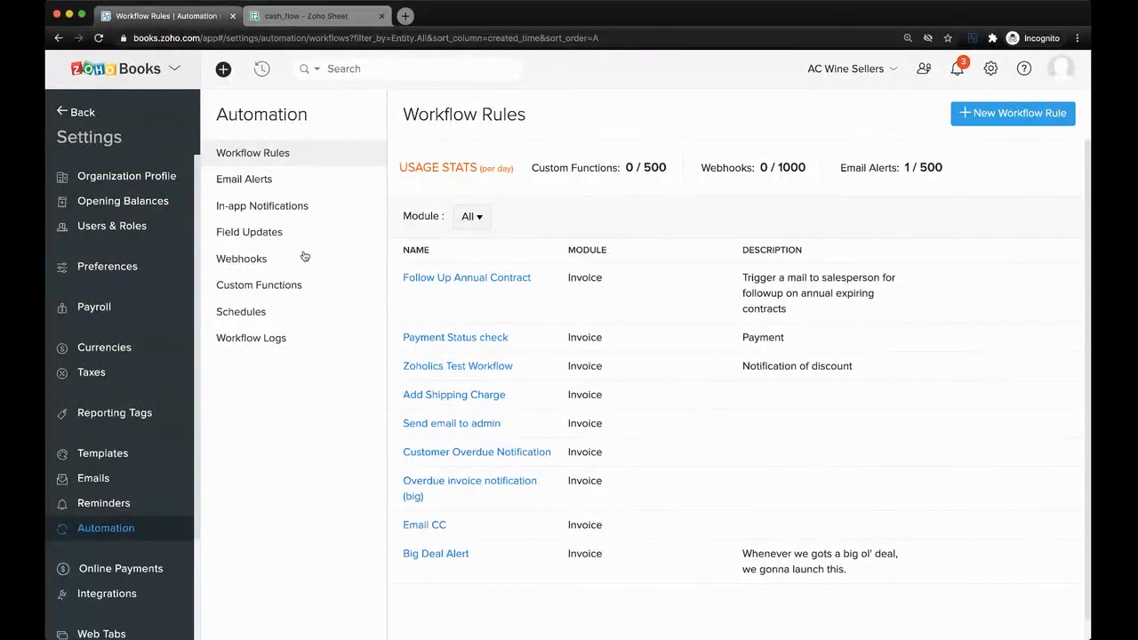